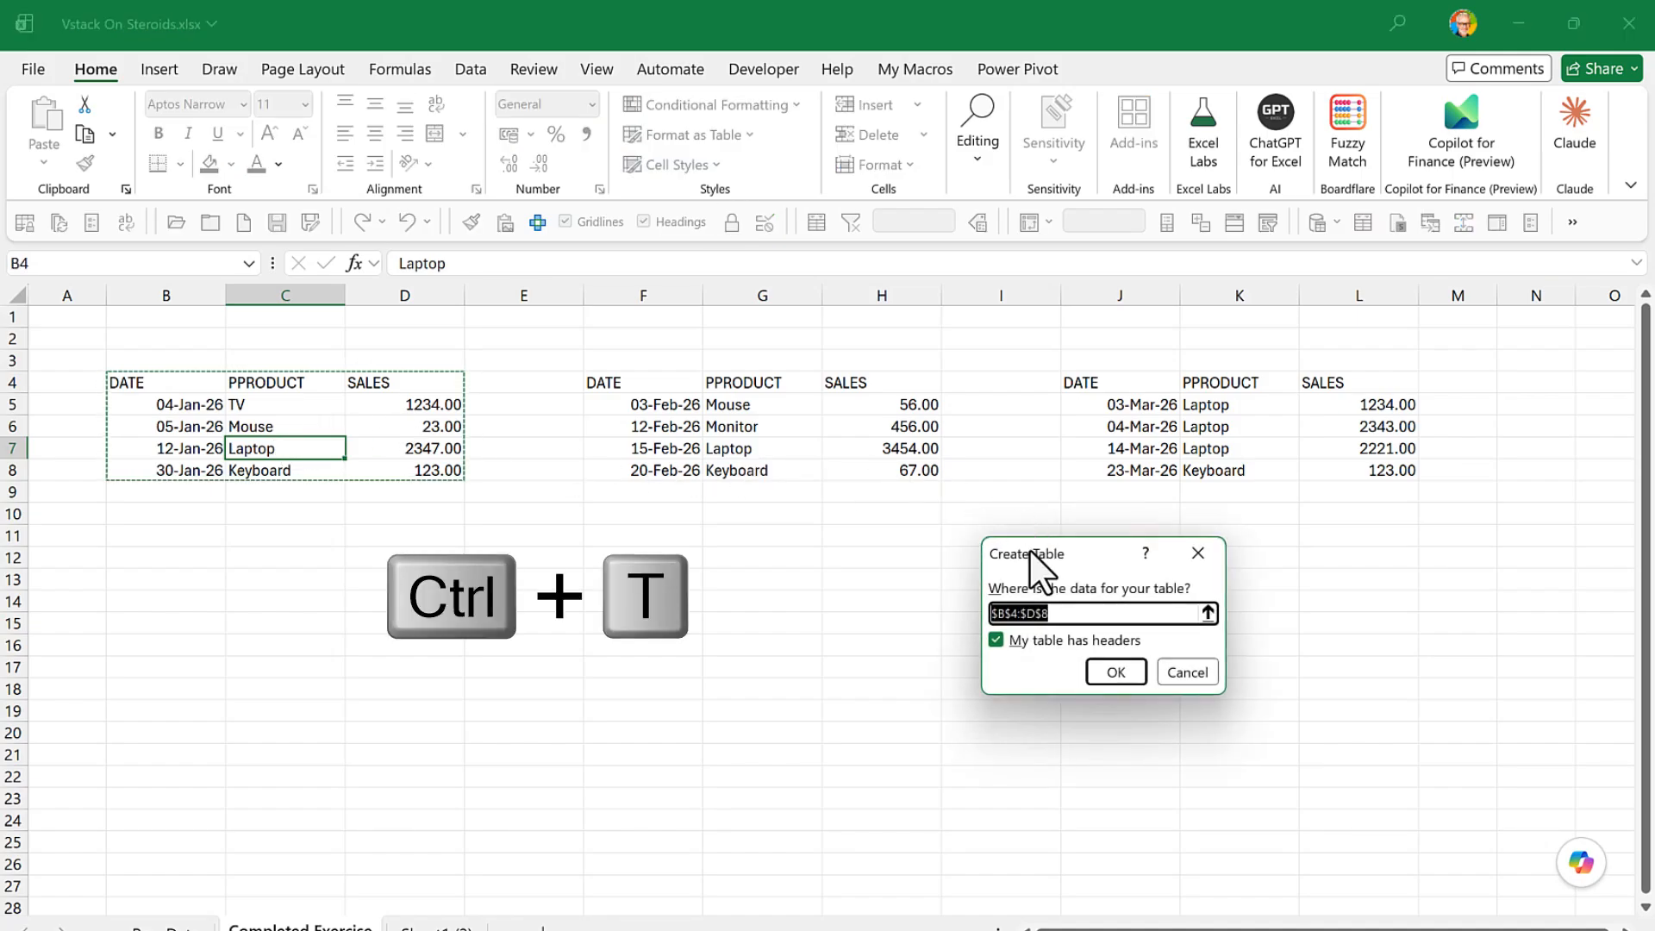
- Convert the ranges B4:D8 and F4:H8 into two separate tables with headers
drag(1030, 554, 661, 540)
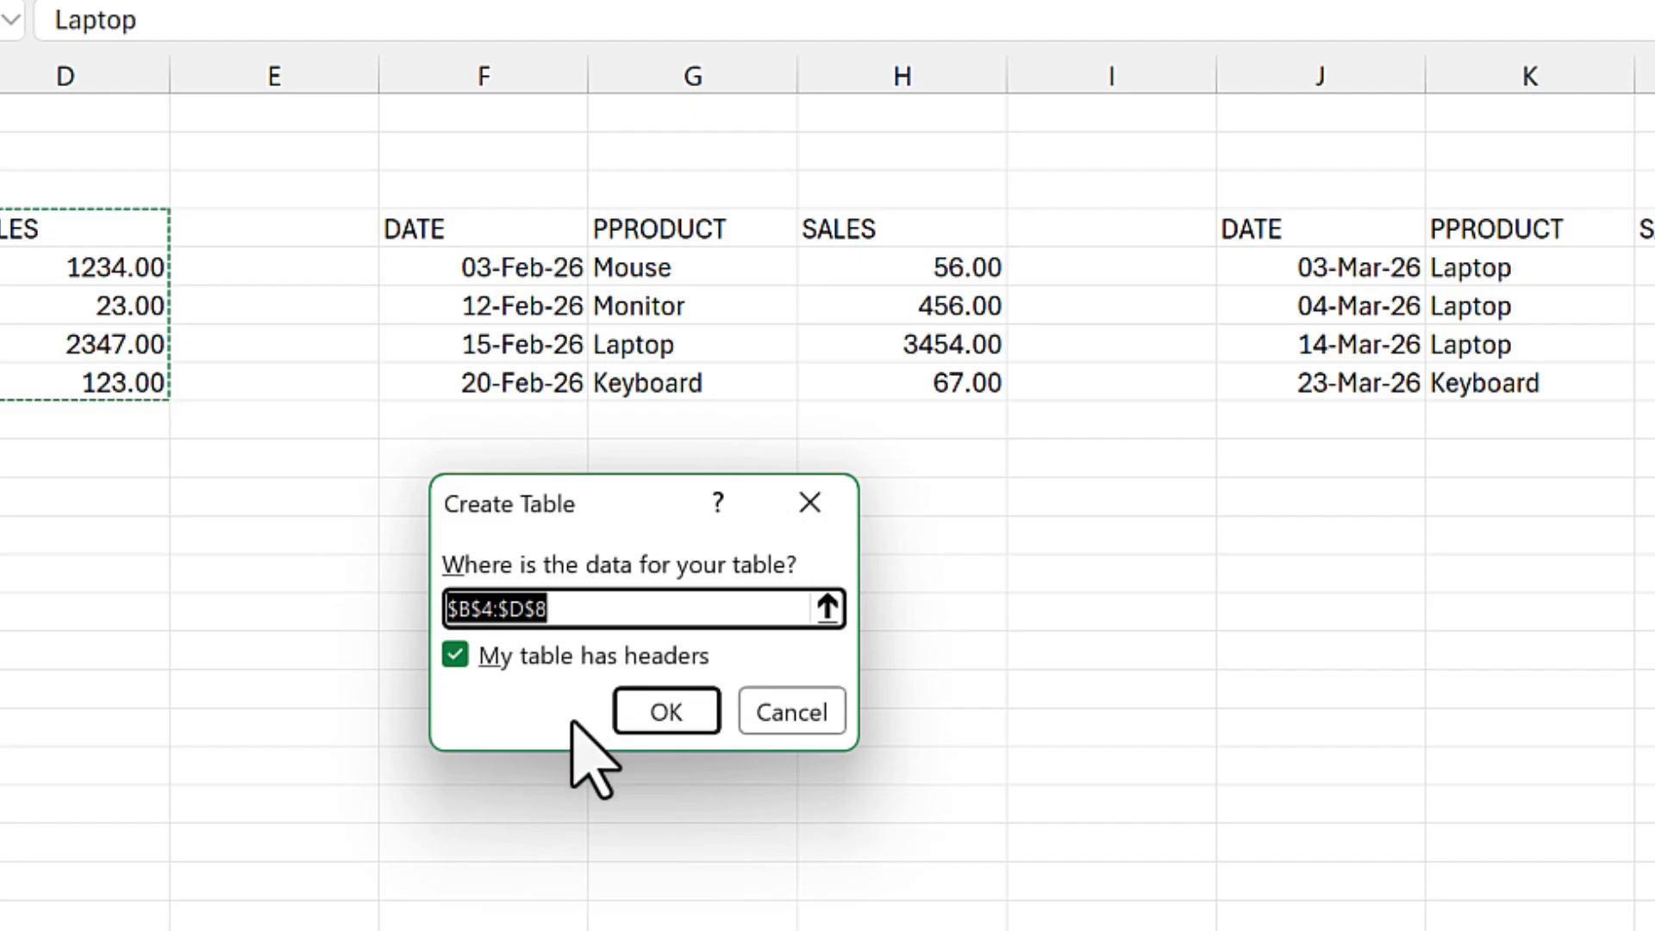
click(645, 708)
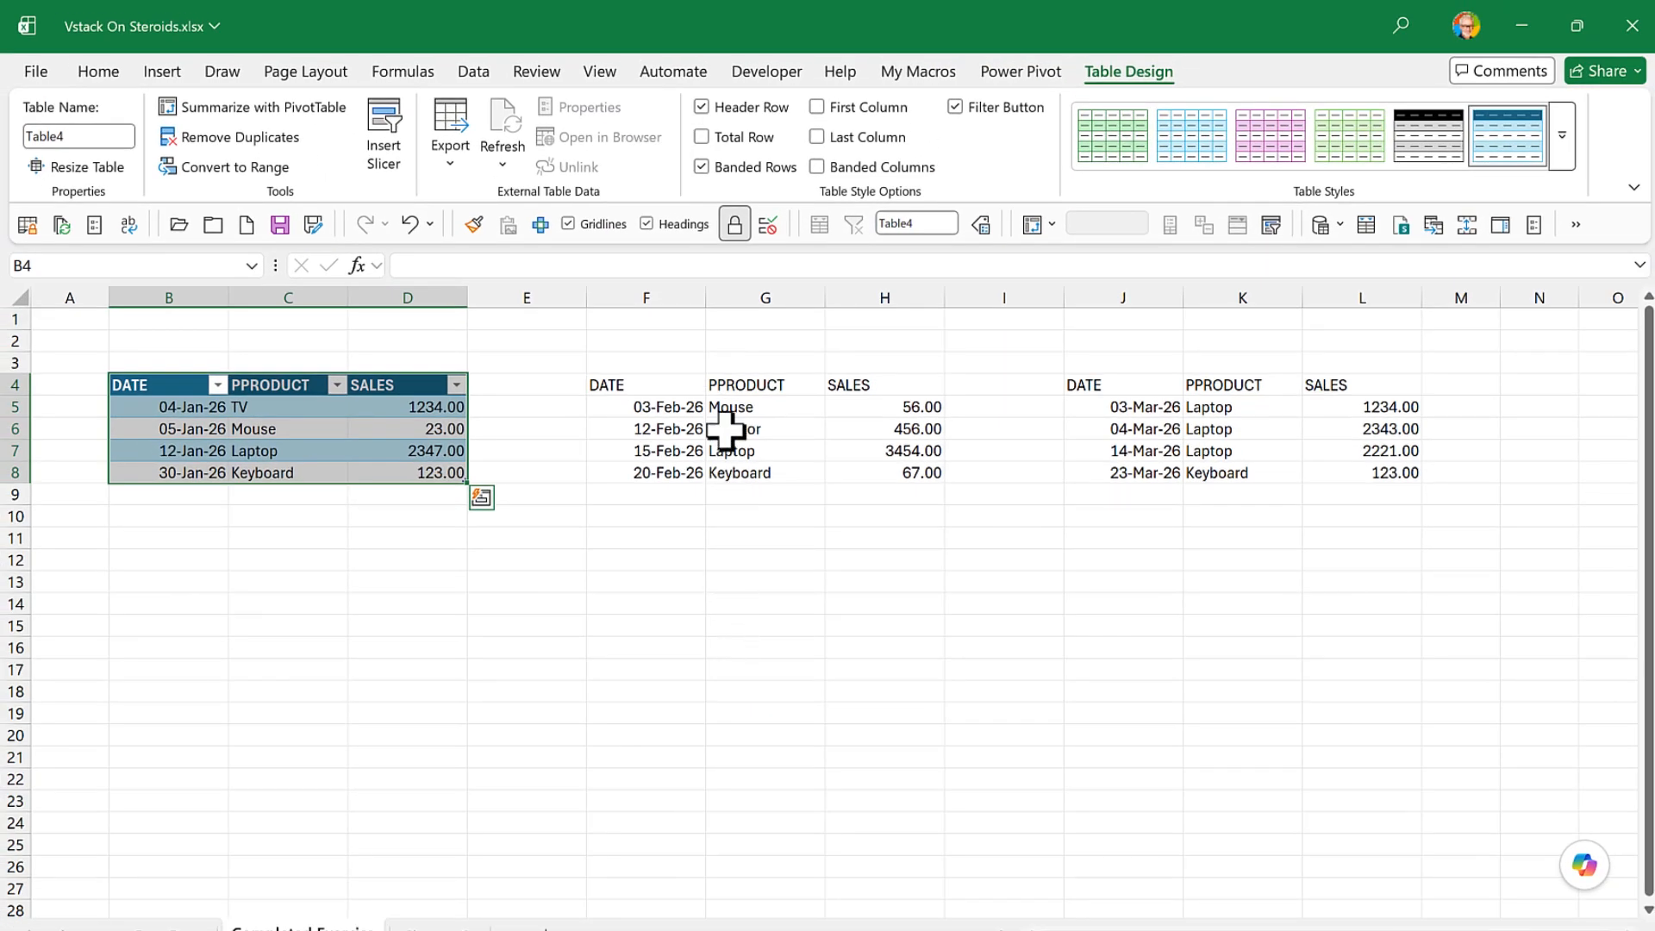
click(726, 432)
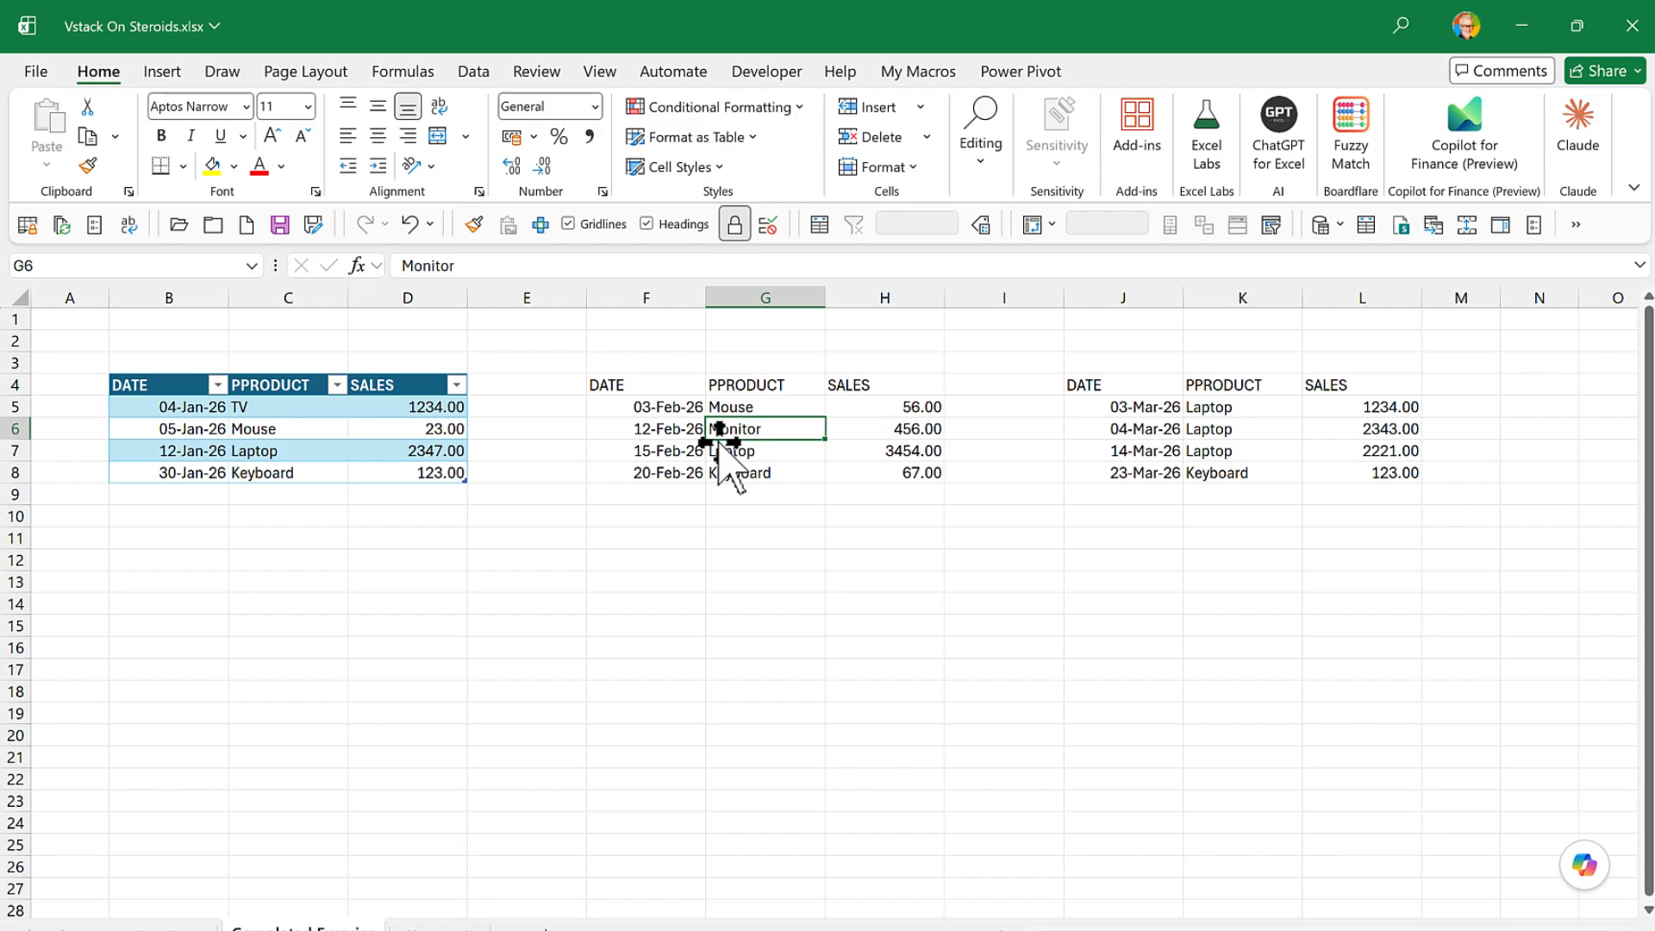
key(ctrl+t)
click(747, 659)
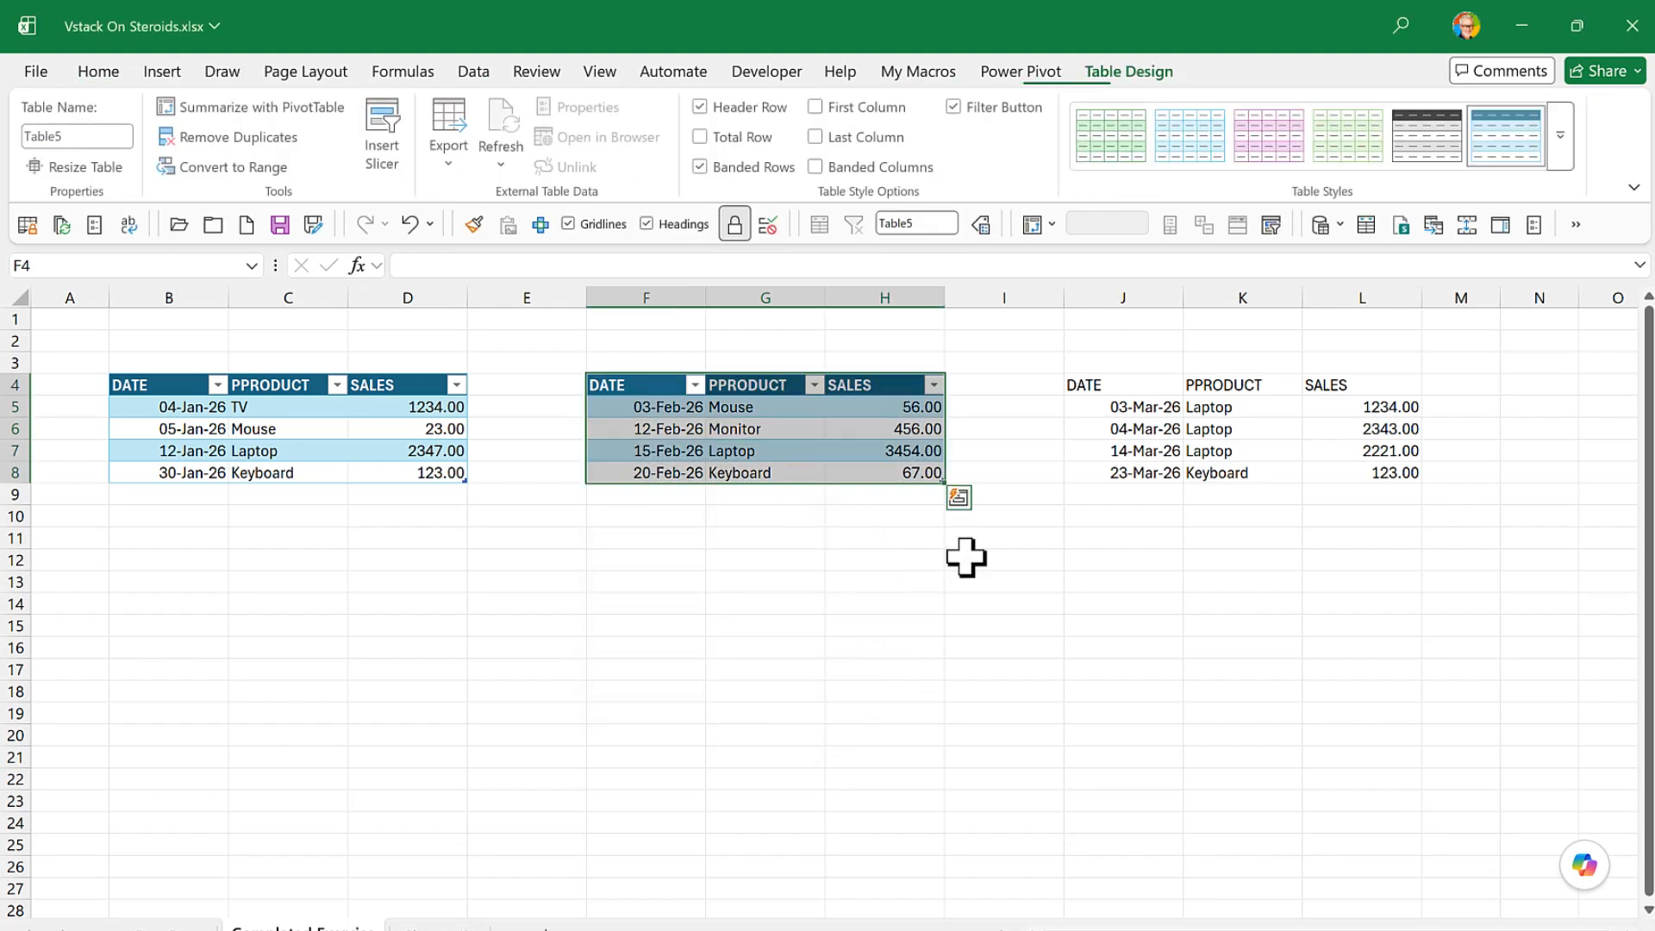
- Convert the March sales range J4:L8 into a table with headers
click(1254, 423)
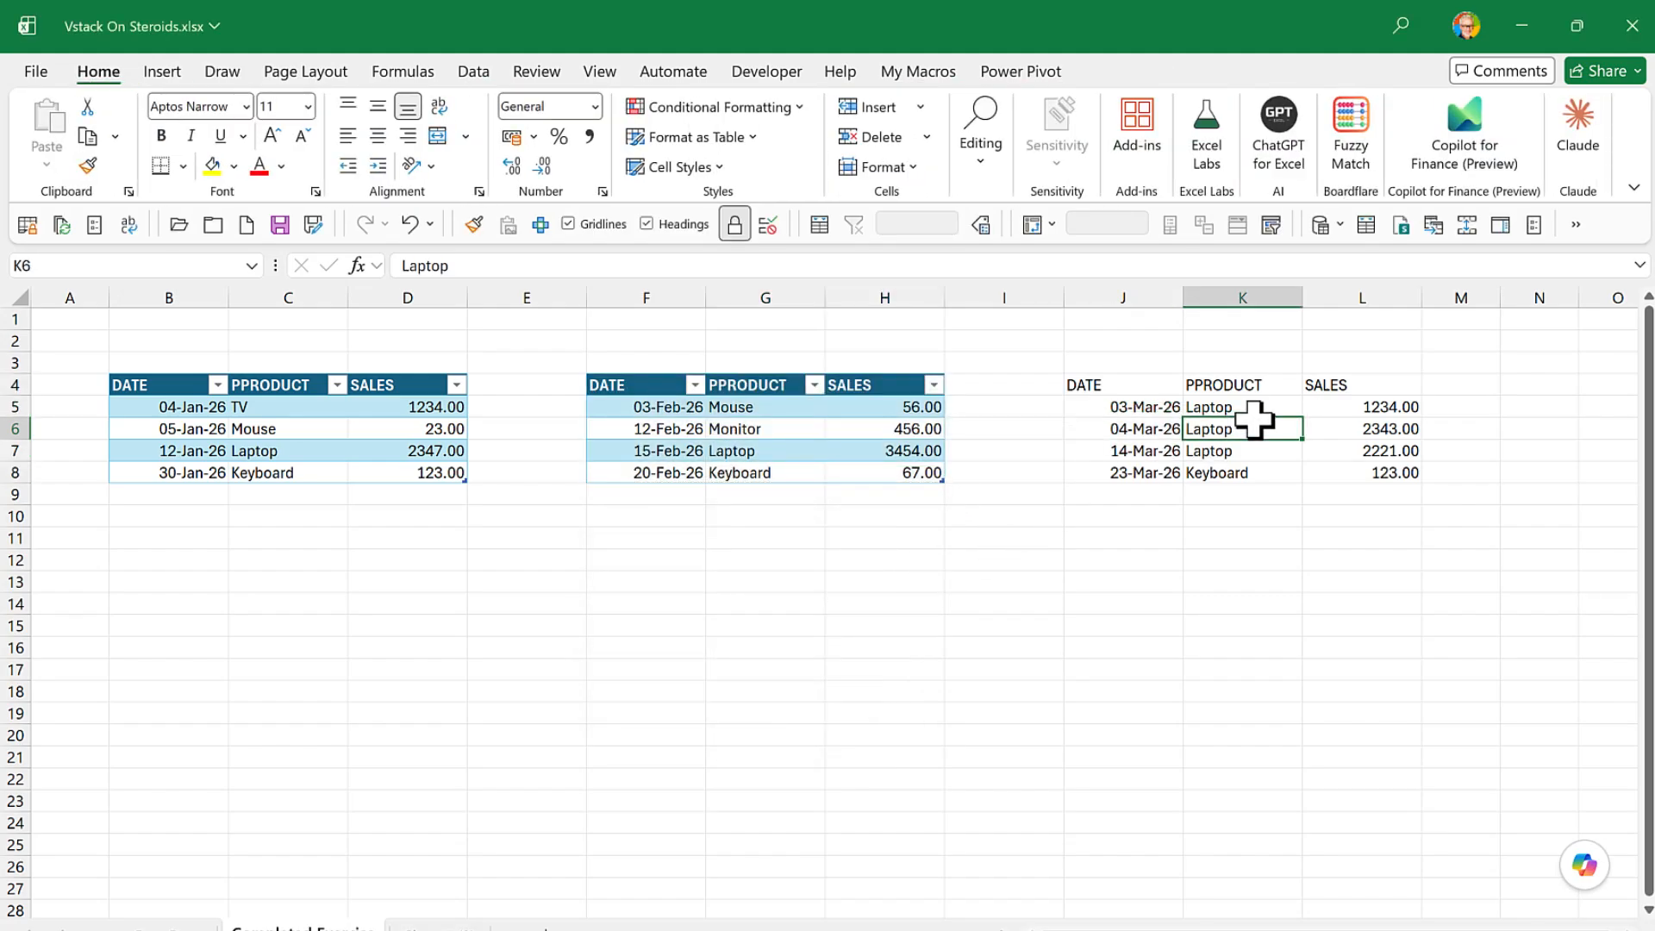
key(ctrl+t)
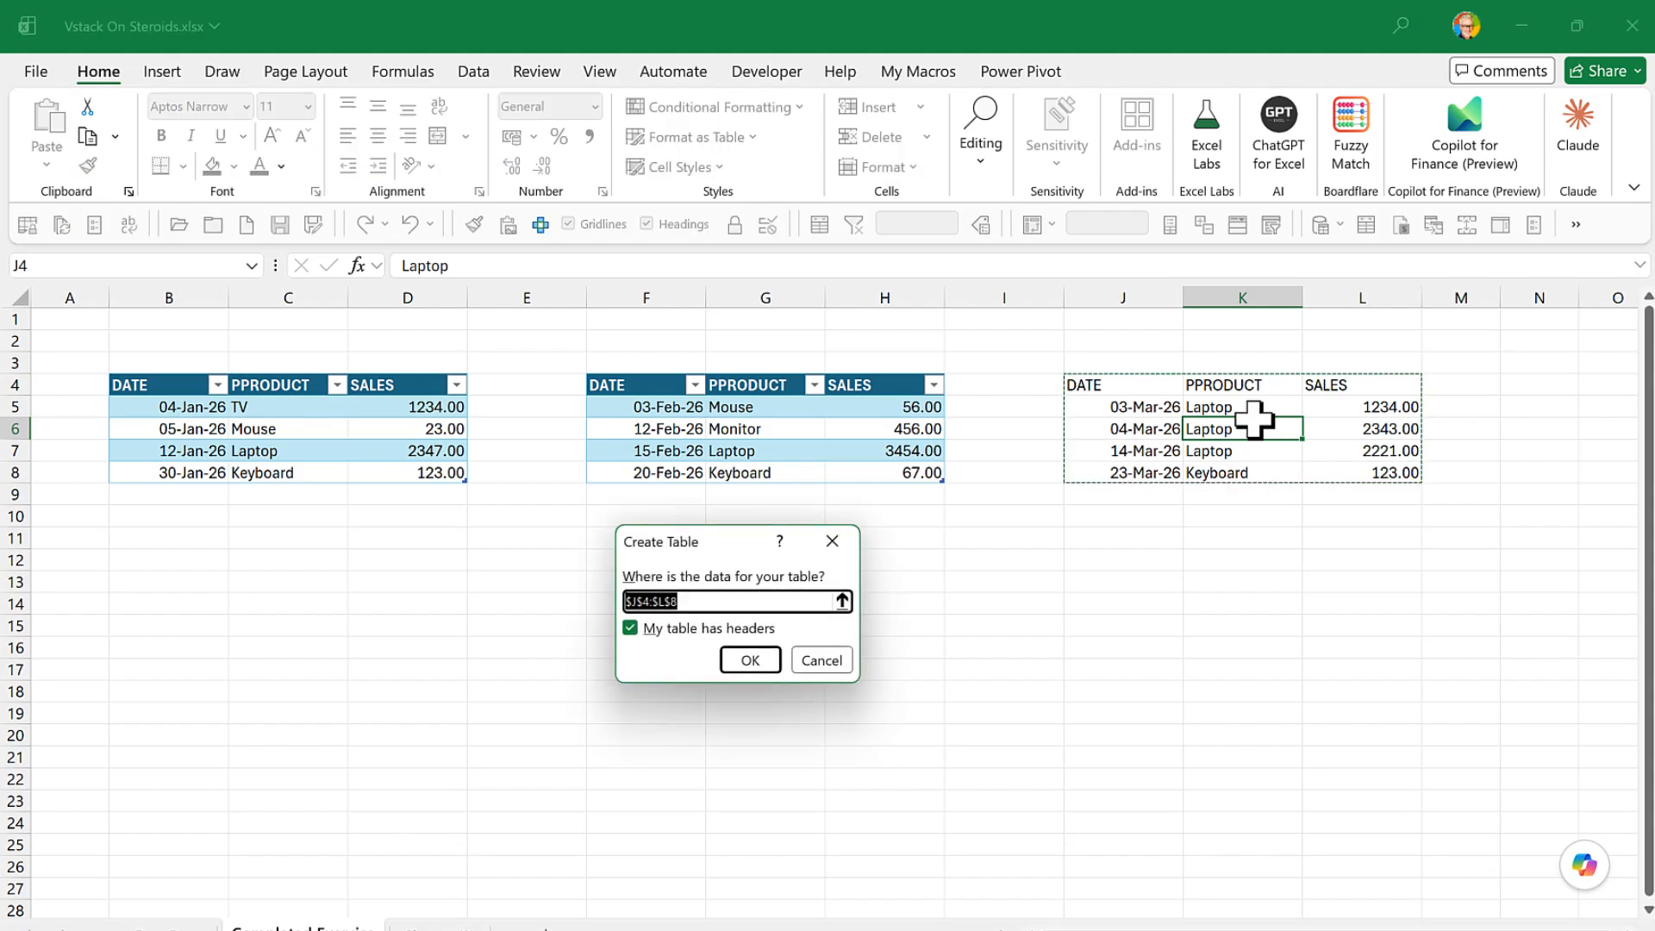
click(739, 660)
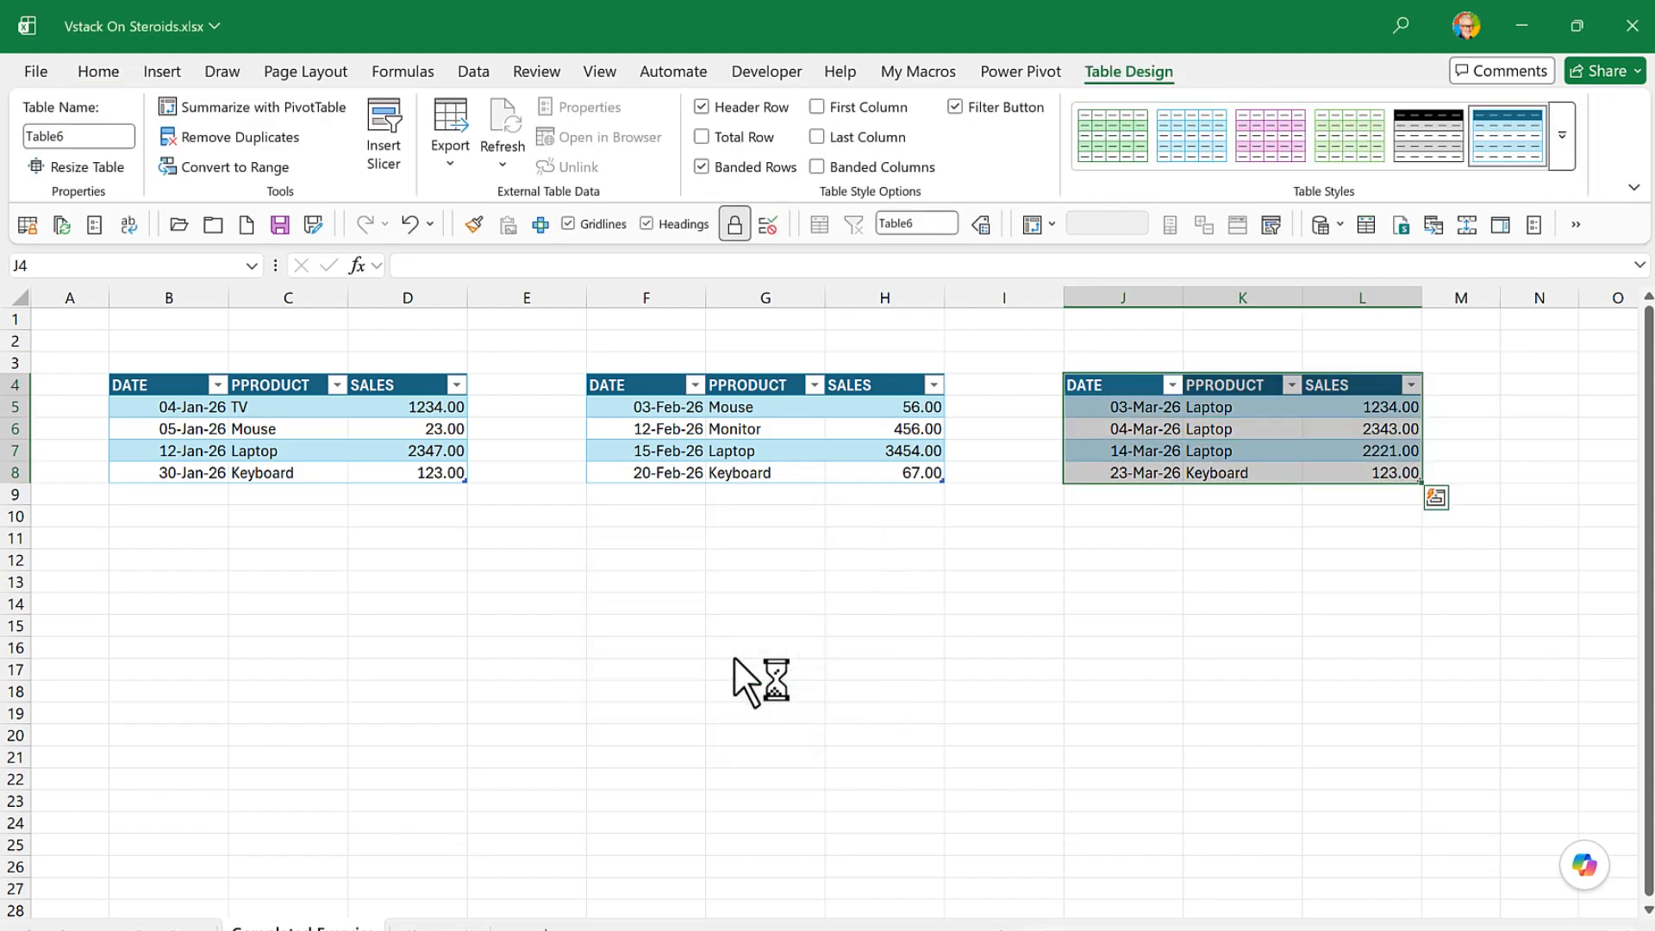
- Name the January sales table Data1
click(342, 431)
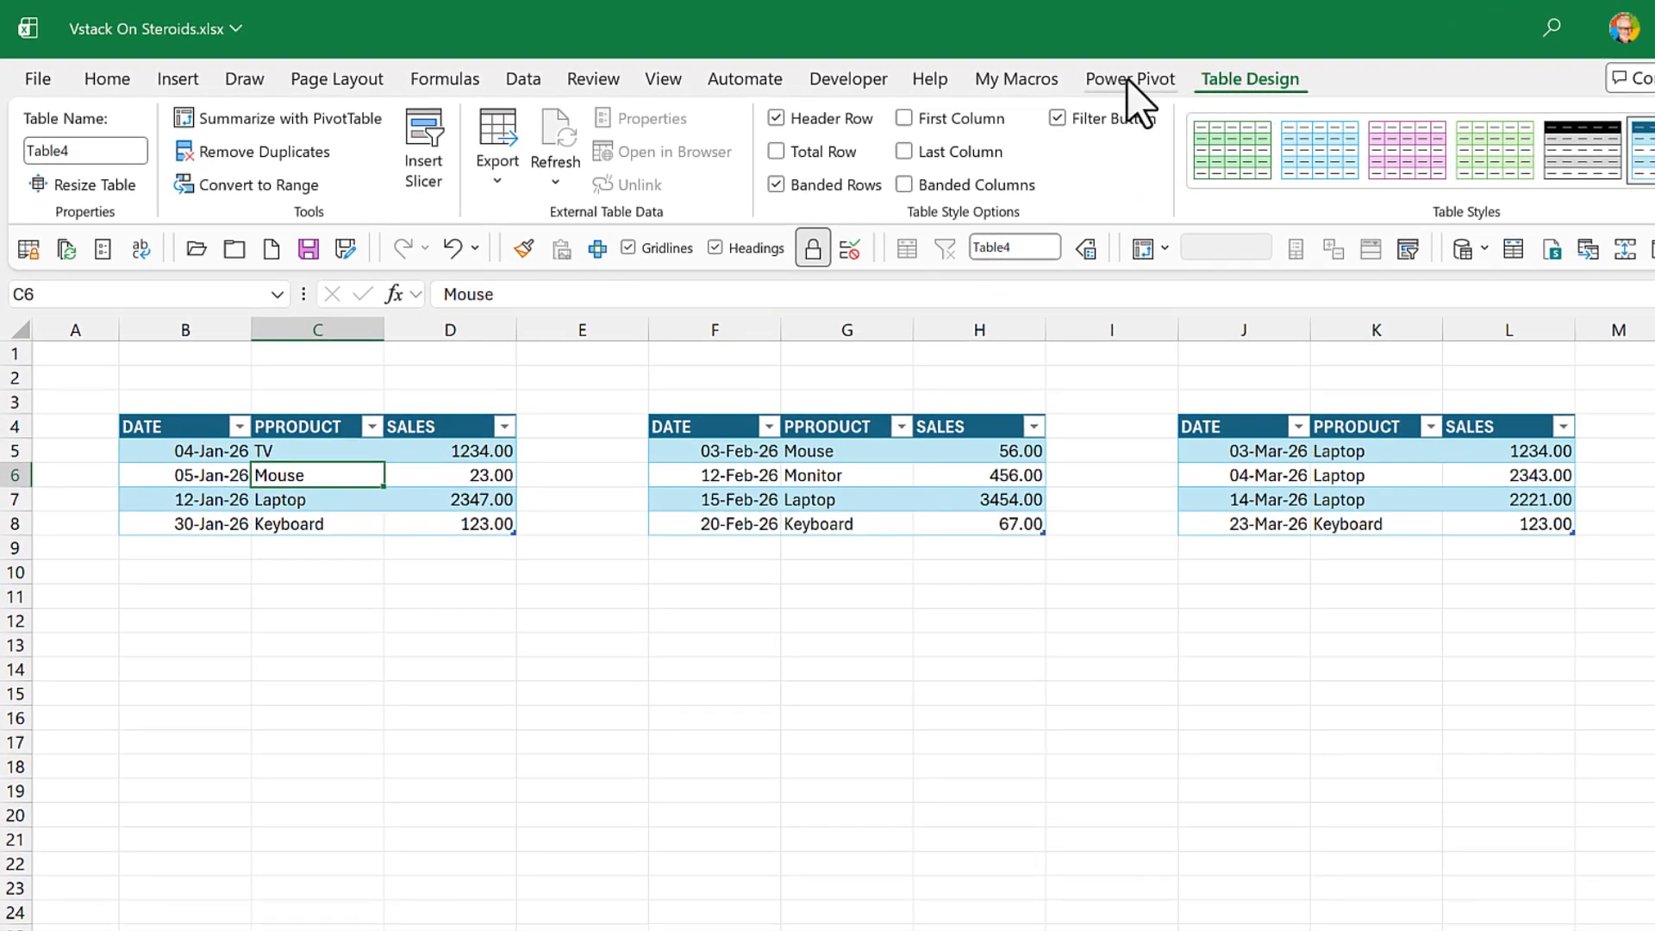
click(99, 151)
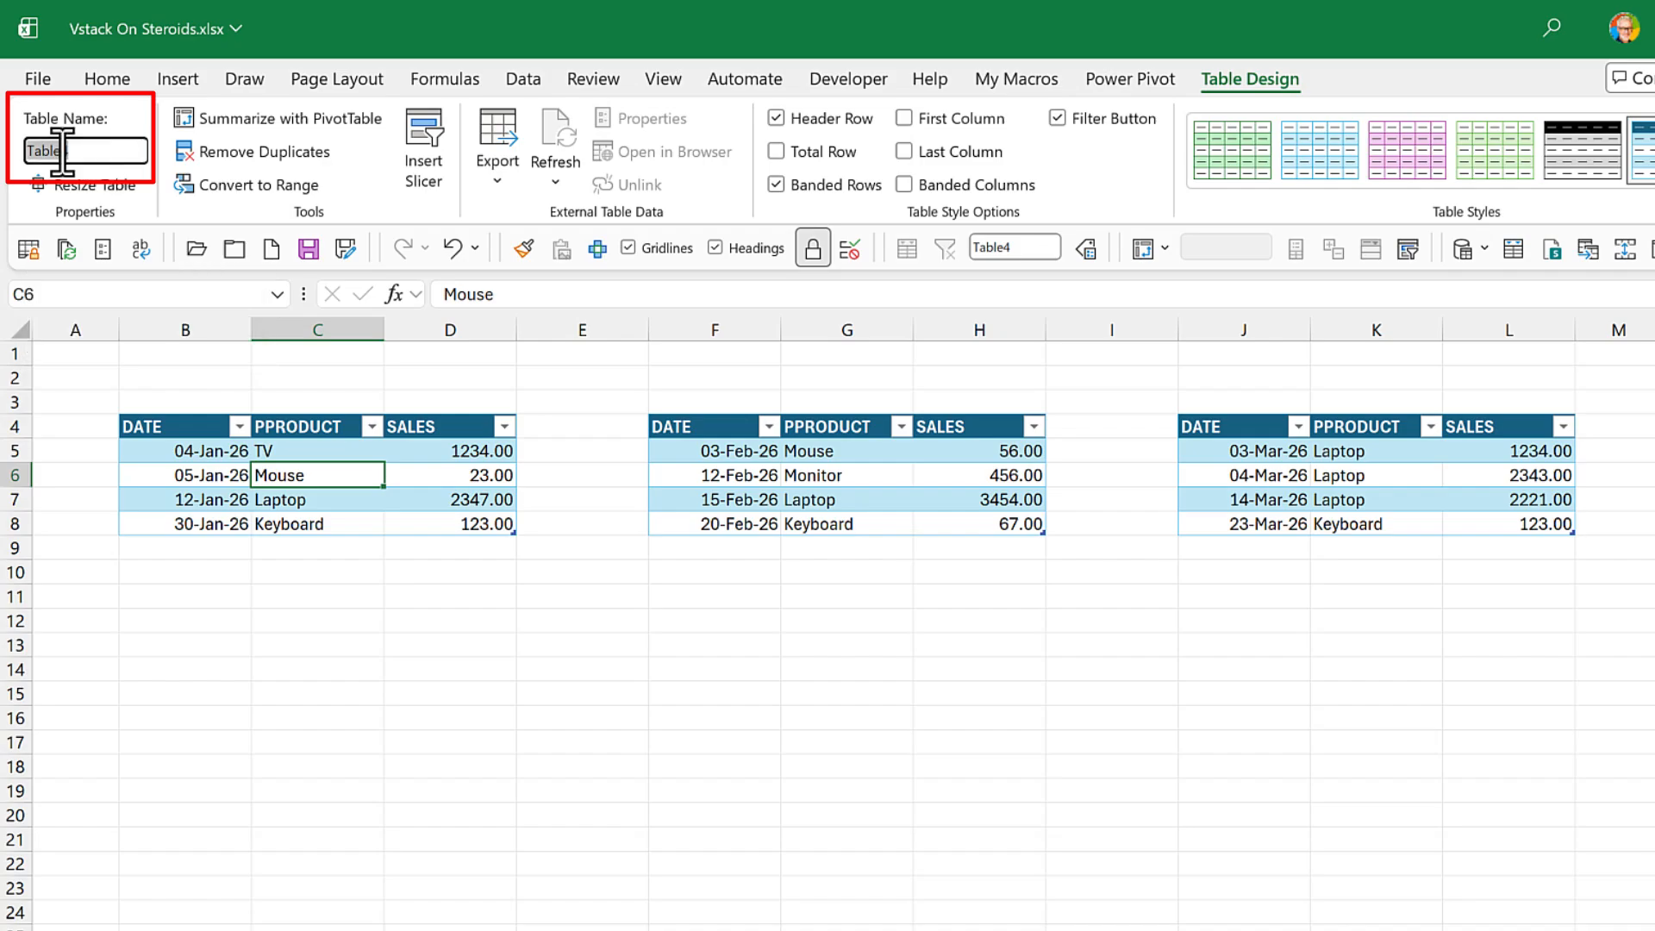
text(Dat)
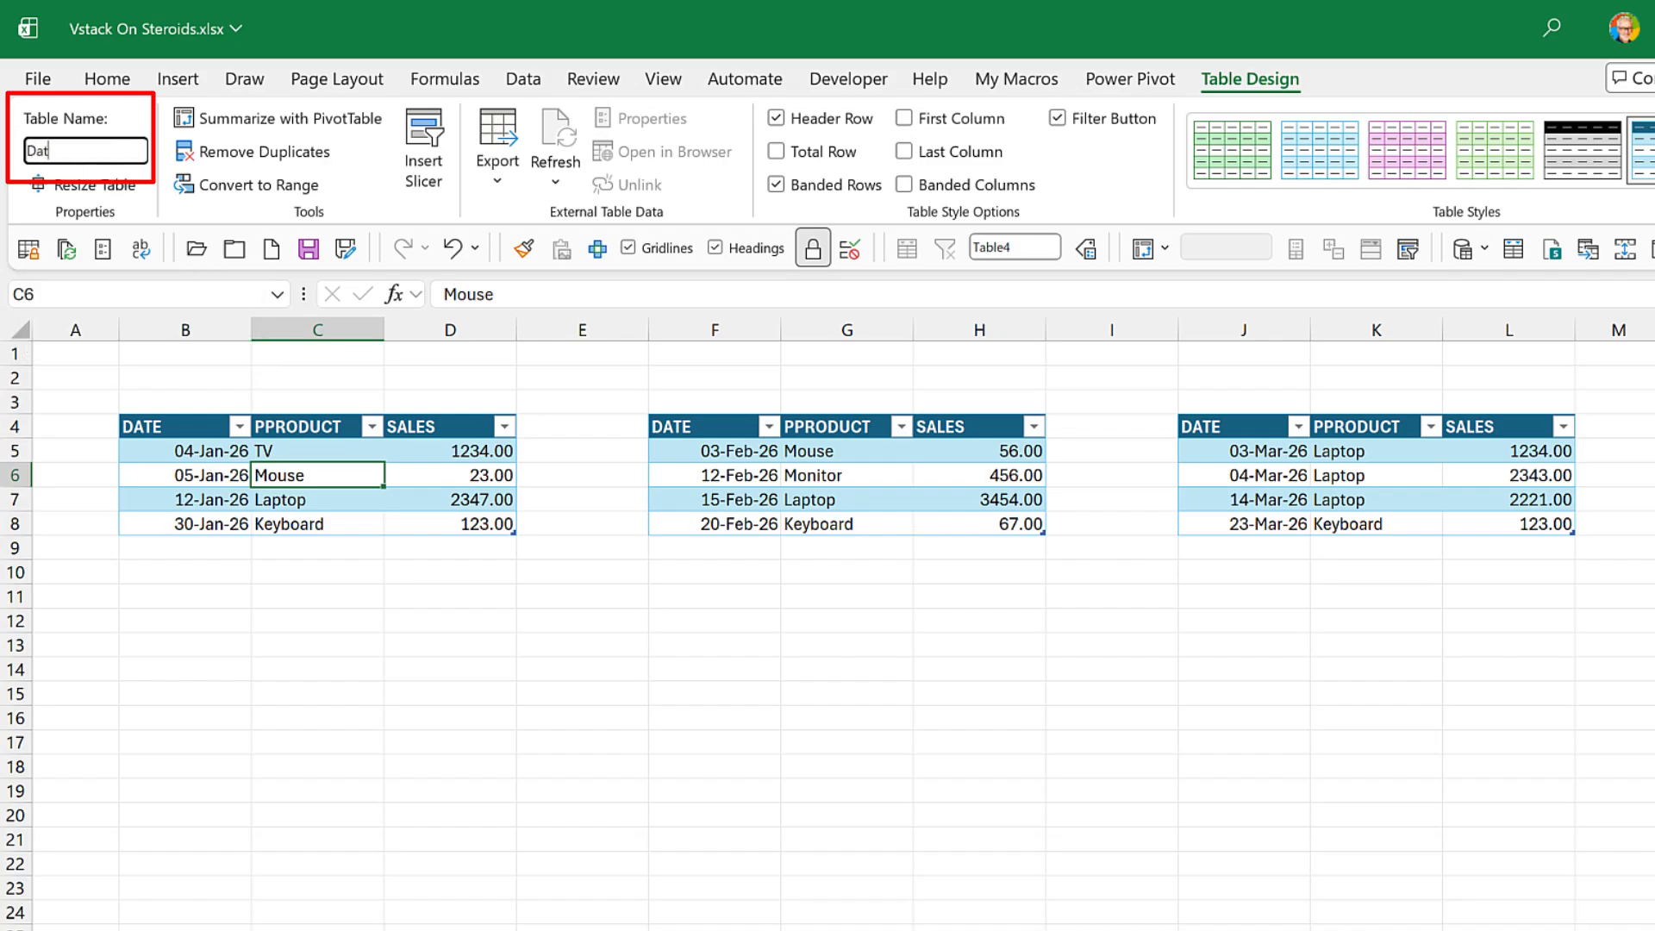
text(a1)
key(Return)
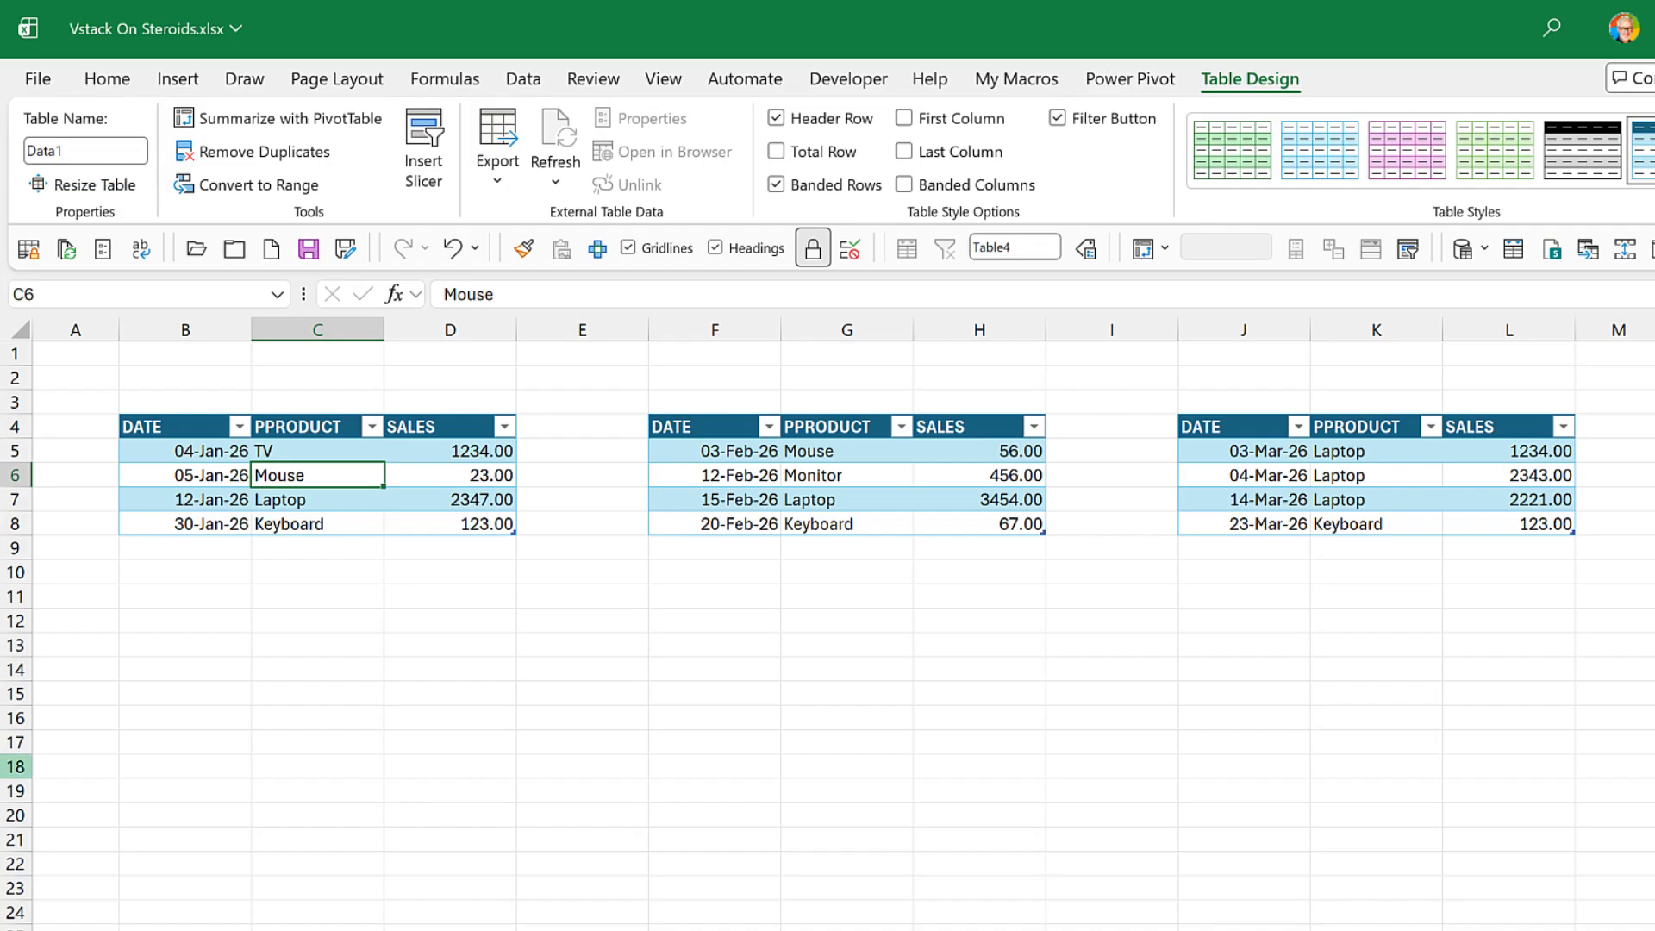
- Name the February sales table Data2
click(860, 472)
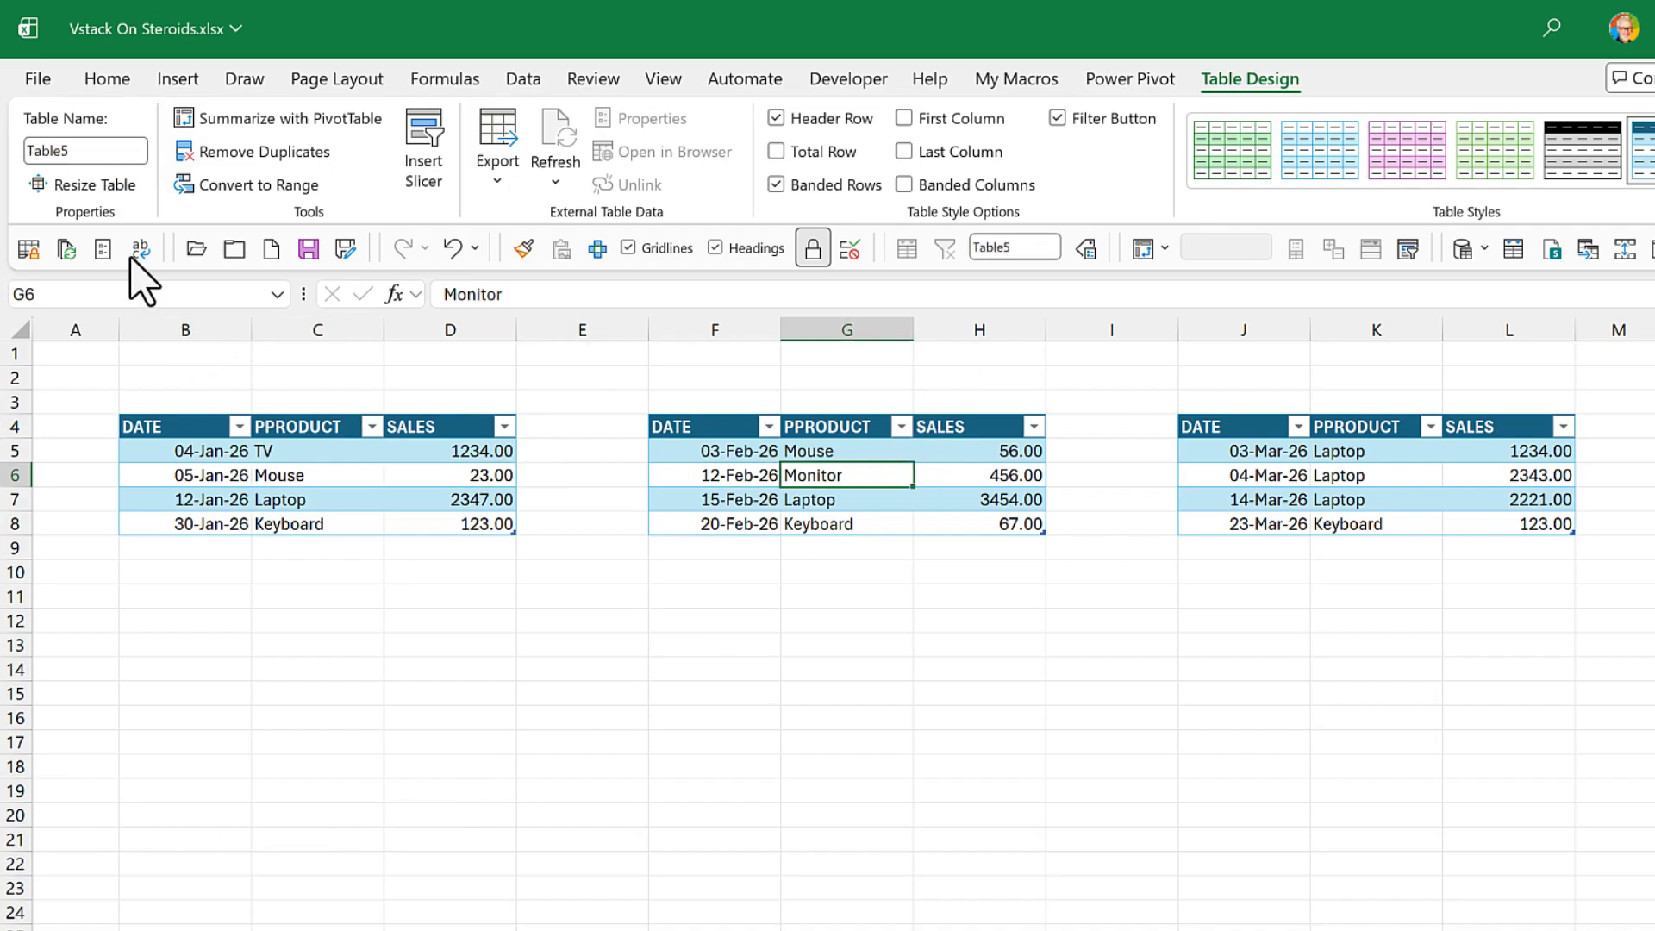
click(118, 148)
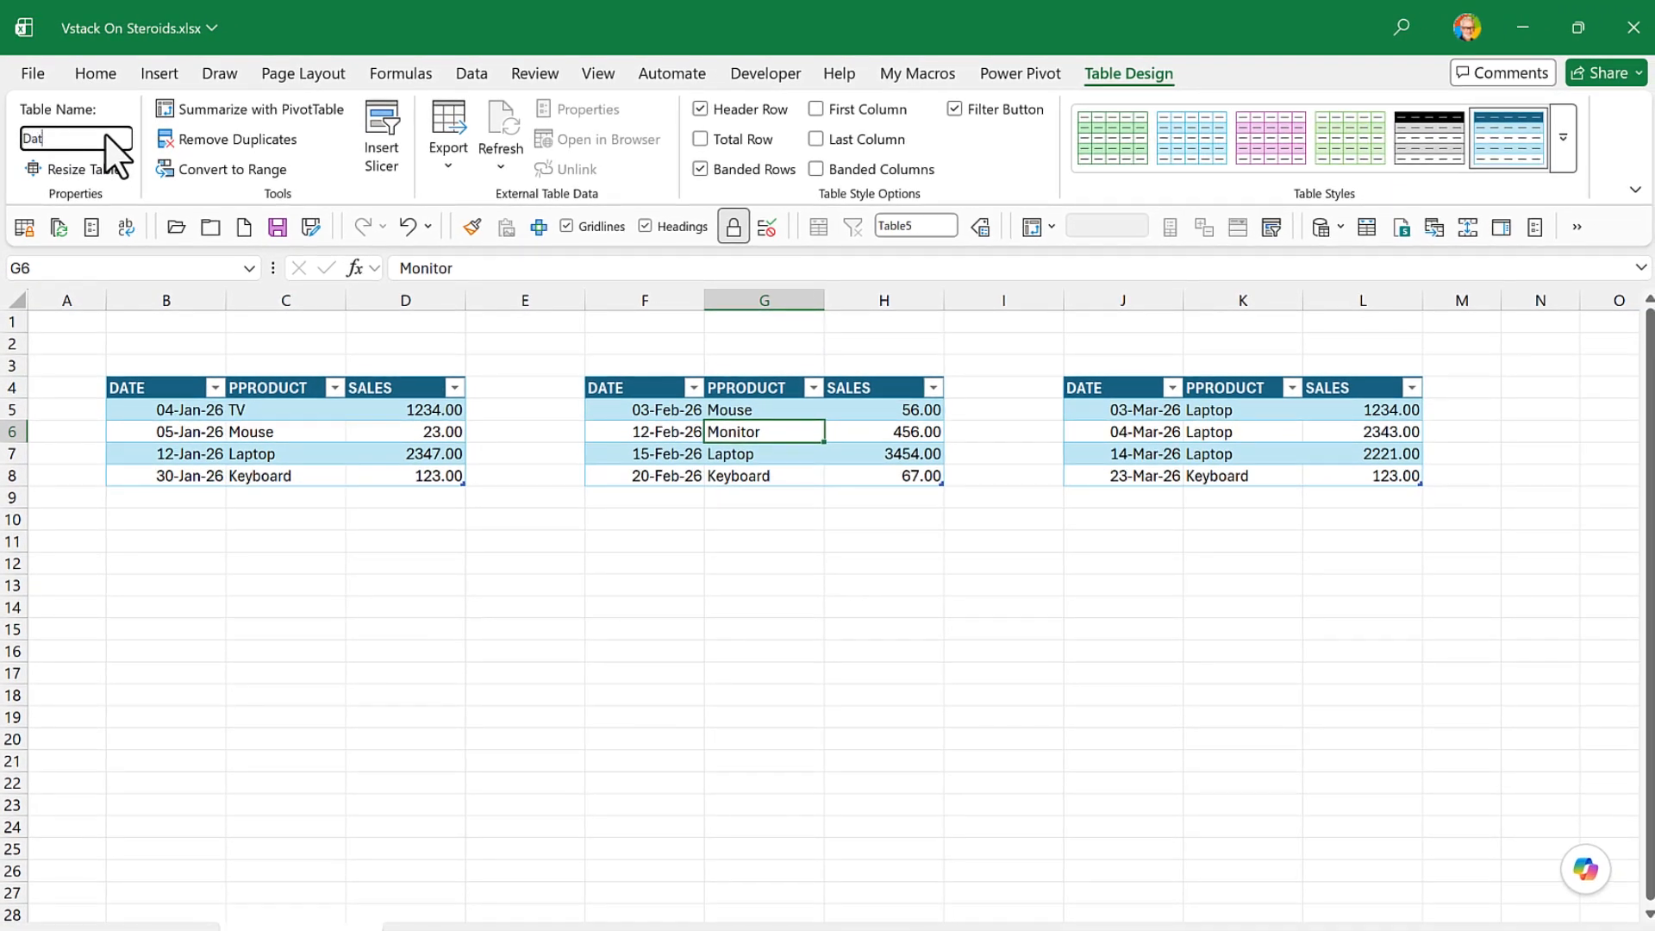
text(Data2)
key(Return)
- Name the March sales table Data3
click(1087, 453)
click(90, 140)
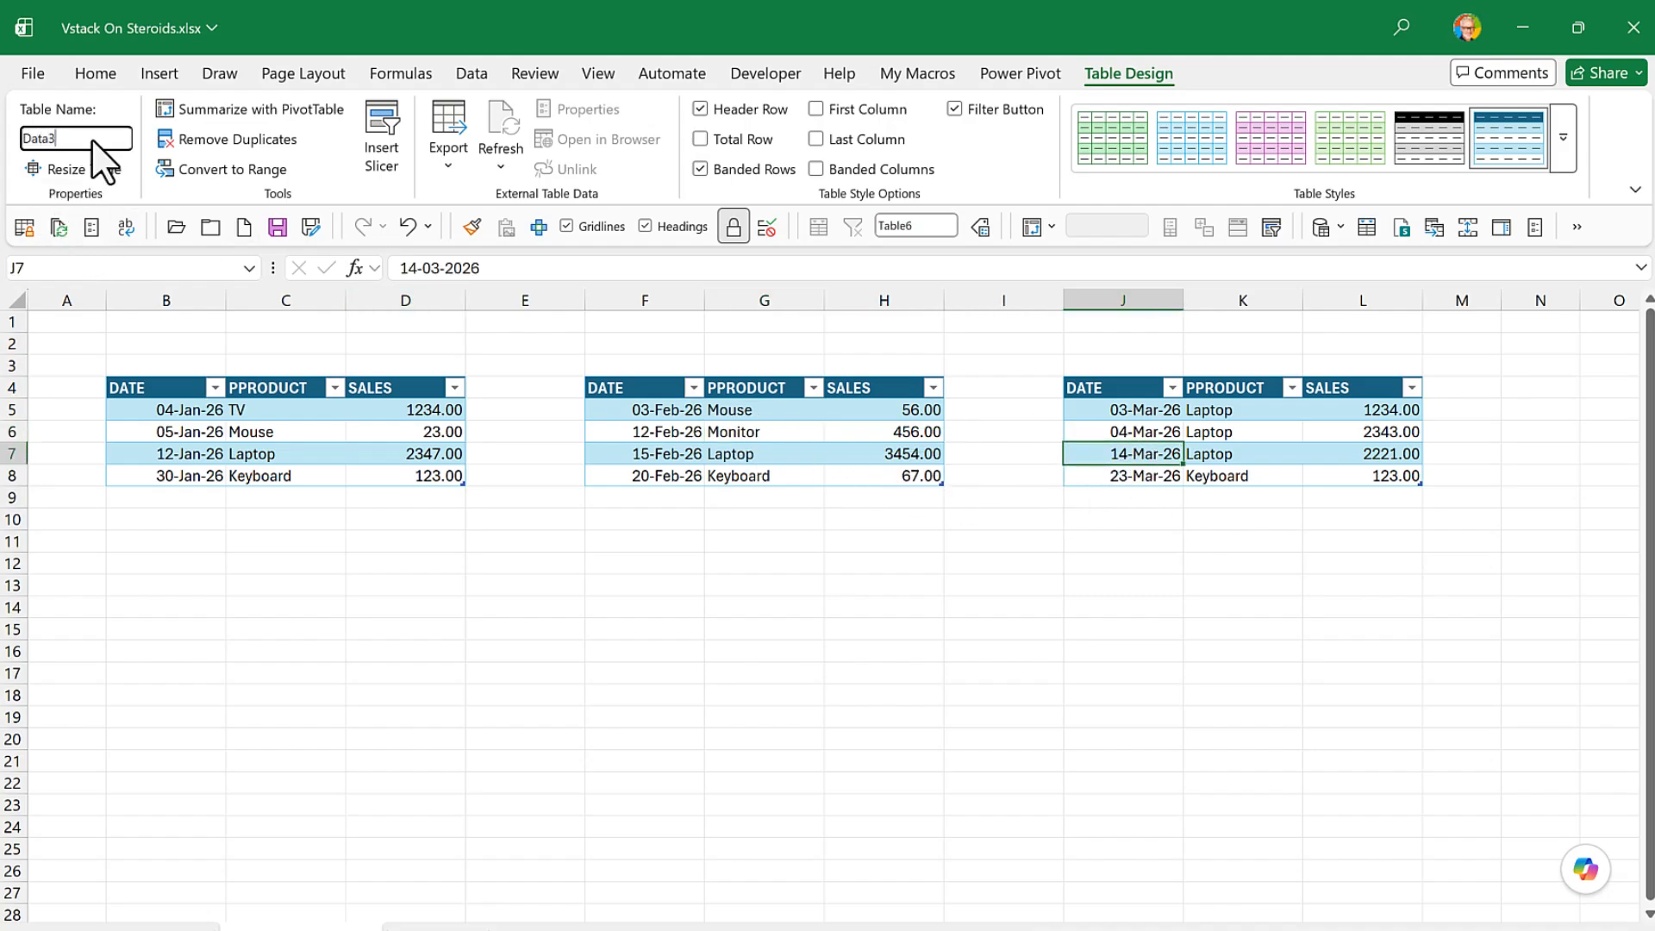
text(Data3)
key(Return)
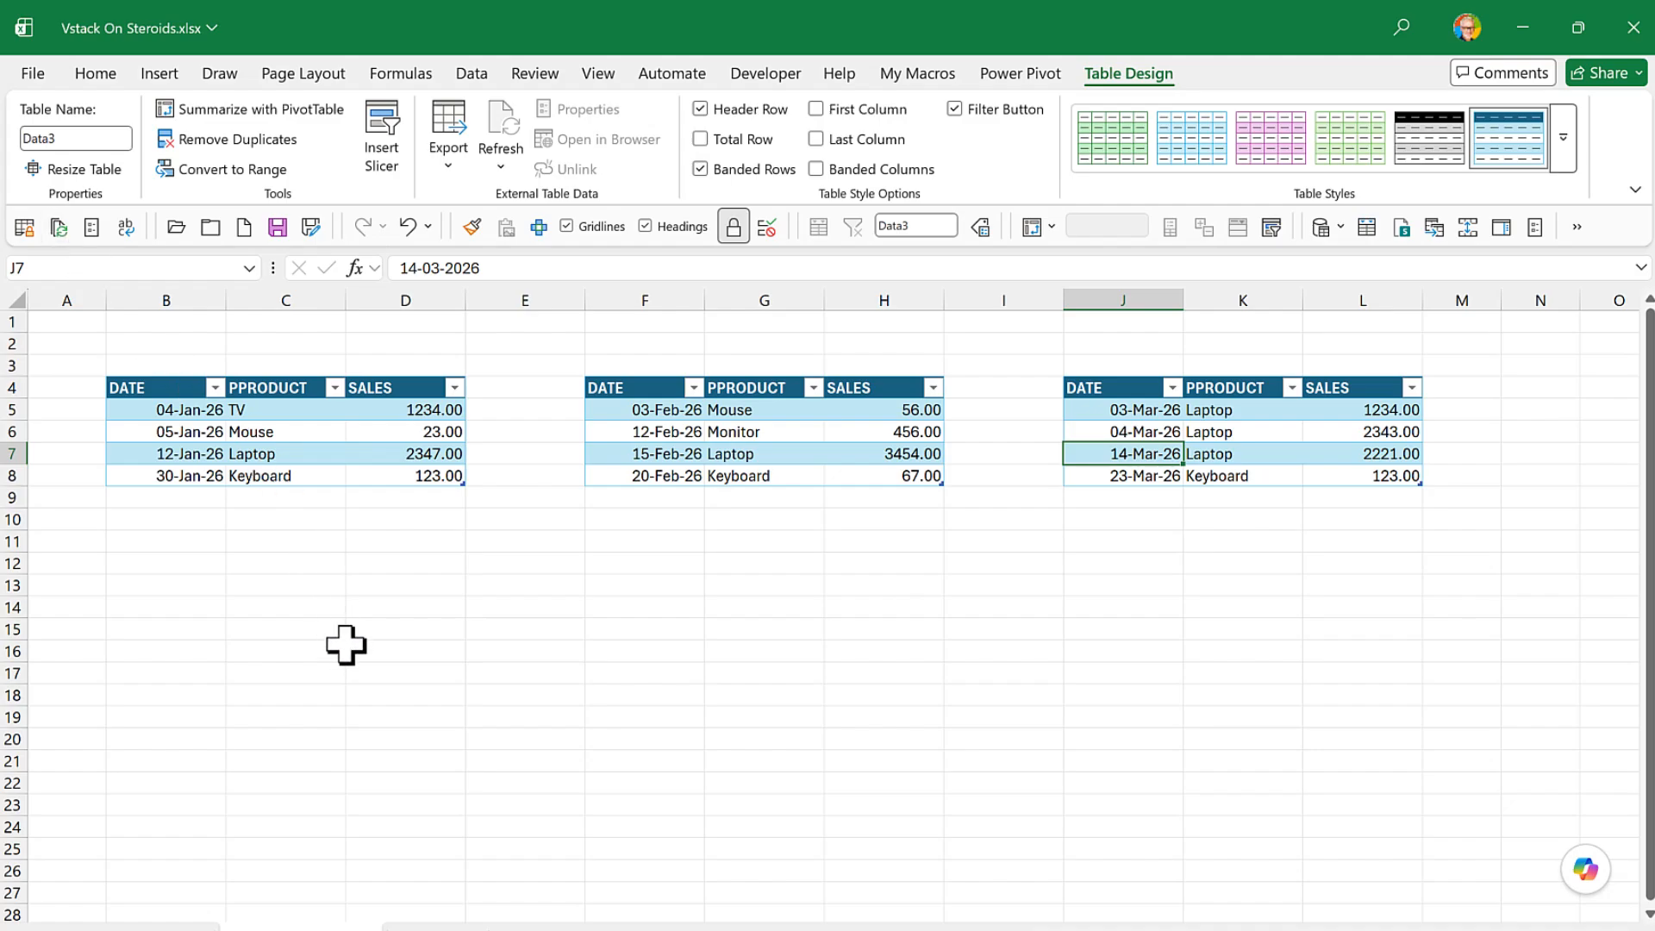
click(255, 569)
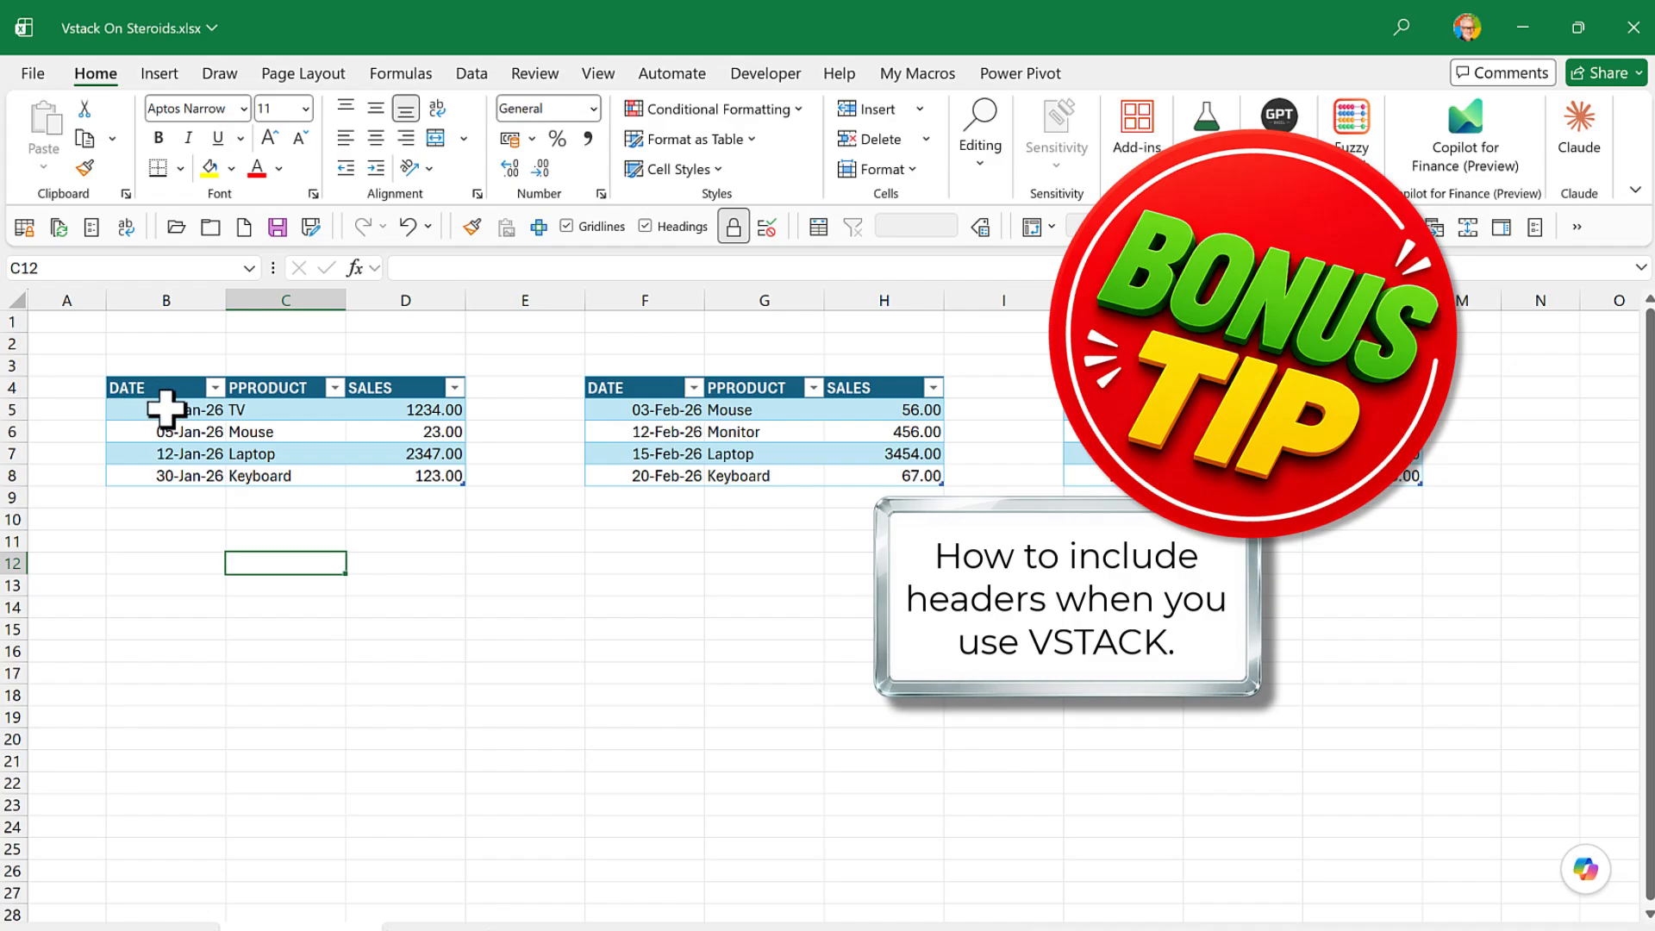
drag(155, 414, 369, 469)
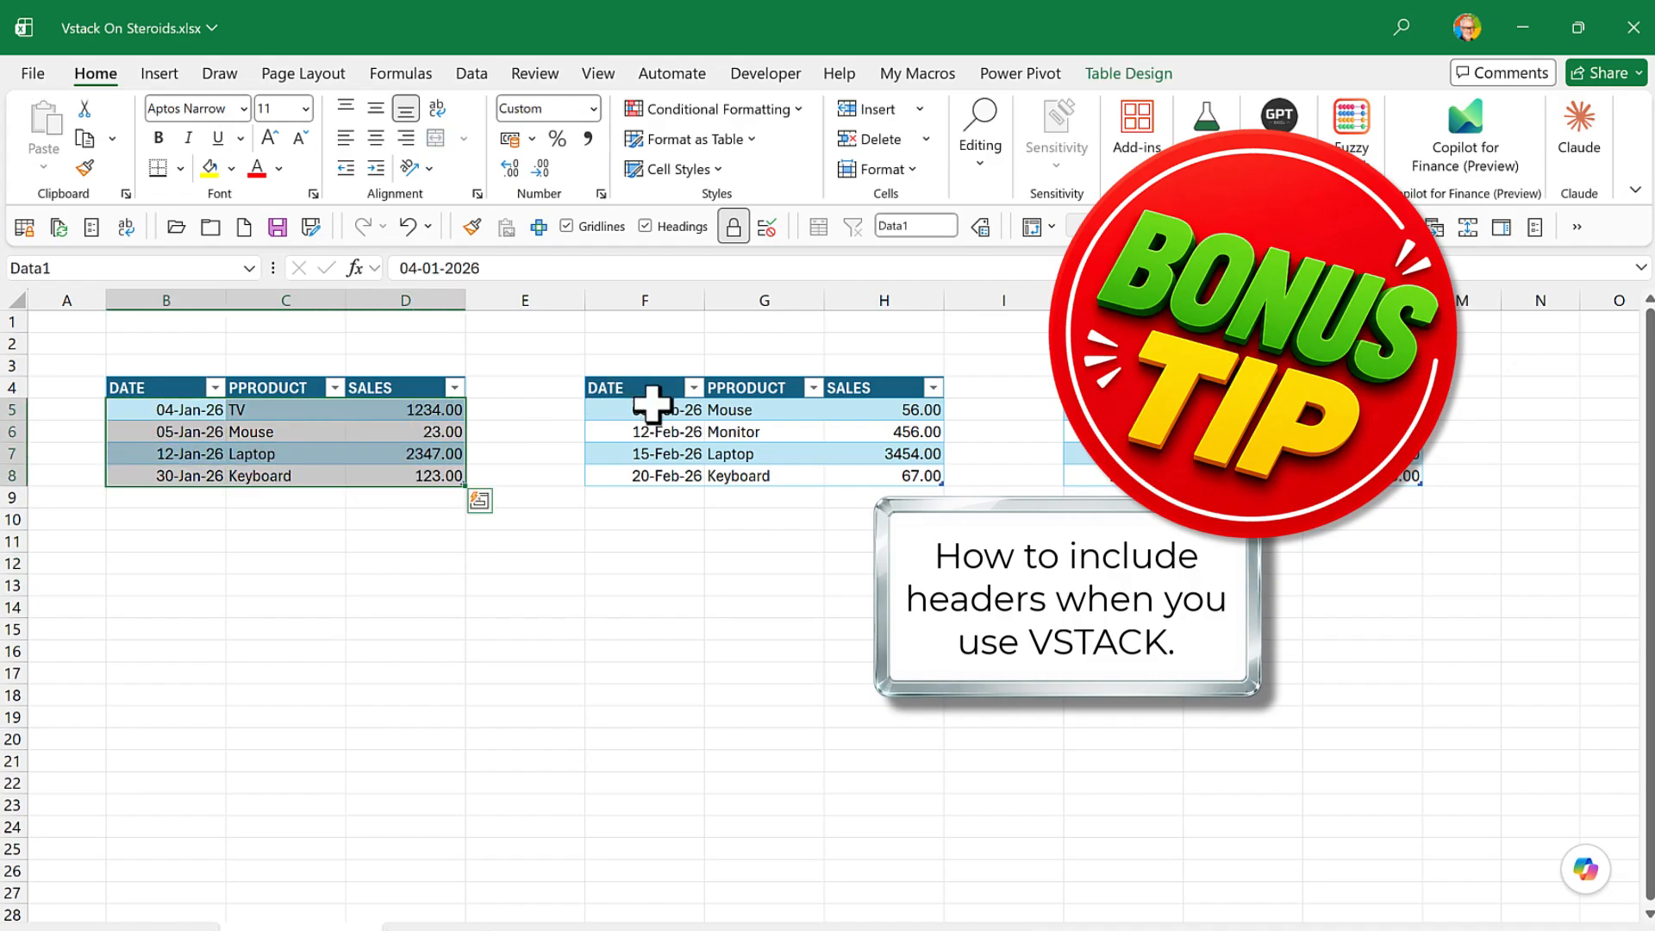
drag(648, 405, 816, 482)
drag(1112, 410, 1321, 470)
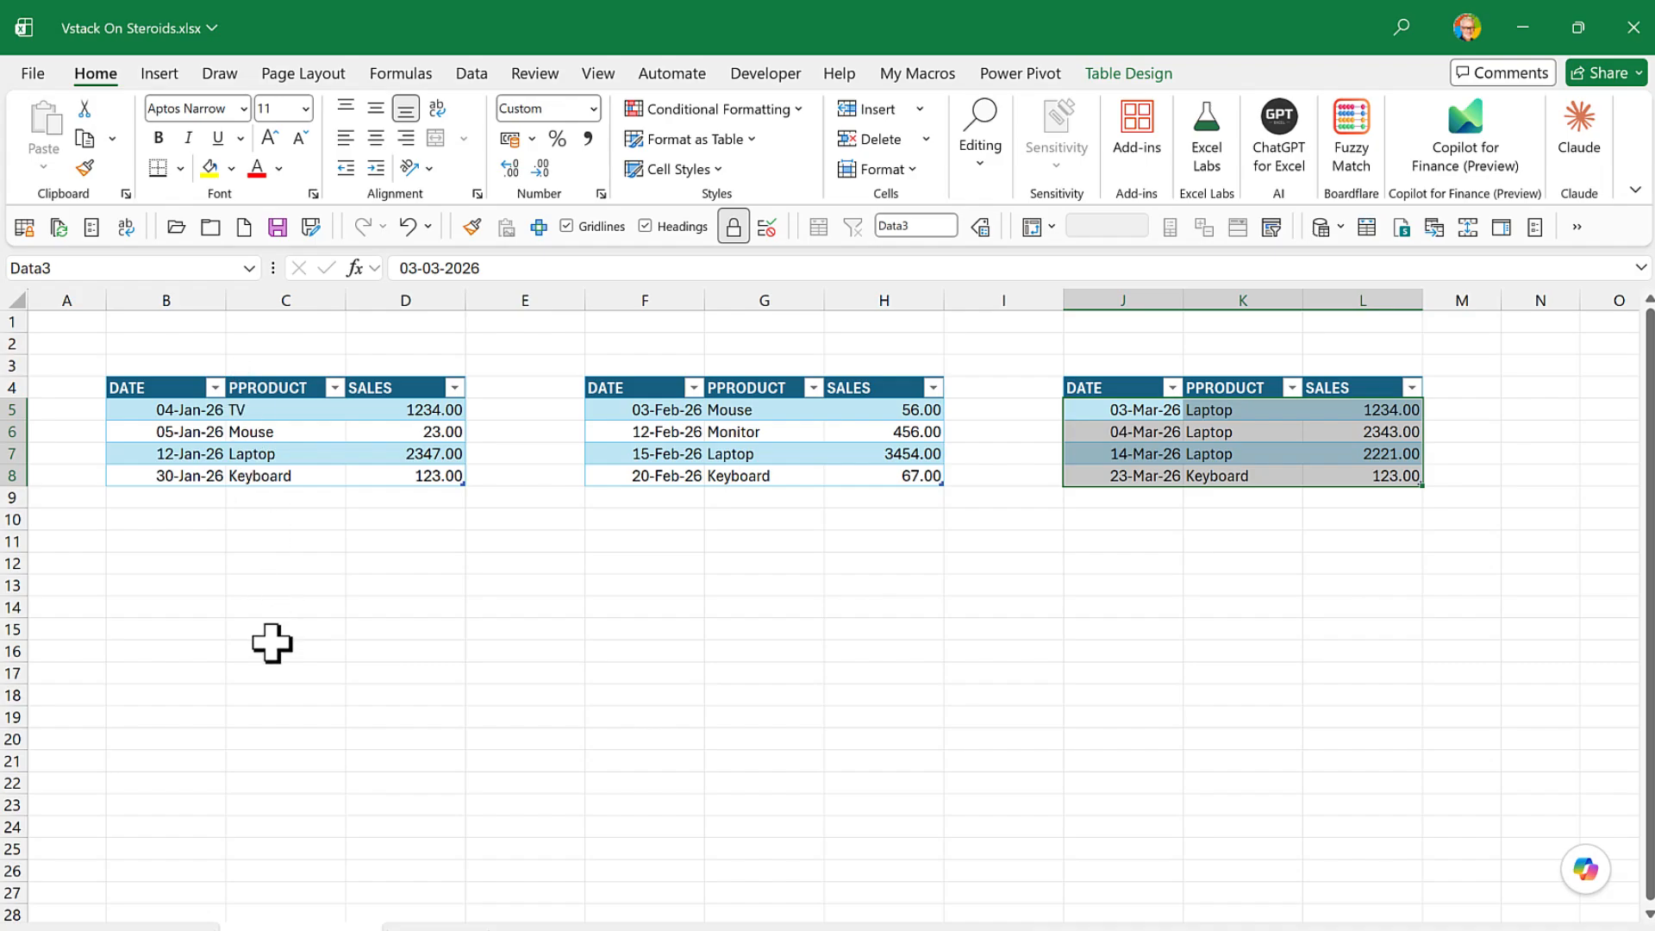
- Start a VSTACK formula in B13 with the header row of the Data1 table as its first array
click(177, 584)
text(=v)
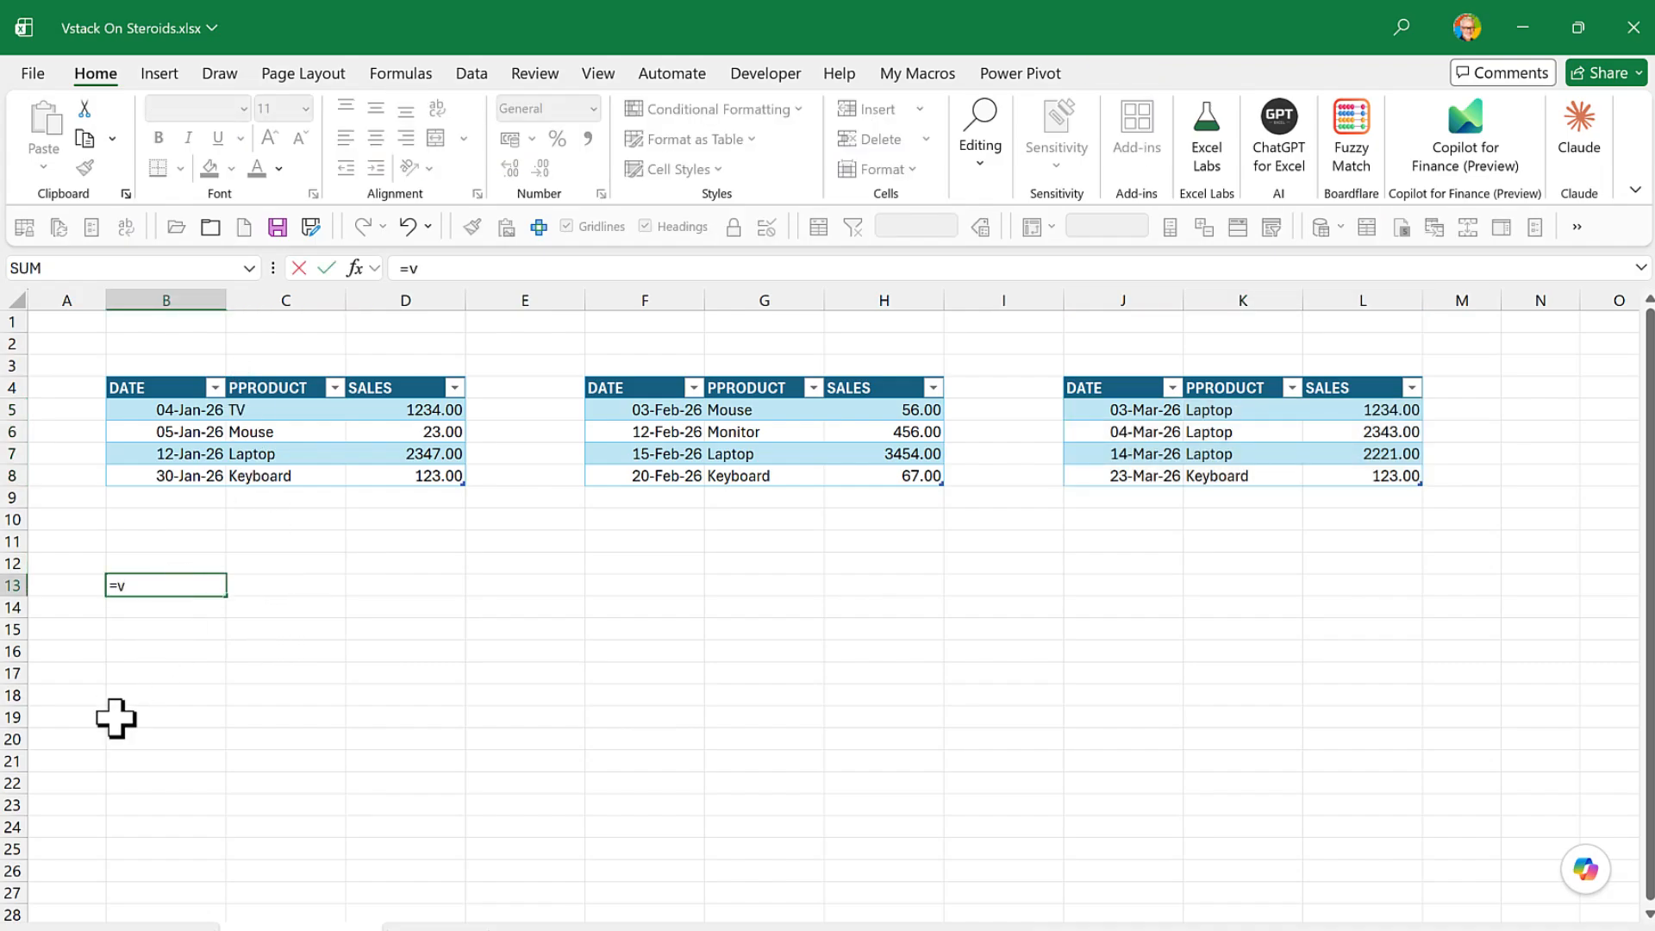
text(stac)
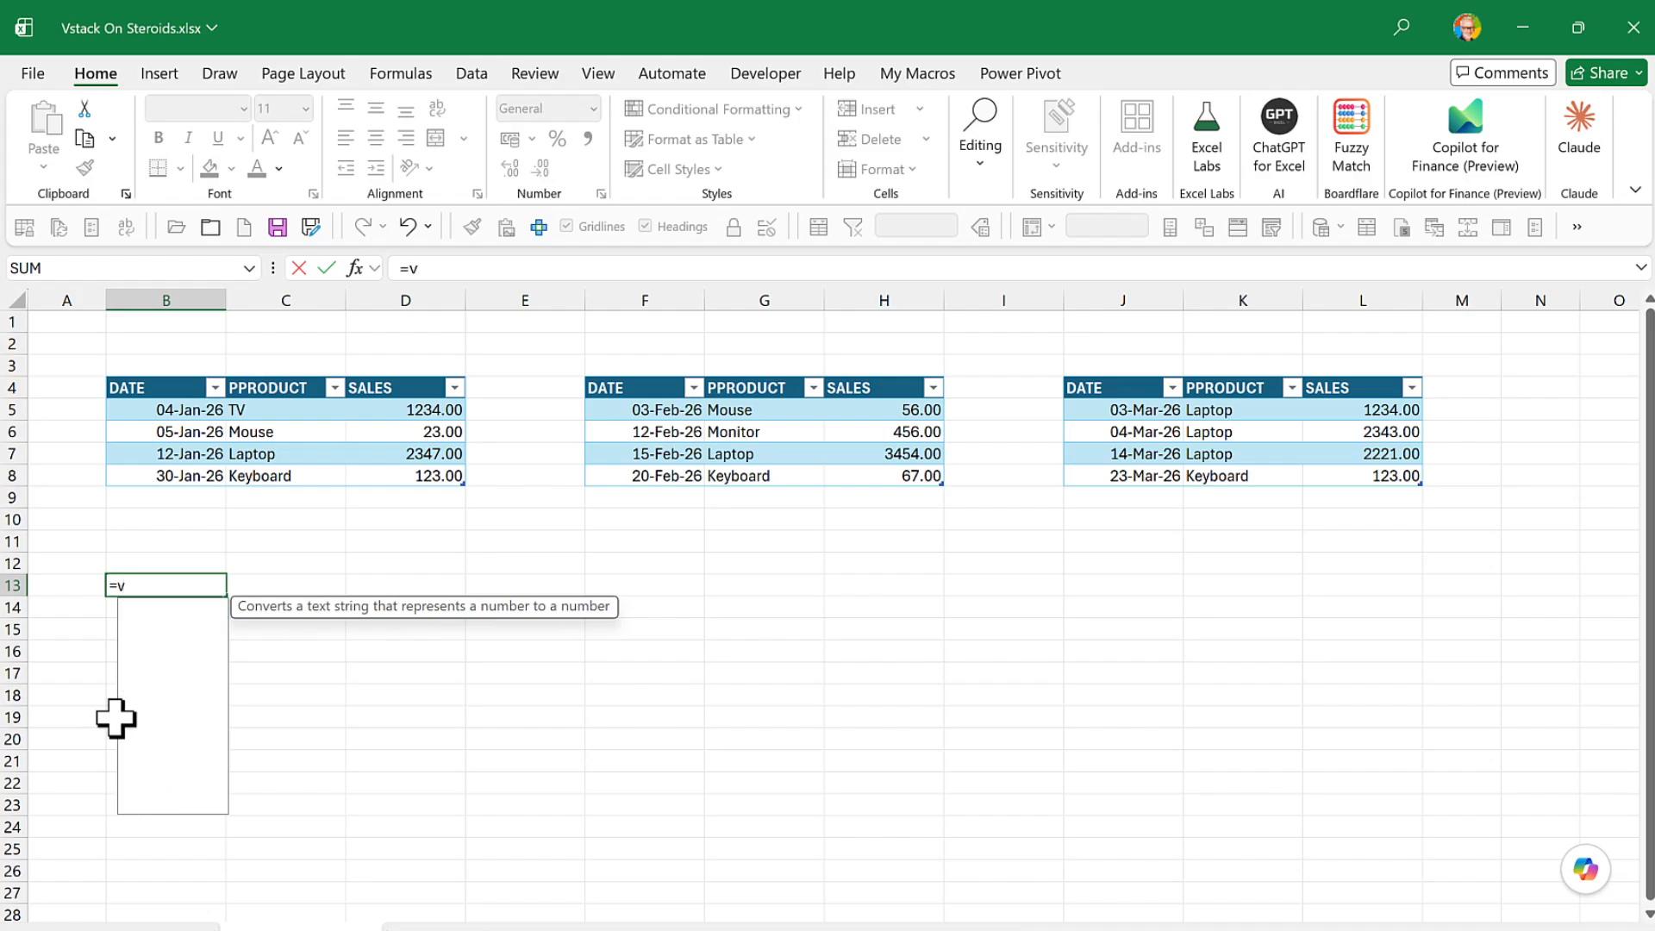
text(k()
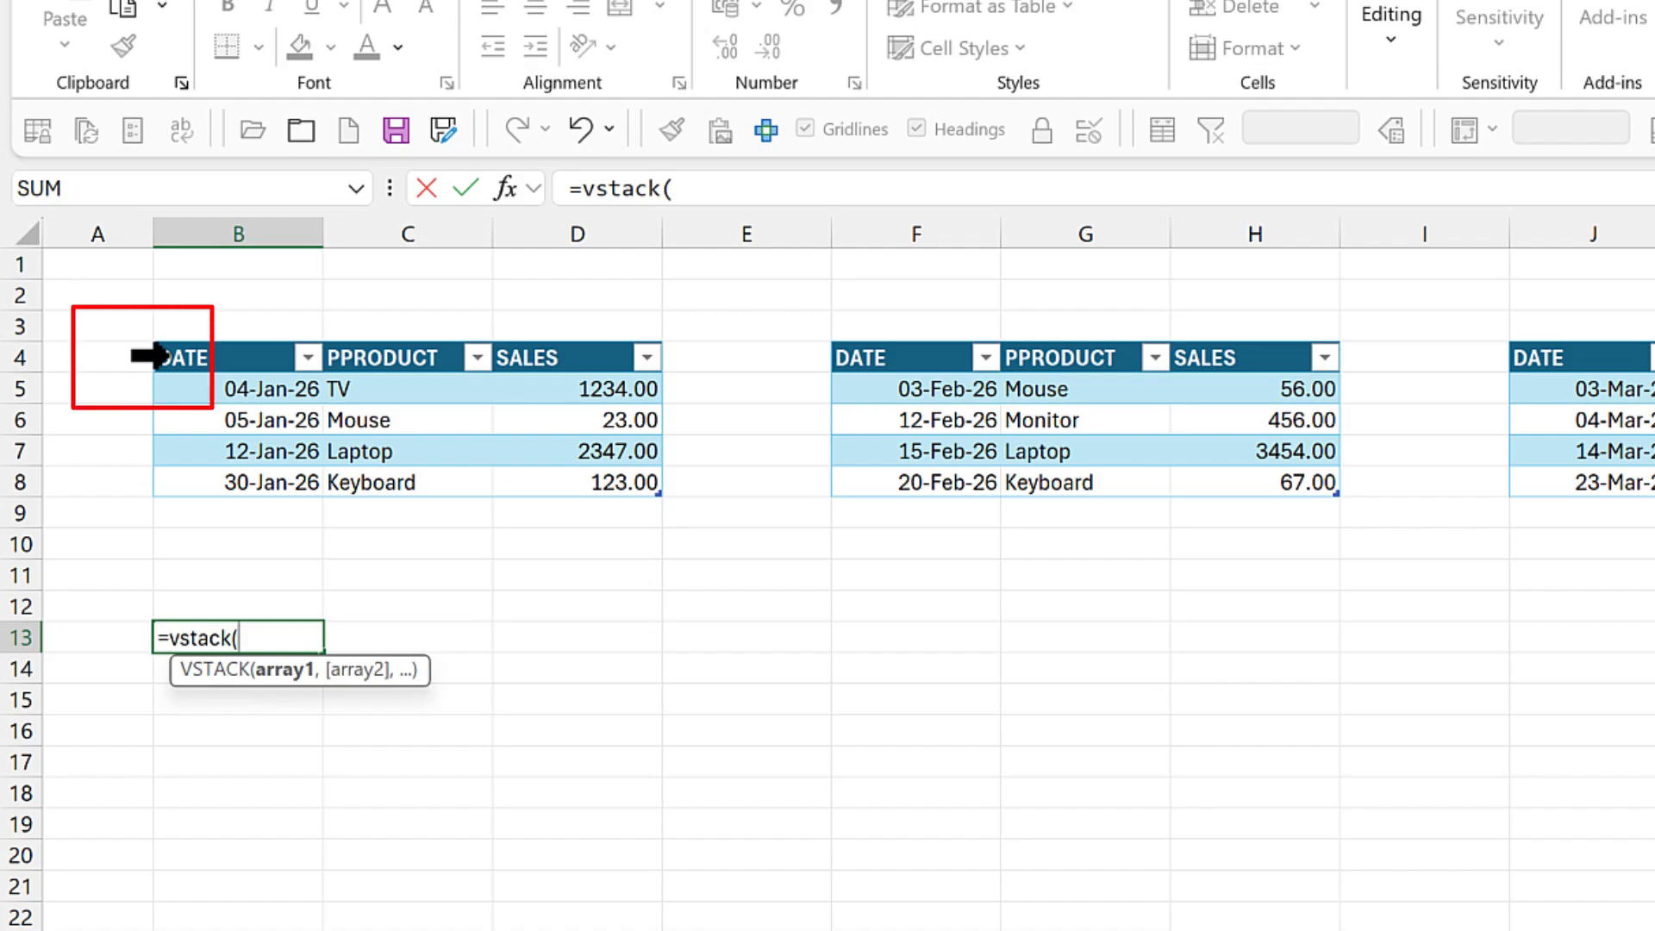
click(162, 356)
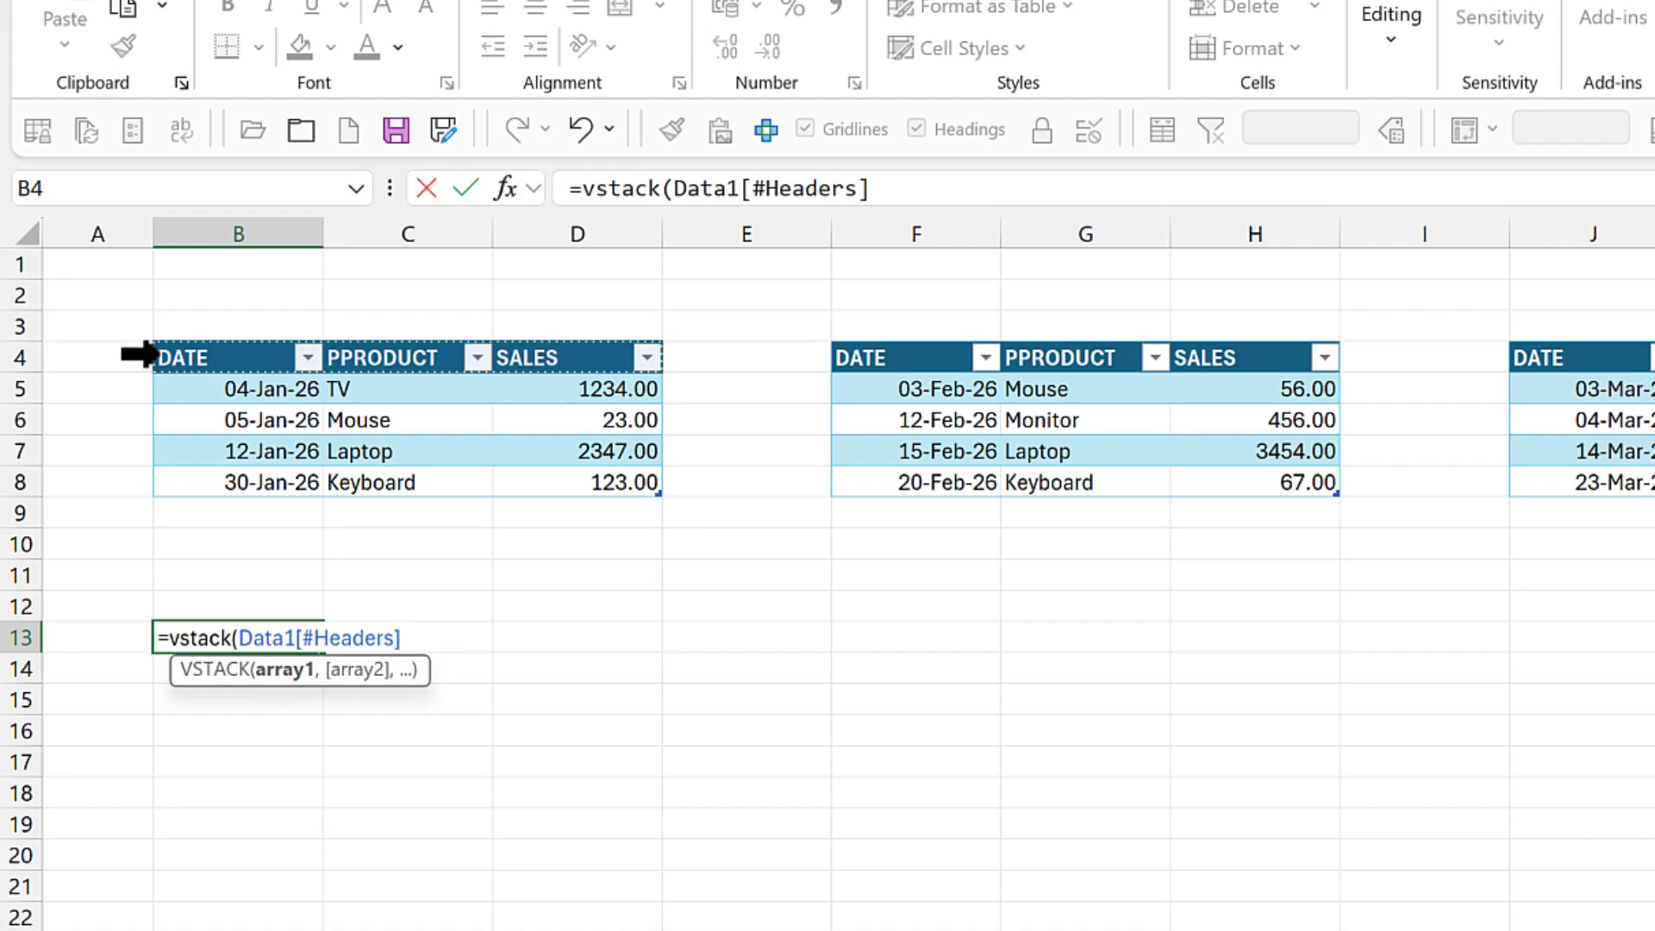
text(,)
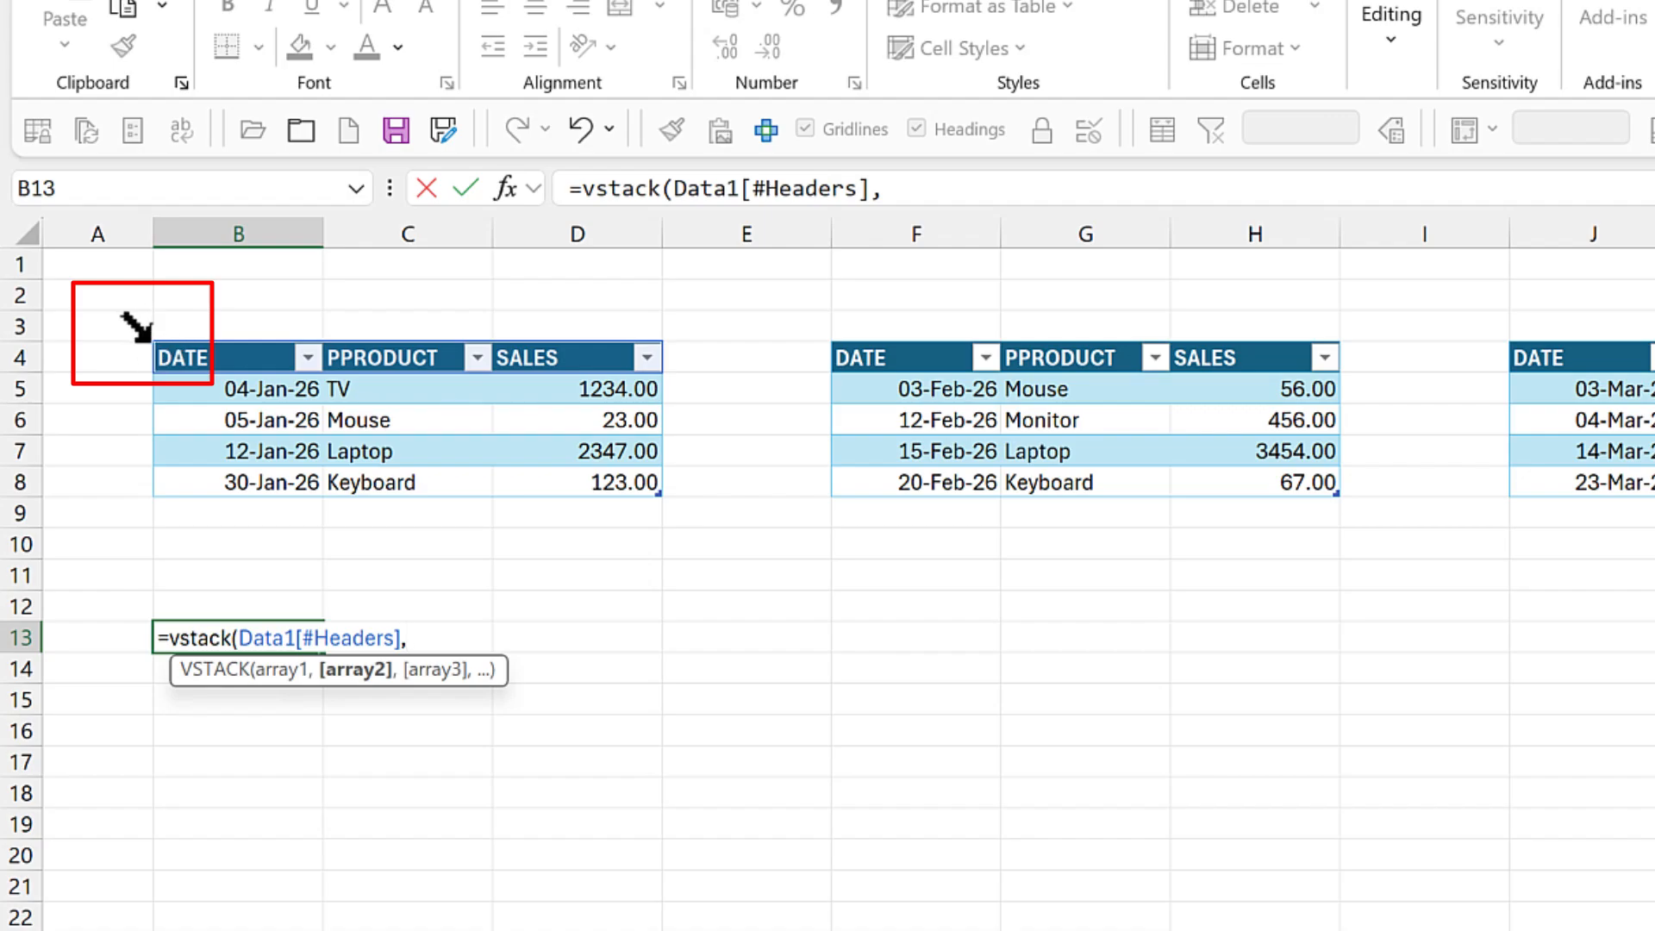
- Add the bodies of Data1, Data2 and Data3 as the remaining VSTACK arrays and complete the formula
click(148, 338)
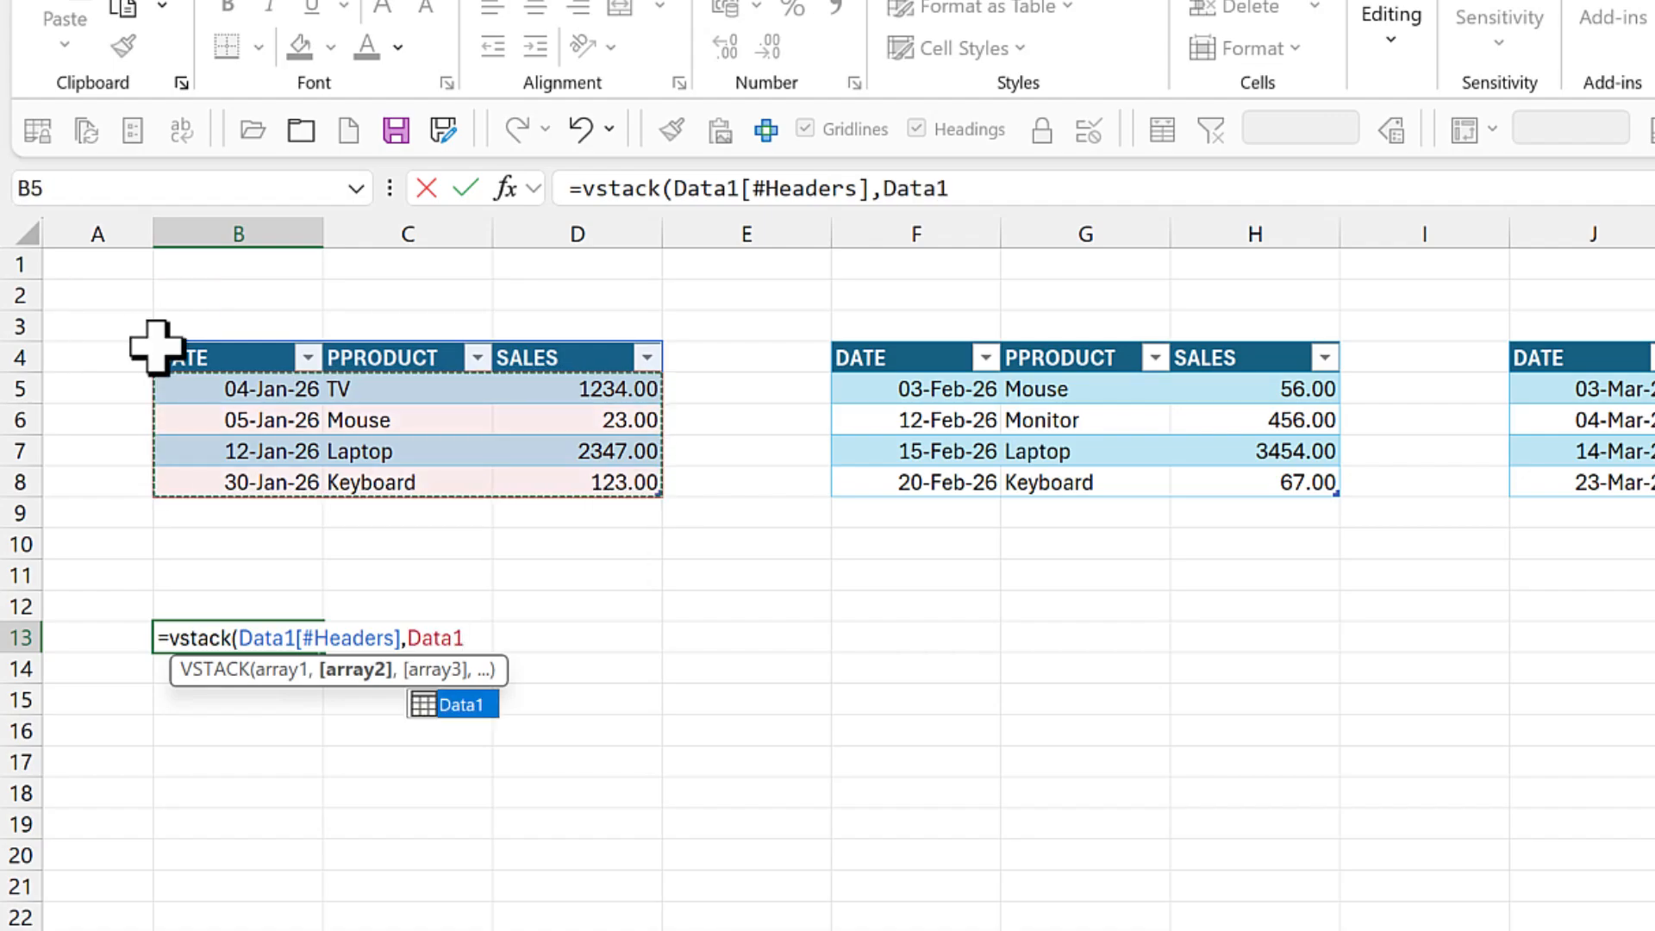
text(,)
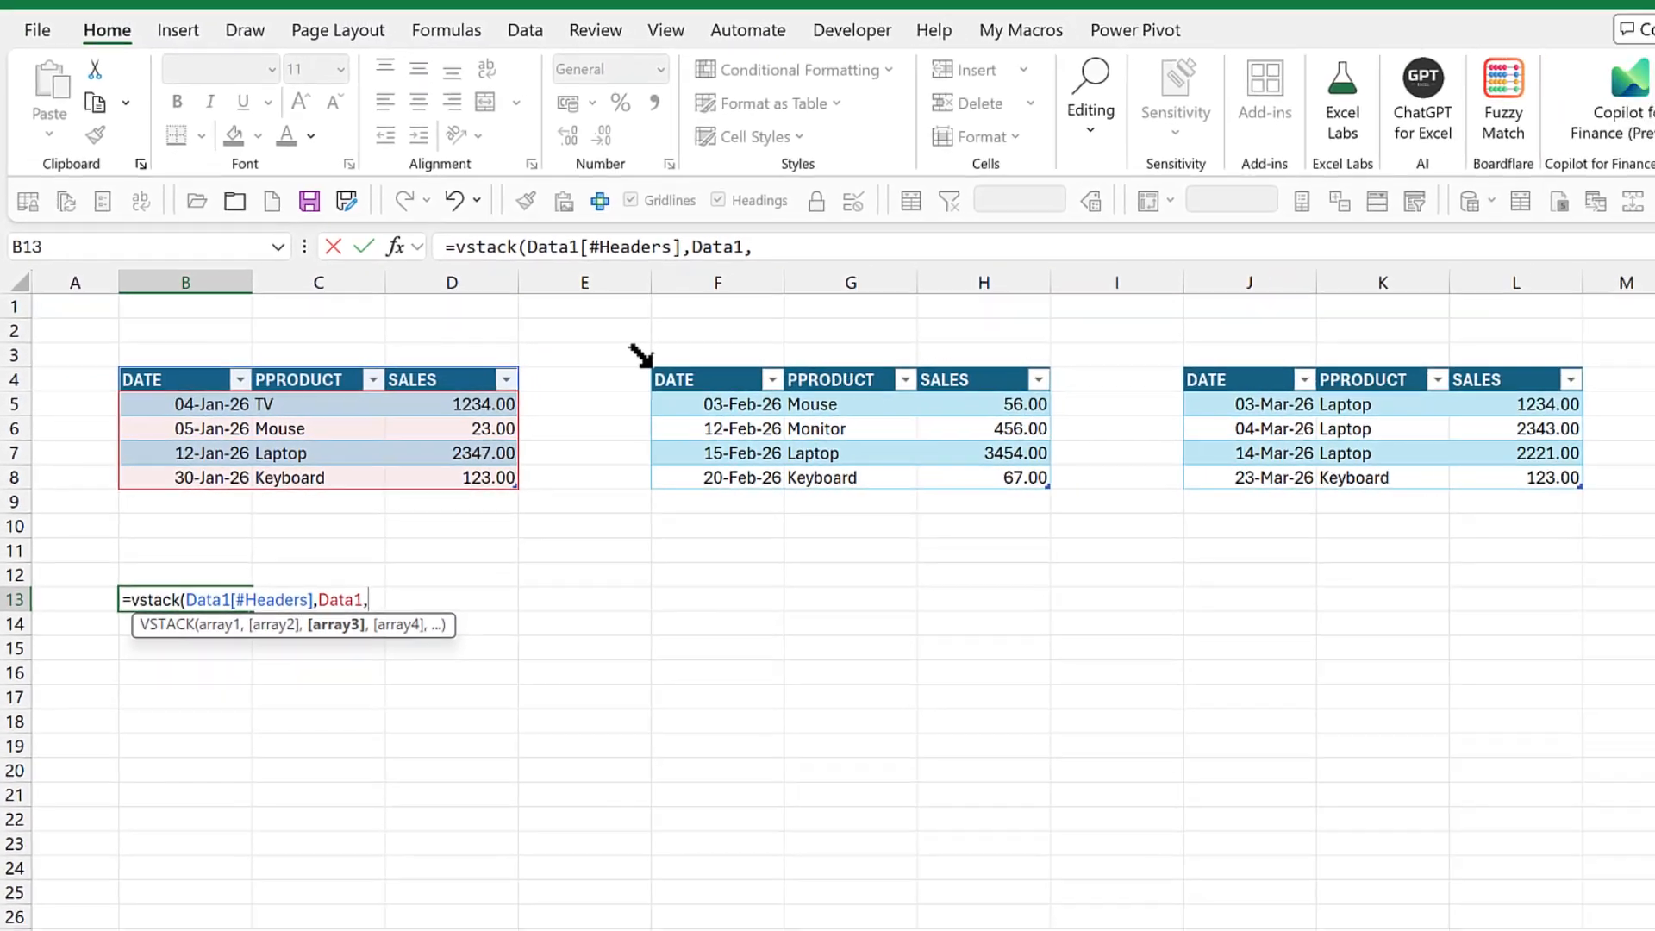
click(830, 341)
text(,)
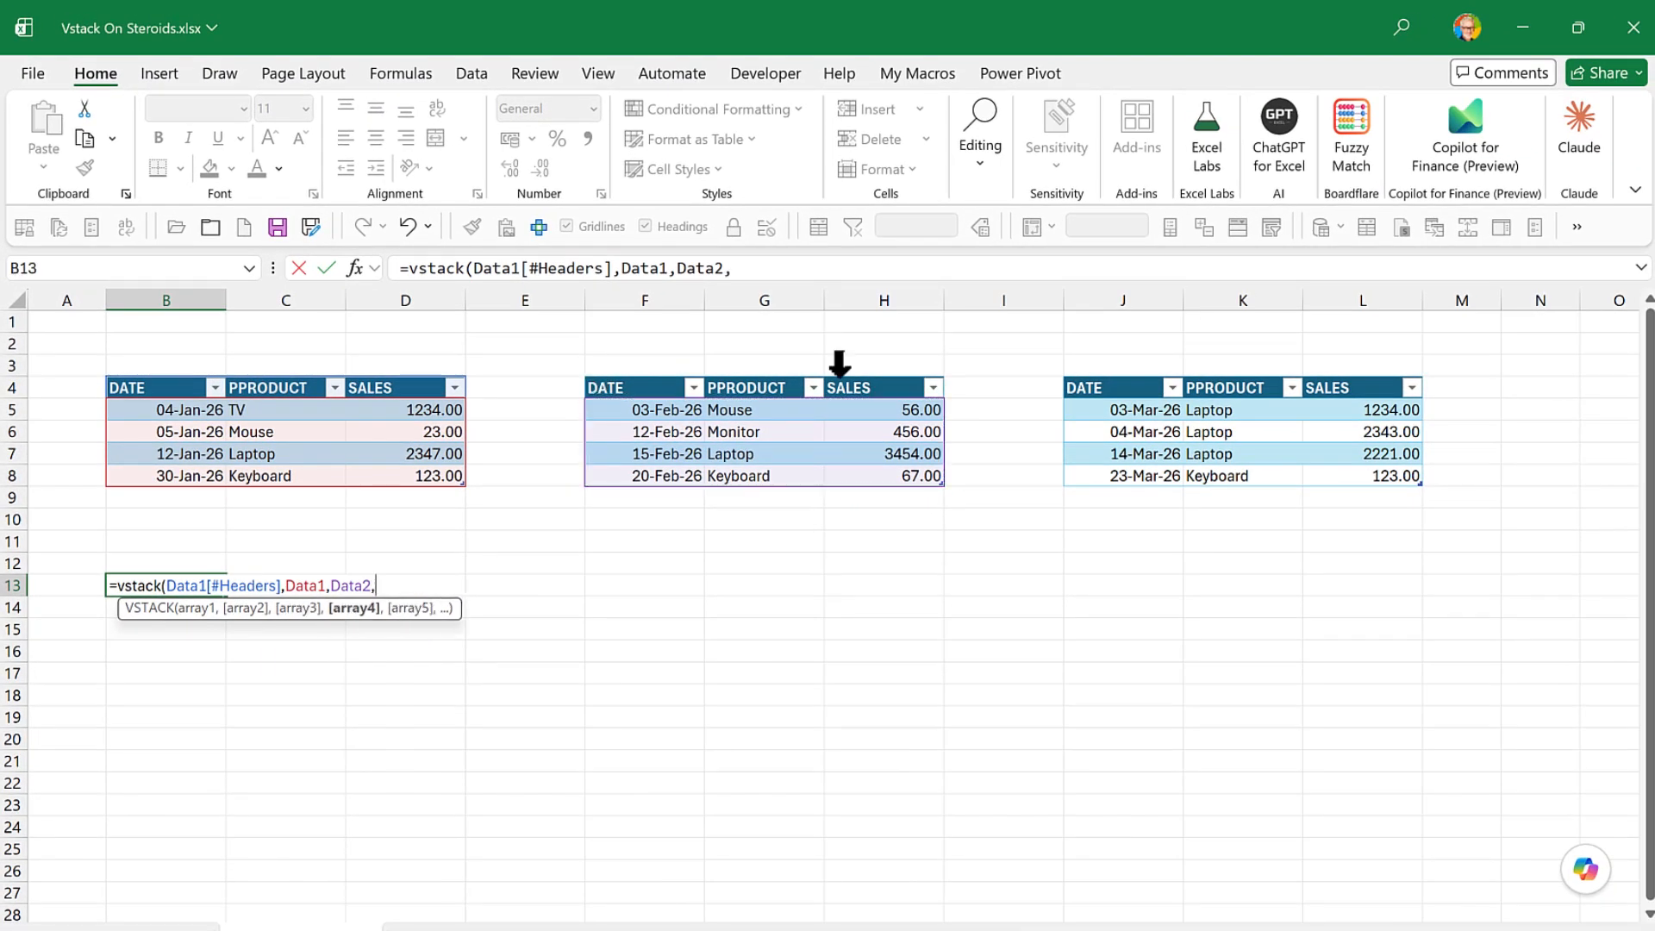
click(1061, 373)
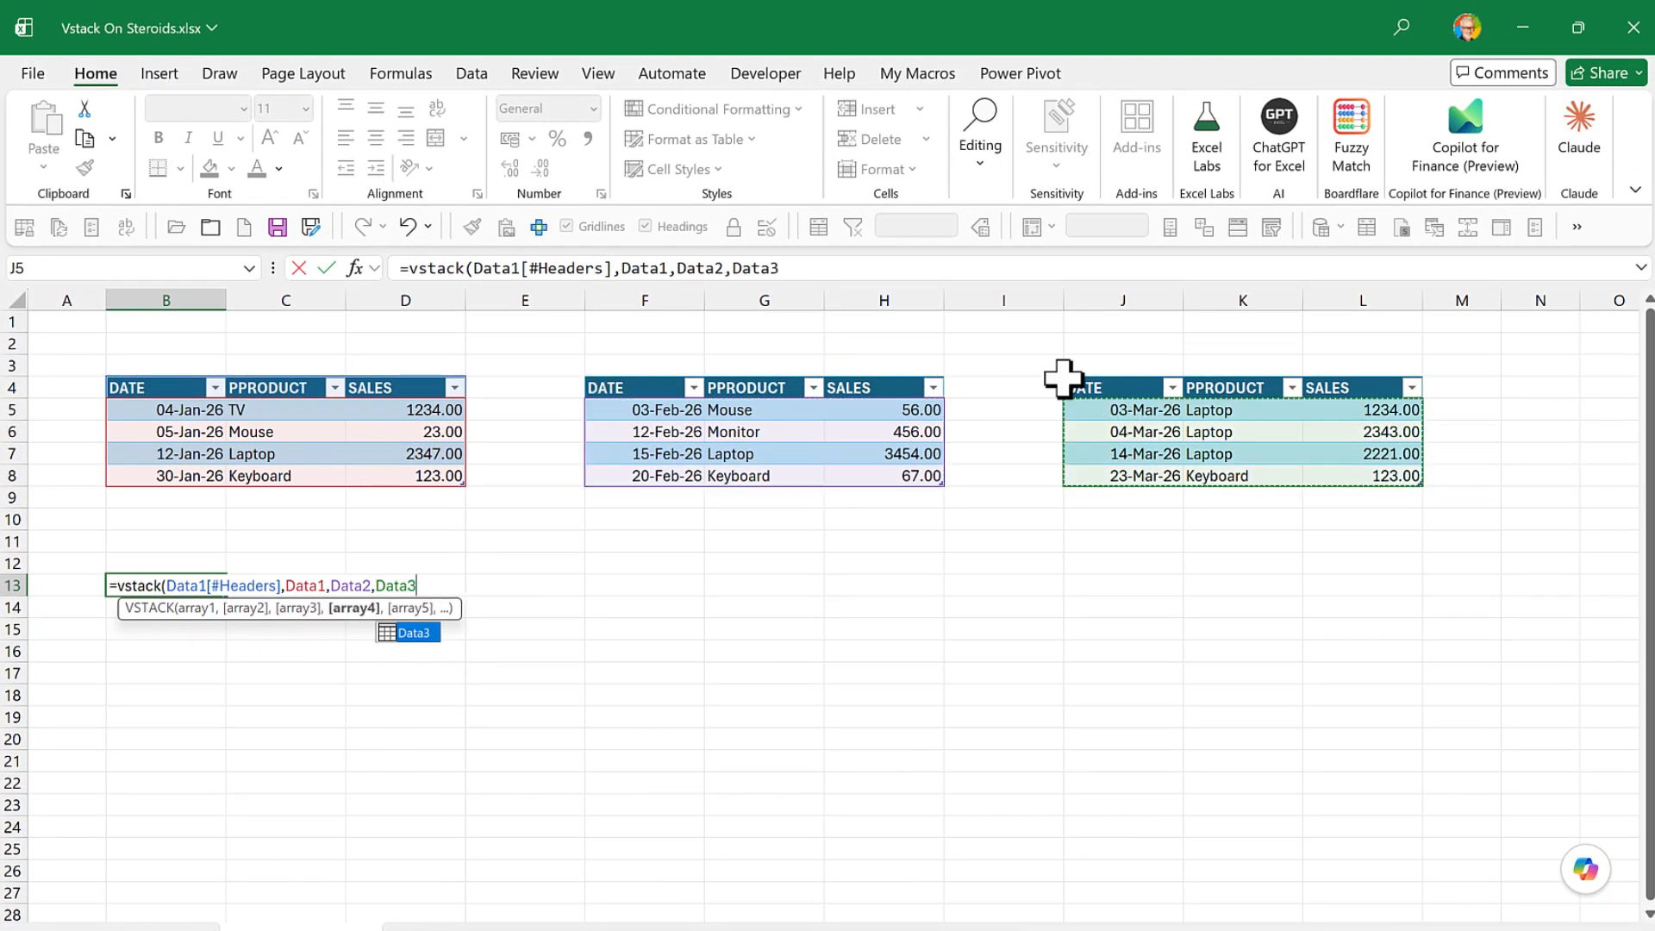
text())
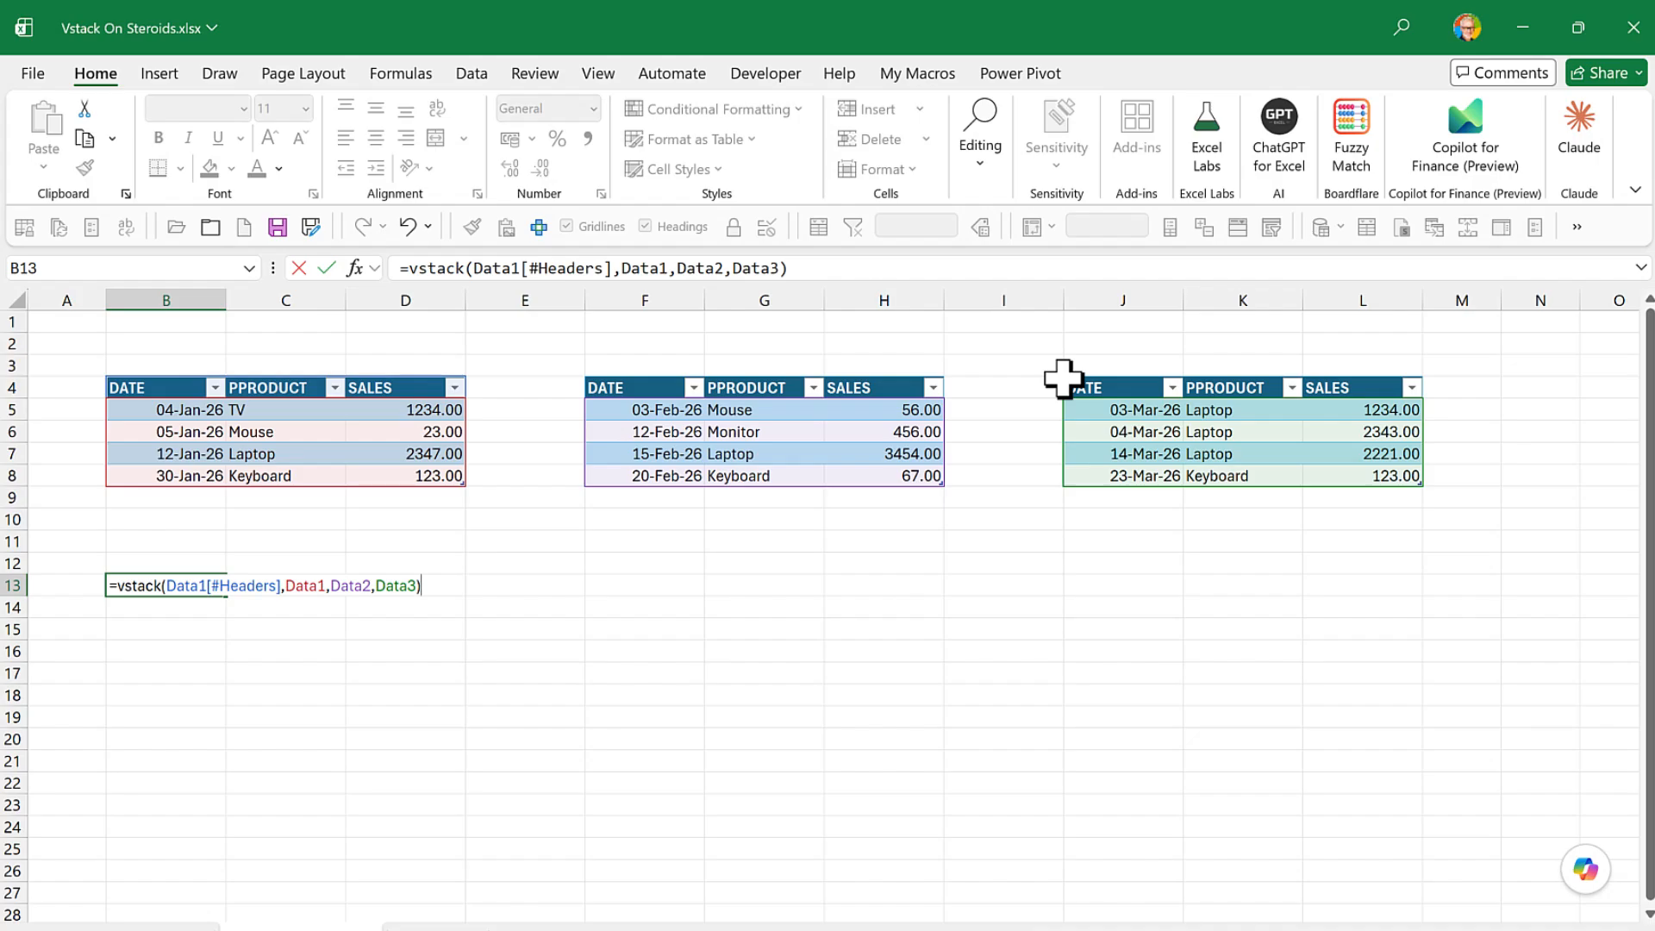
key(Return)
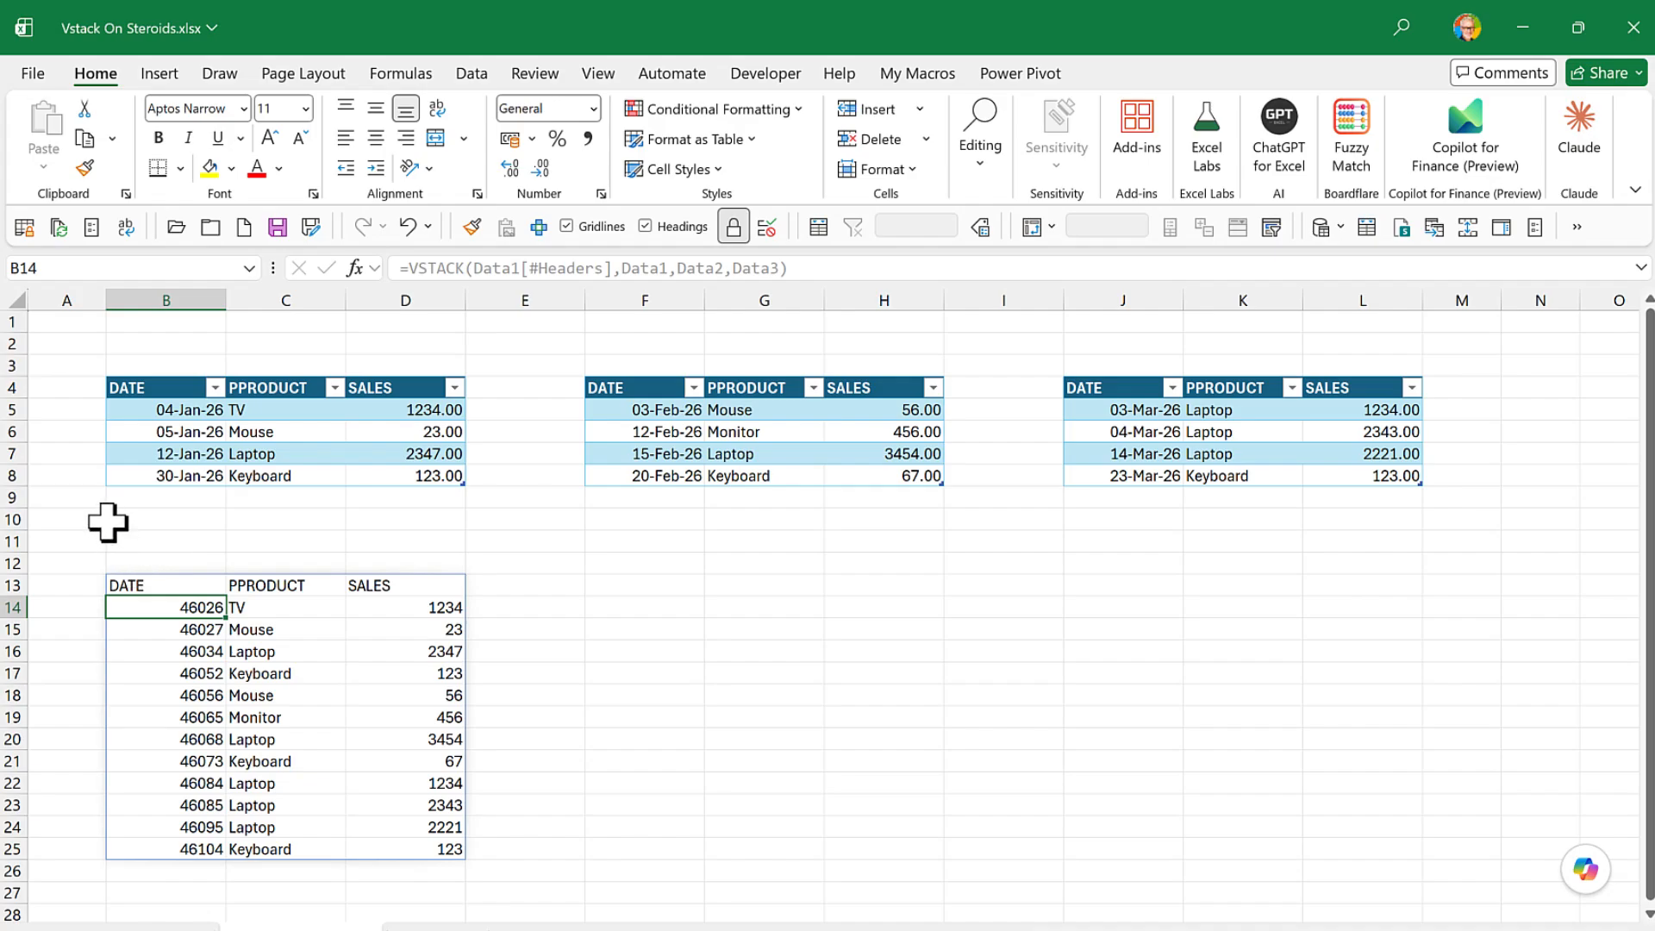
- Add a row to Data1 with 31 jan 2026, Laptop and 2000, and select its matching row in the stacked result
click(136, 499)
text(3)
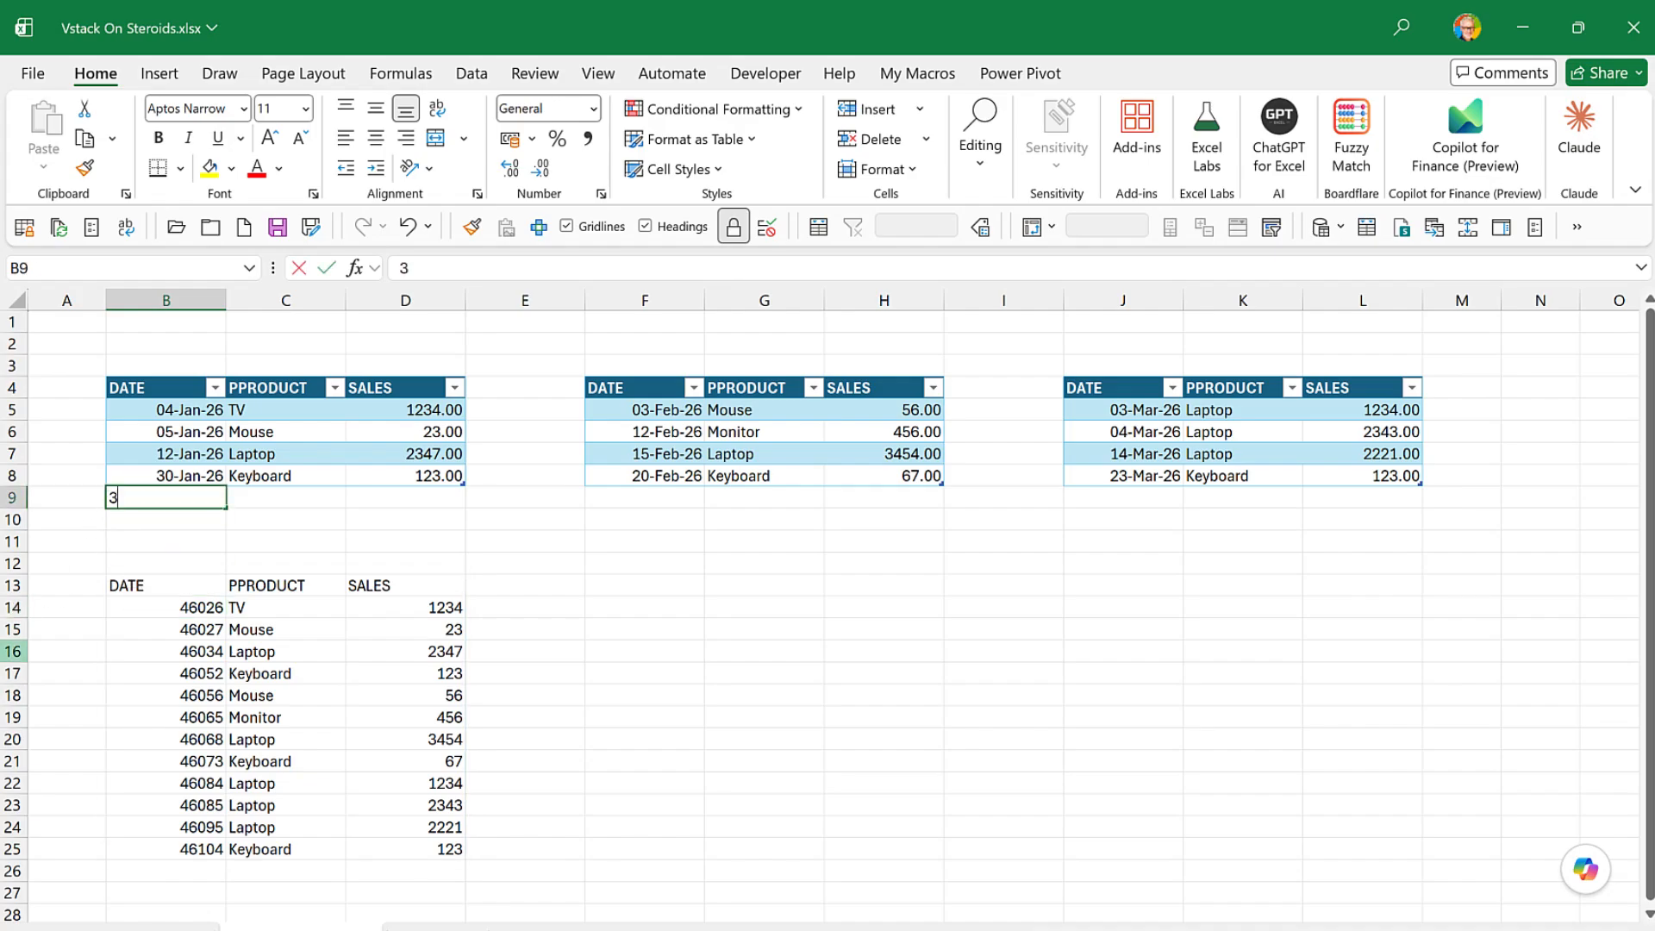
text(1 jan 2026)
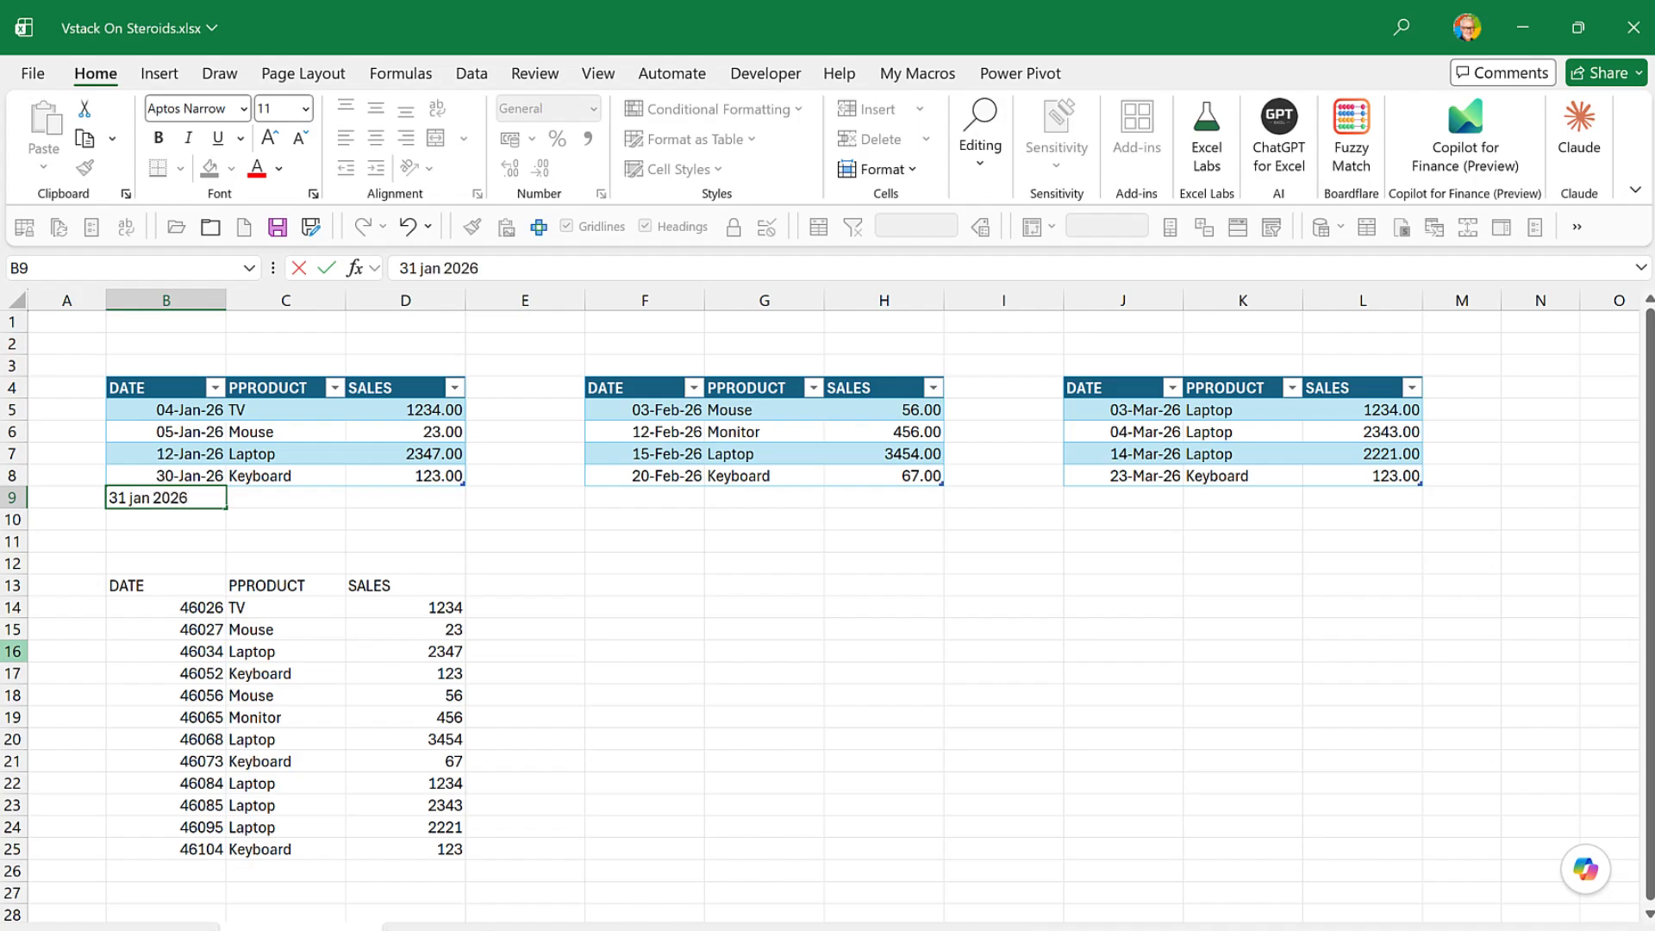
key(Tab)
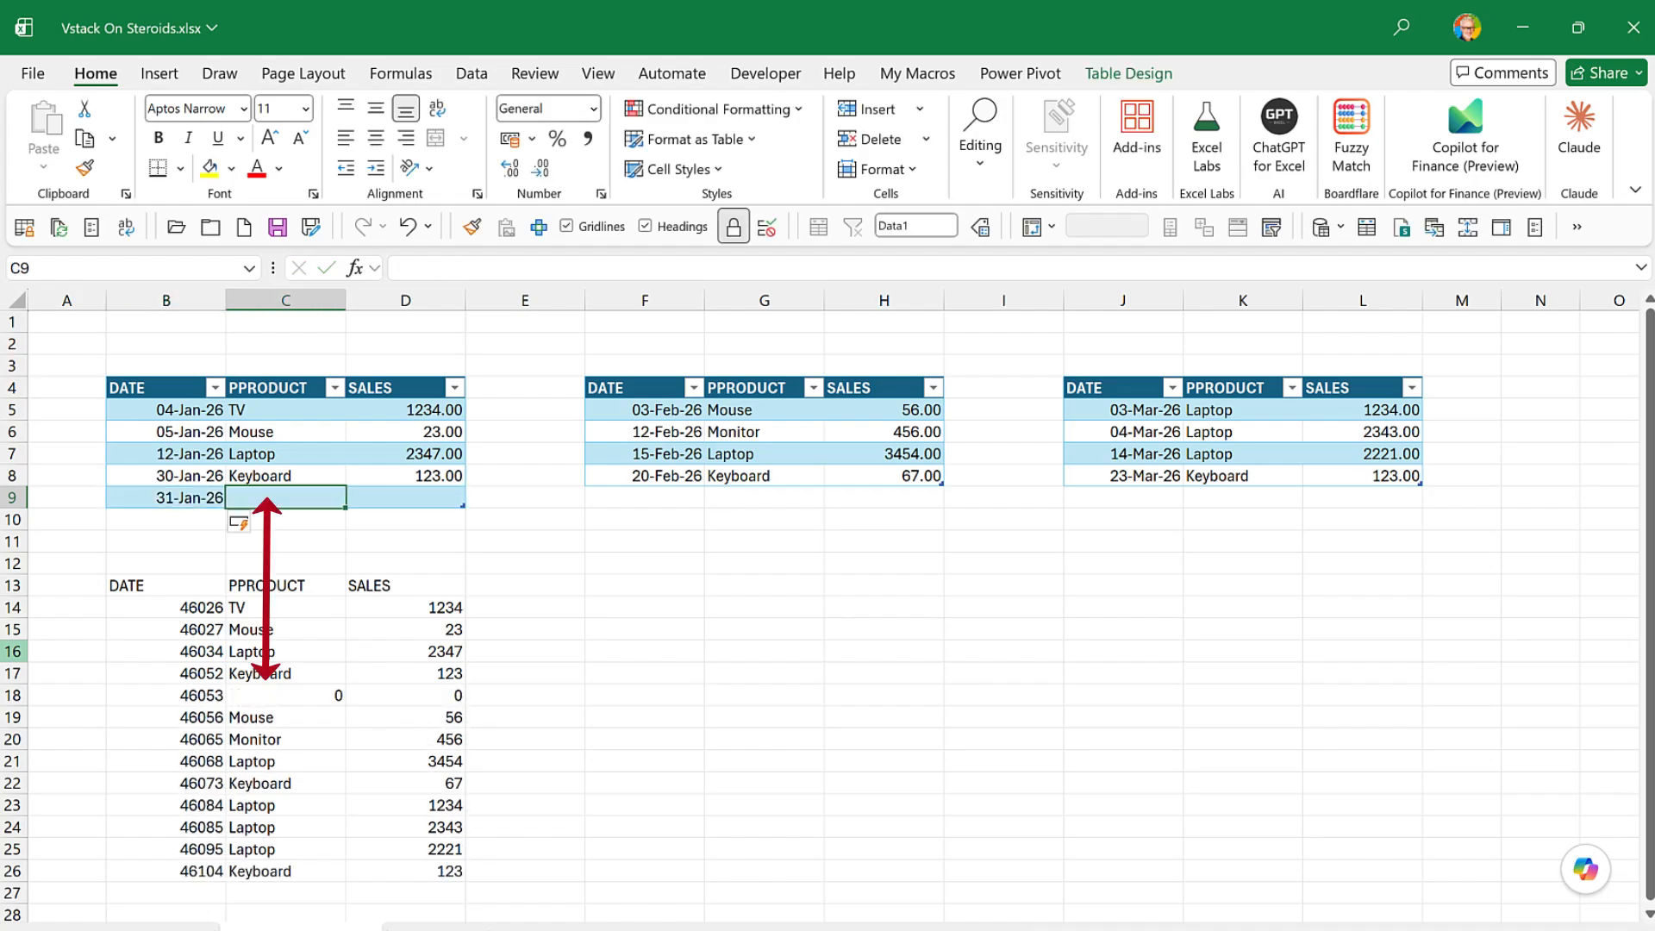
text(Laptop)
key(Tab)
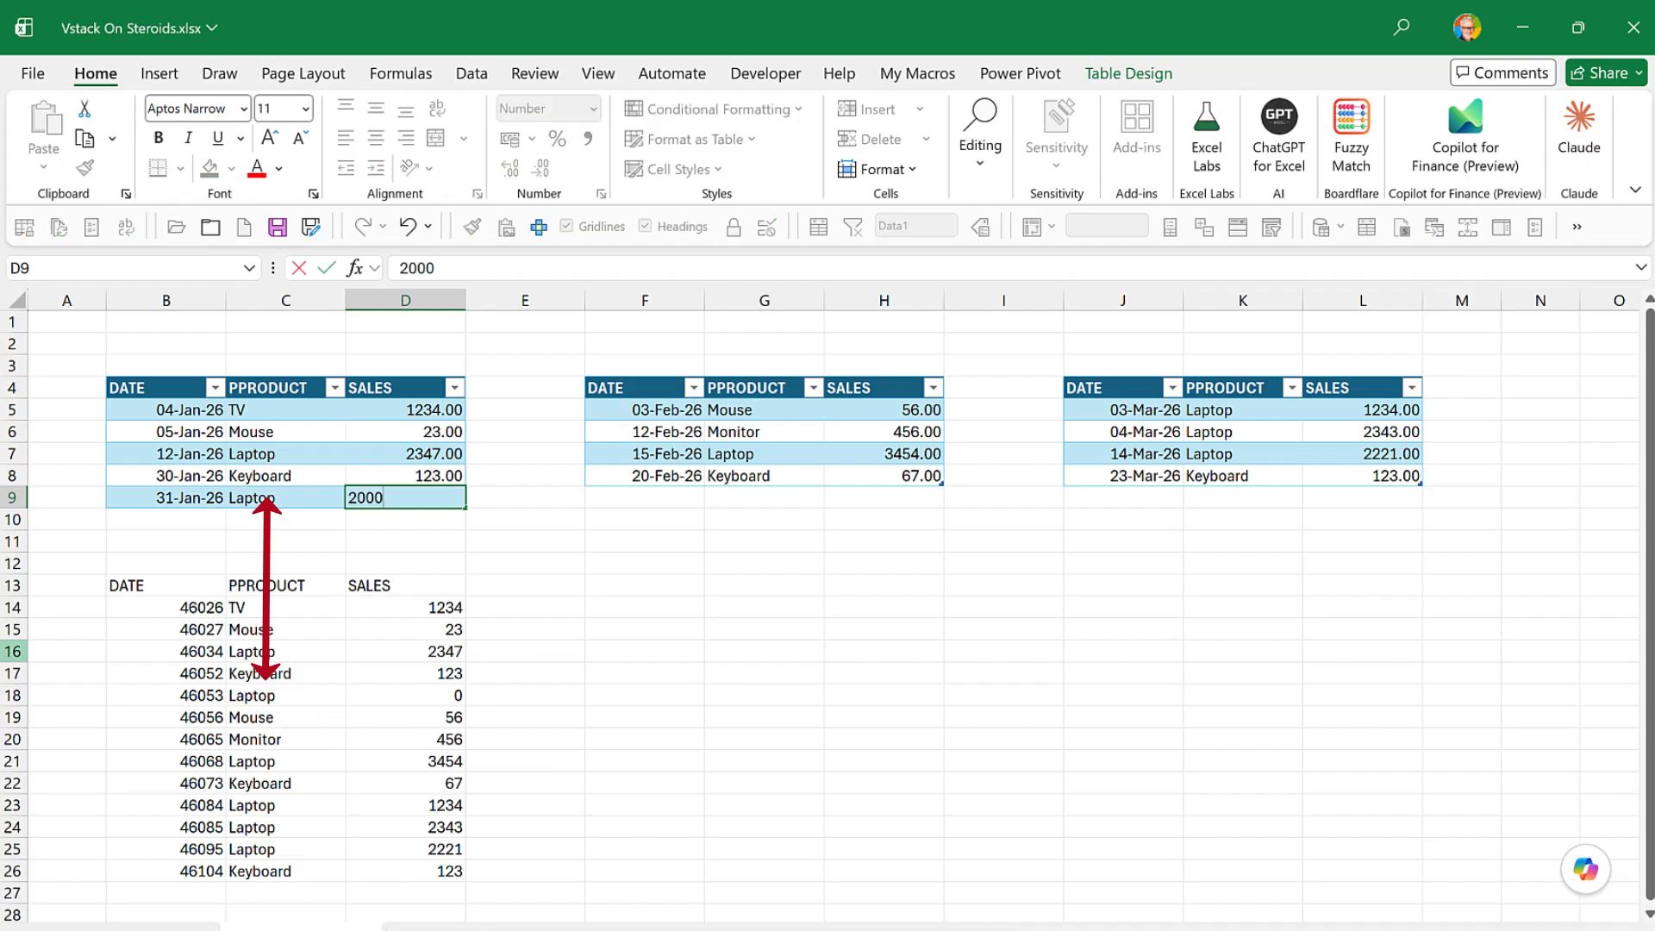
key(Return)
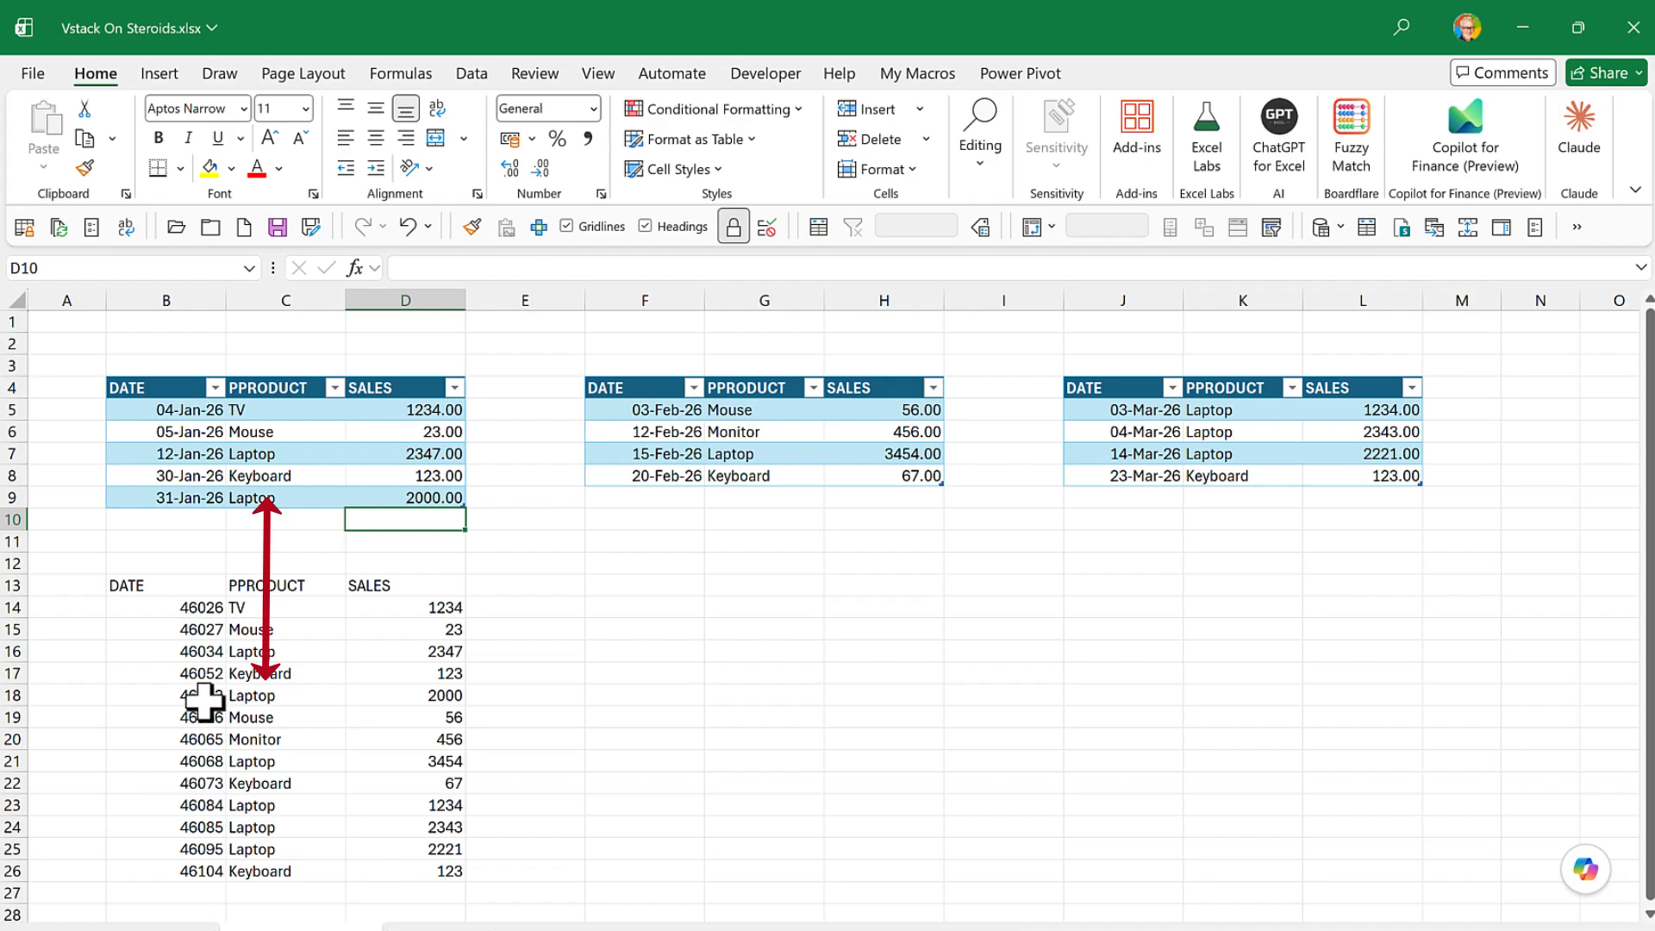
drag(205, 700, 410, 703)
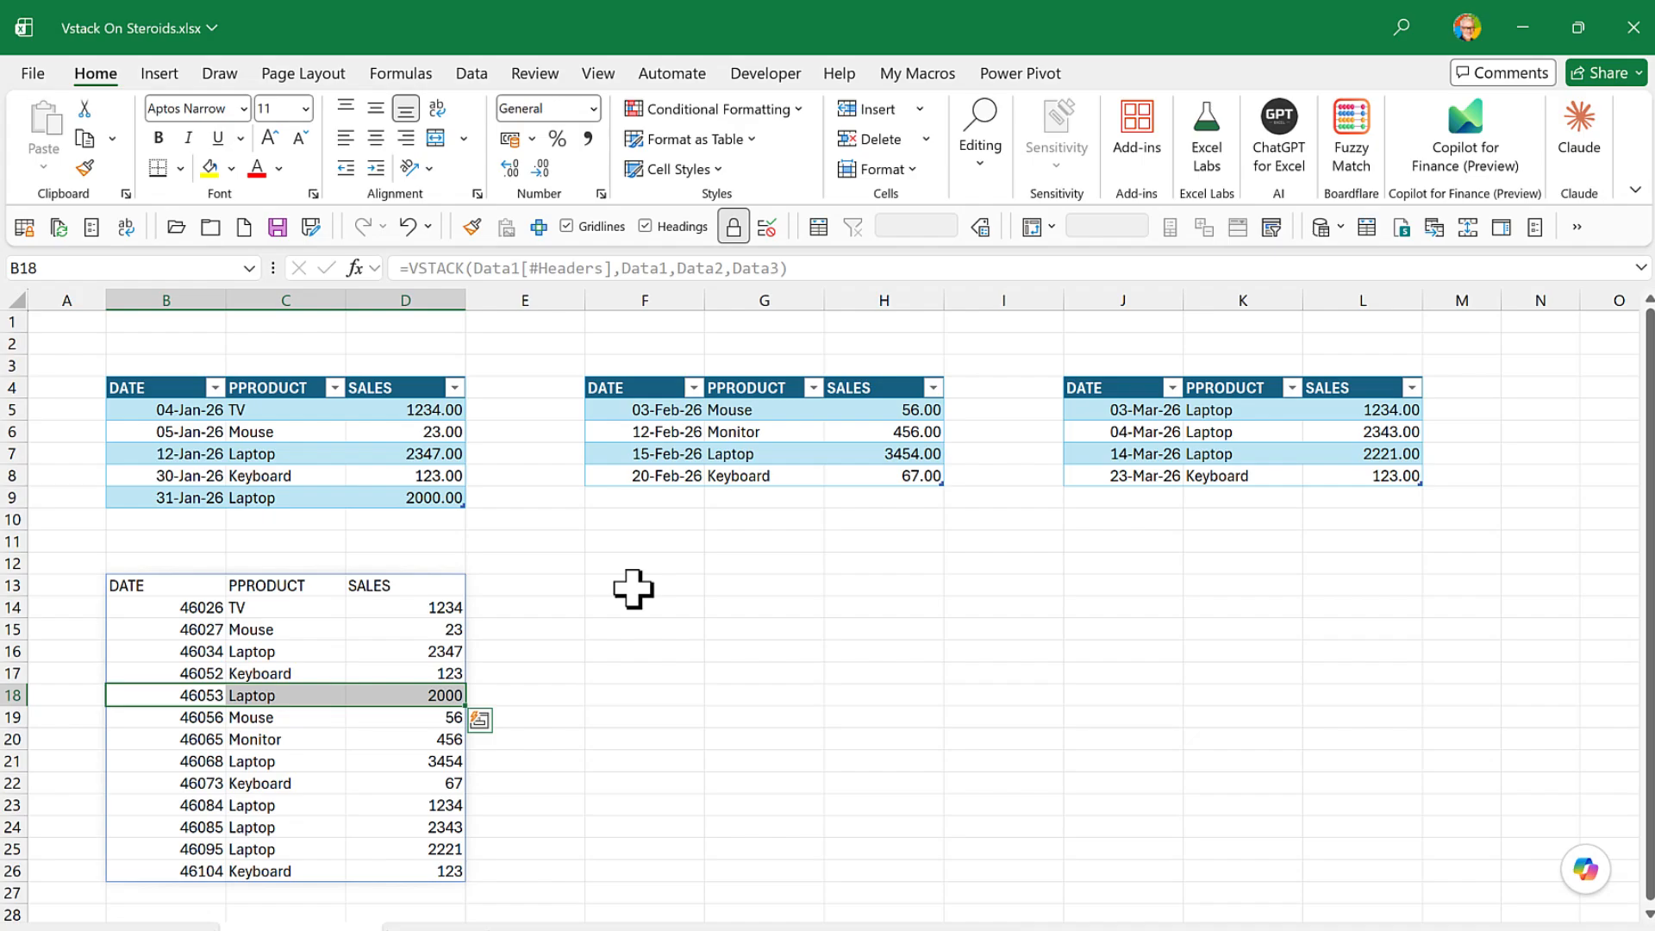
- Start a VSTACK formula in F13 with the header row of the Data1 table as its first array
click(178, 588)
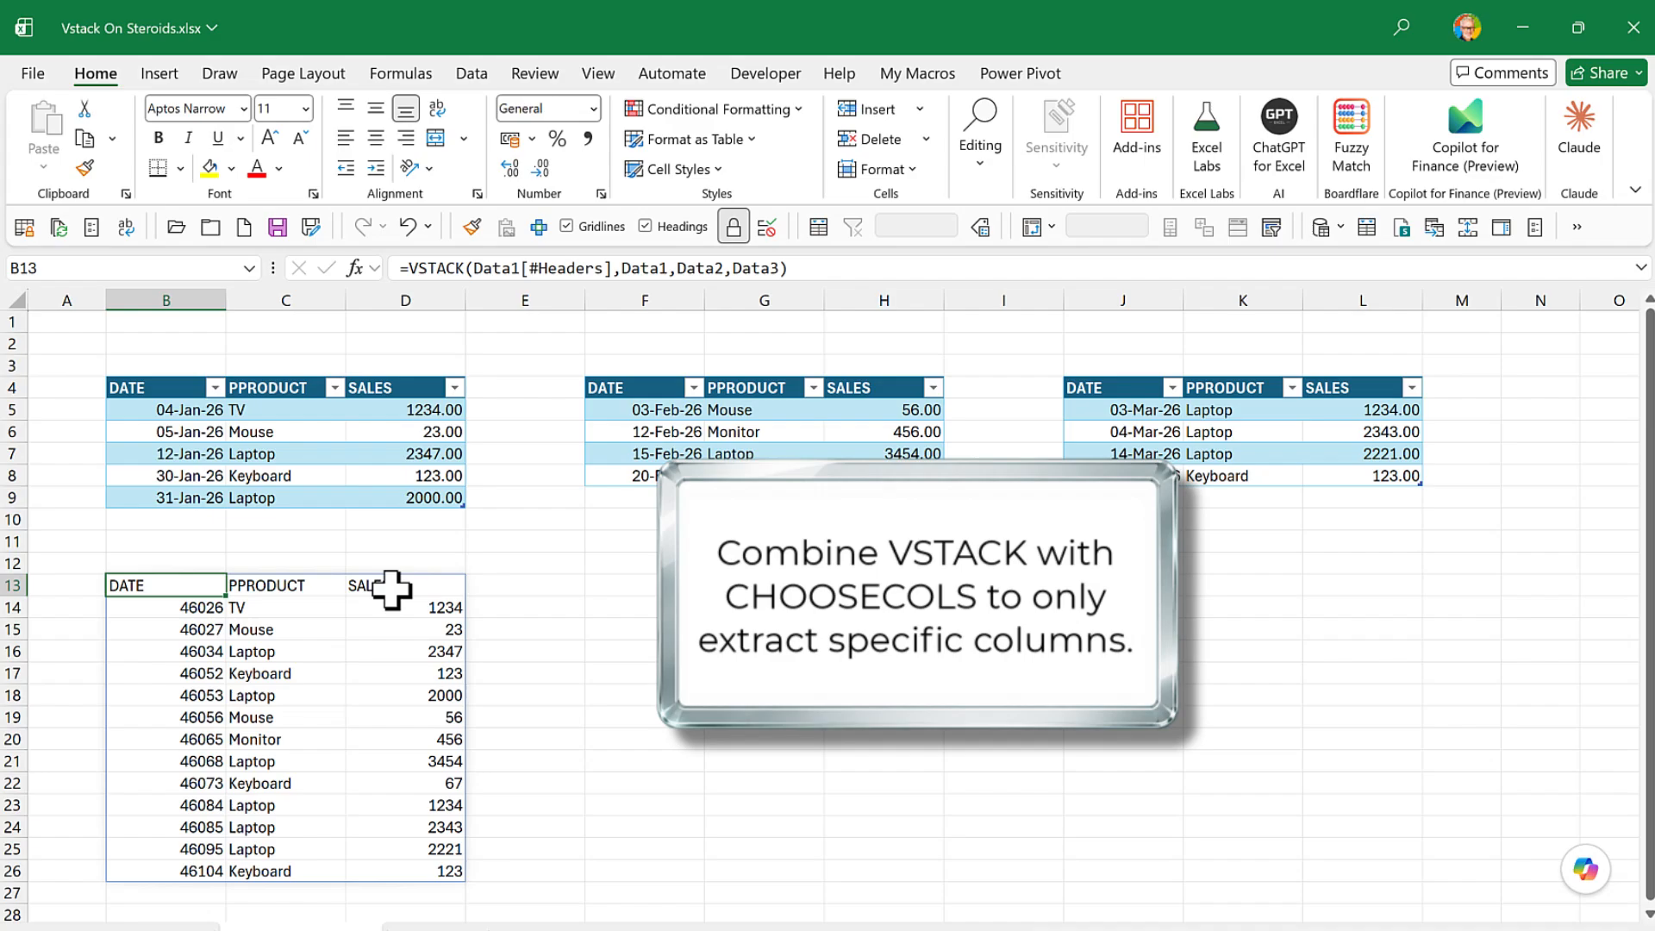
click(611, 586)
text(=vs)
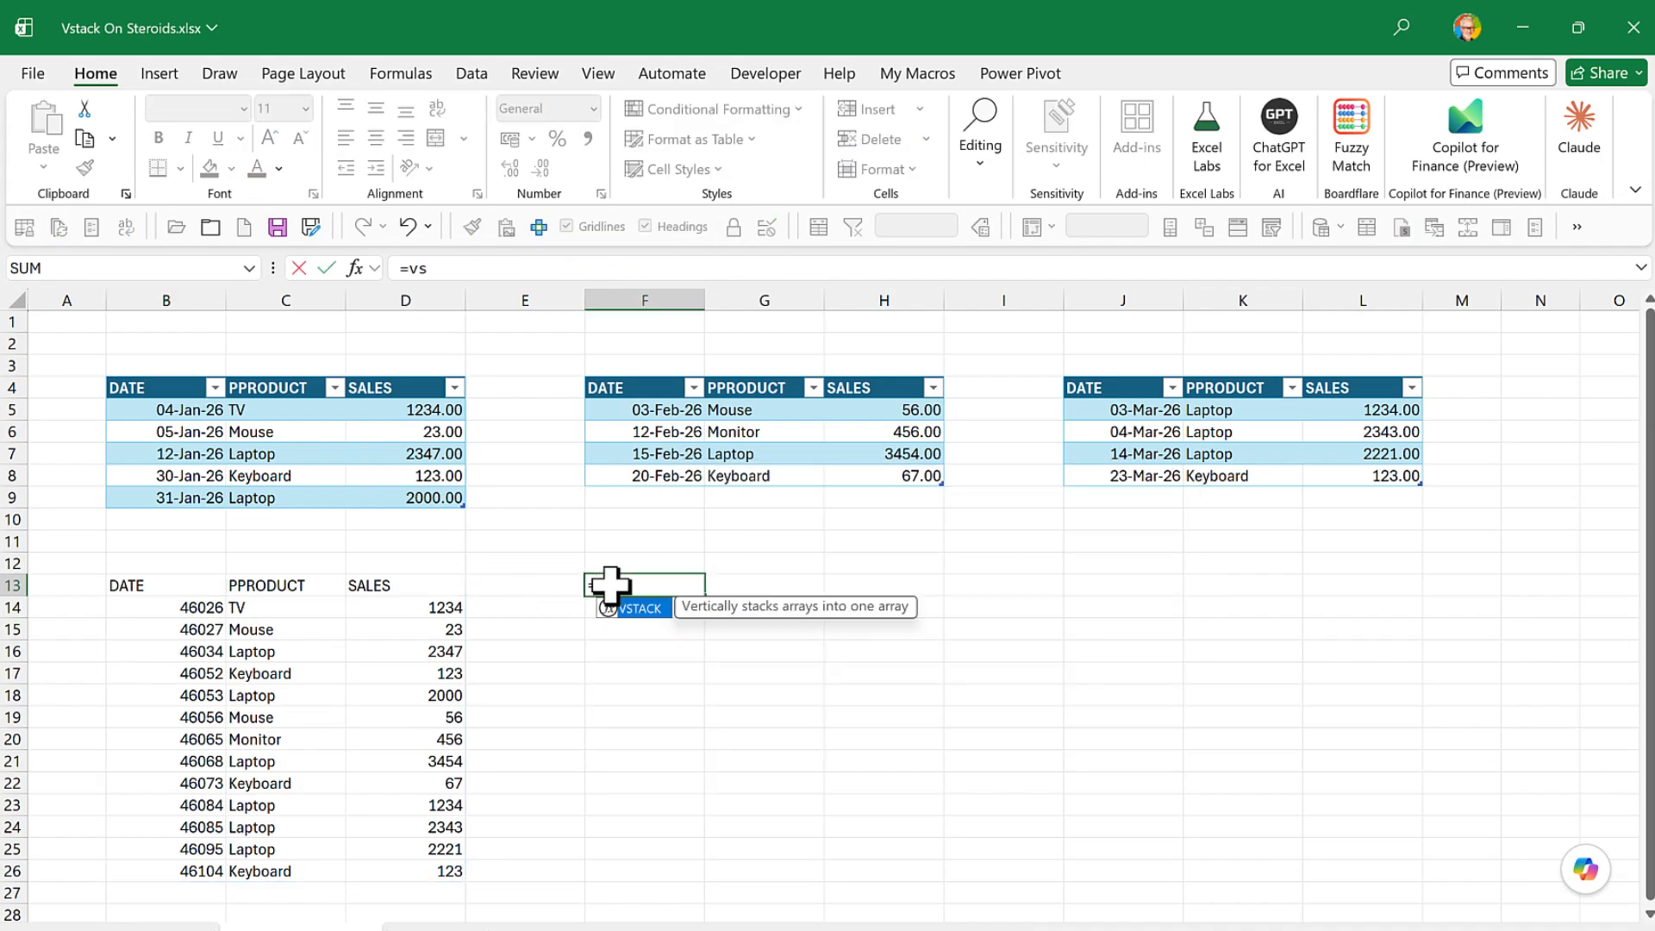
text(tack()
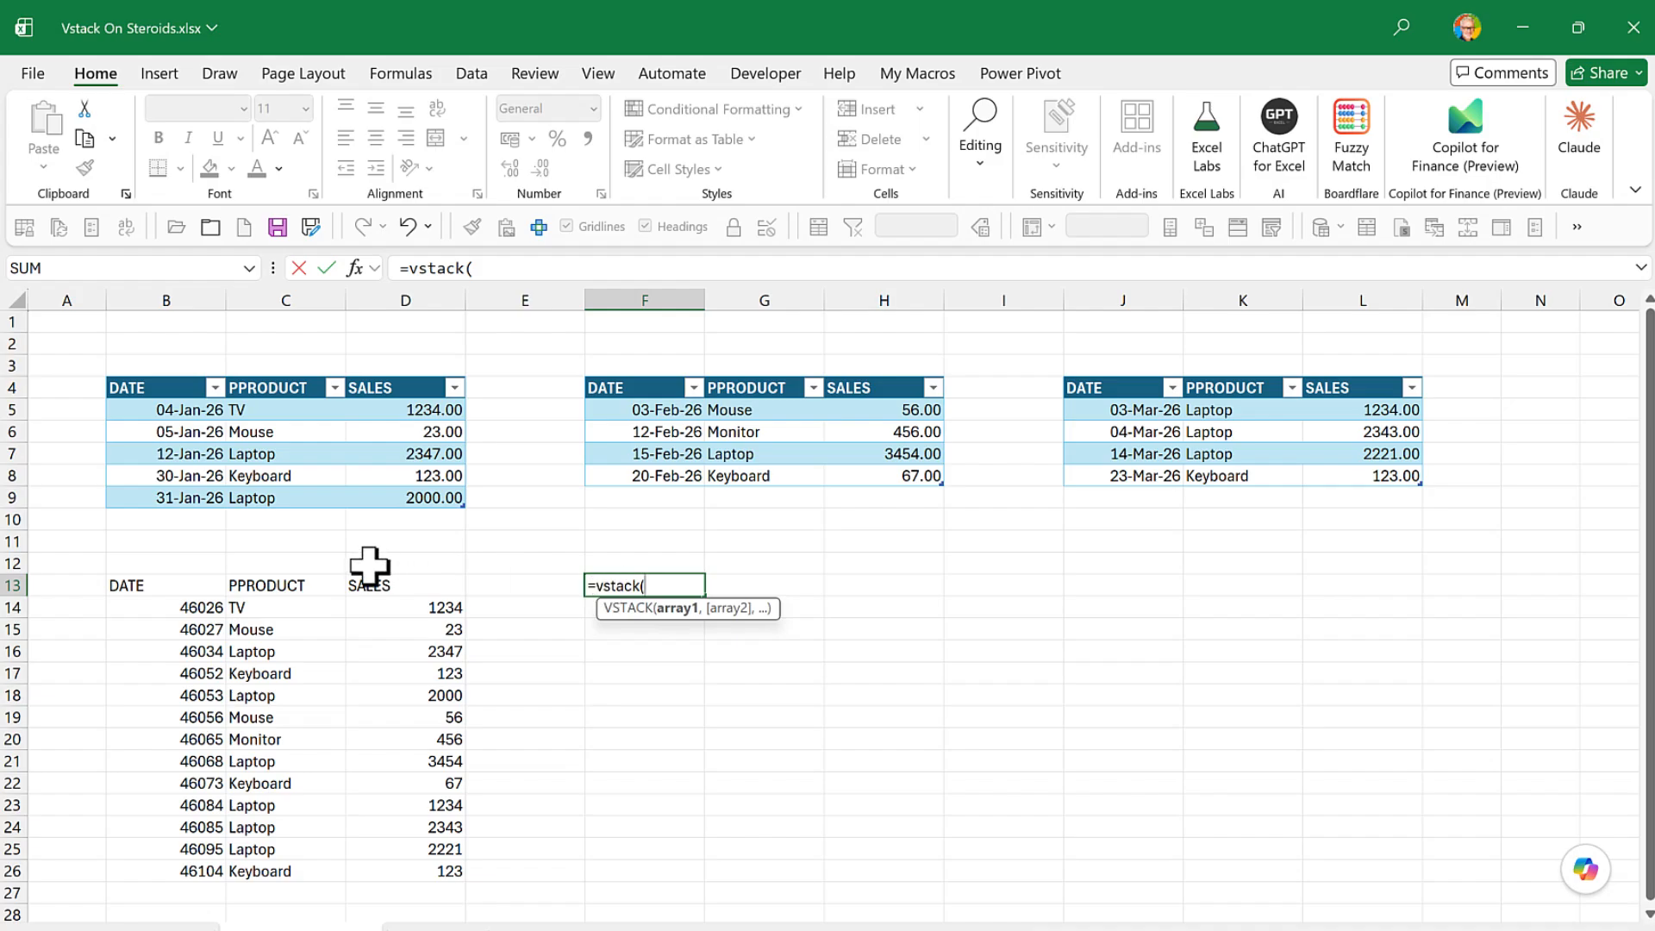
click(97, 387)
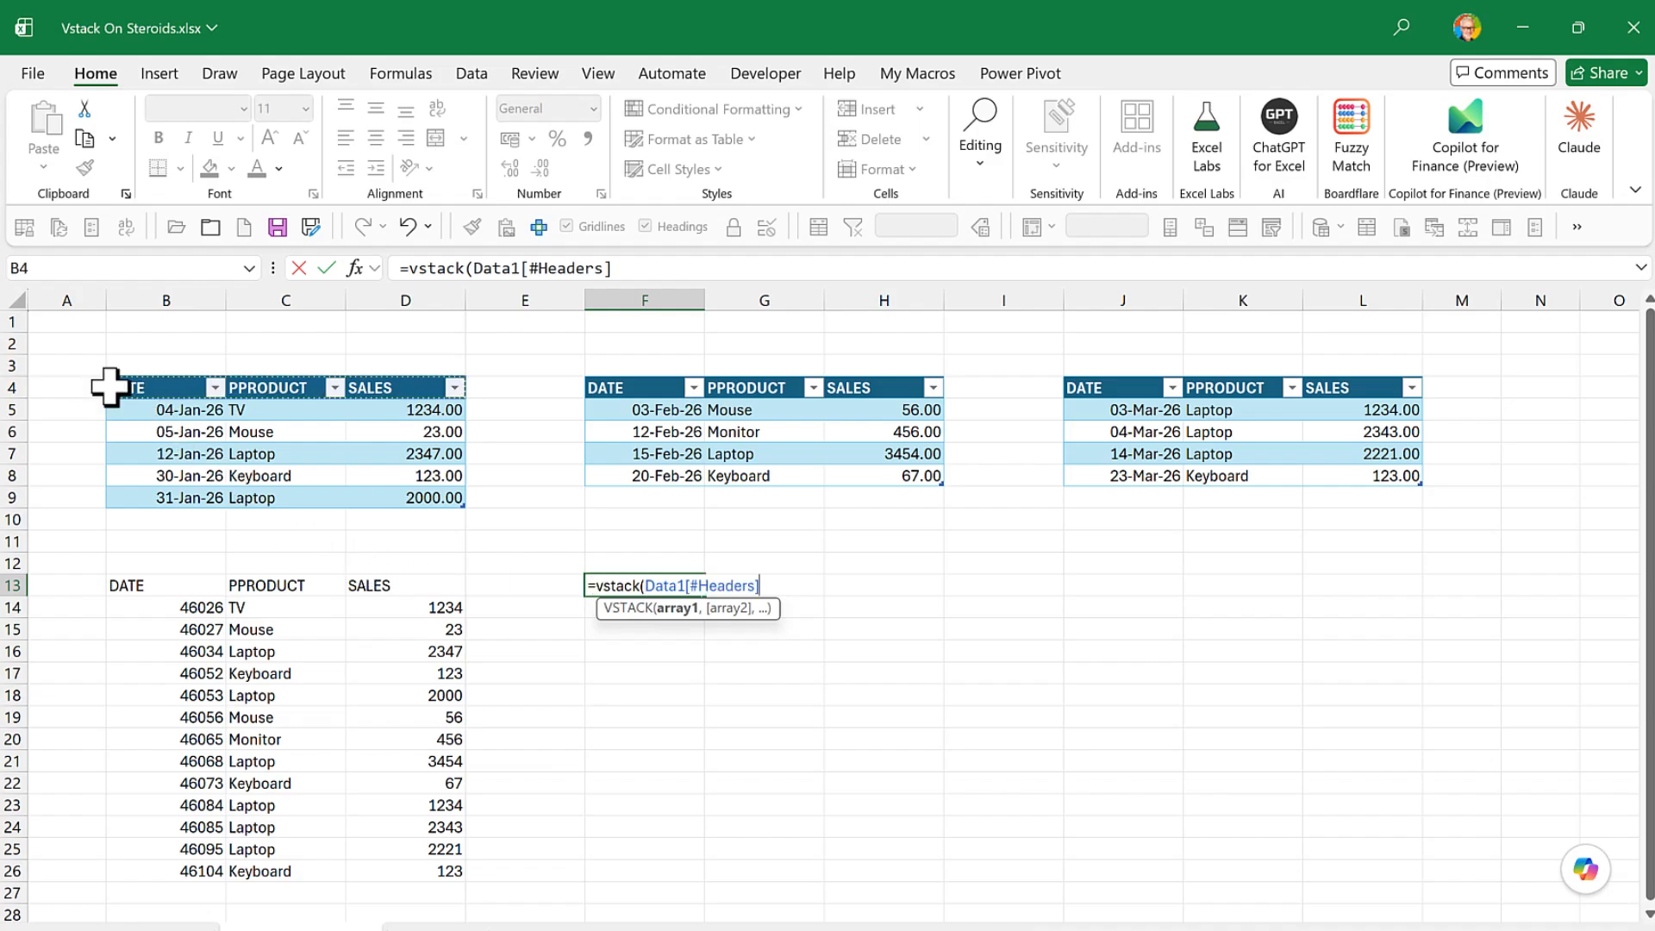
- Add Data1, Data2 and Data3 as the remaining arrays of the F13 VSTACK formula and complete it
text(,)
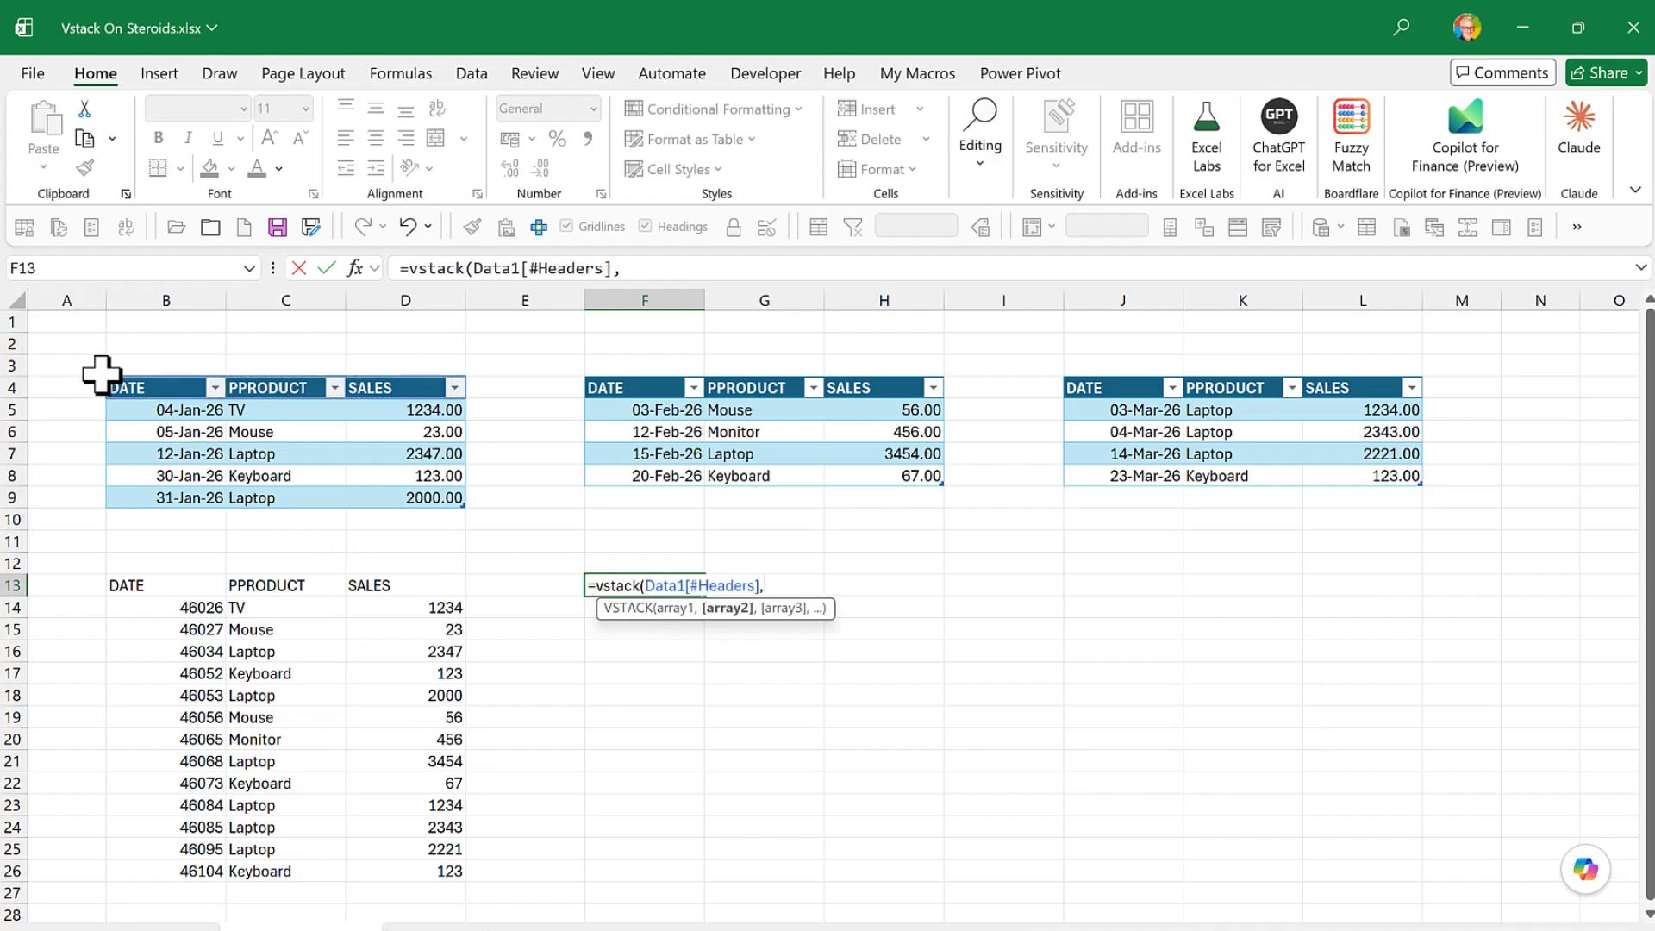
click(108, 374)
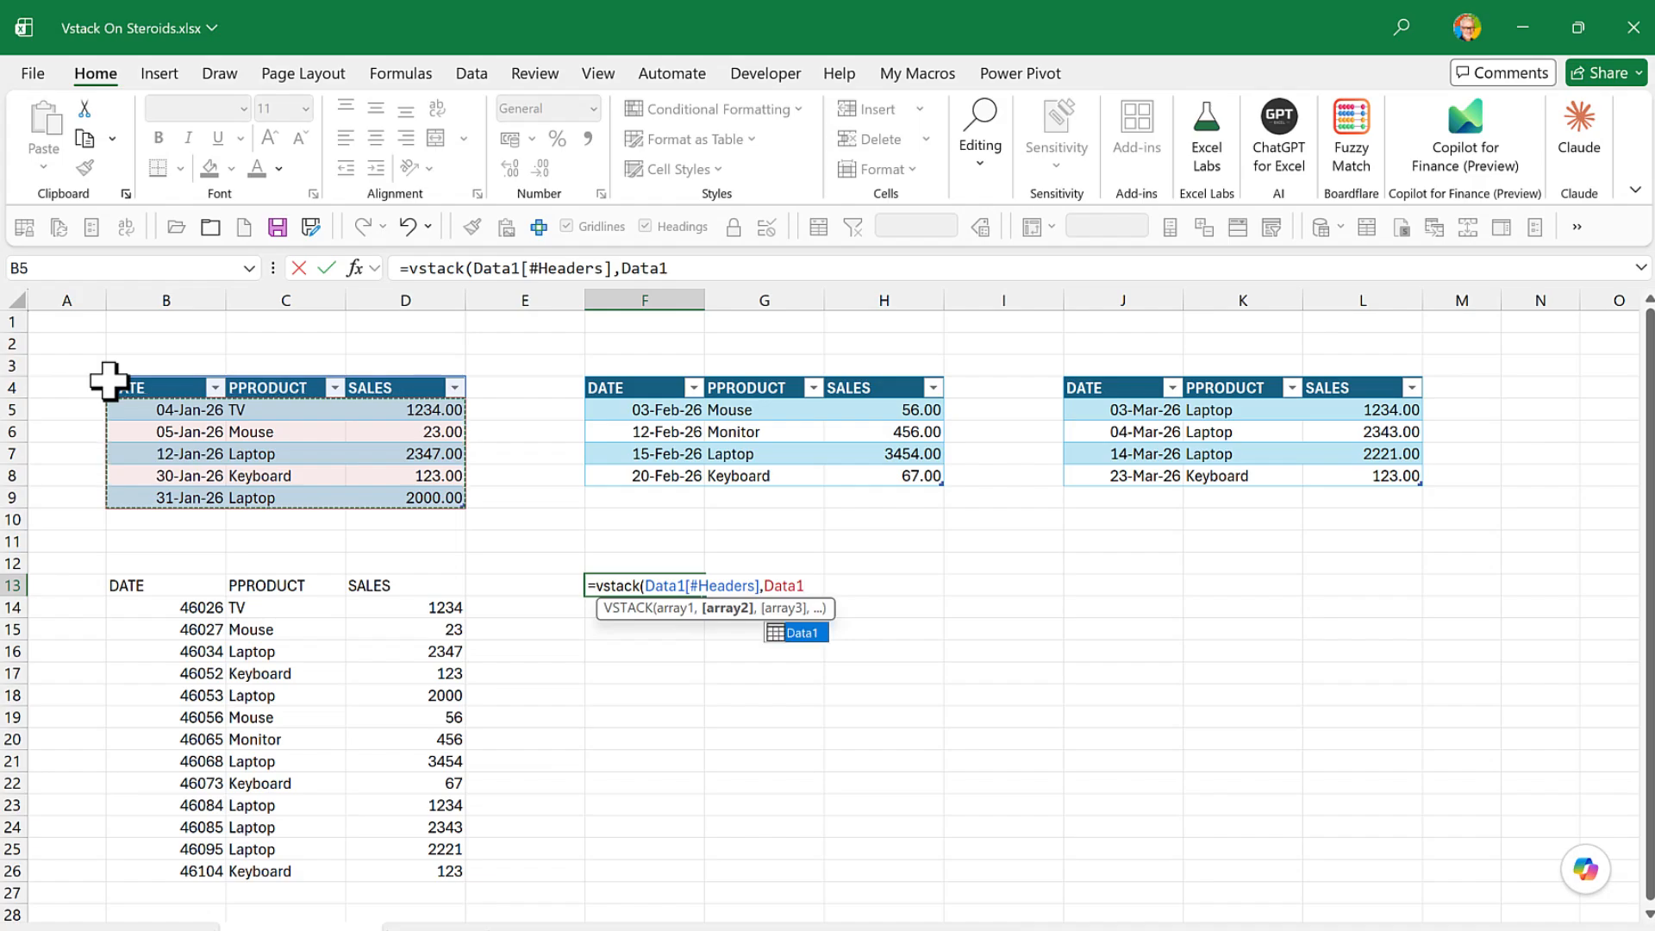
text(,)
click(573, 367)
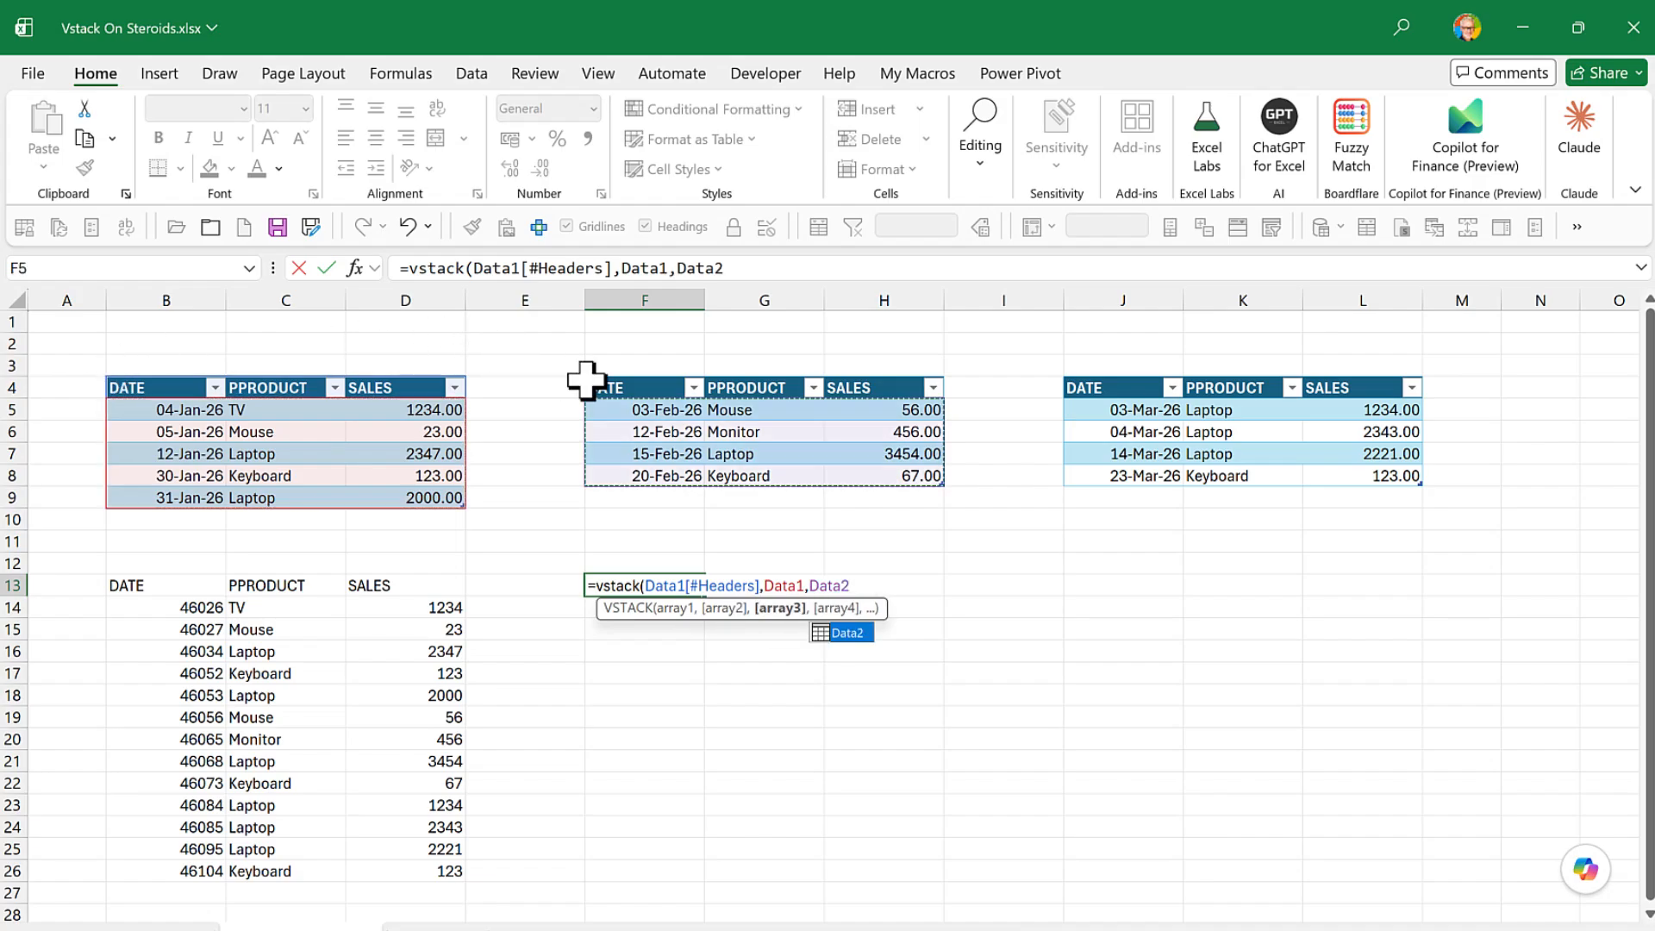
text(,)
click(1063, 374)
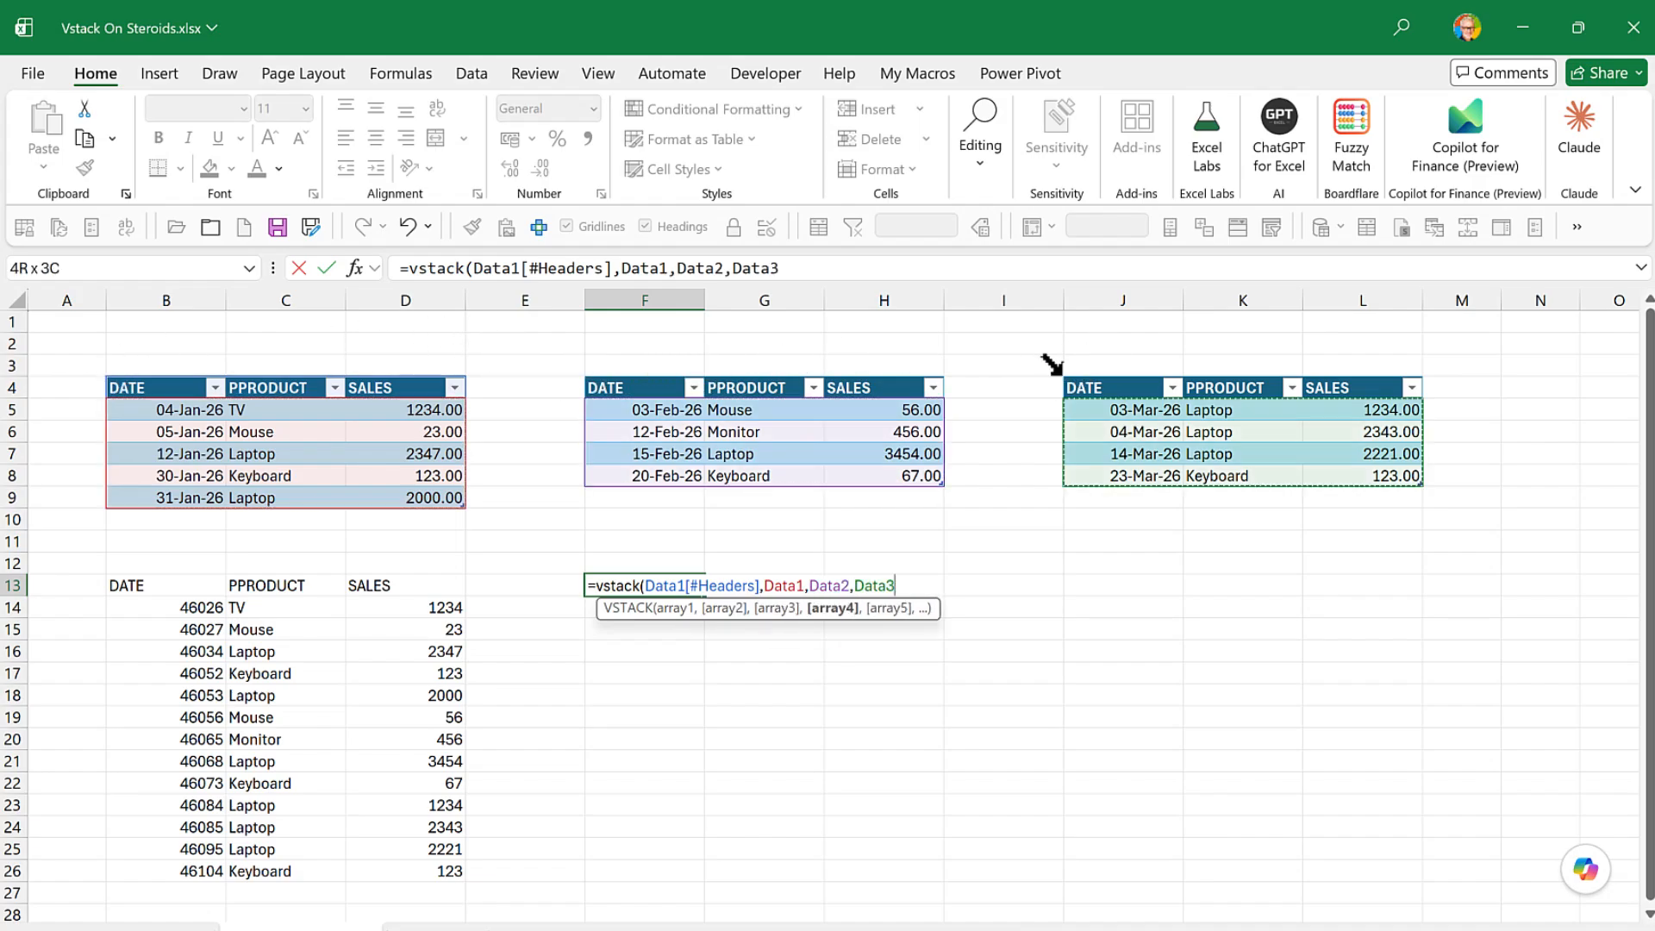
key(Return)
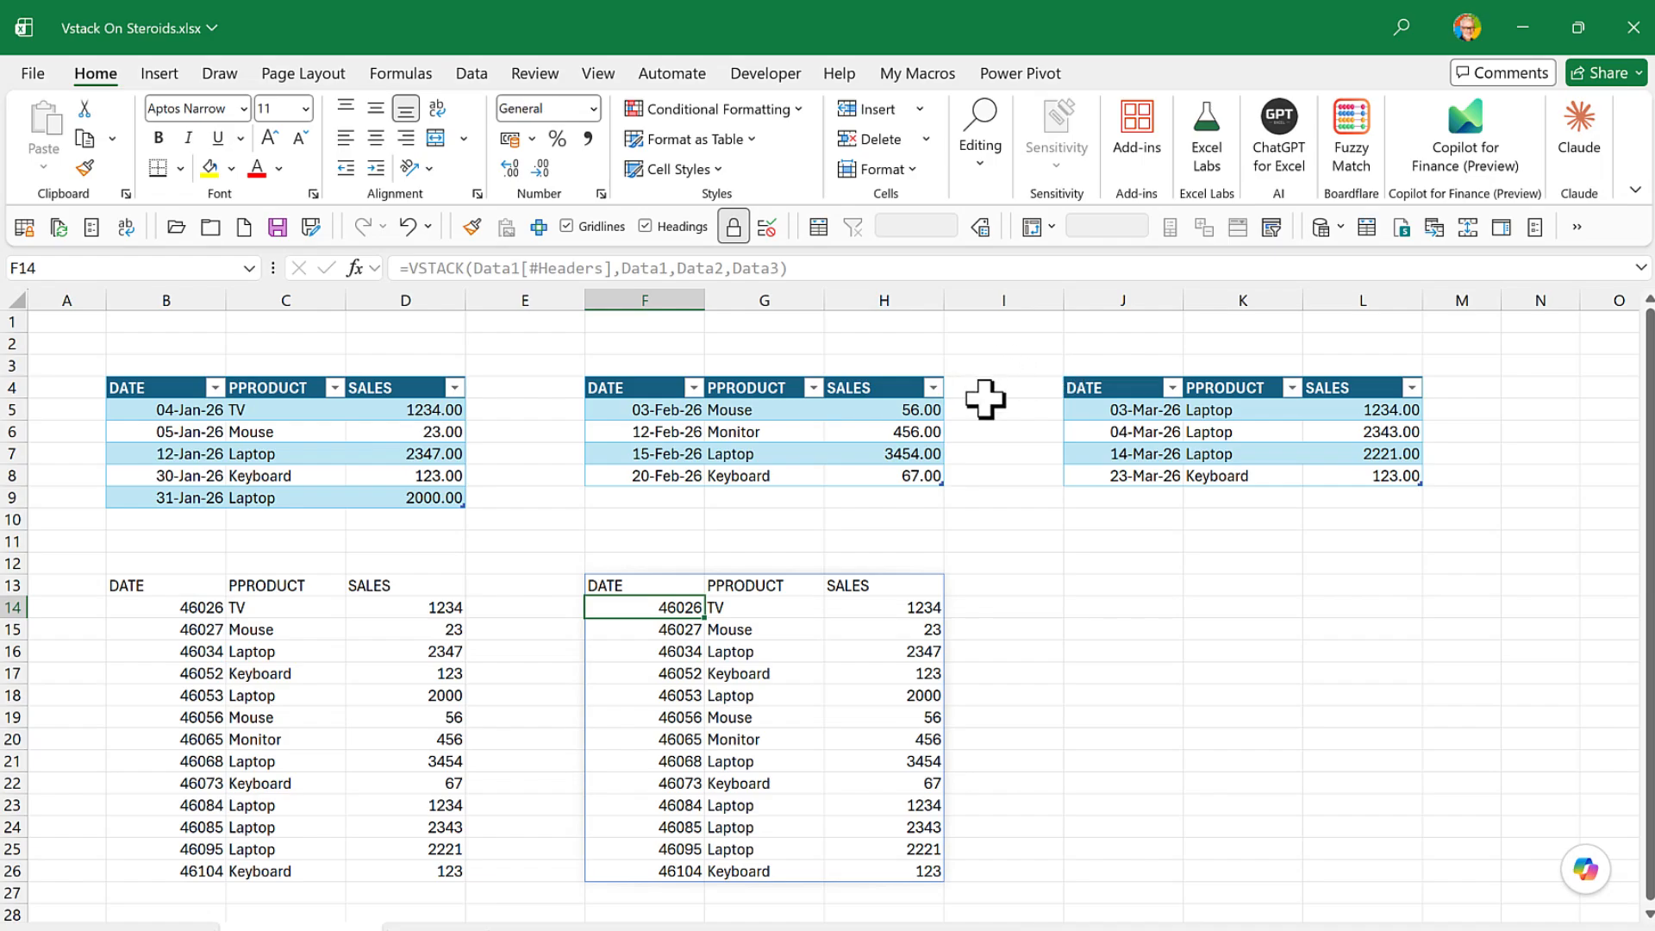
- Wrap the VSTACK formula in F13 in a CHOOSECOLS function, with the stack as its array
click(655, 586)
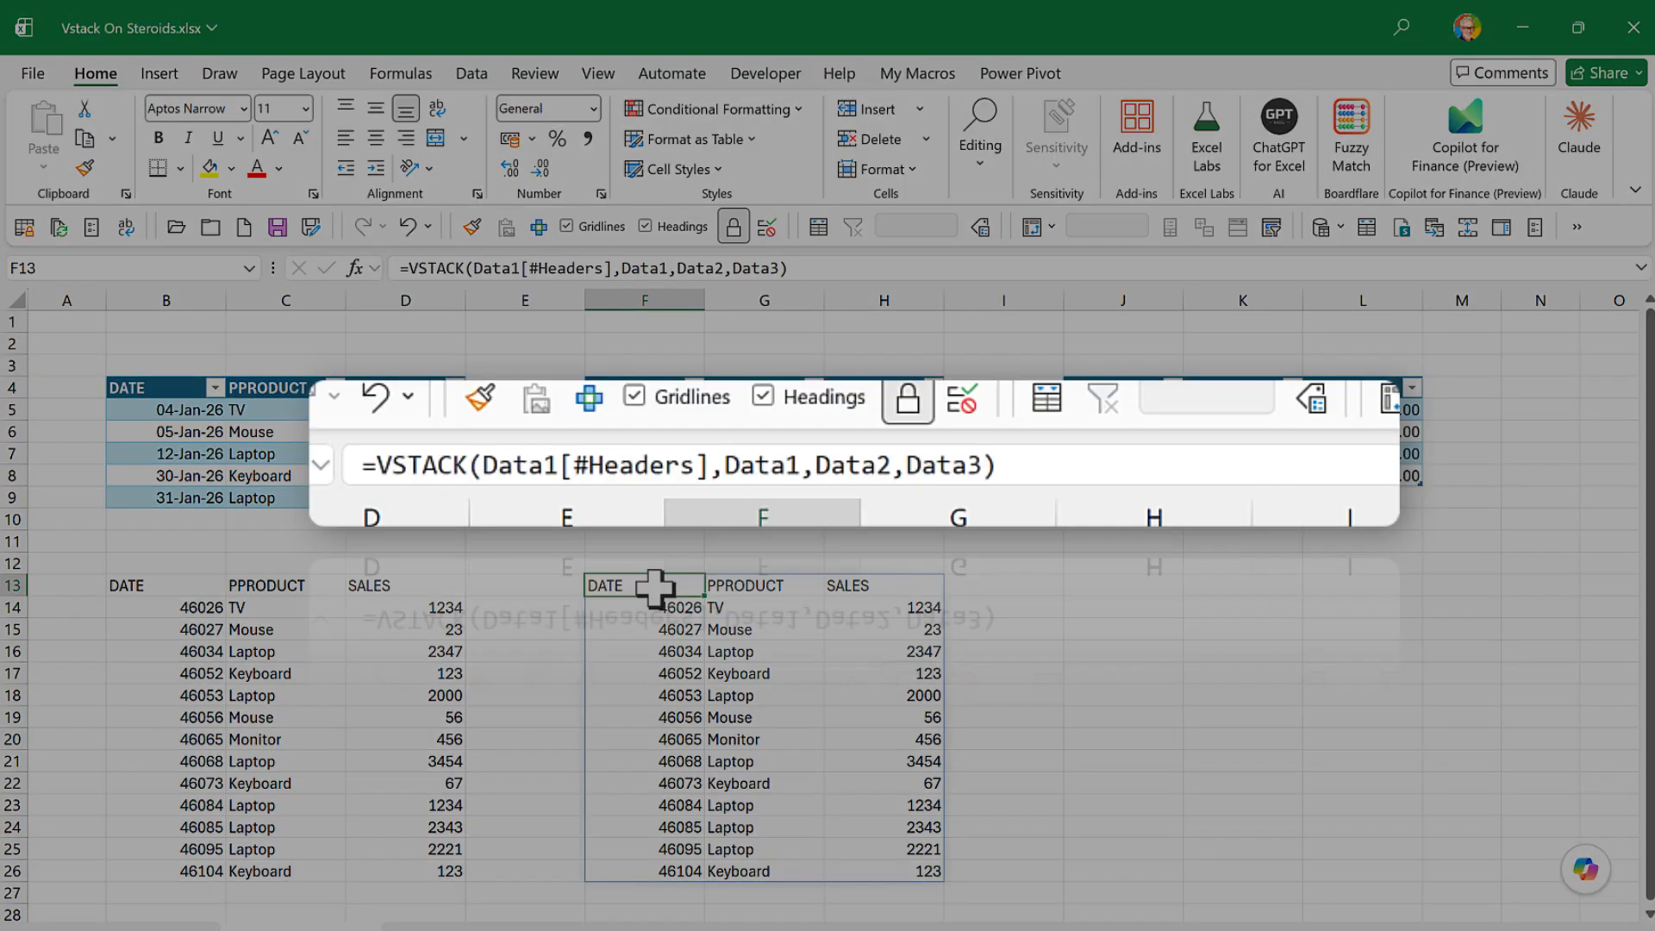
click(407, 271)
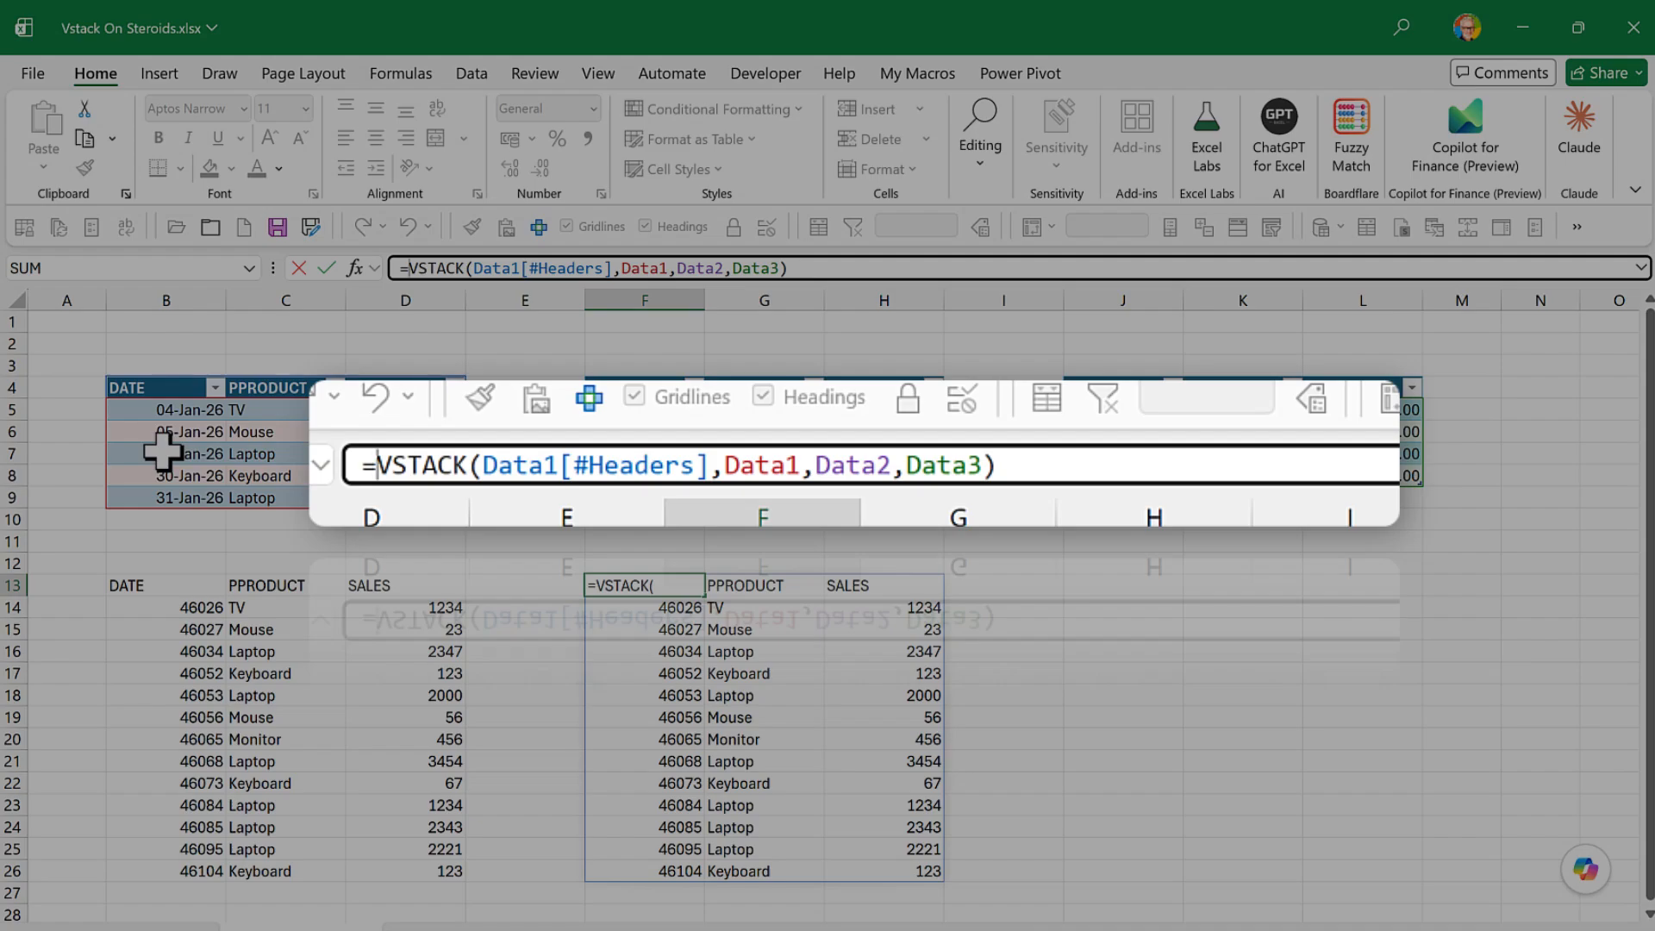
text(choose)
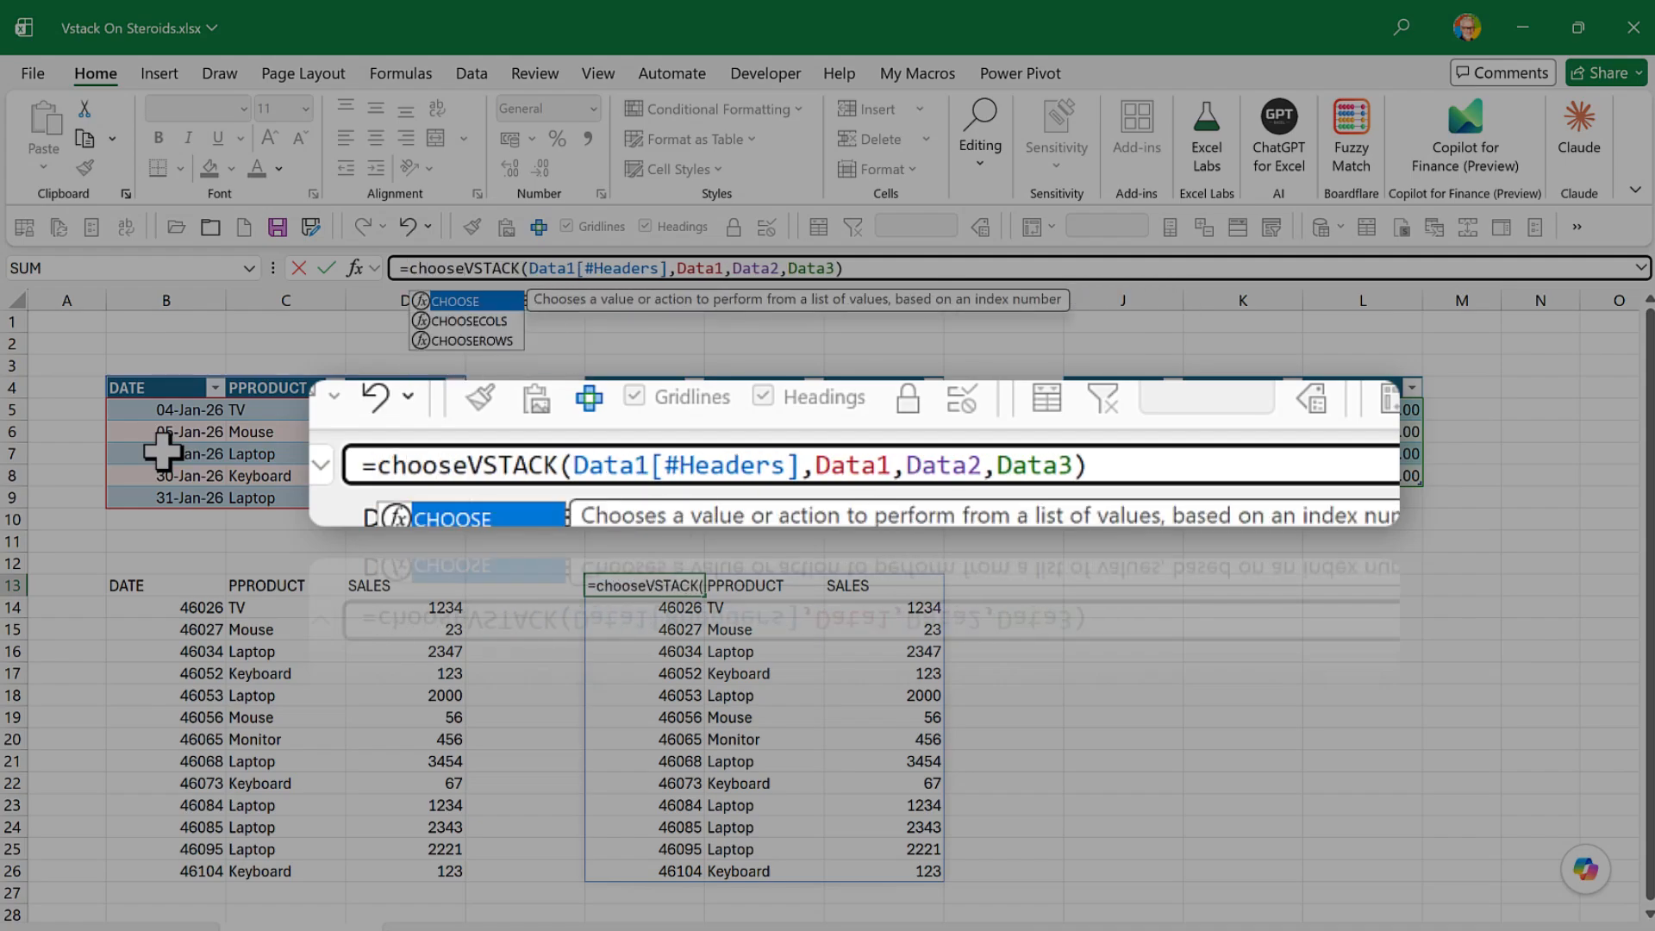
text(clos)
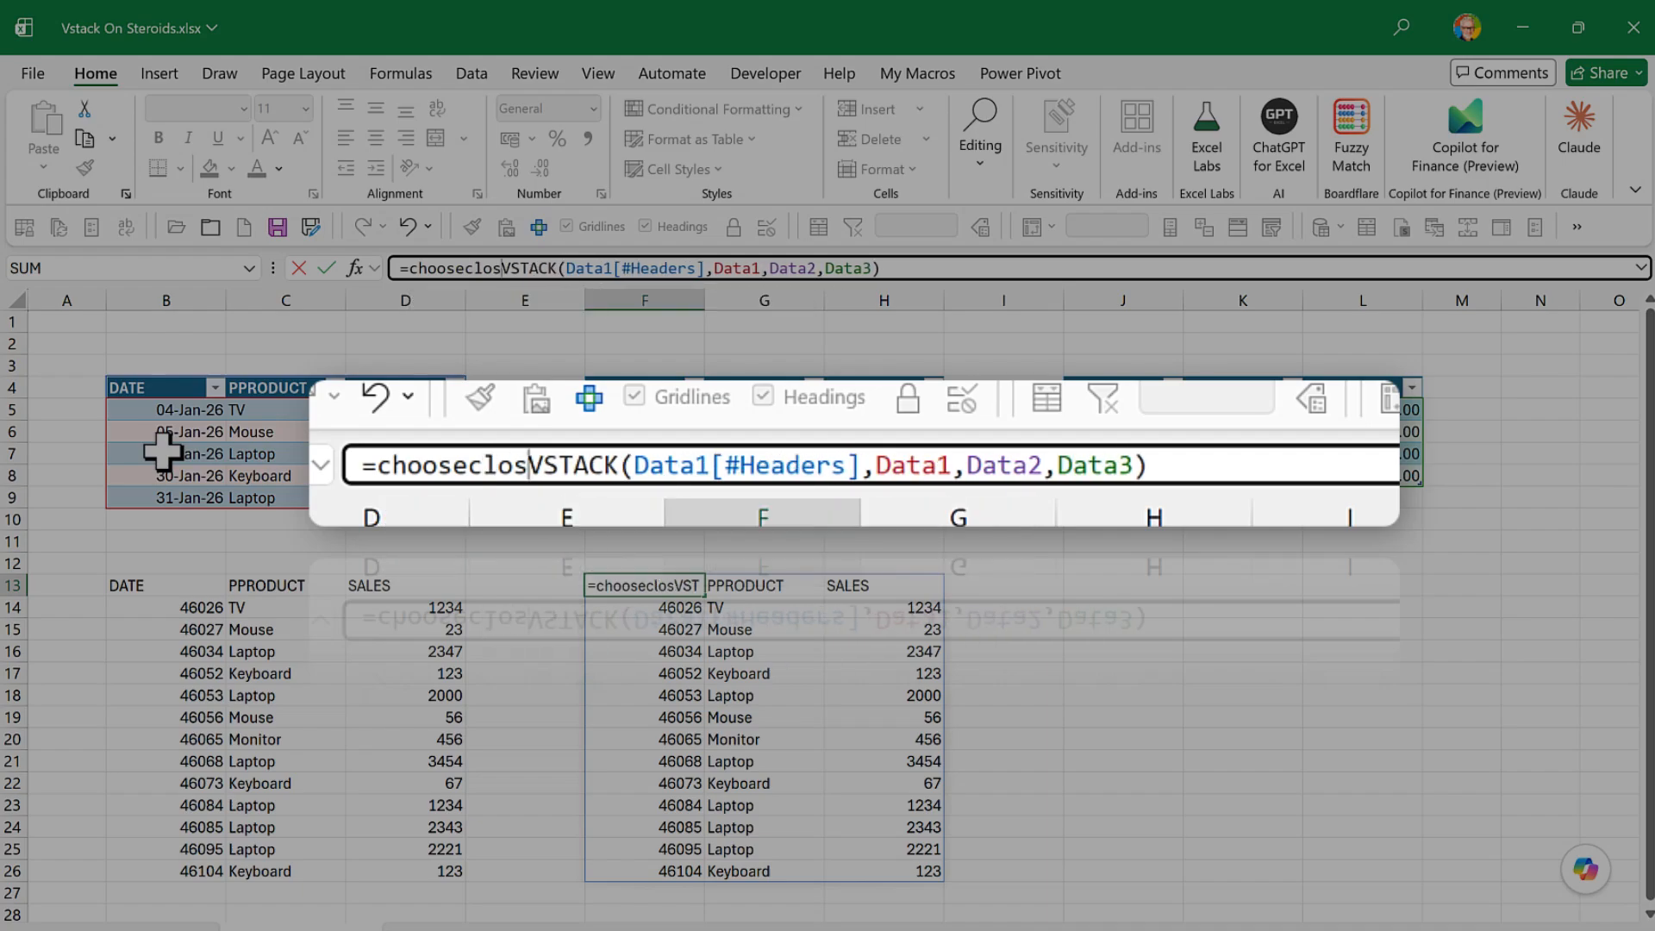
key(BackSpace)
key(BackSpace)
key(BackSpace)
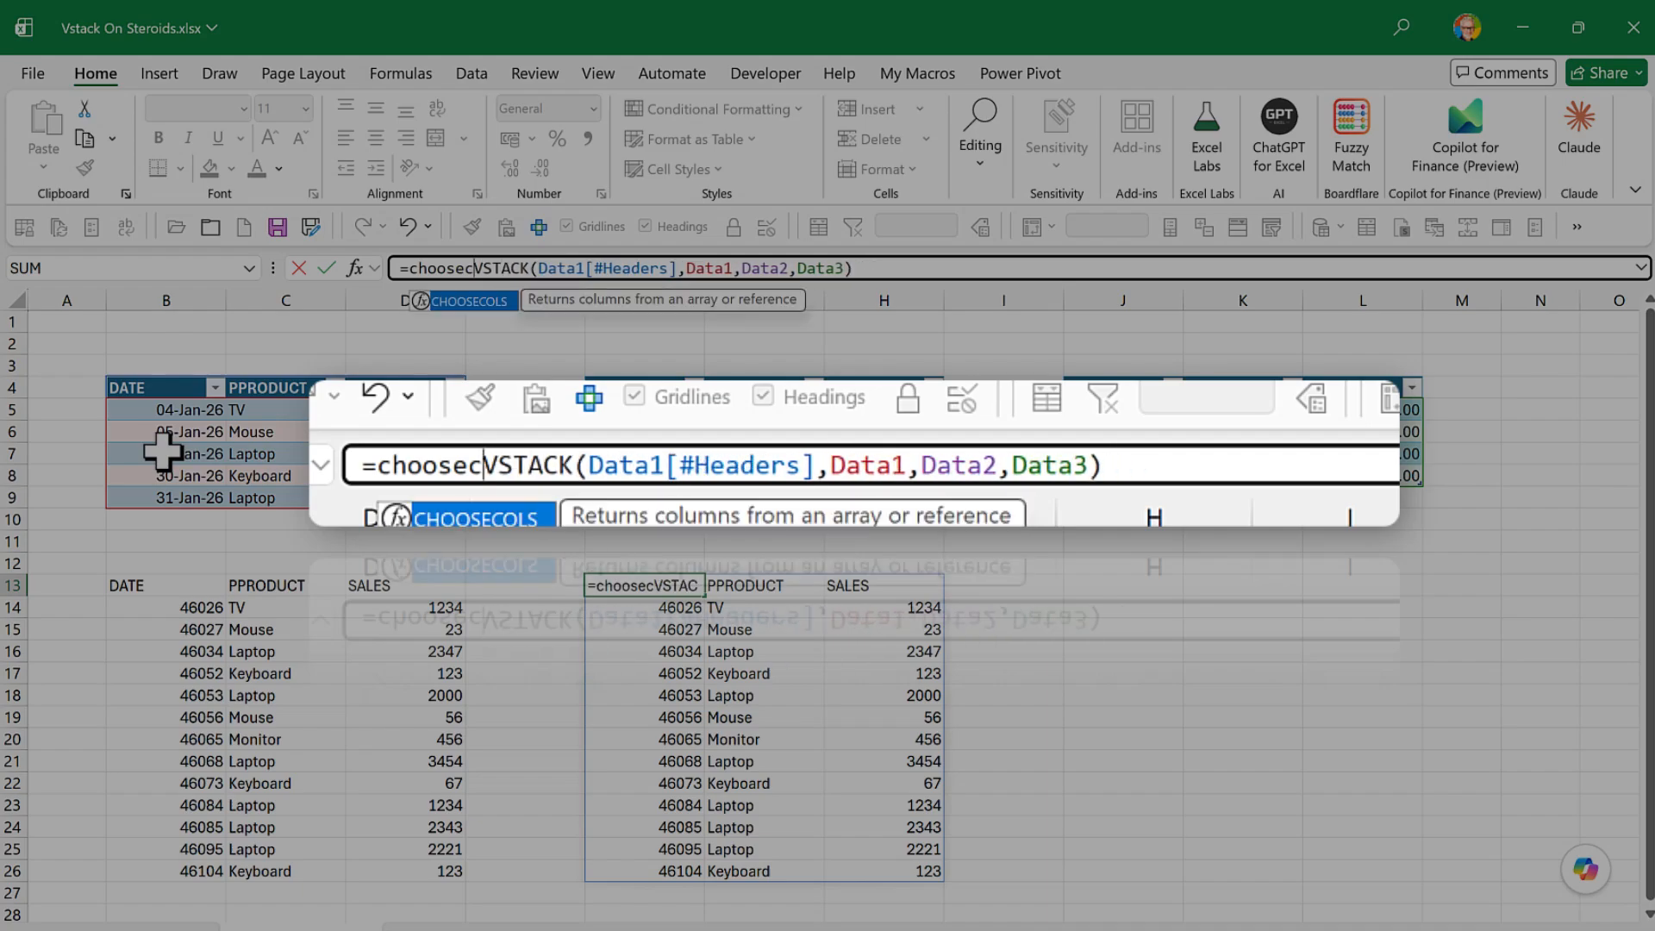
text(ols()
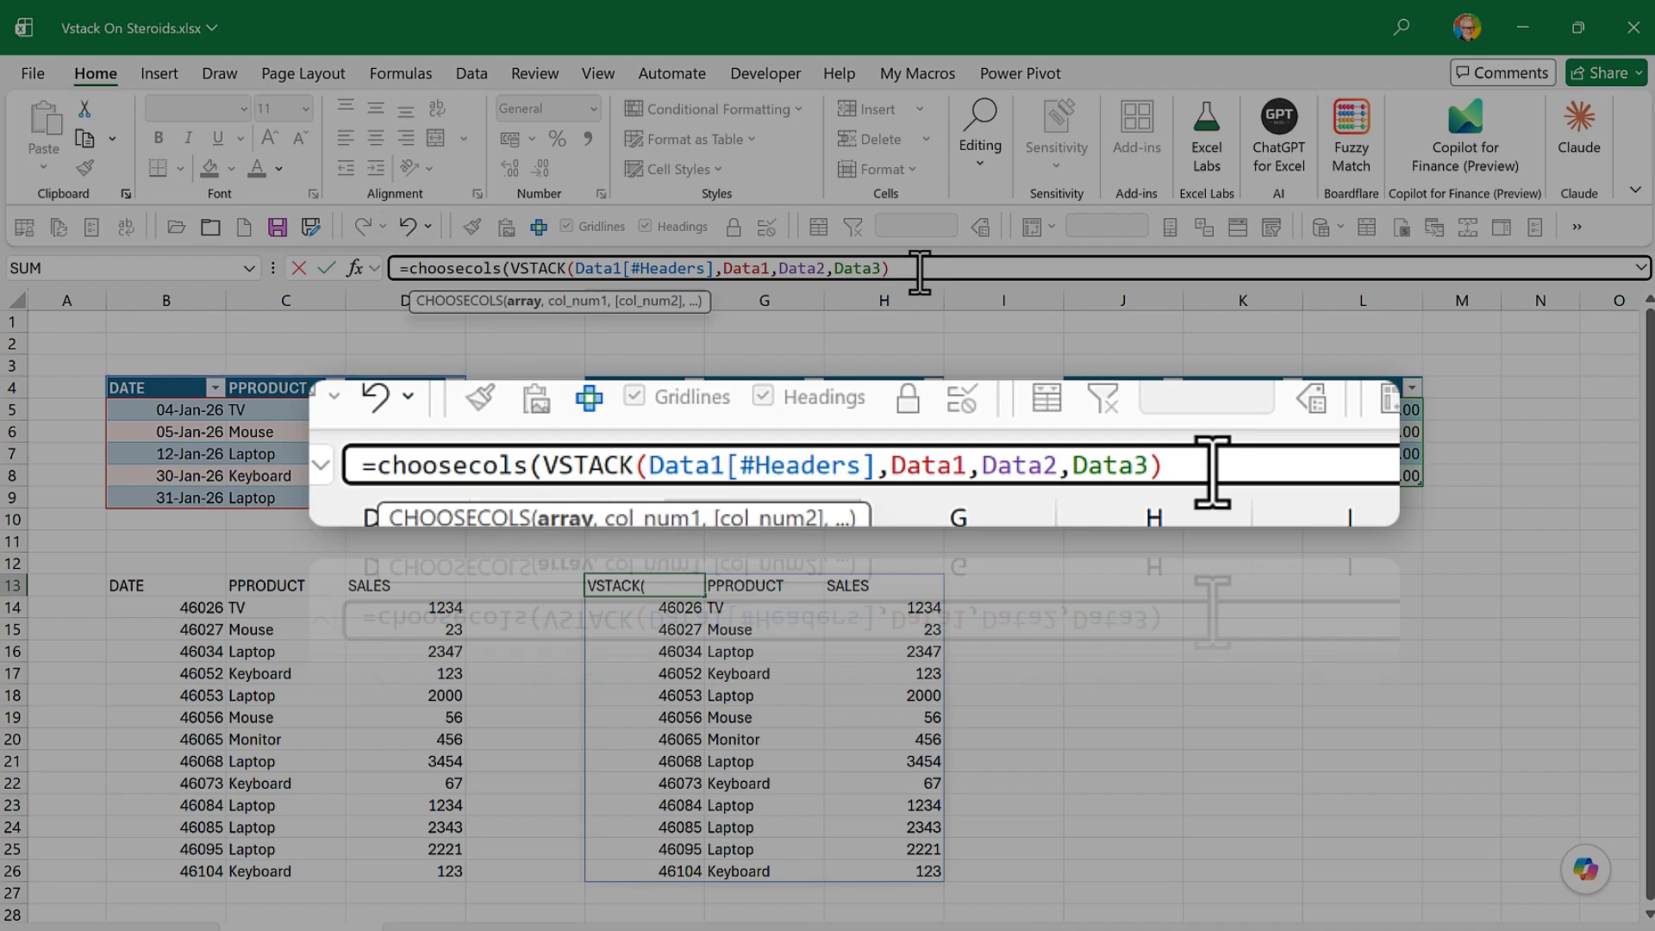
- Set the CHOOSECOLS column numbers in F13 to 1 and 3 and complete the formula
text(,)
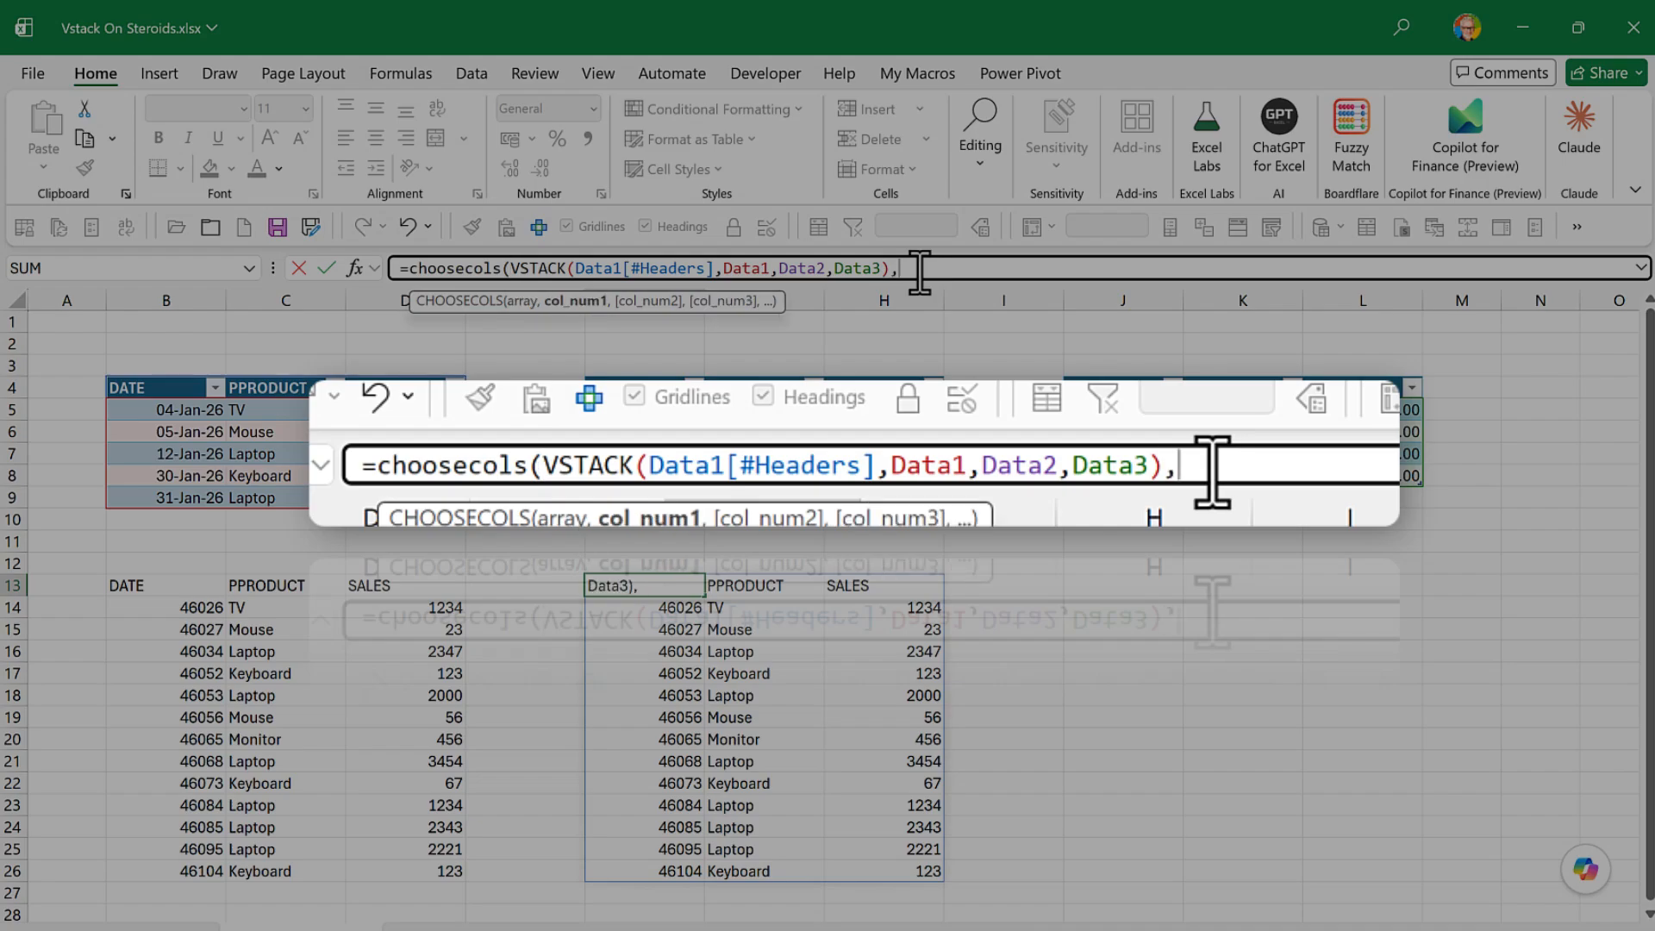
text(1,)
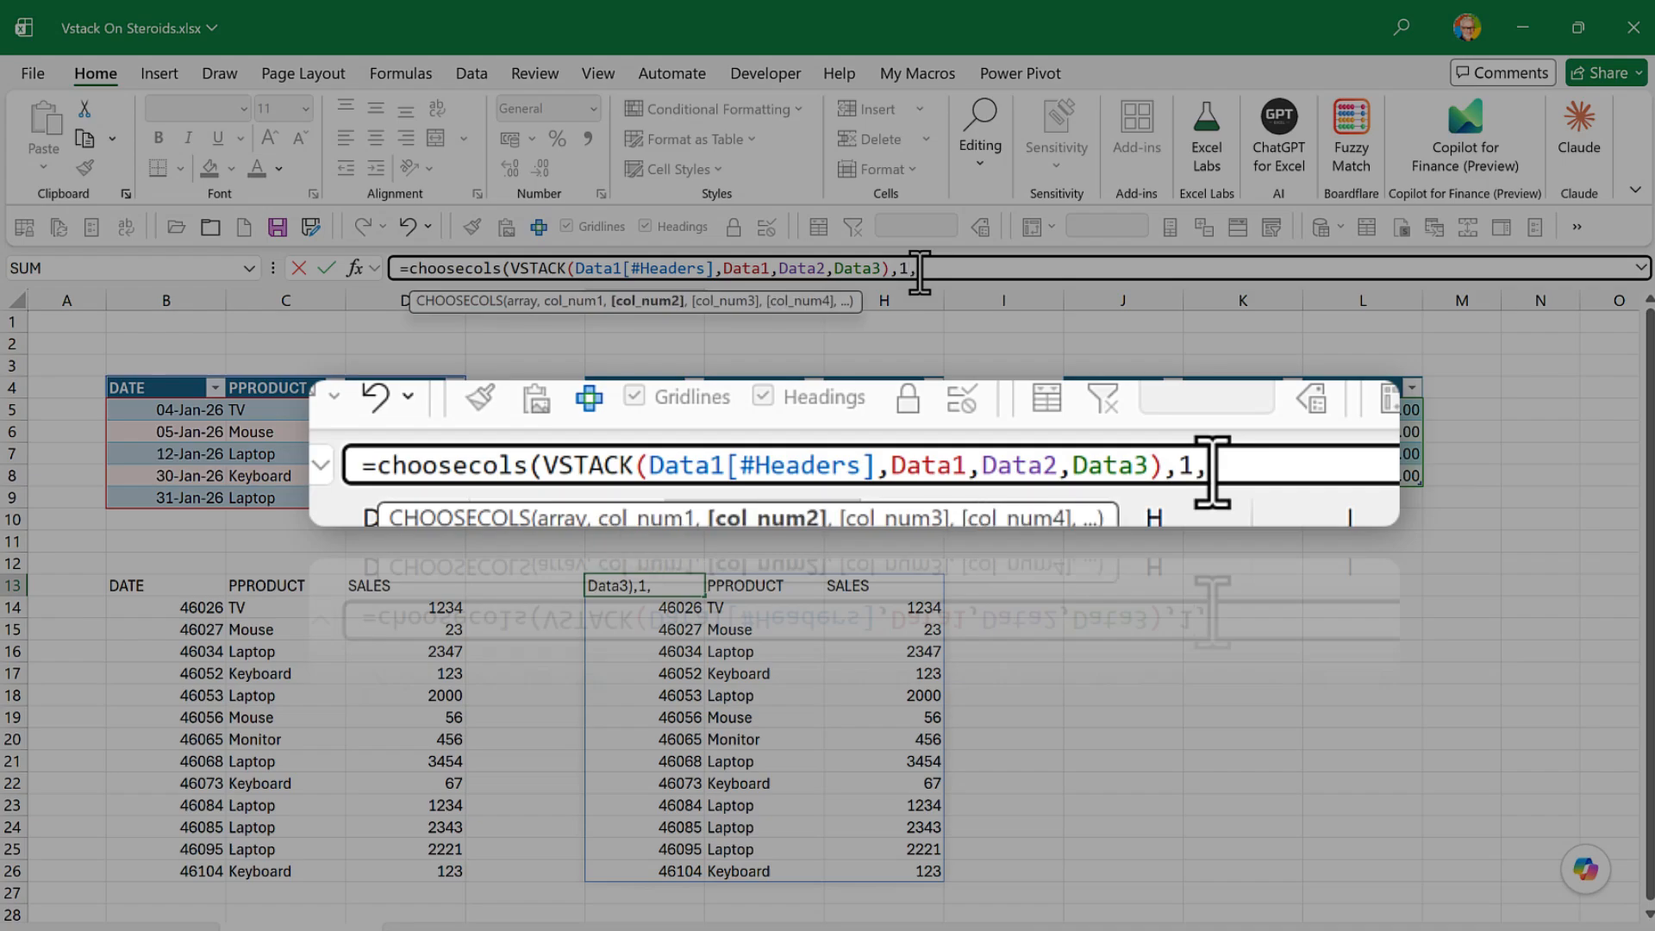
text(3)
key(Return)
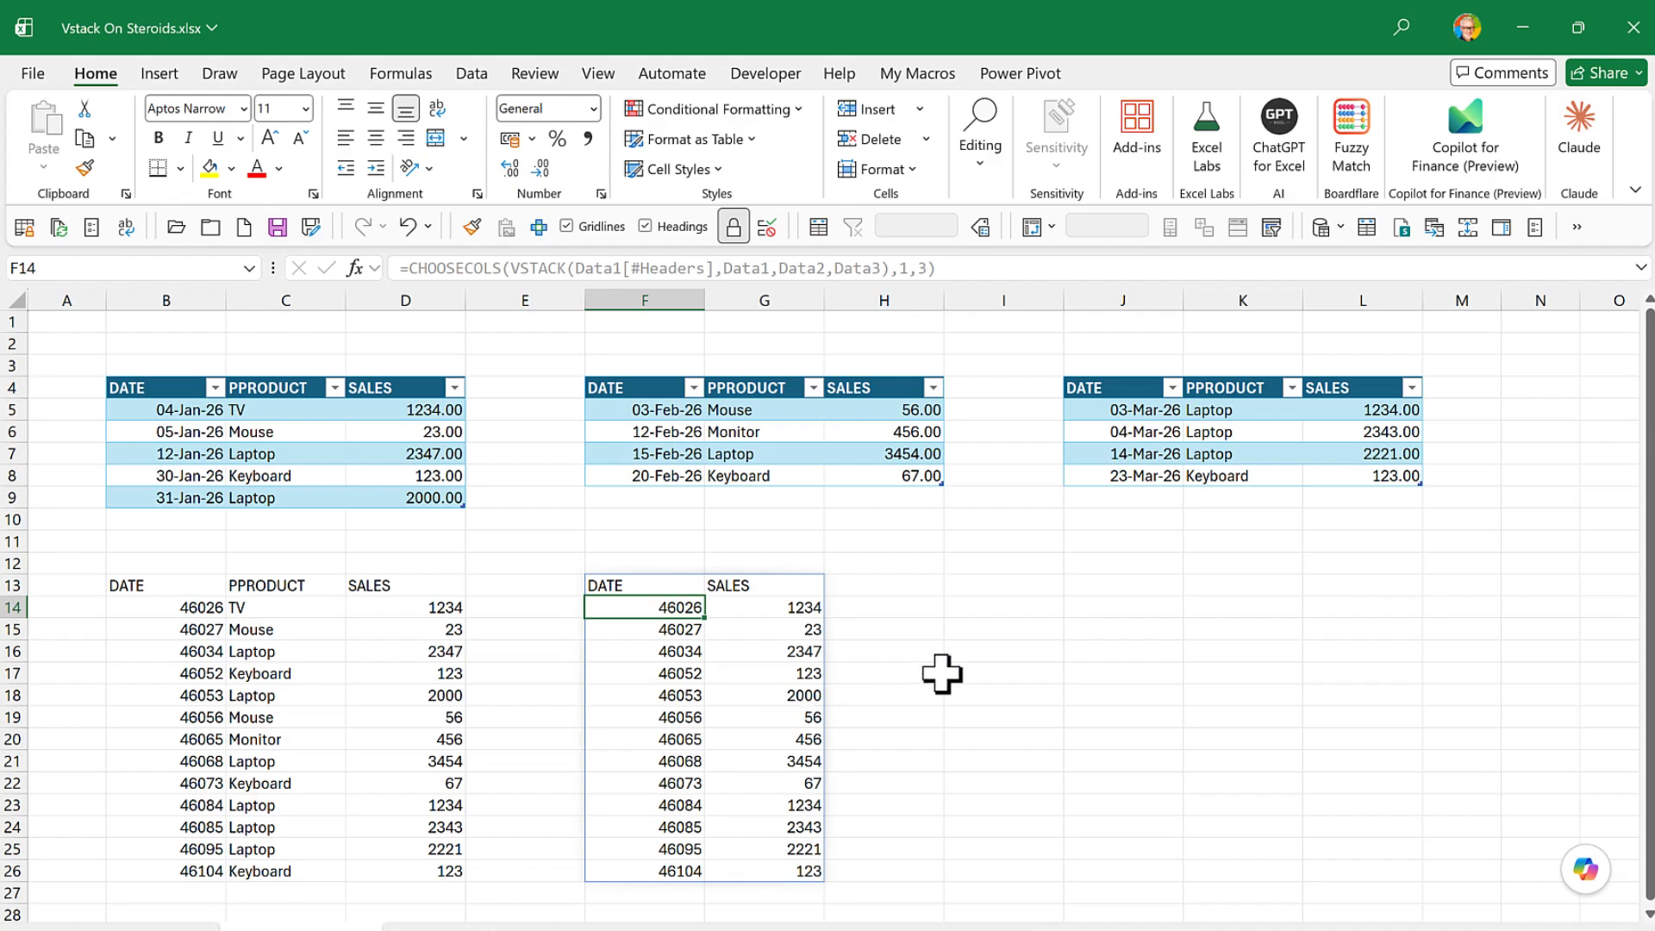
- Enter =B13# in J13 to reference the whole spilled VSTACK result from B13
click(1091, 589)
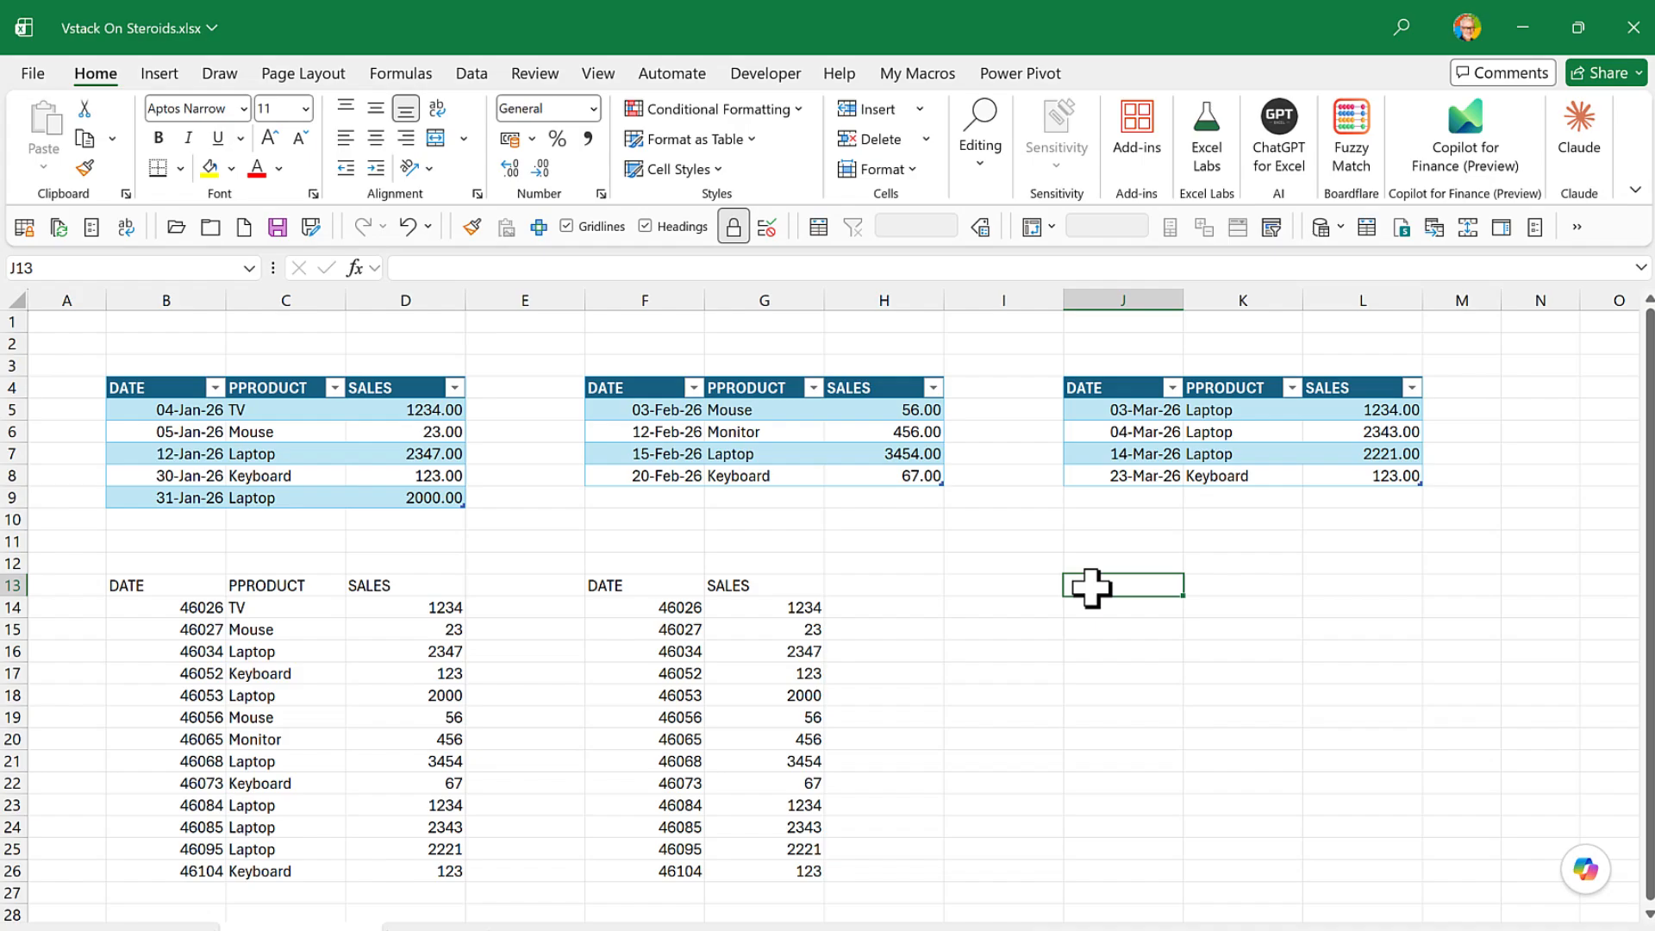
click(129, 586)
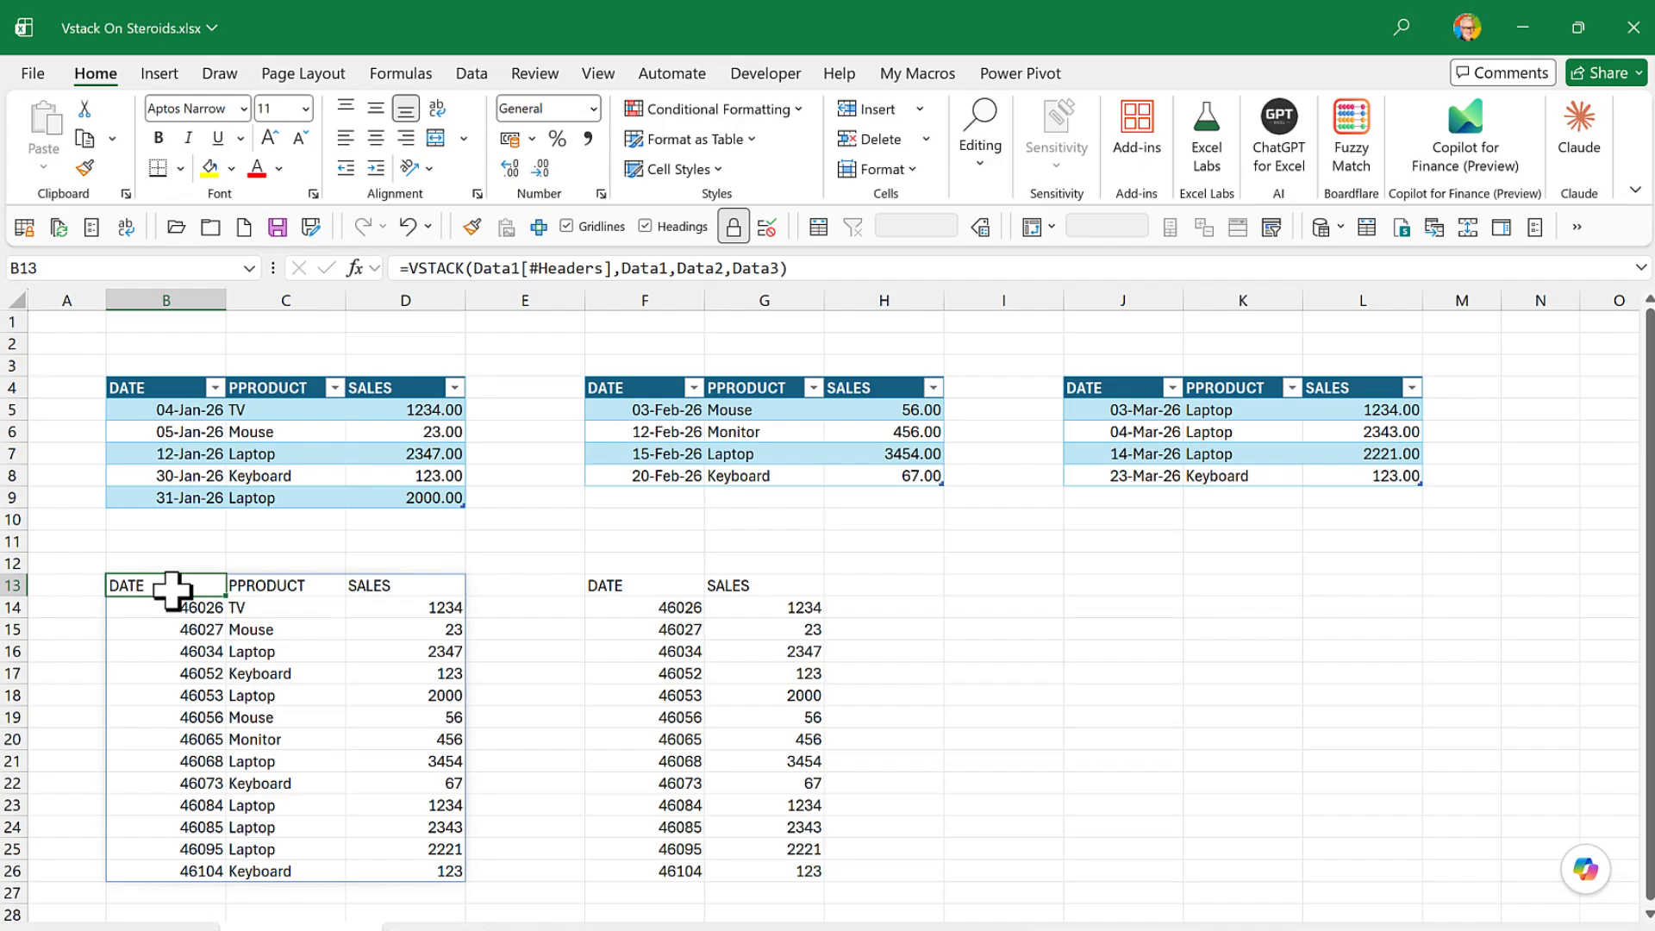
click(1104, 586)
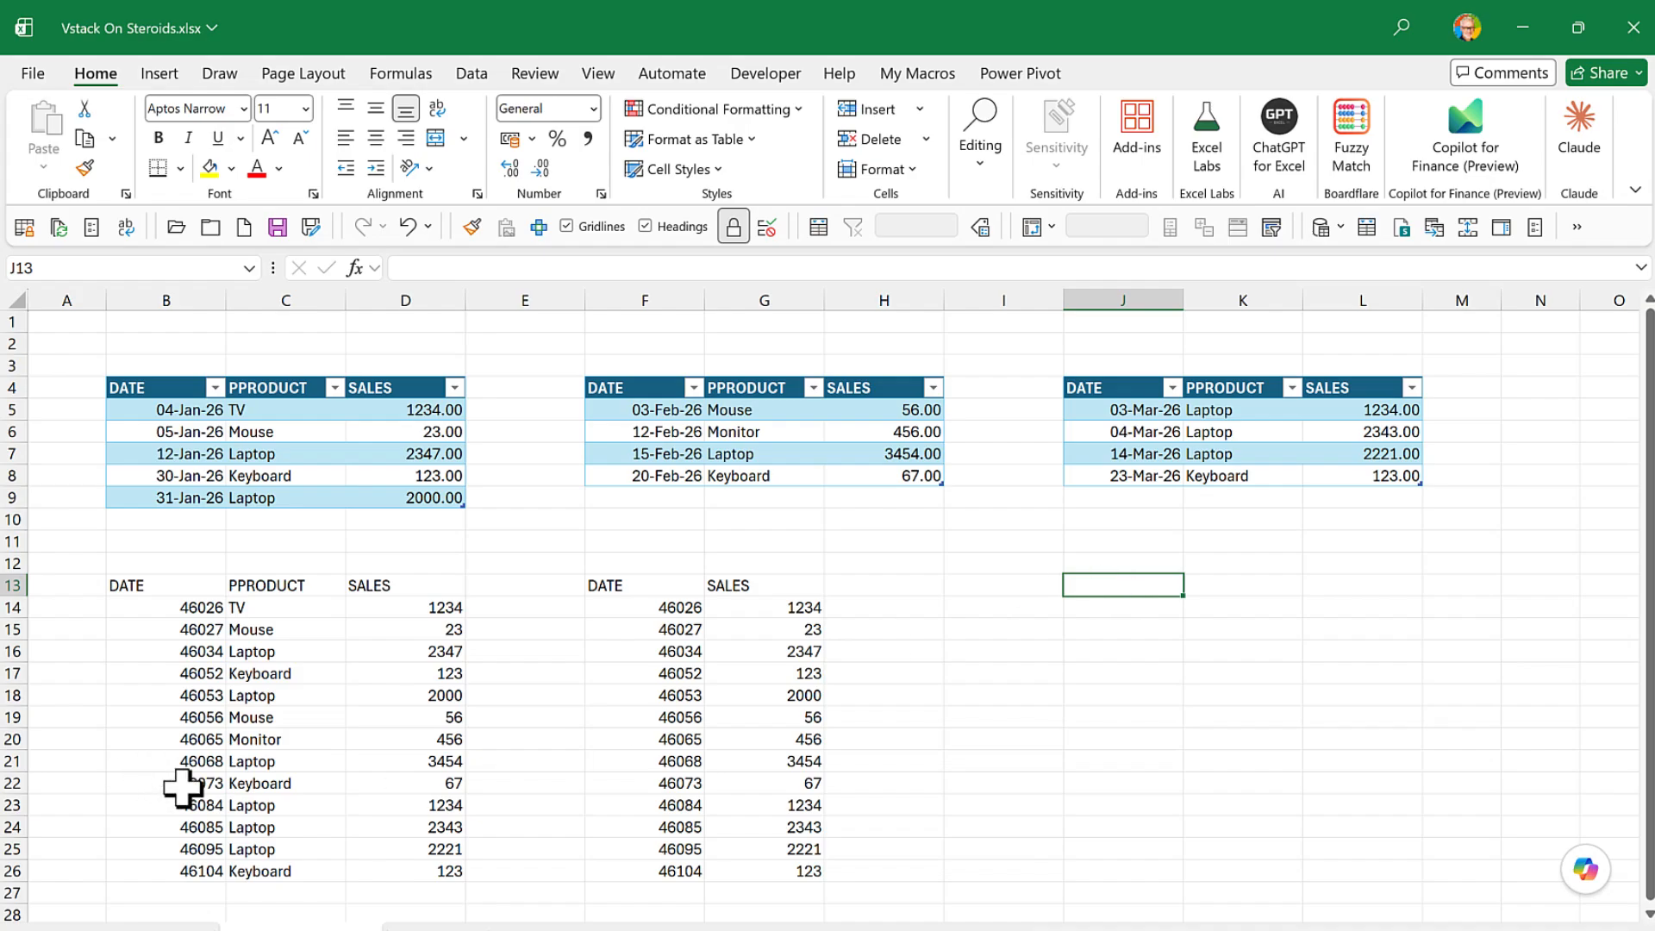
click(138, 585)
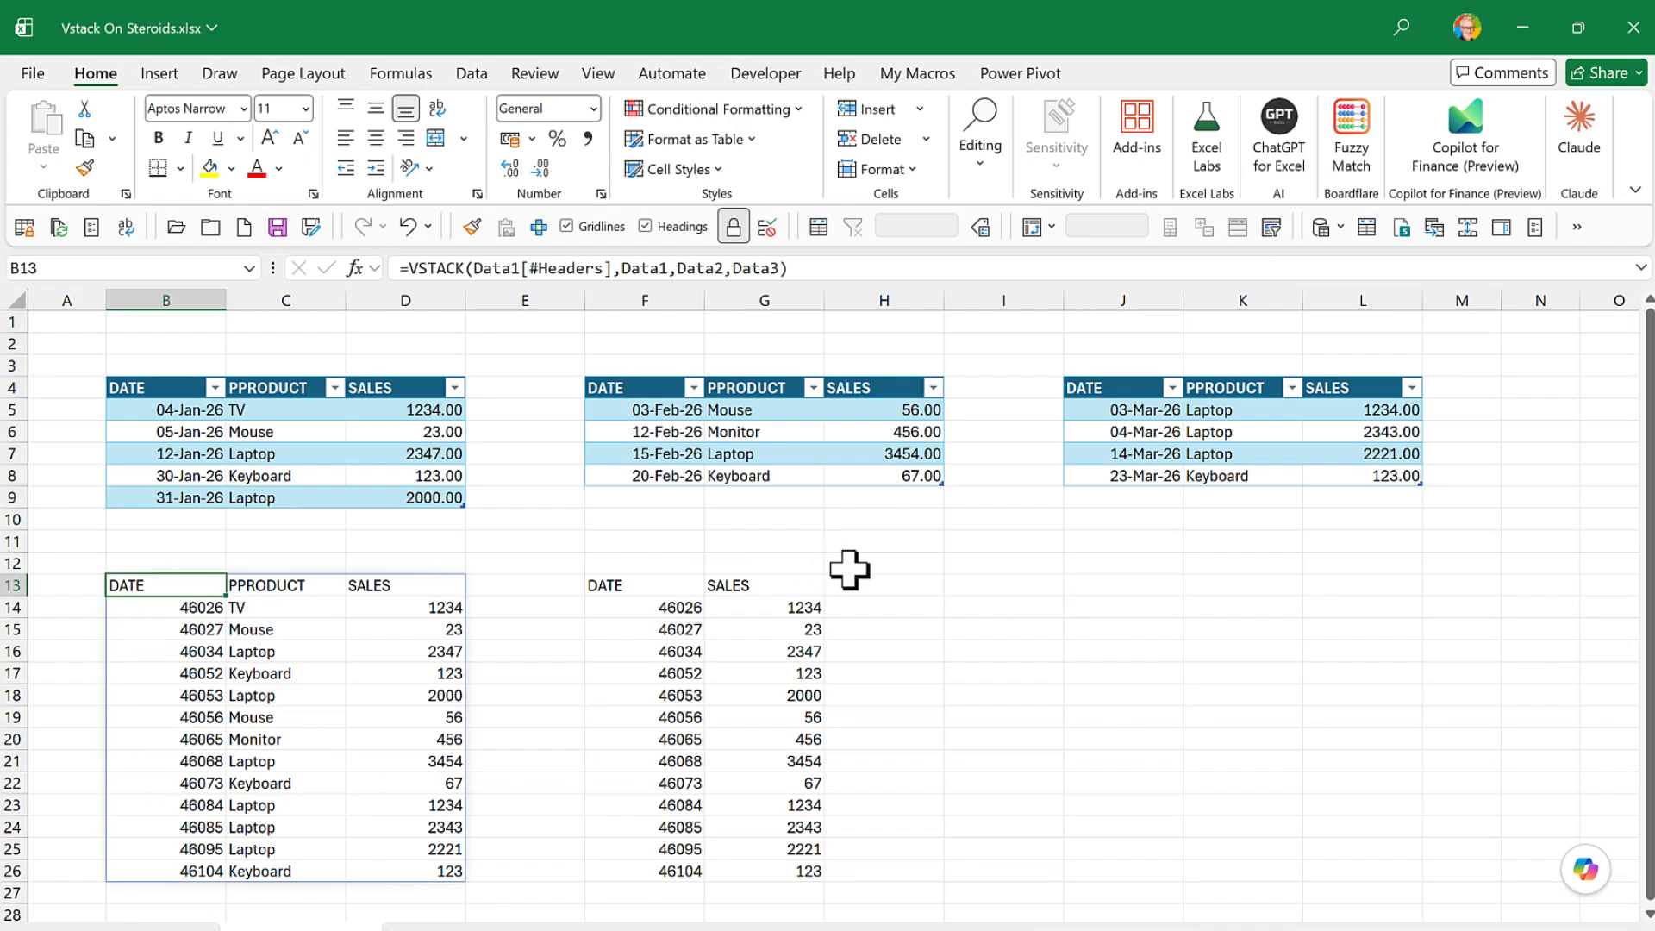
click(1090, 586)
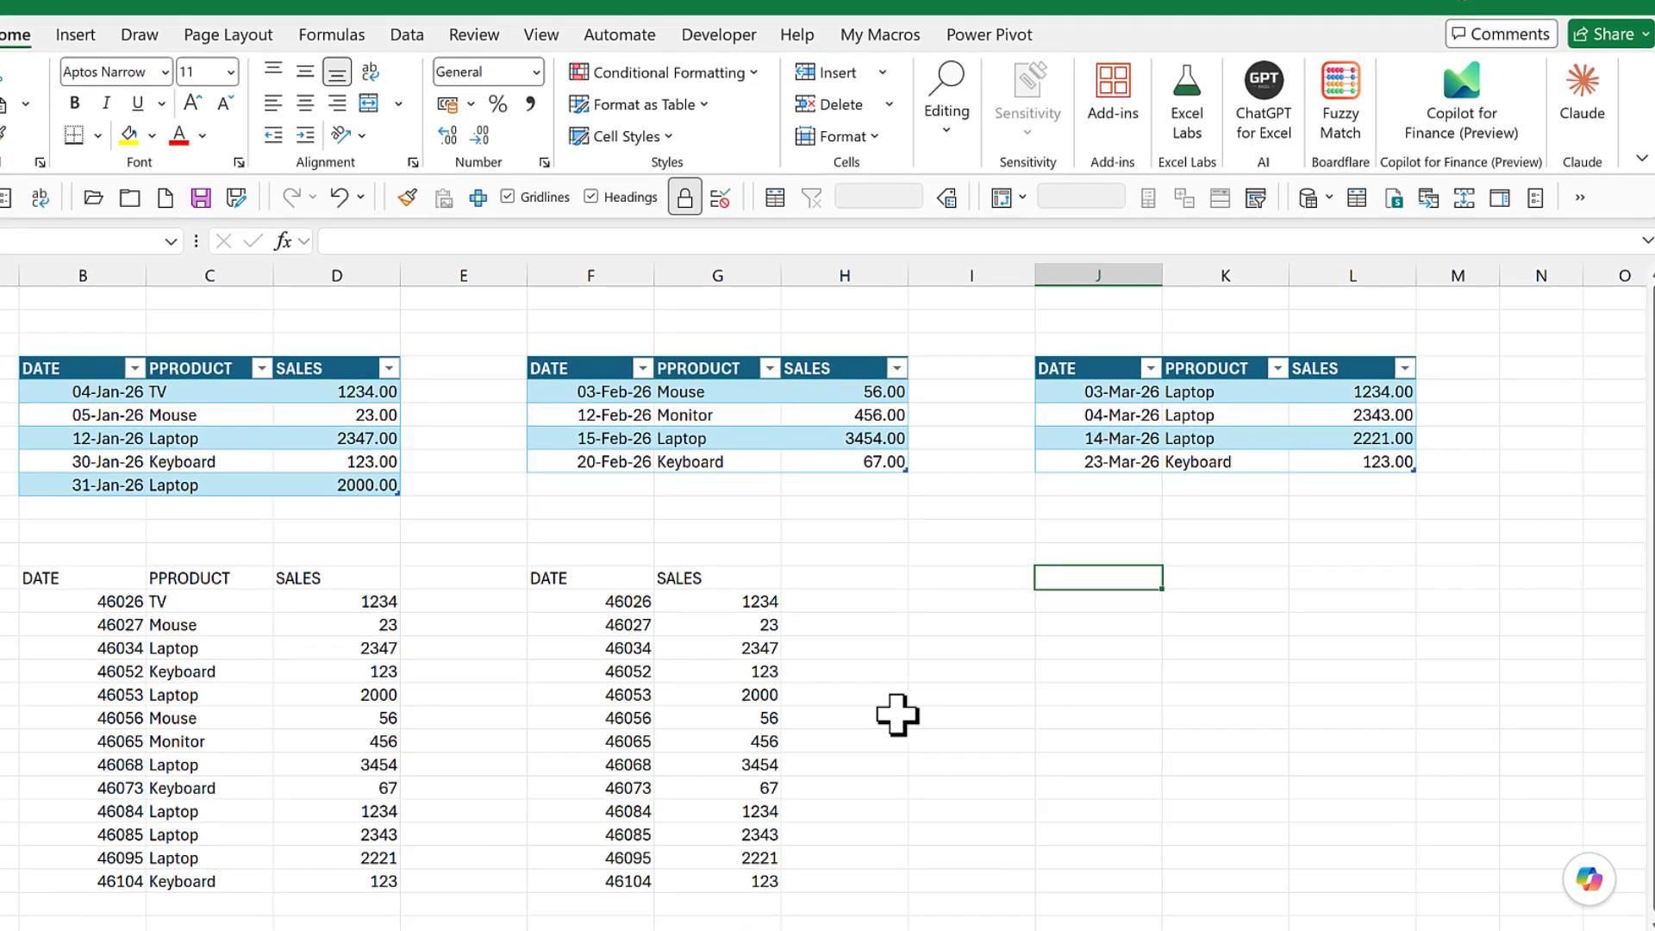
text(=)
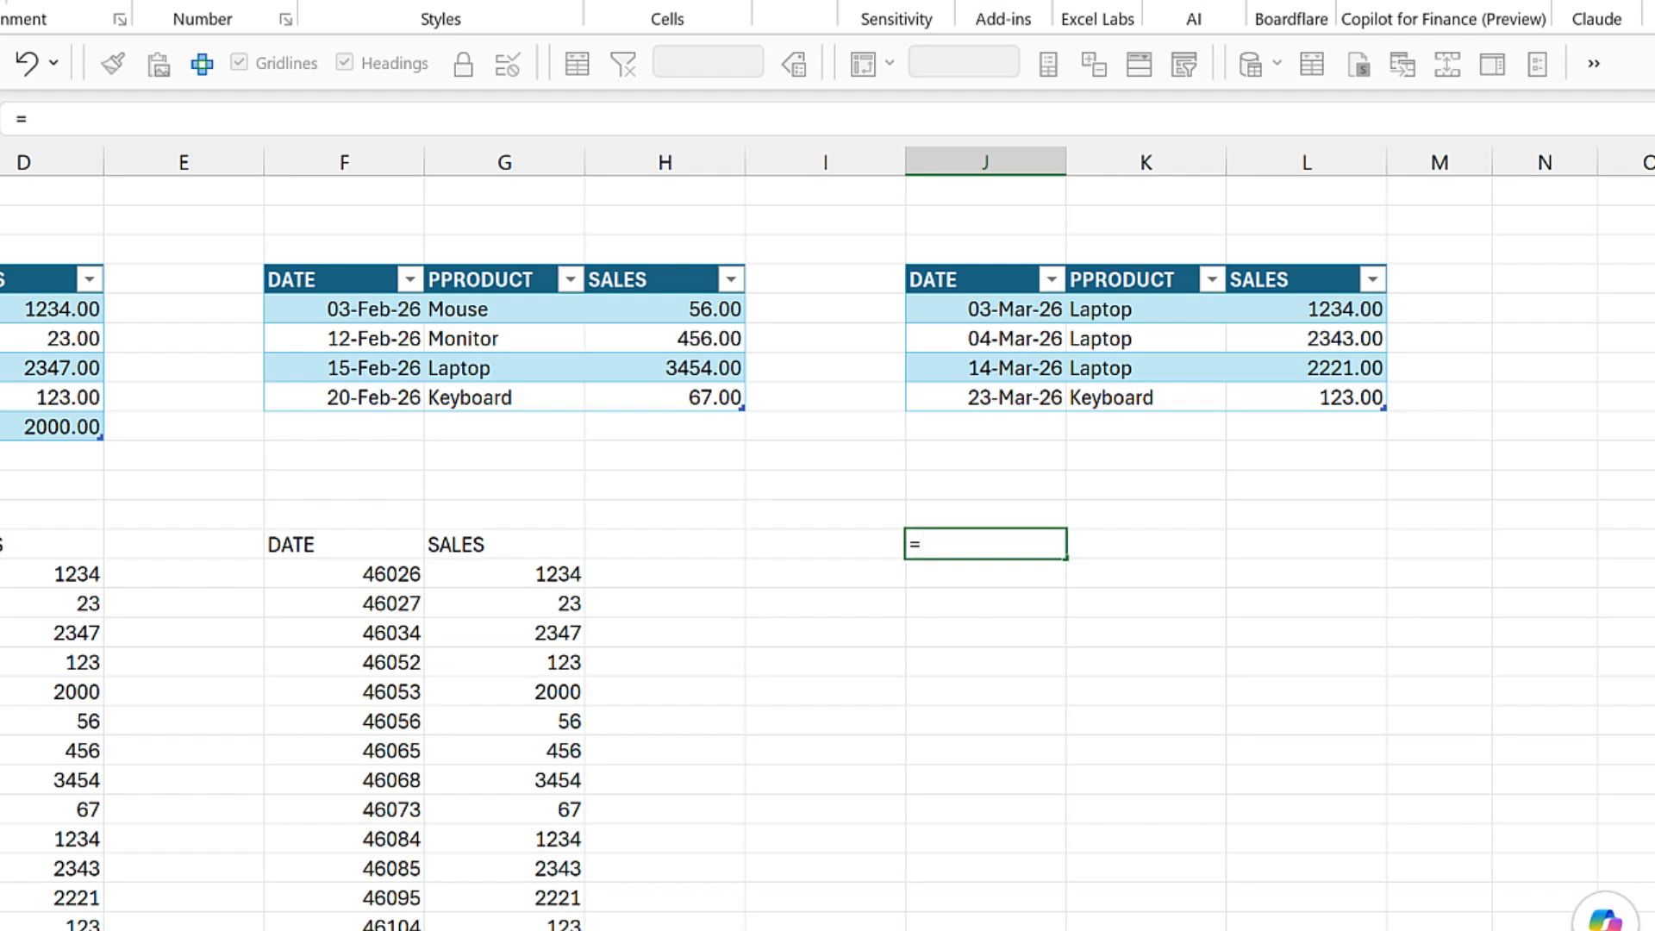
text(B13#)
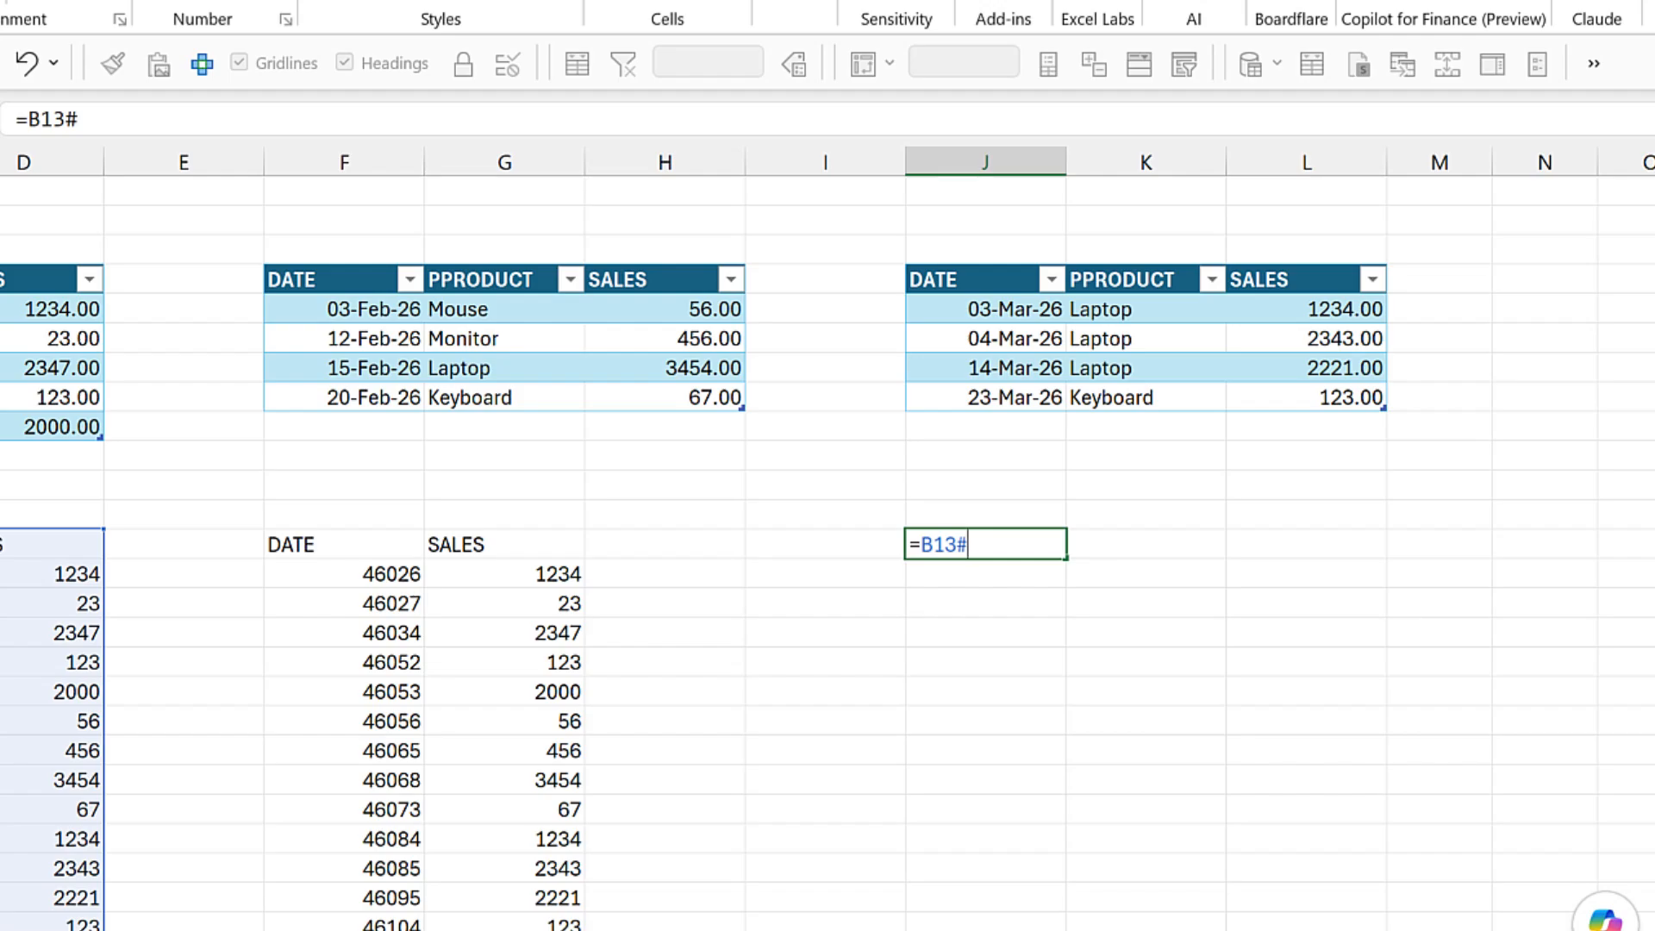
key(Return)
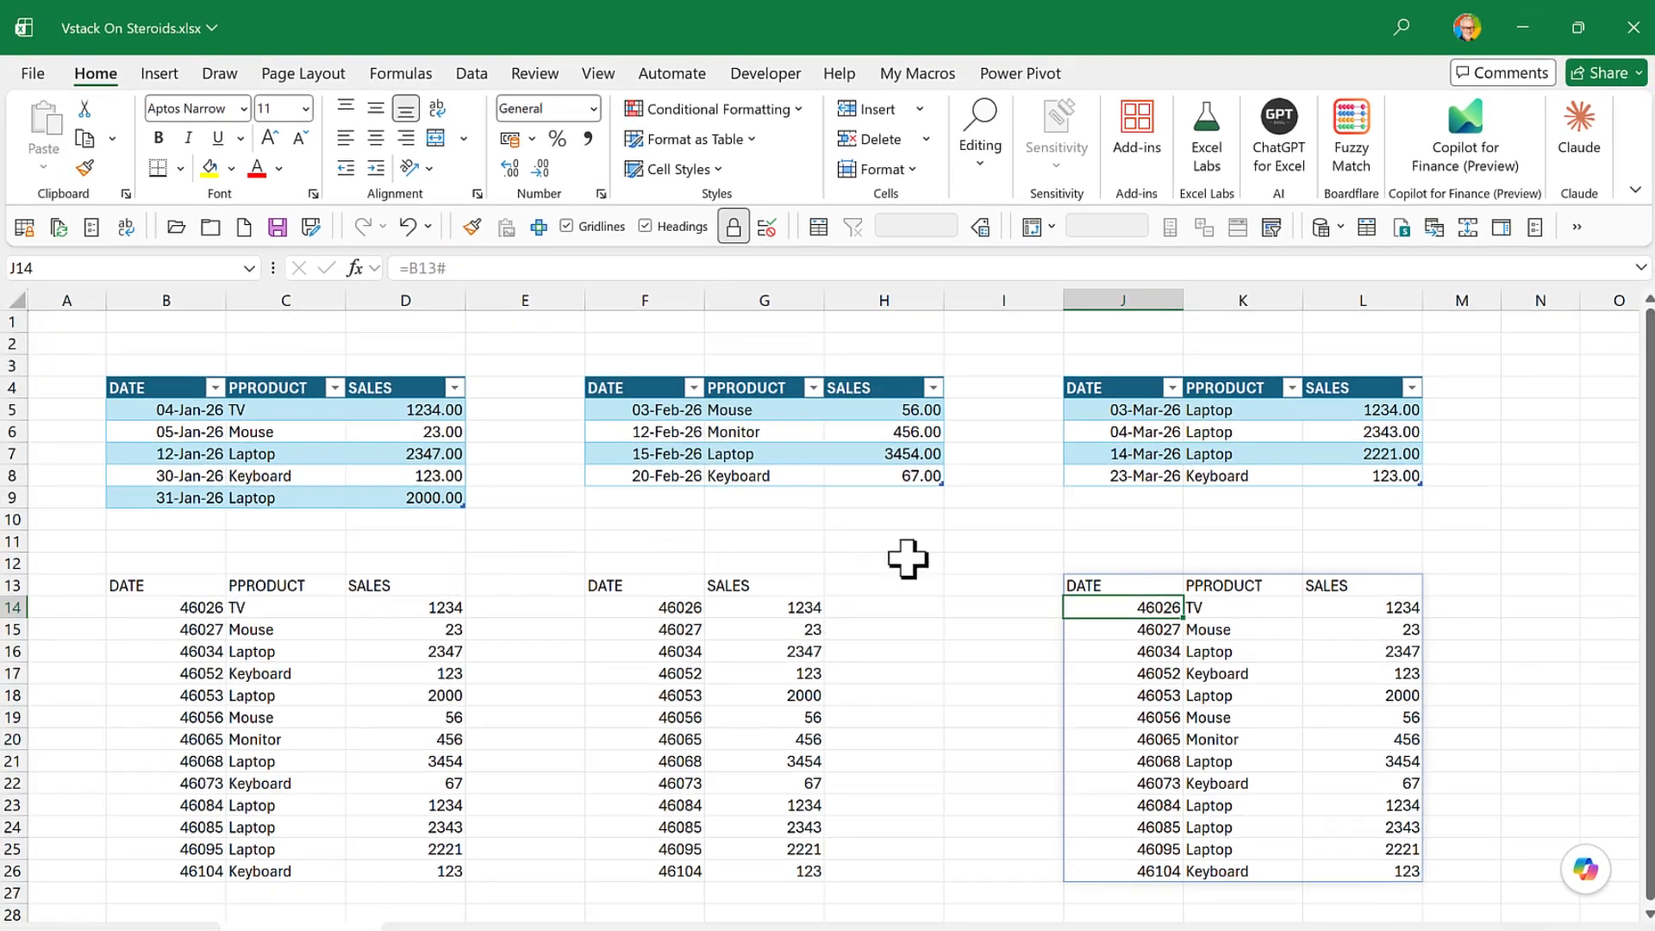
- Wrap the B13# reference in J13 in a SORT function with sort index 2
click(969, 556)
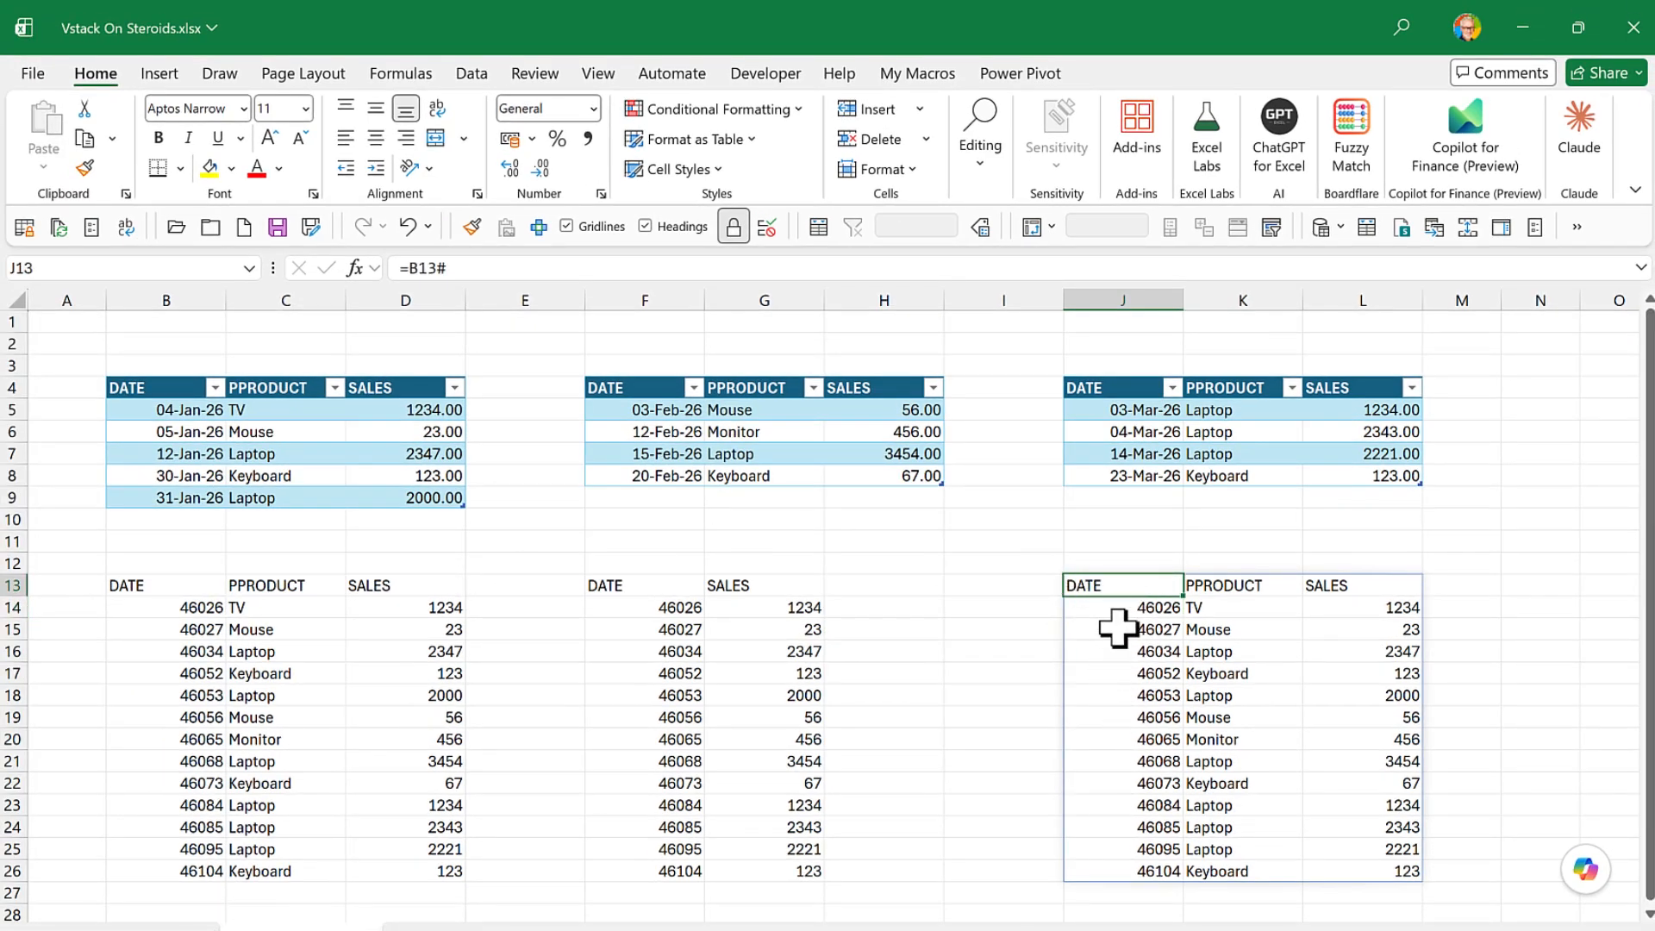
click(407, 269)
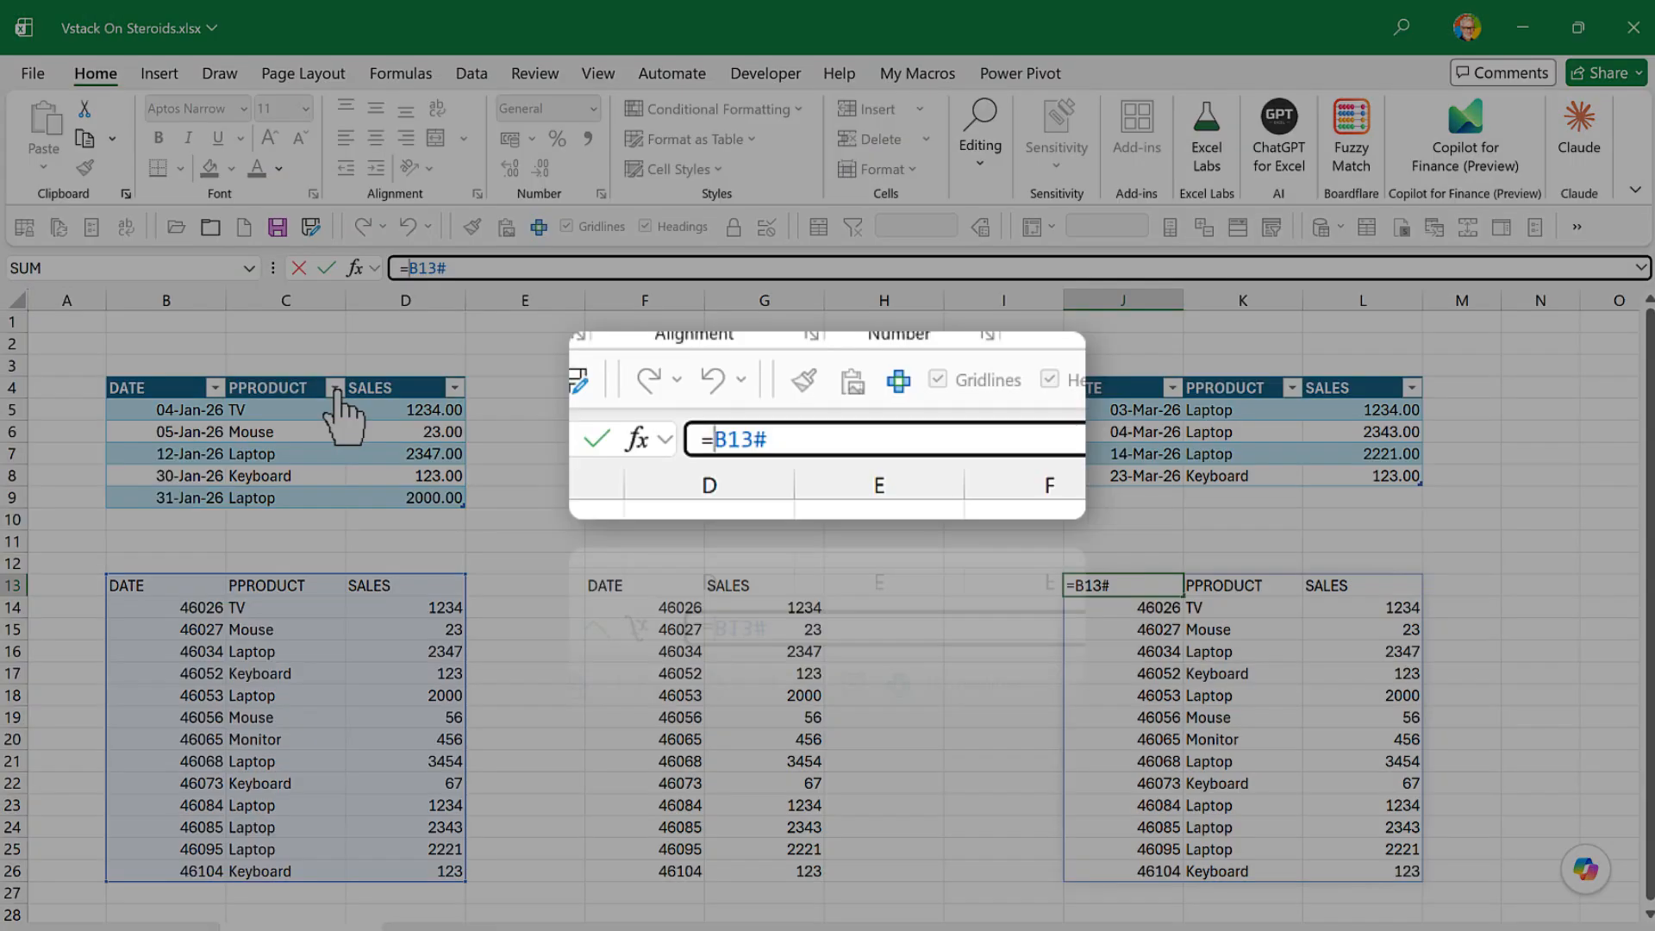
text(sort)
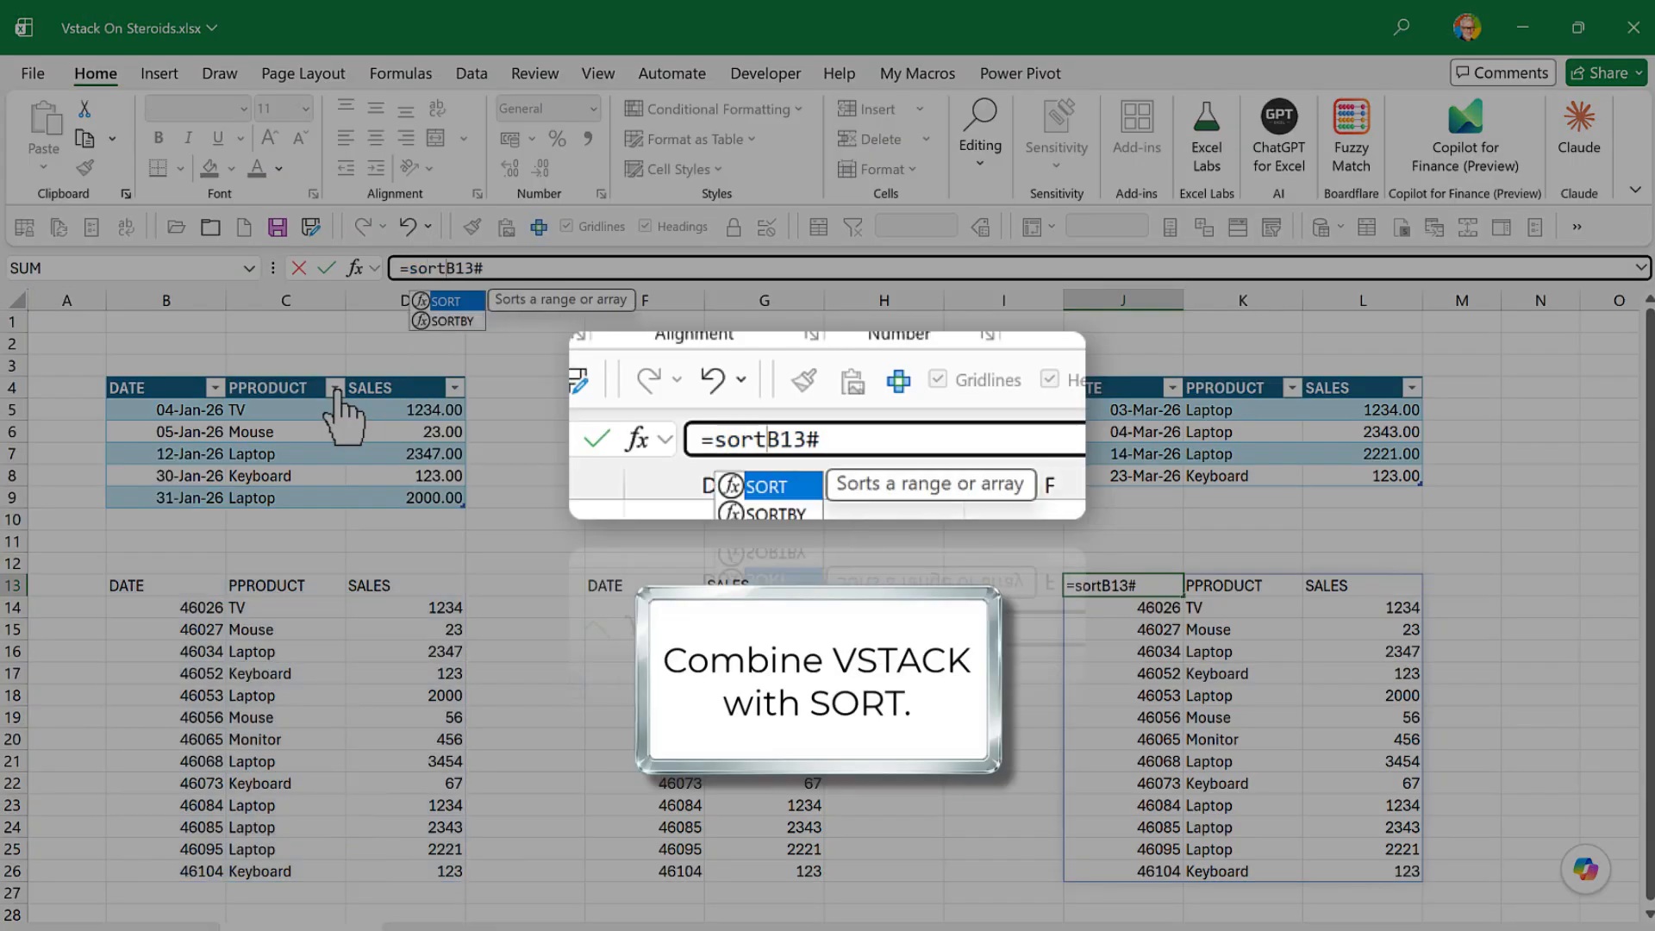
text(()
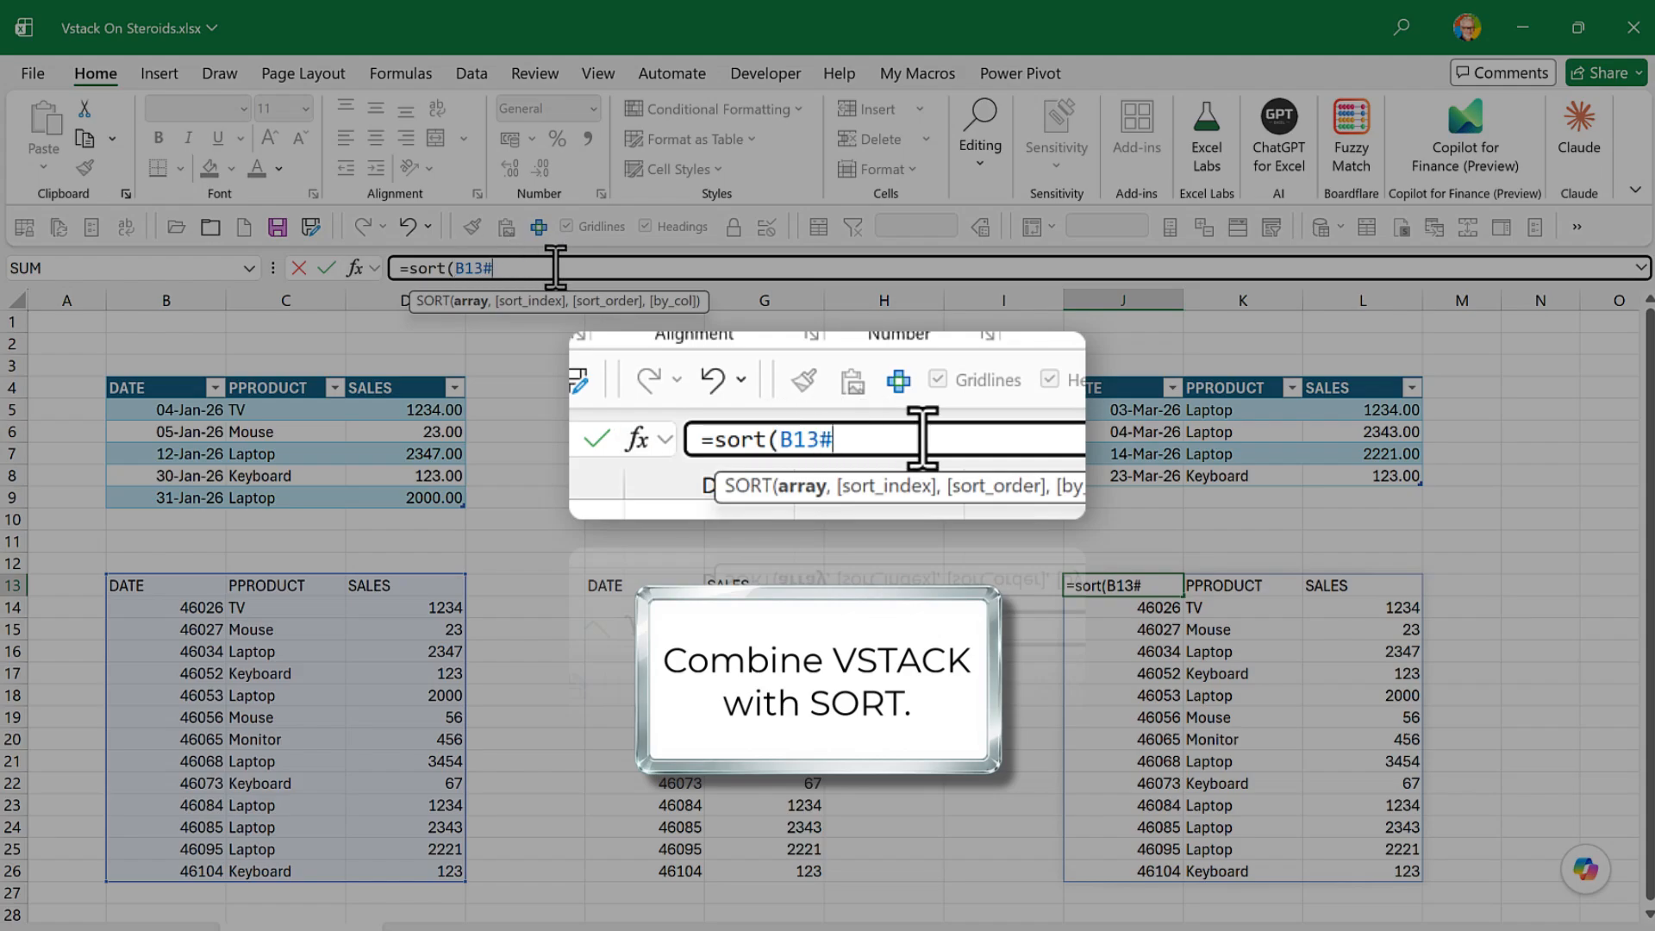
text(,)
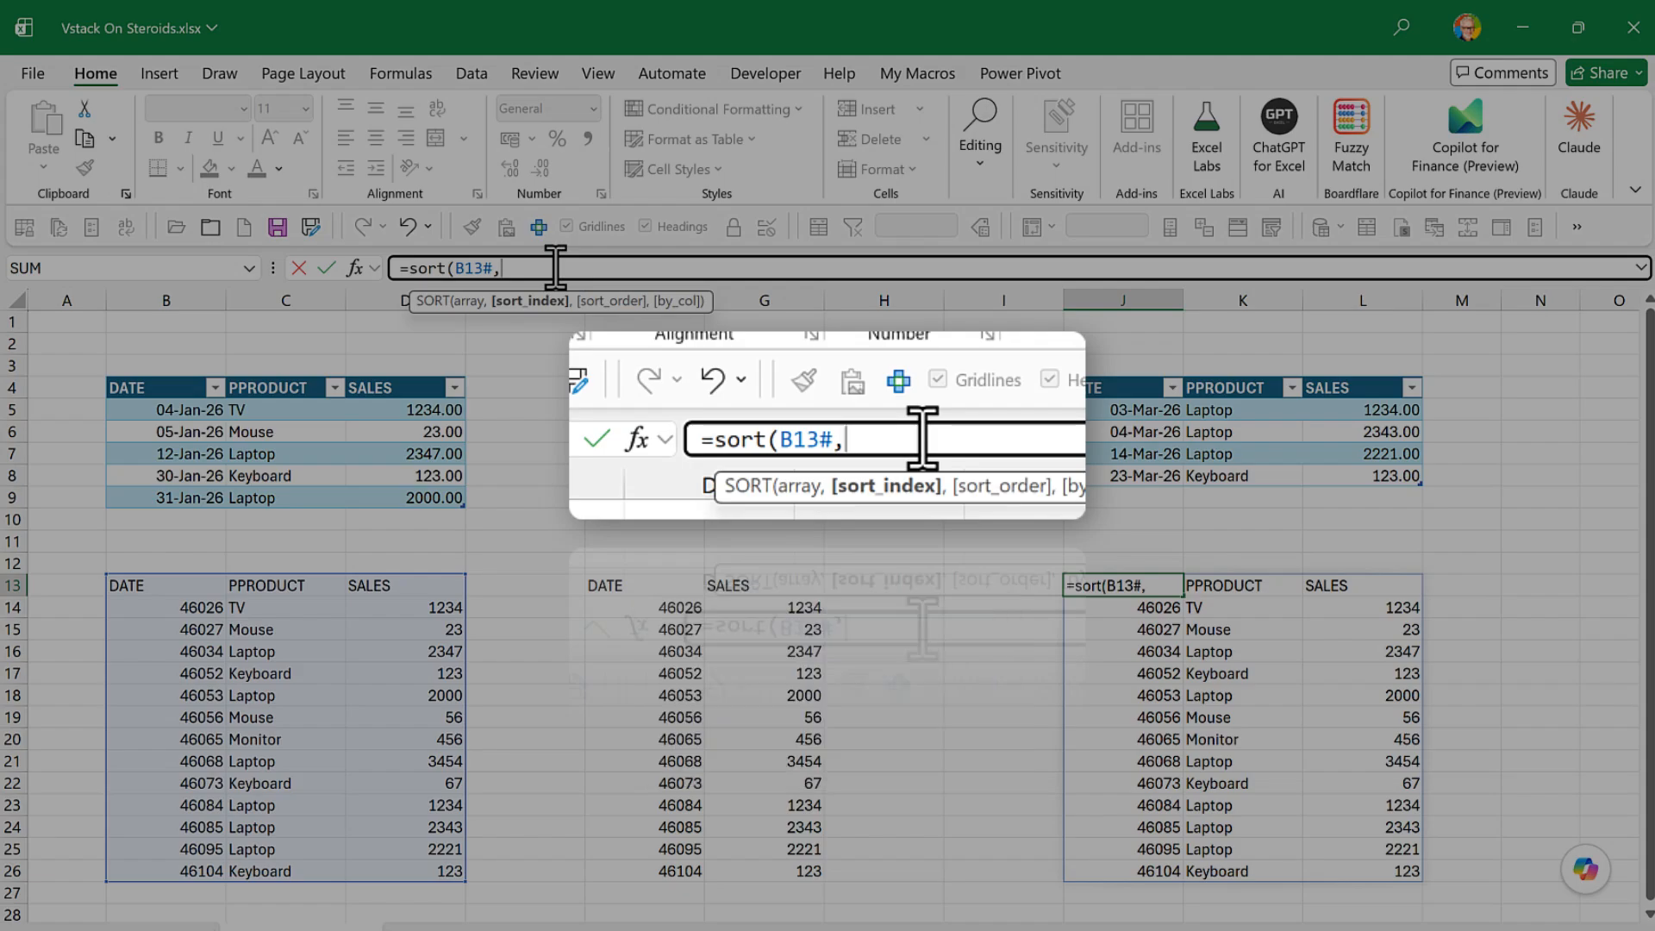
text(2))
key(Return)
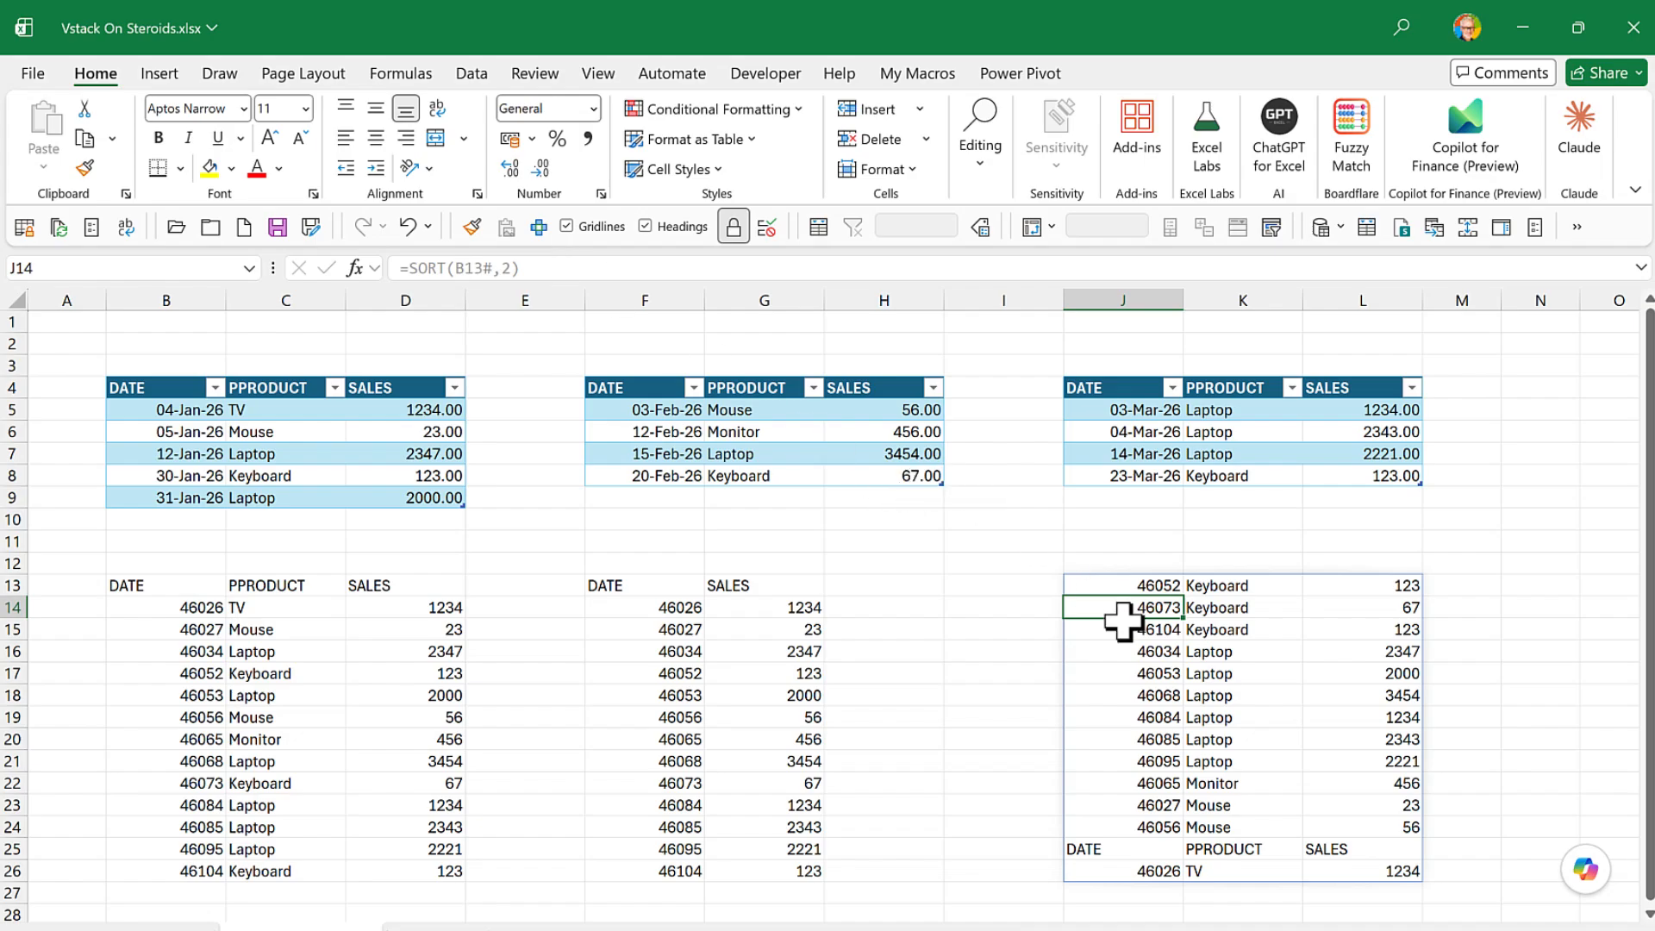
- Inspect the array and sort index arguments of the SORT formula in J13
click(1112, 585)
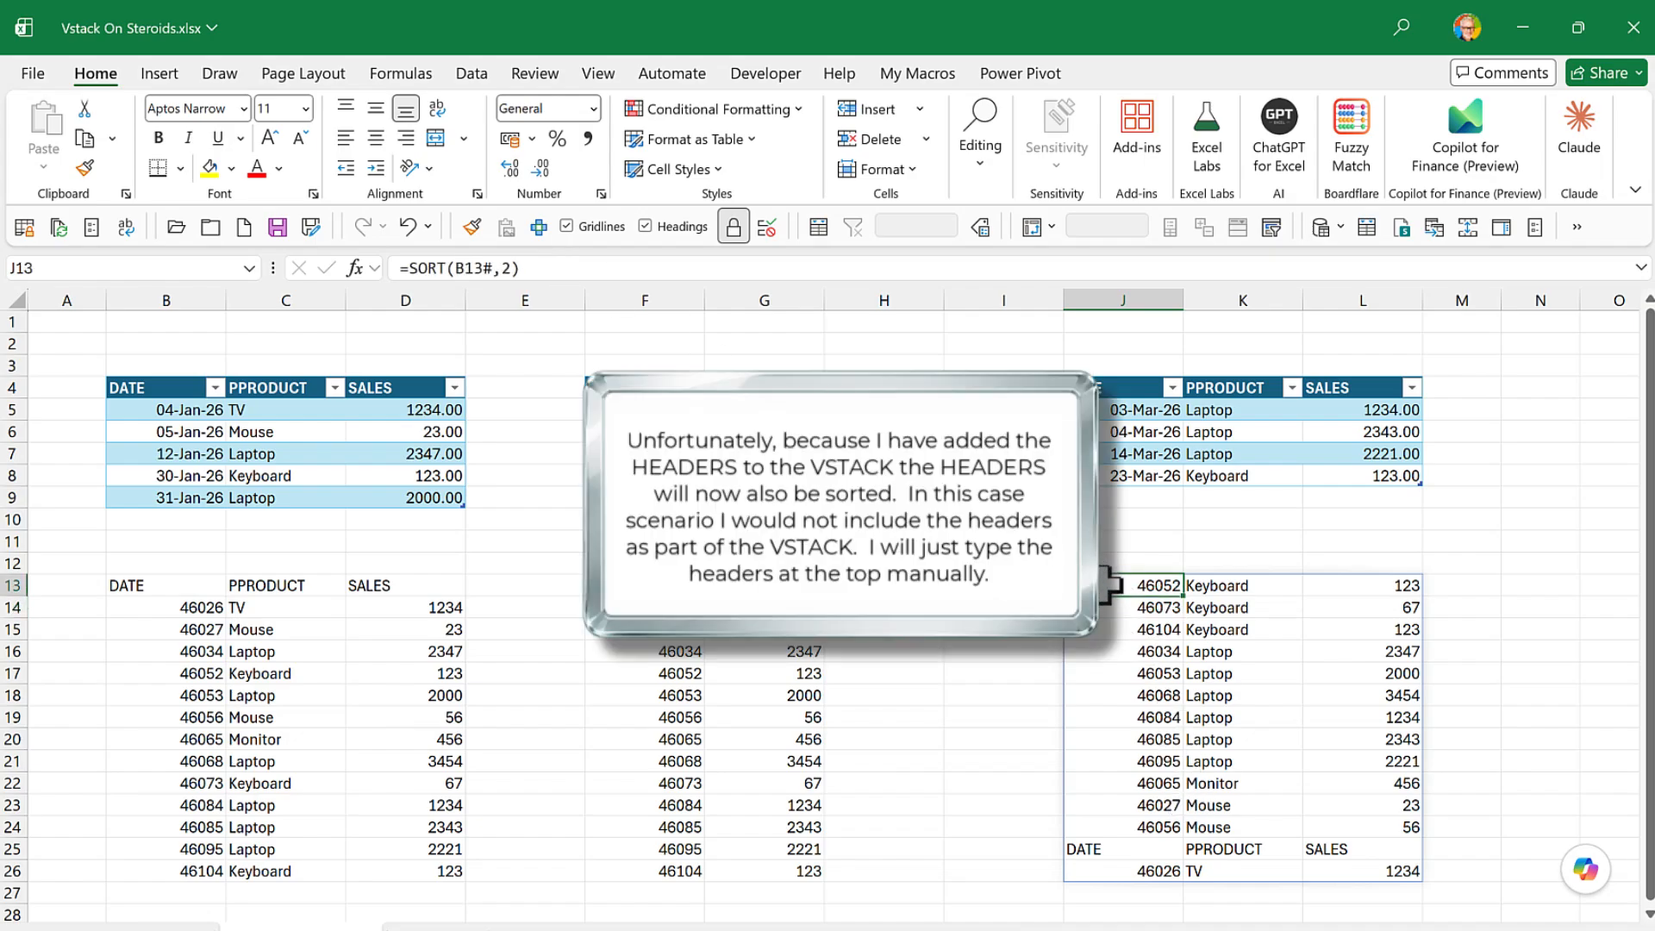
drag(456, 268, 494, 268)
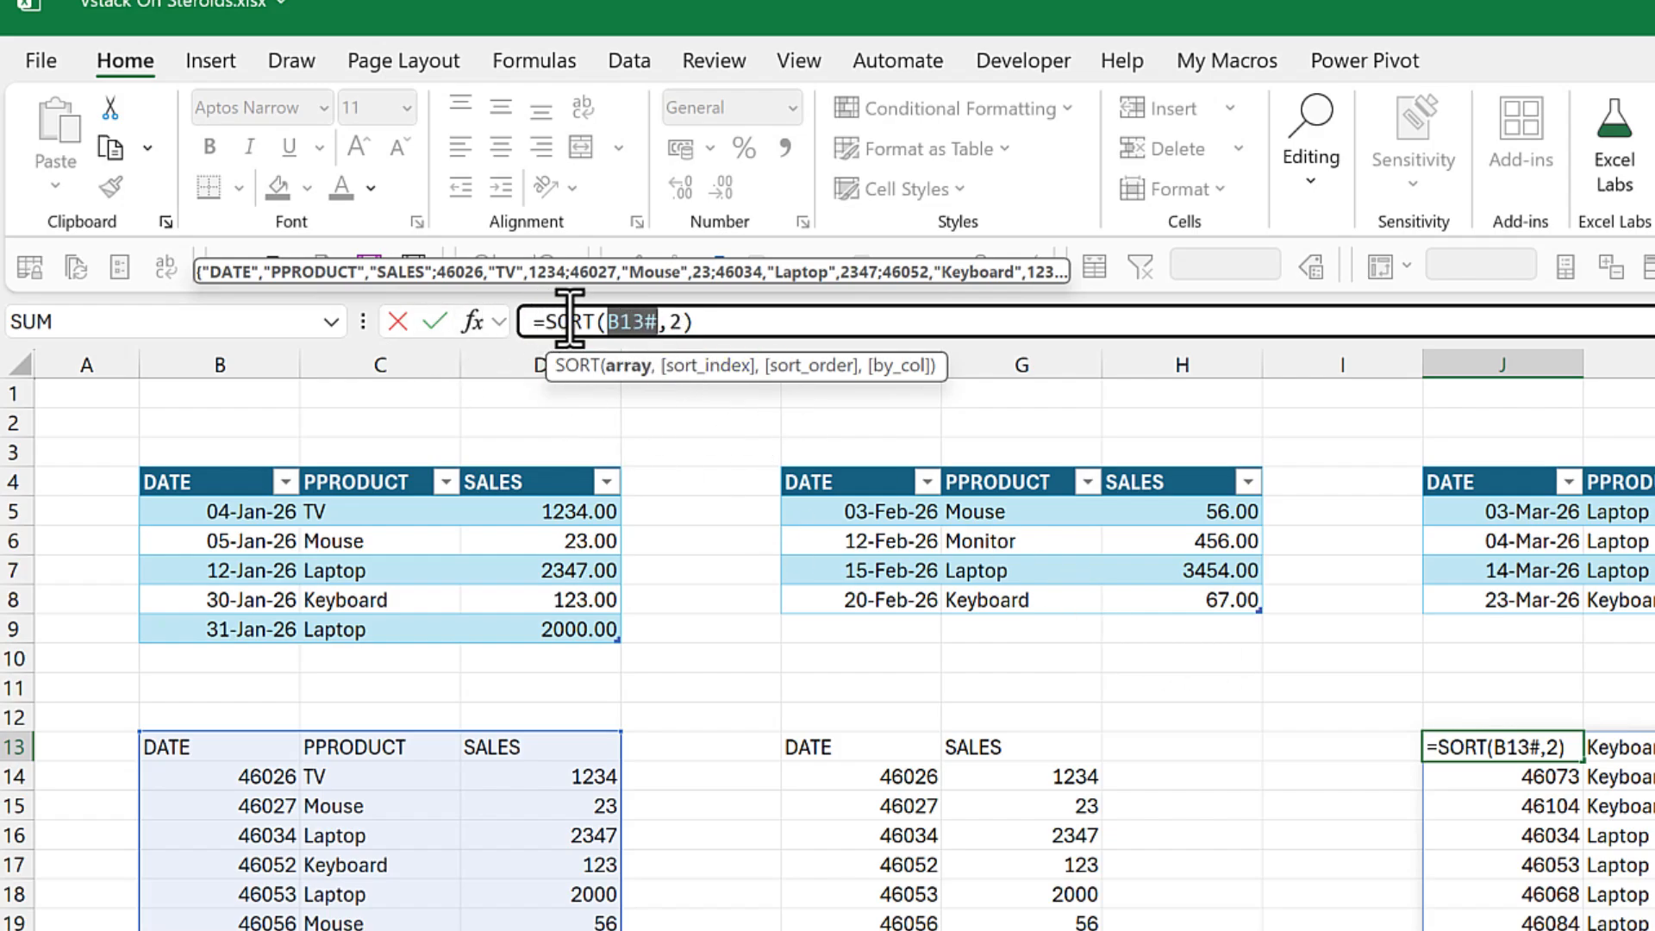
double_click(675, 322)
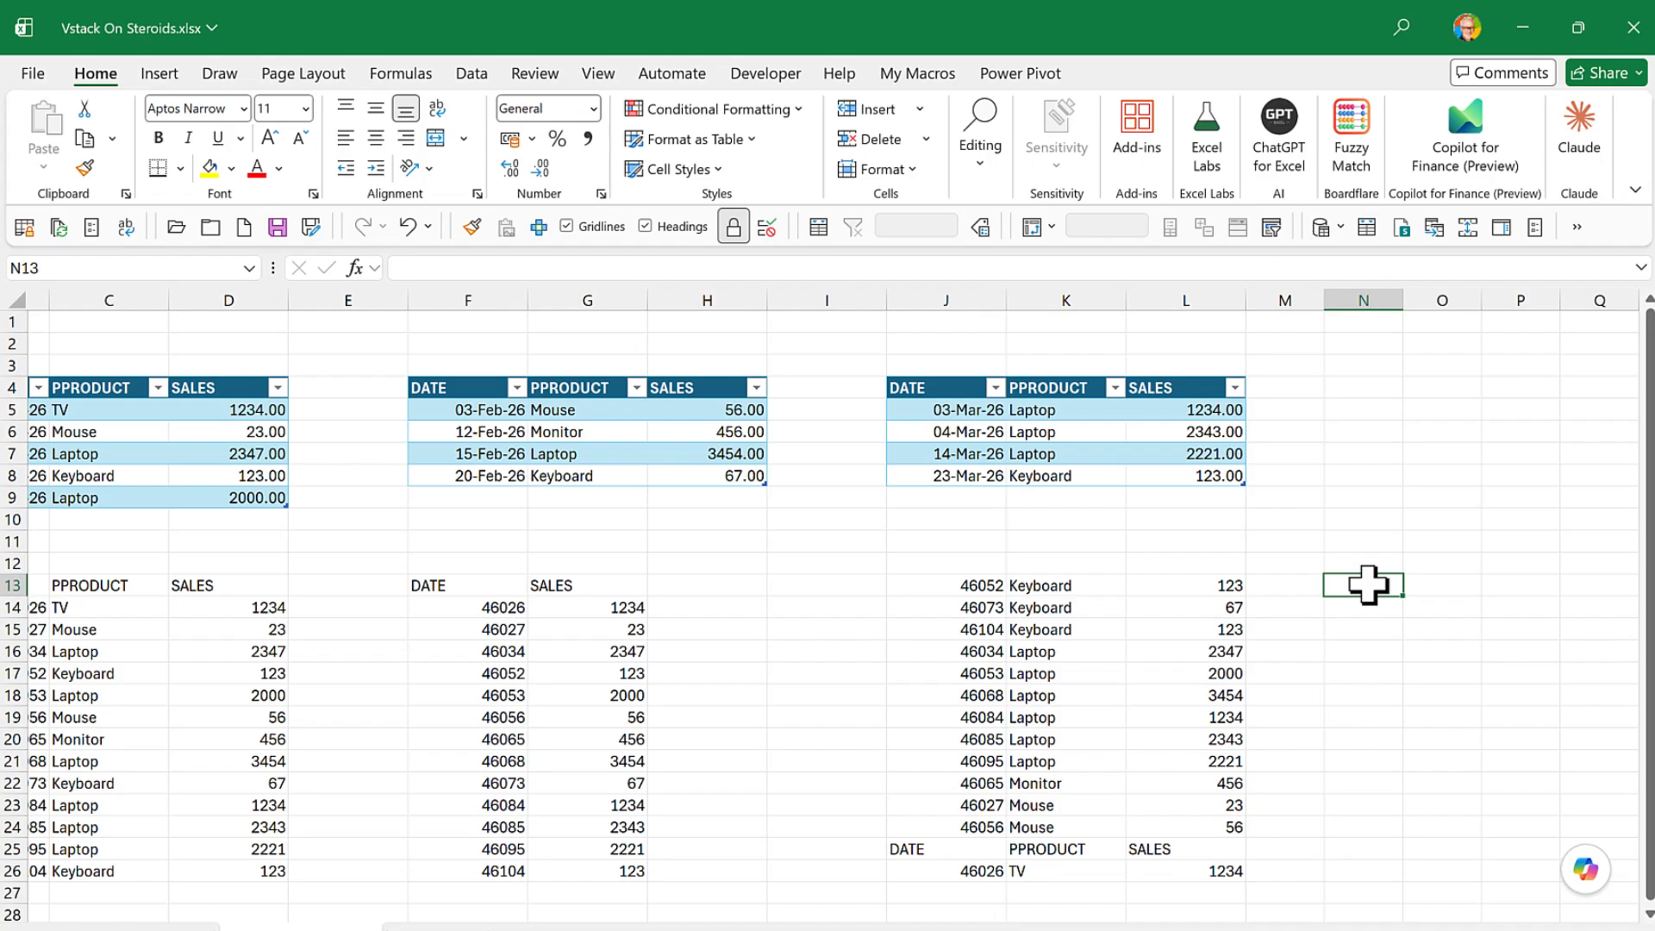
- Enter =CHOOSECOLS(B13#,2) in N13 to return only the product column of the stacked list
text(=)
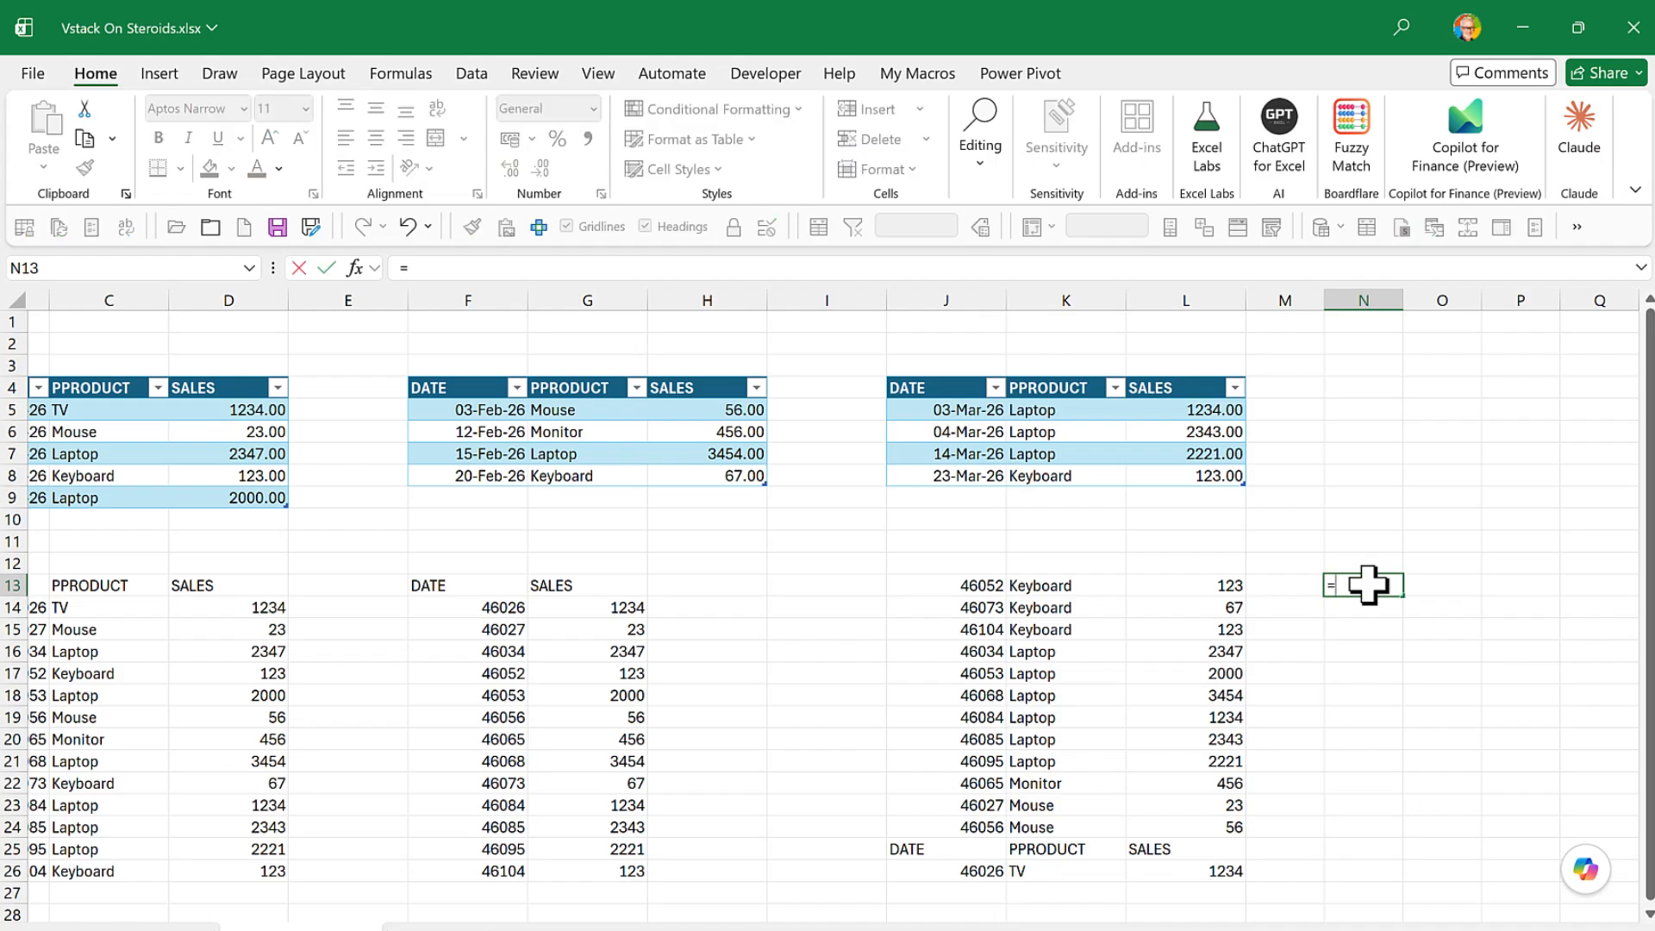
text(choos)
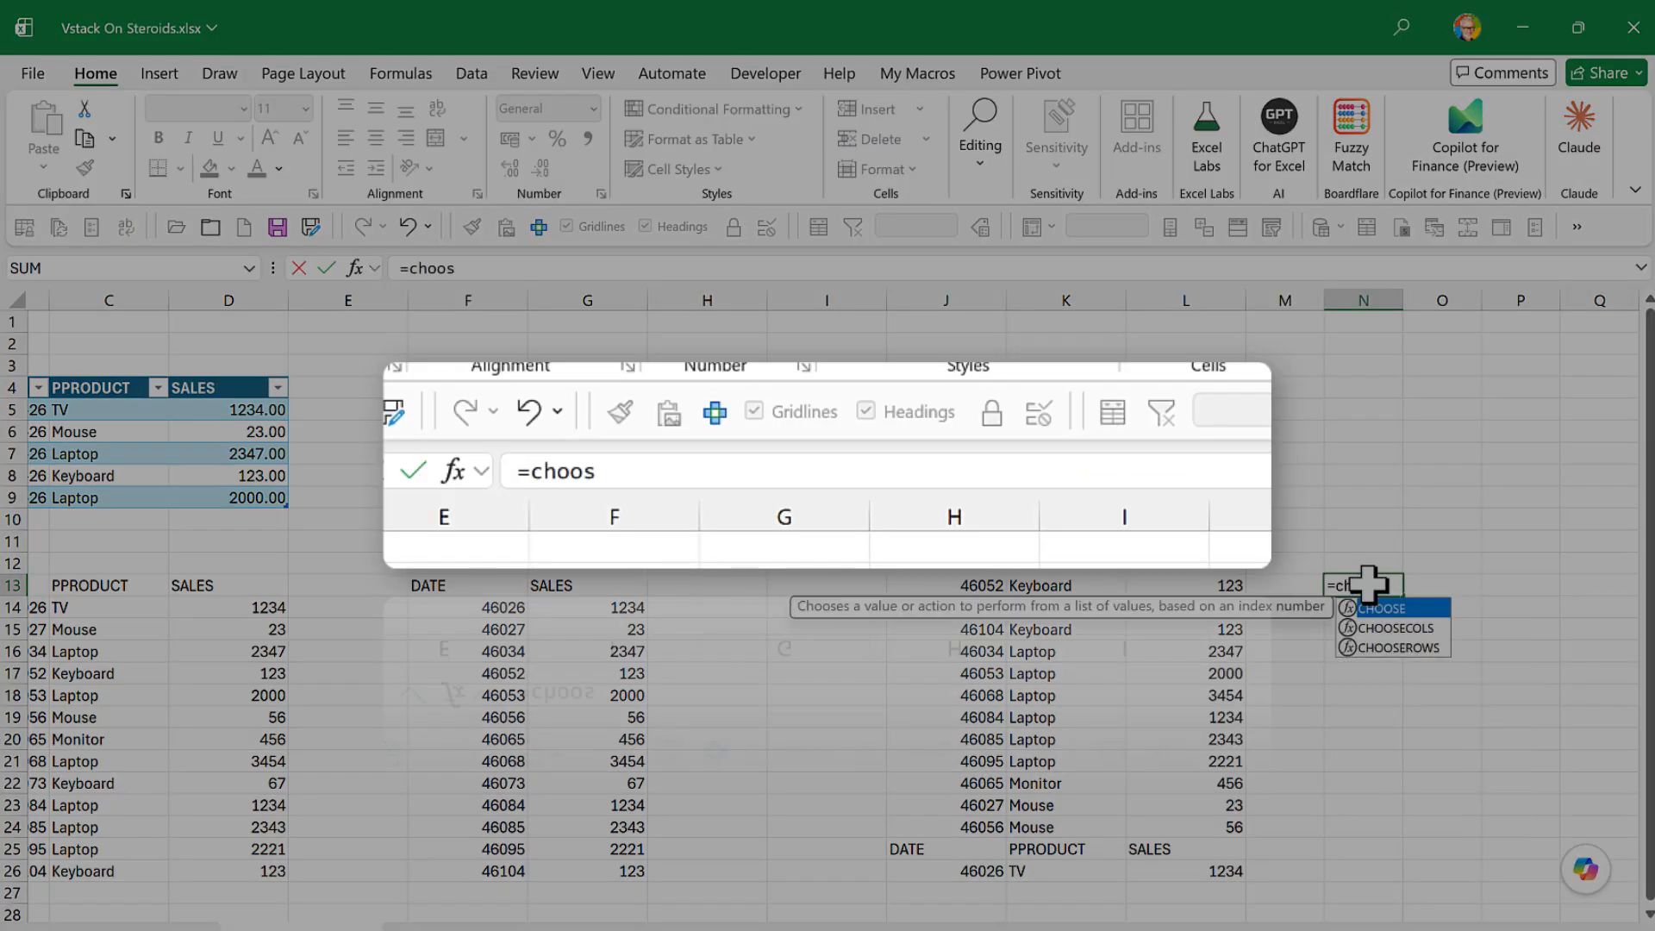
double_click(1400, 629)
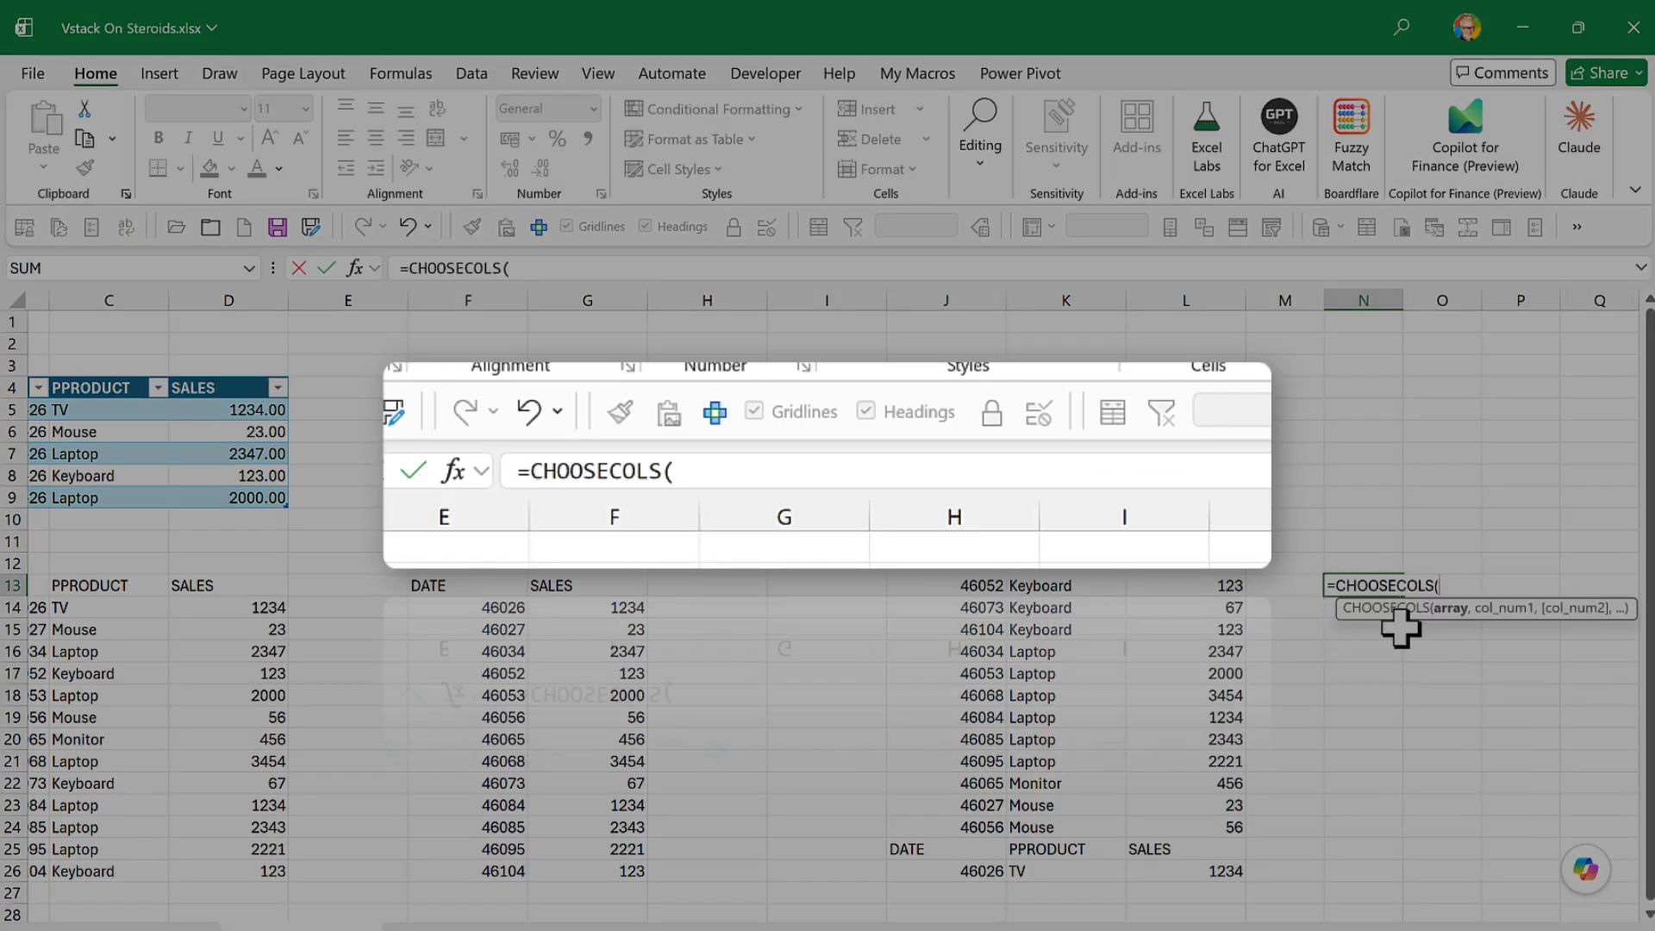
scroll(617, 798, left, 3)
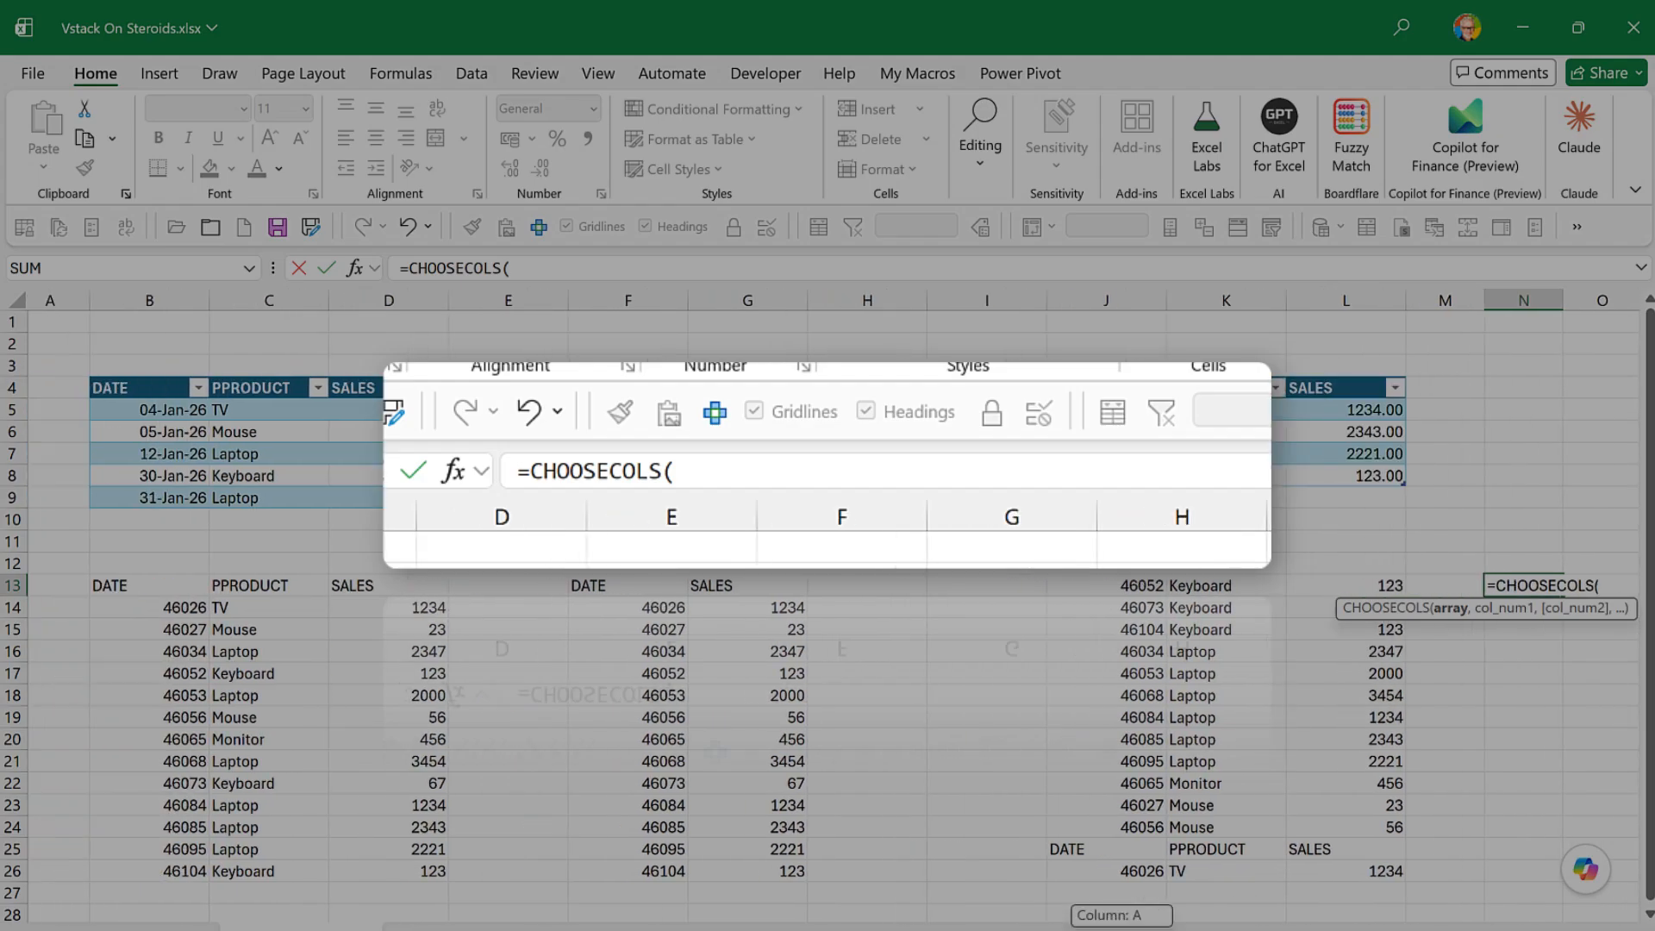
click(143, 584)
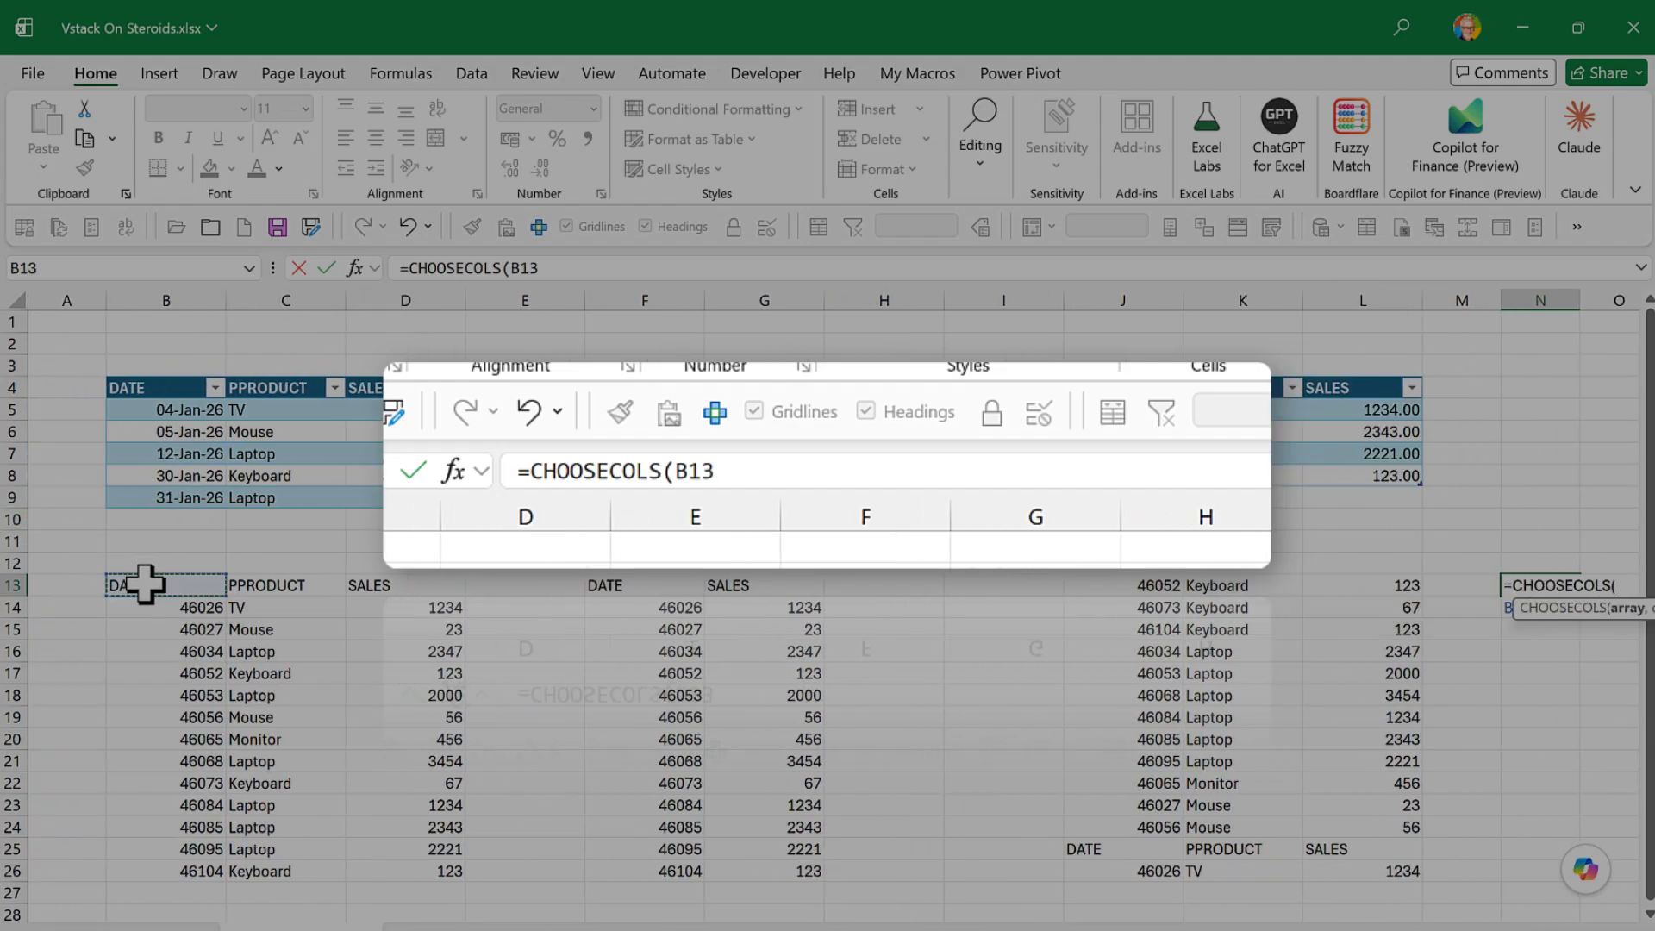
click(552, 275)
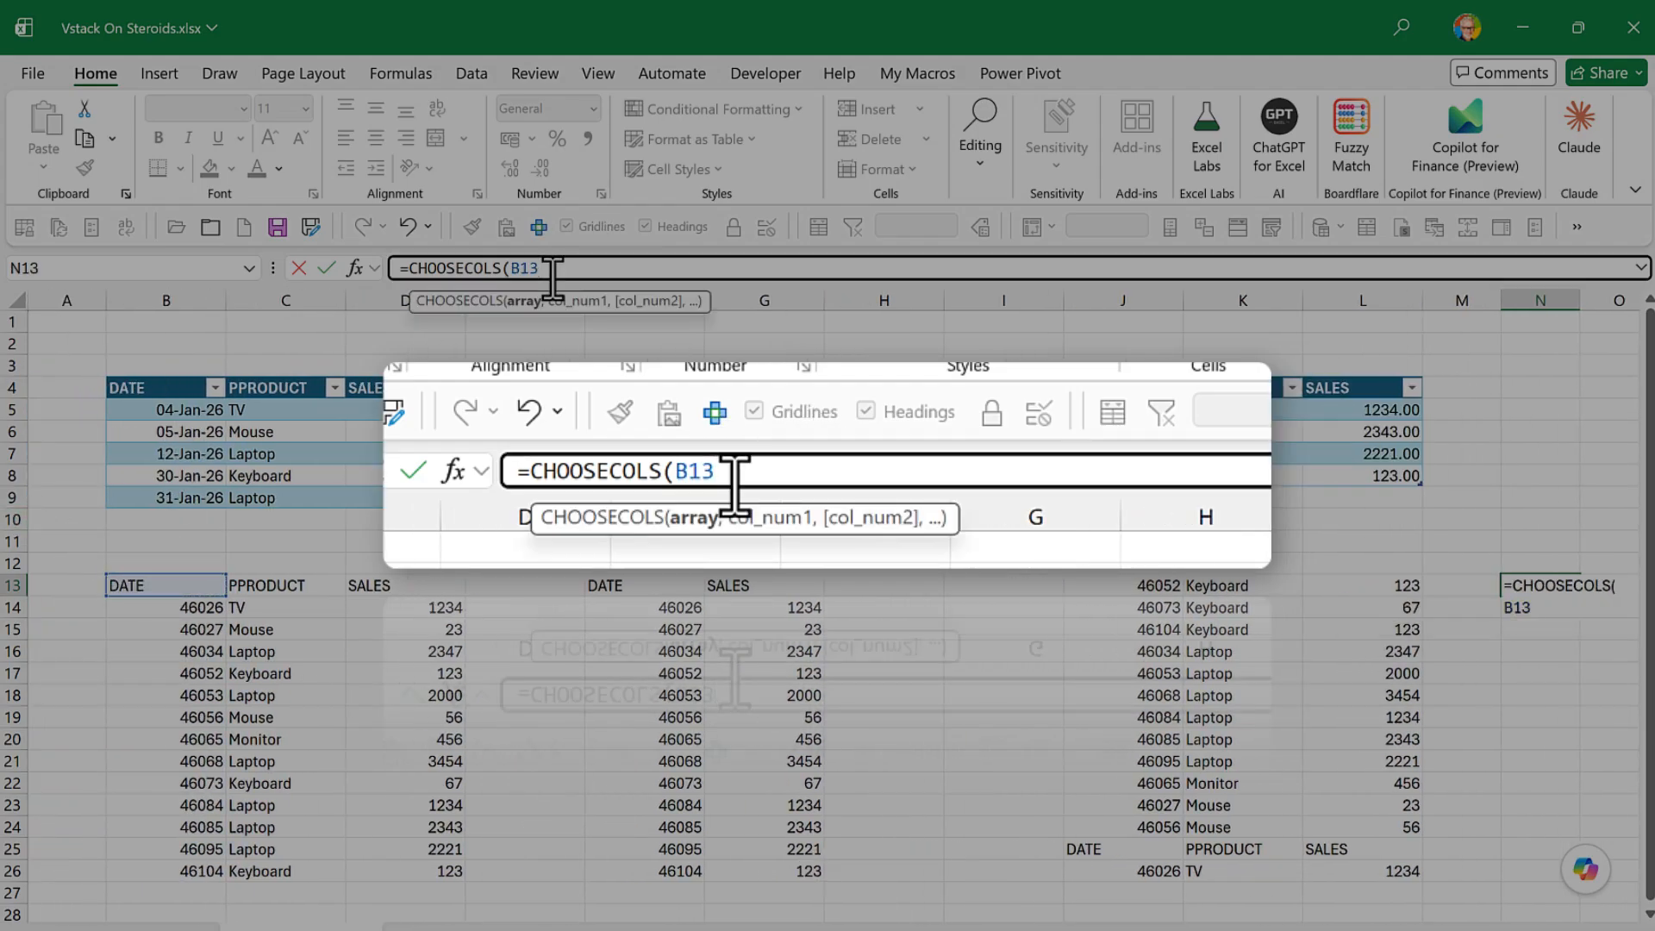
text(#)
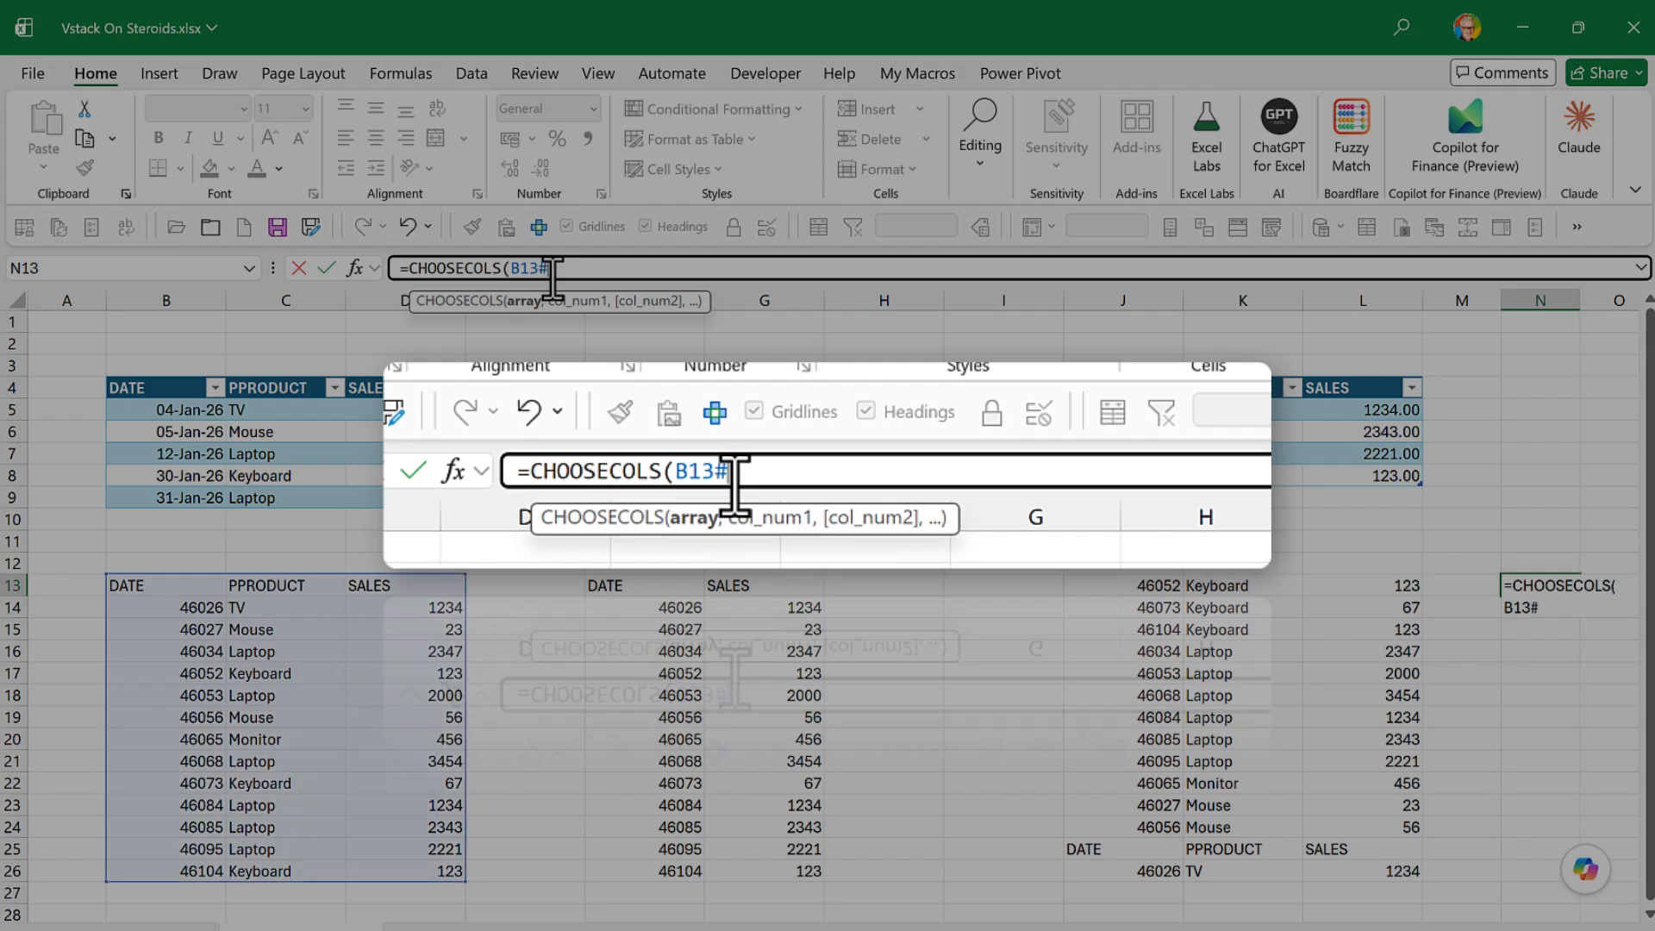
text(,)
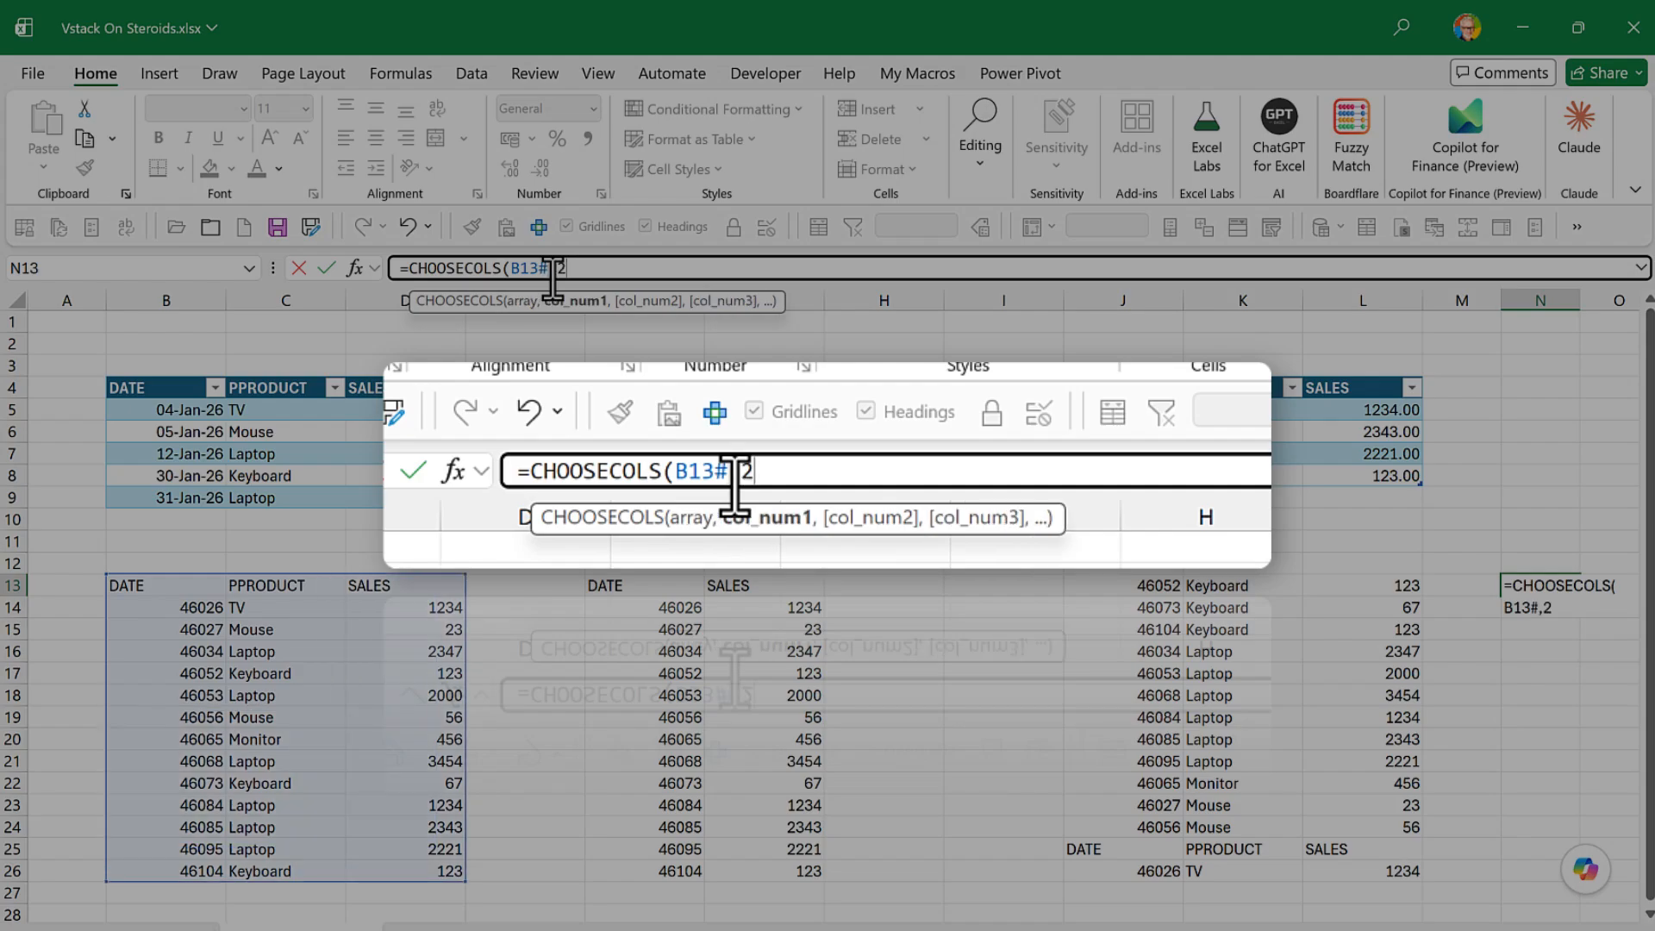
text(2))
key(Return)
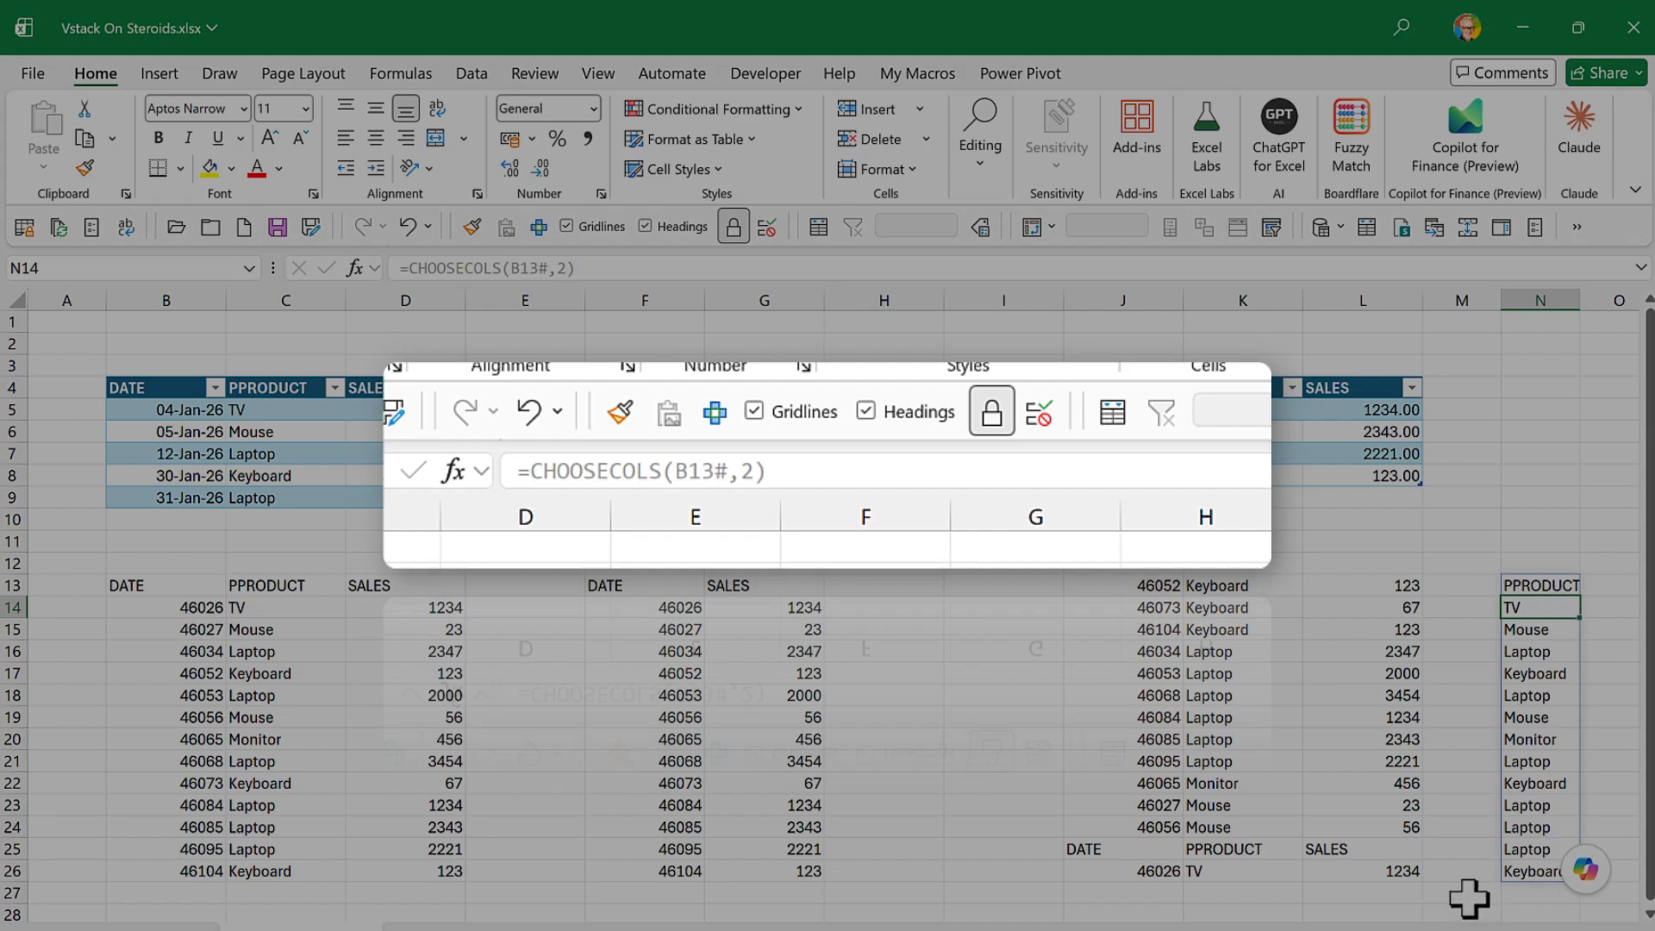
- Wrap the CHOOSECOLS formula in N13 in UNIQUE and widen column N to fit the product header
scroll(1482, 851, right, 2)
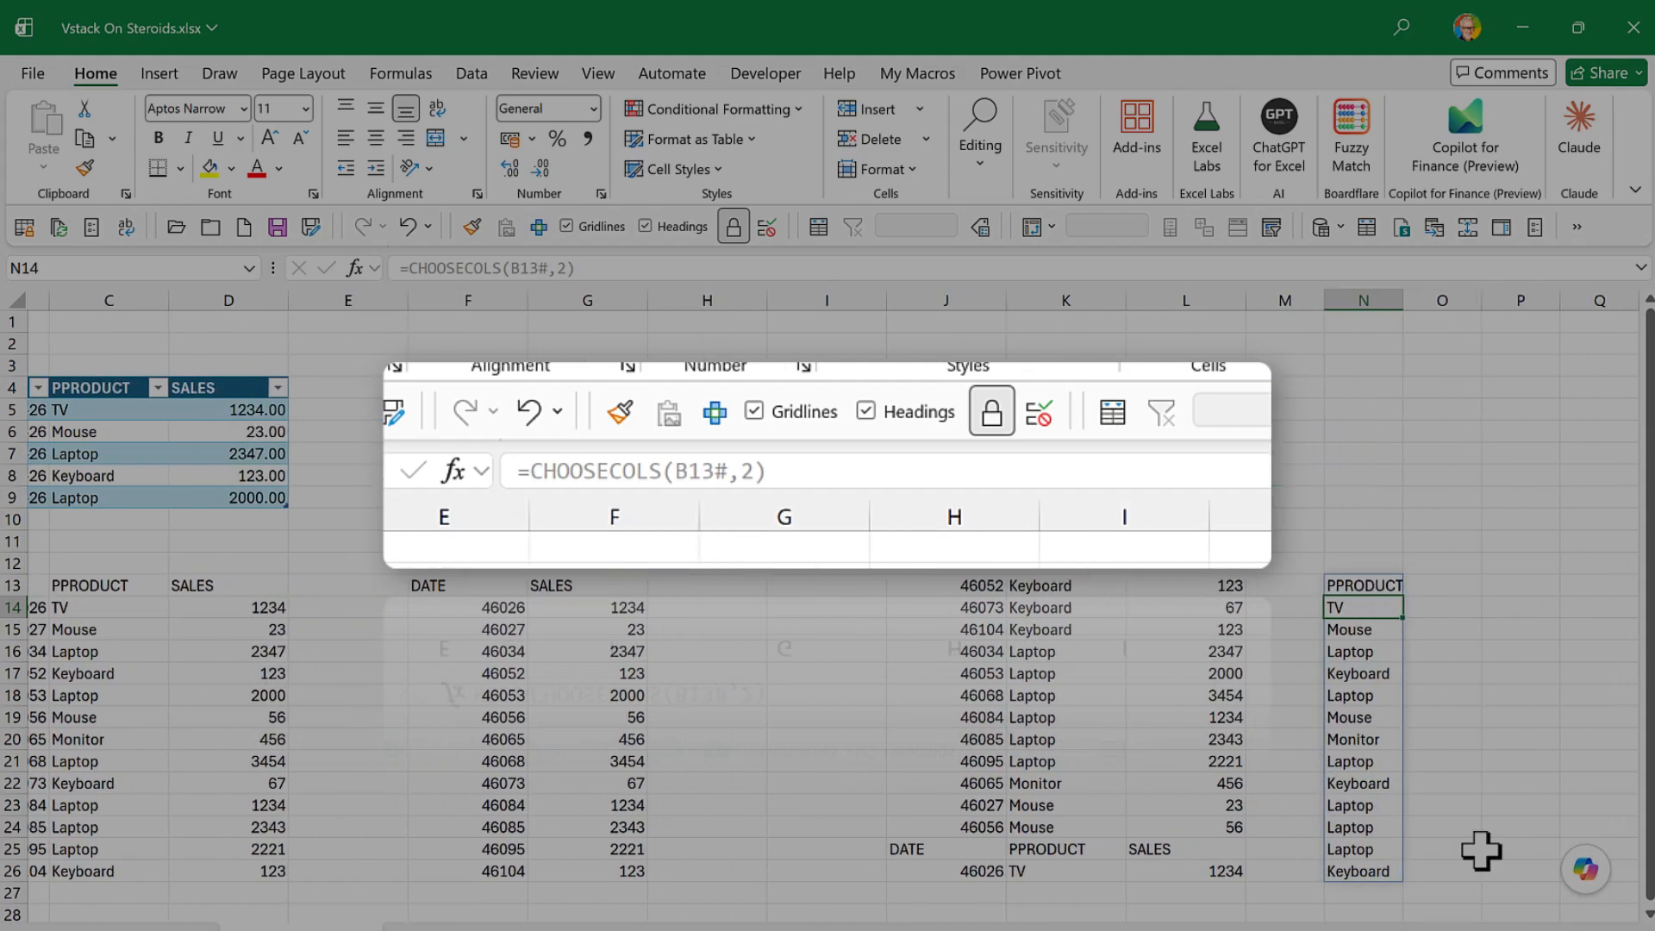
click(1350, 586)
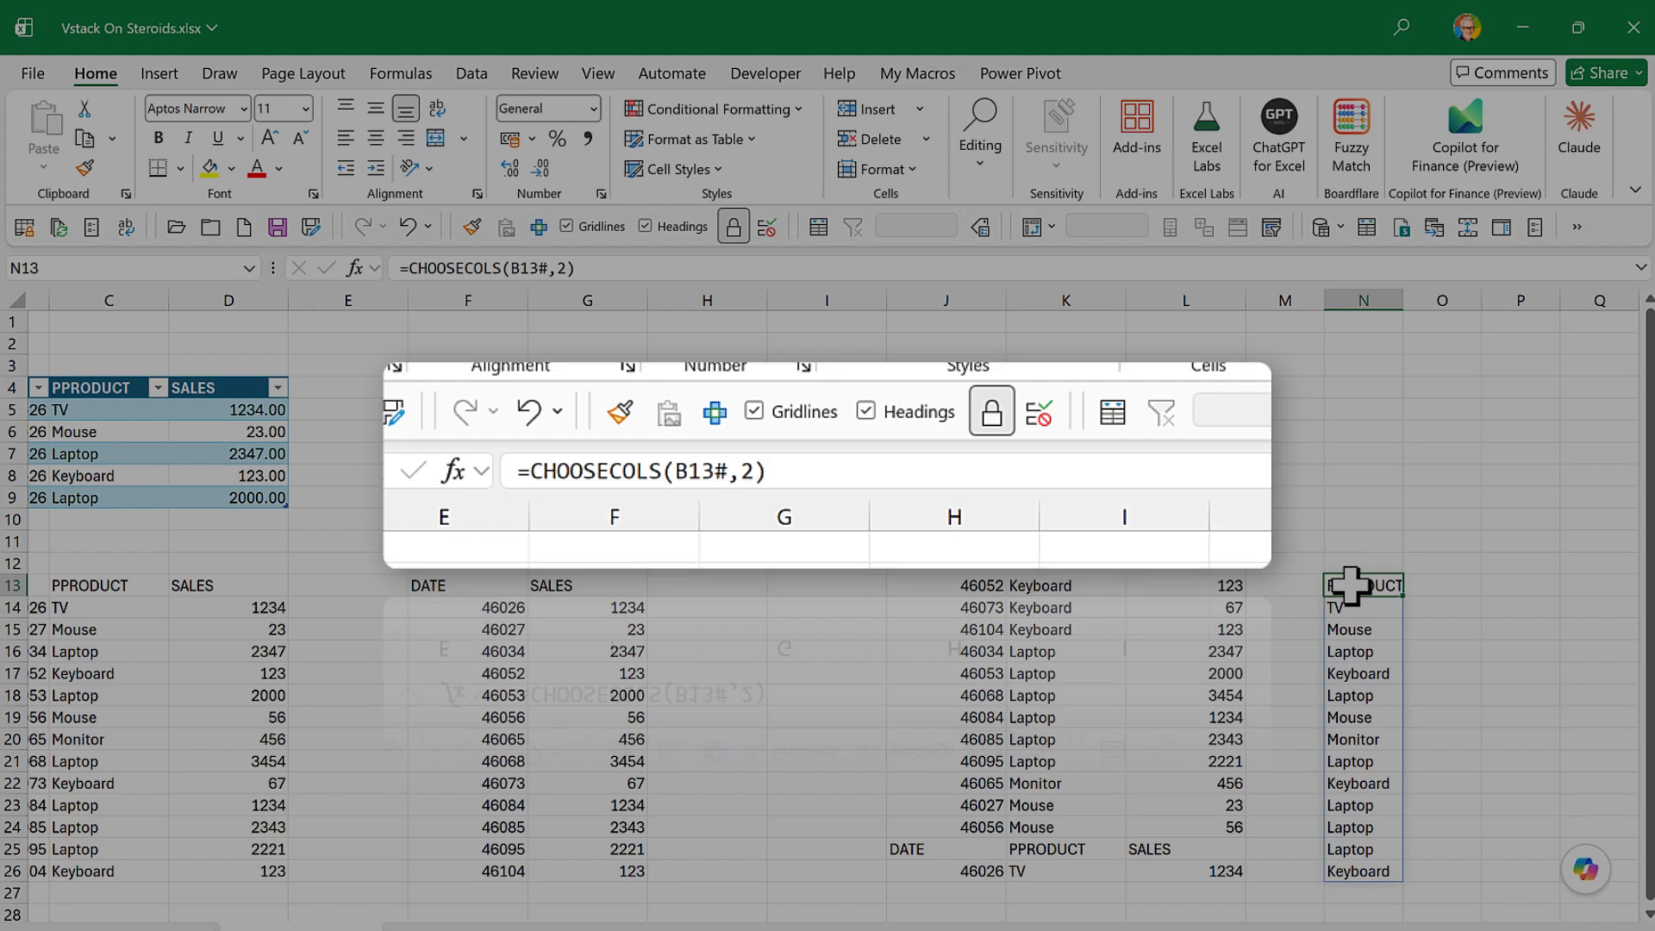
click(406, 268)
text(uniqu)
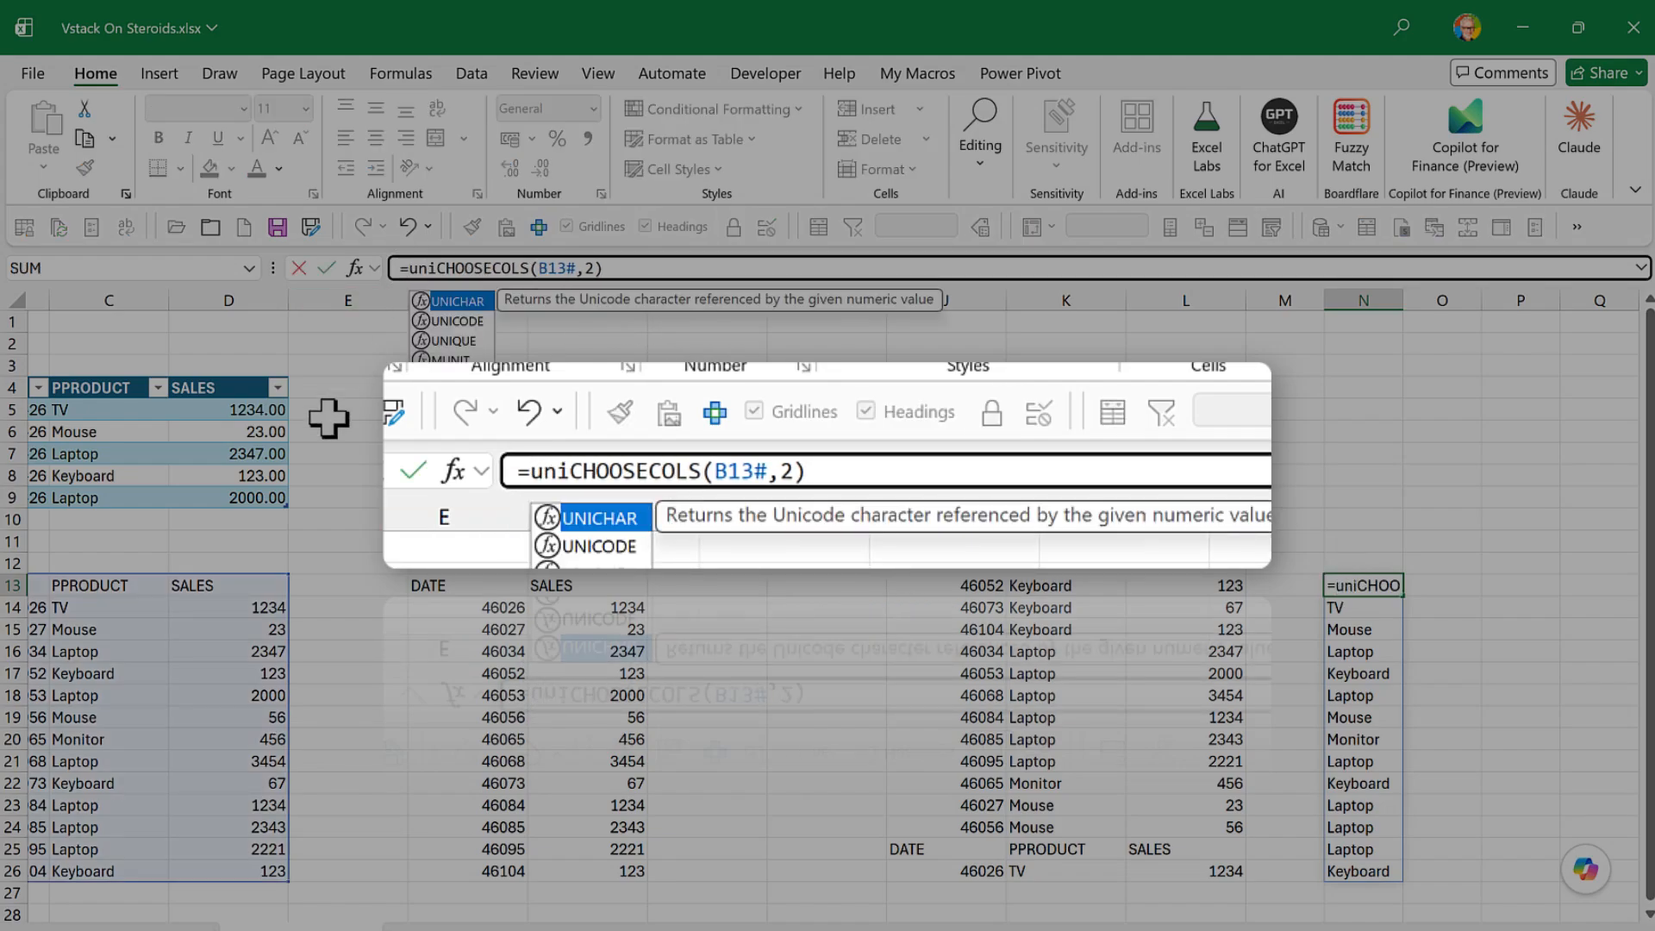
text(e)
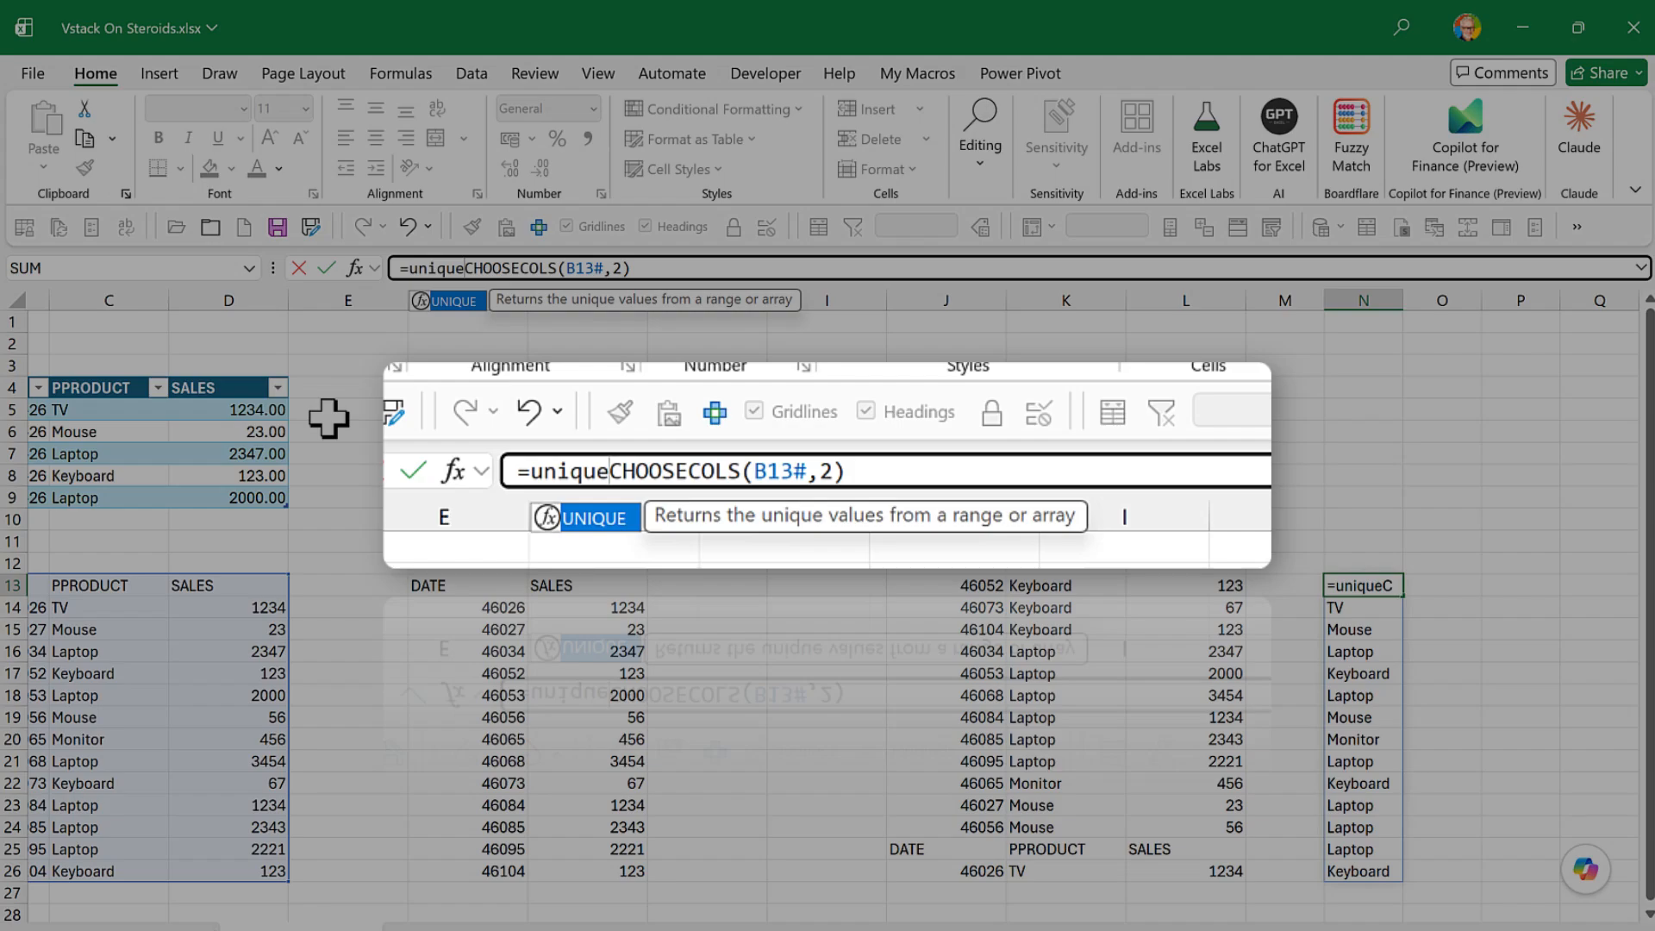
text(()
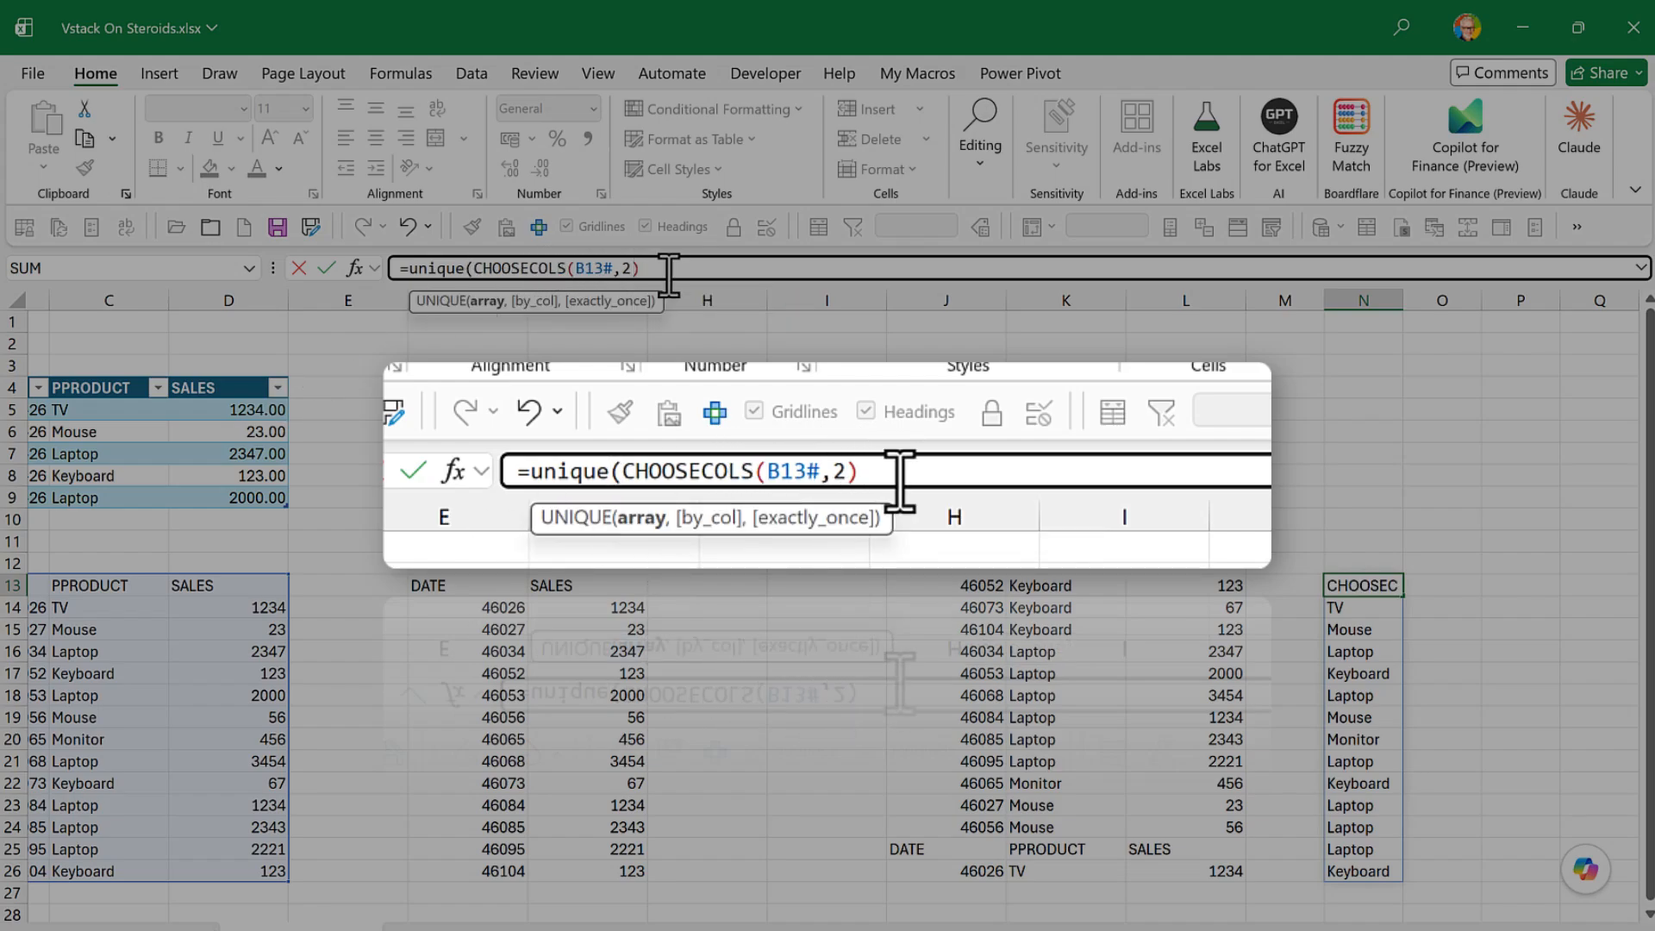
text())
key(Return)
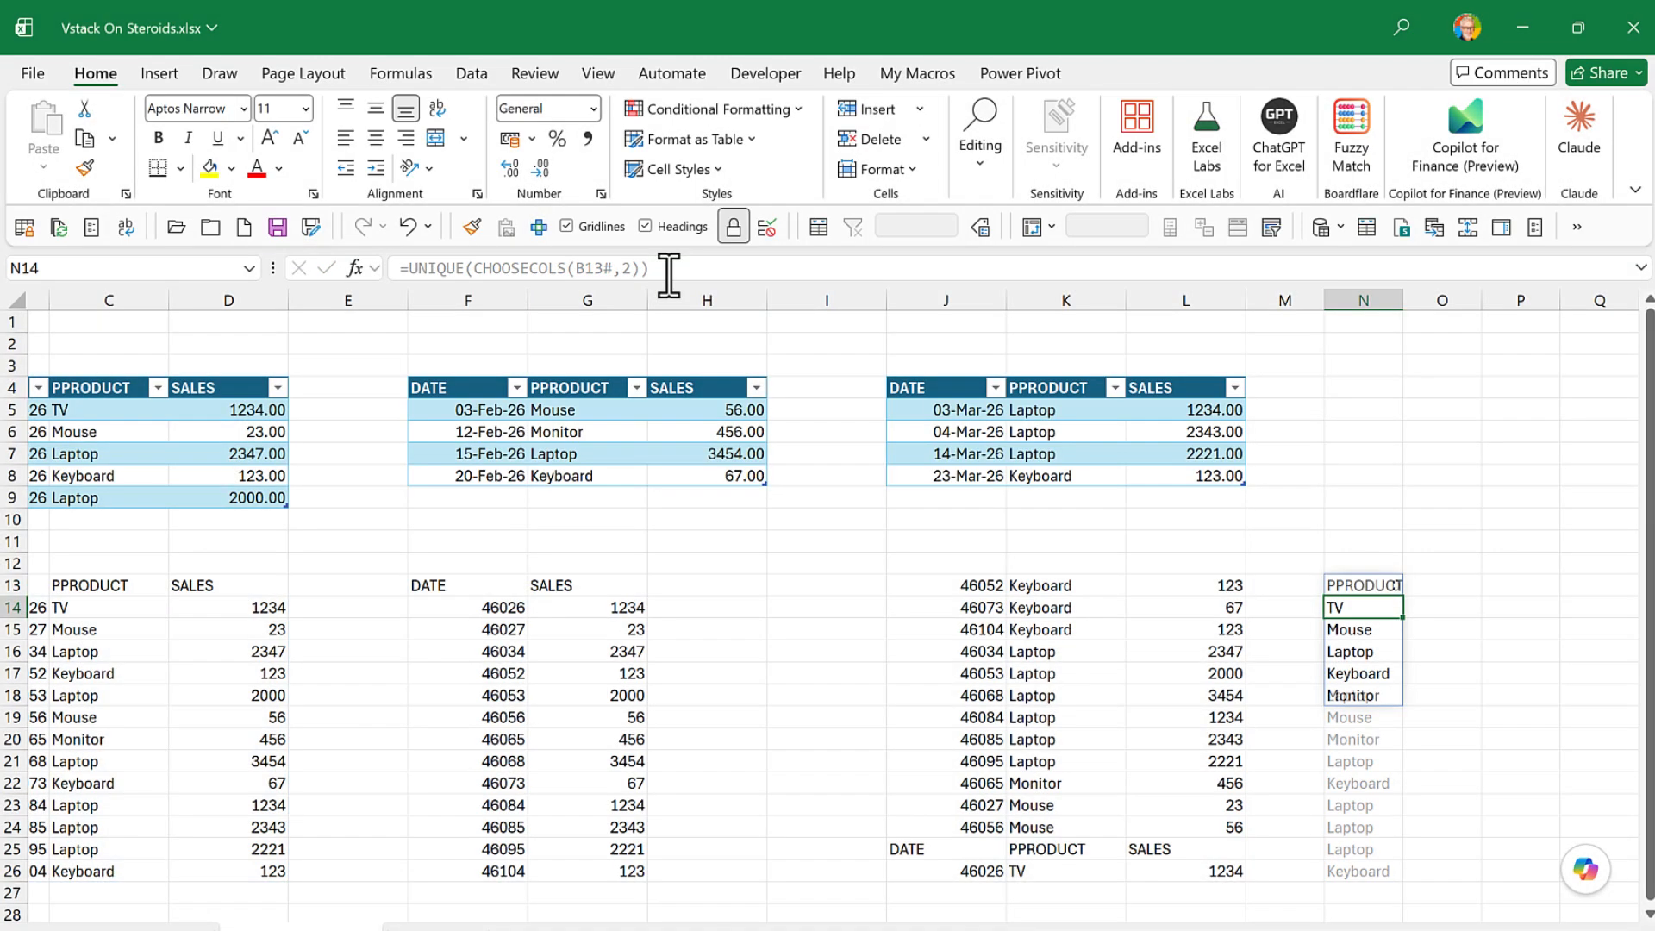
drag(1403, 300, 1433, 304)
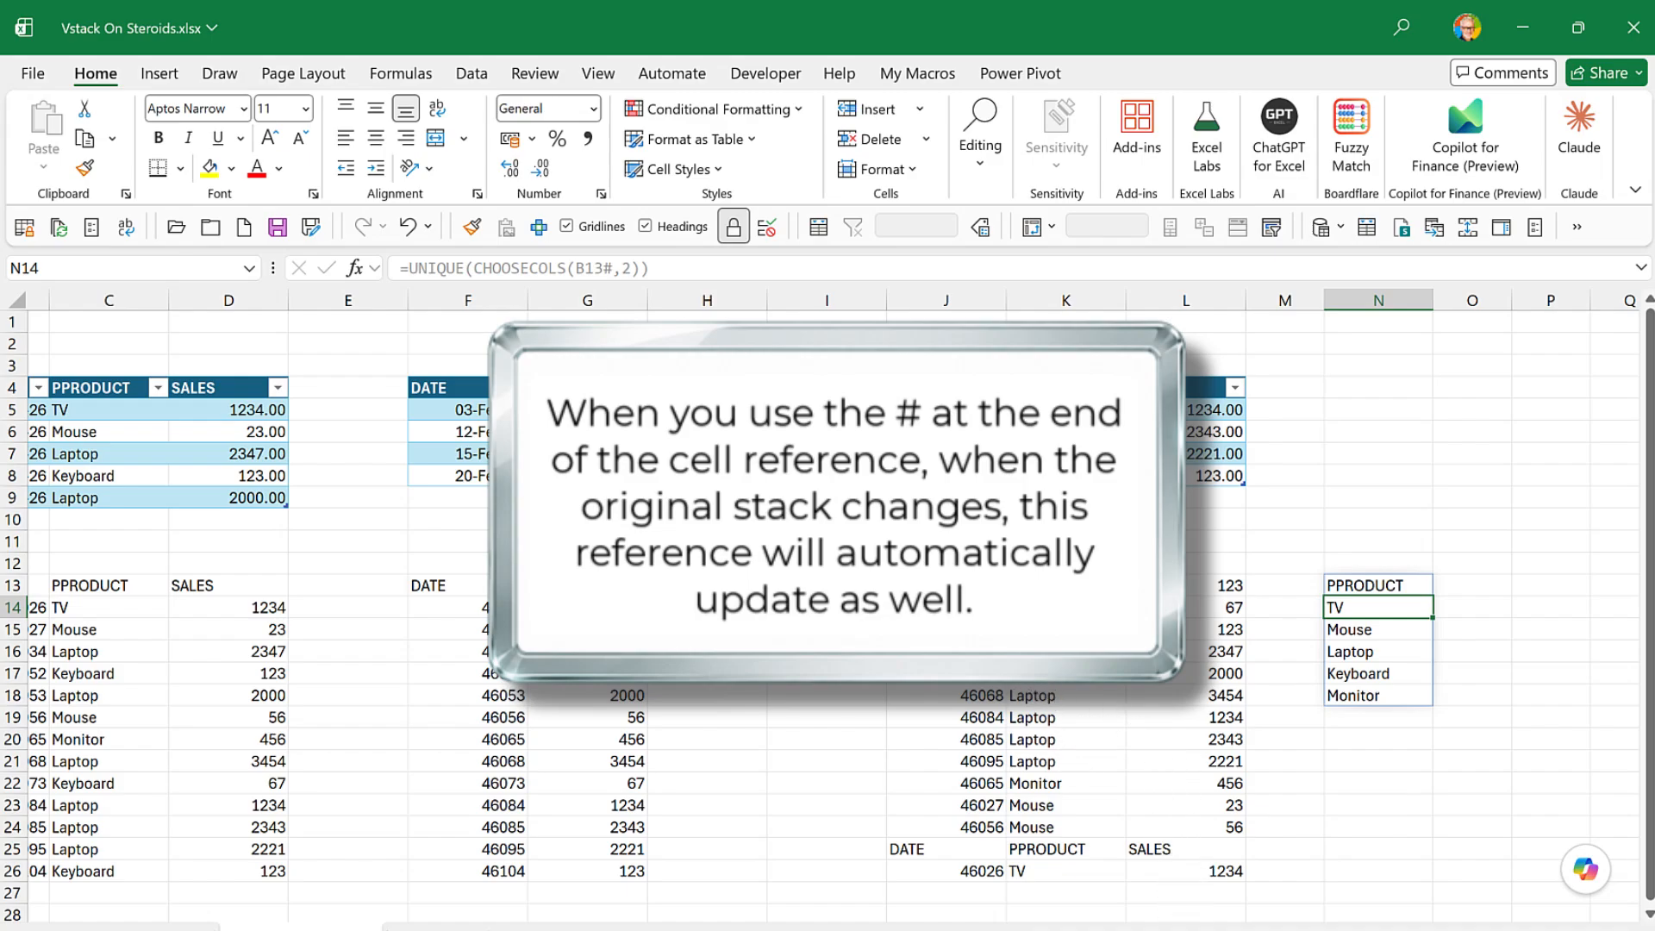
- Start a SORT formula in B29 with the spilled reference B13# as its array
scroll(1194, 738, right, 1)
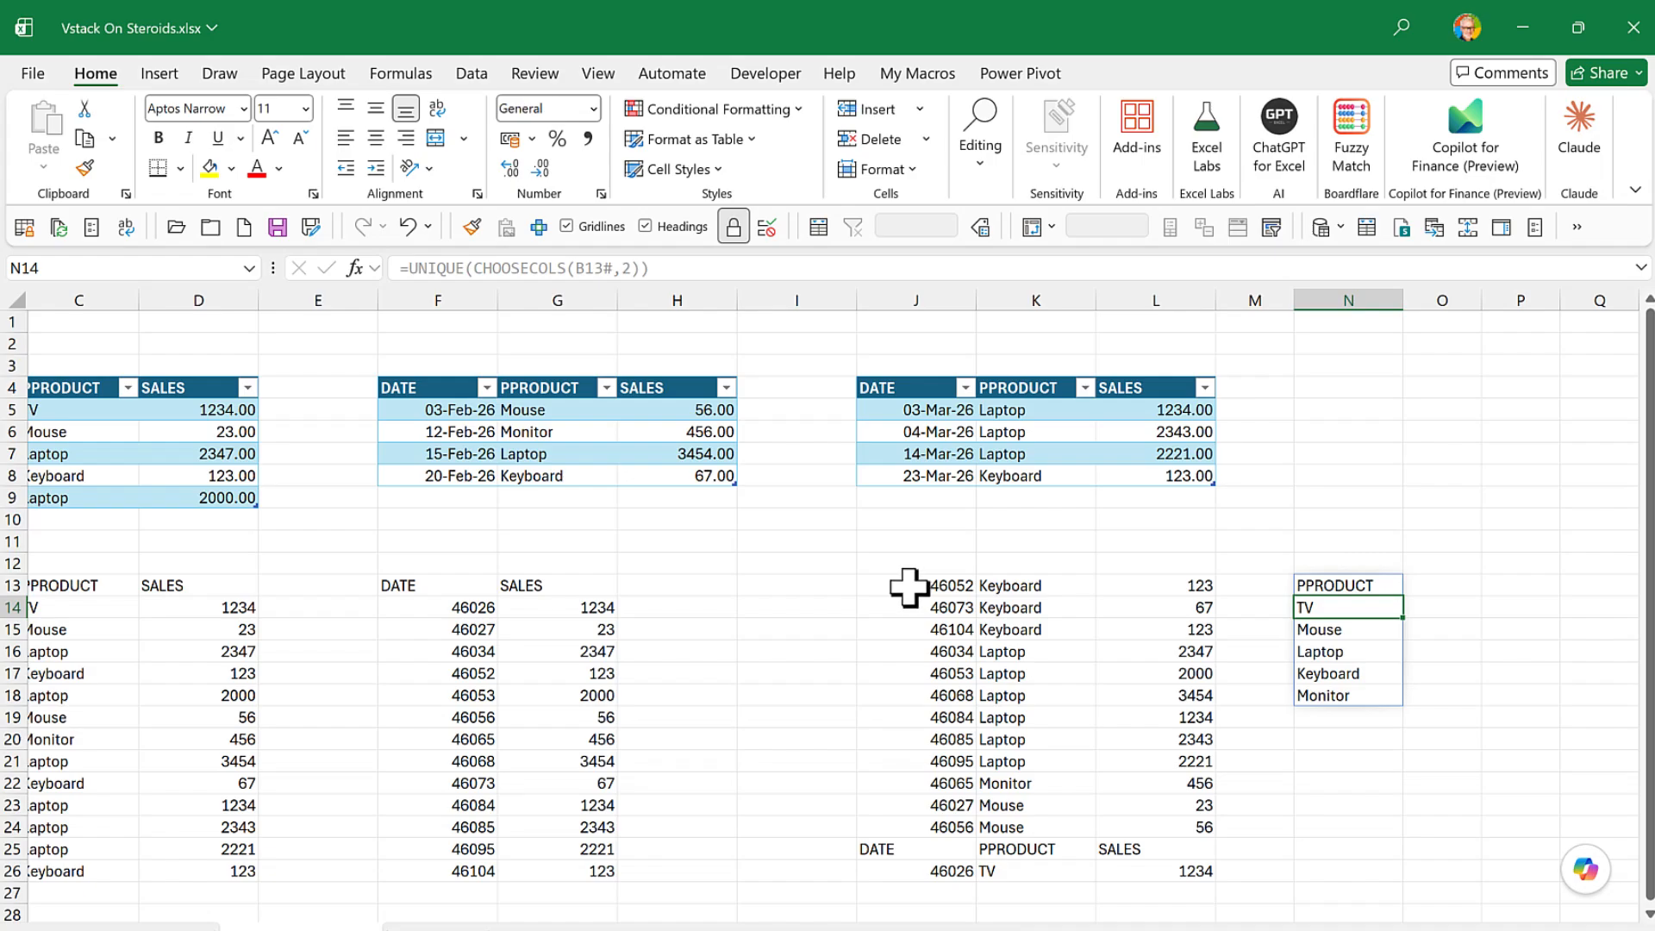
scroll(833, 603, left, 2)
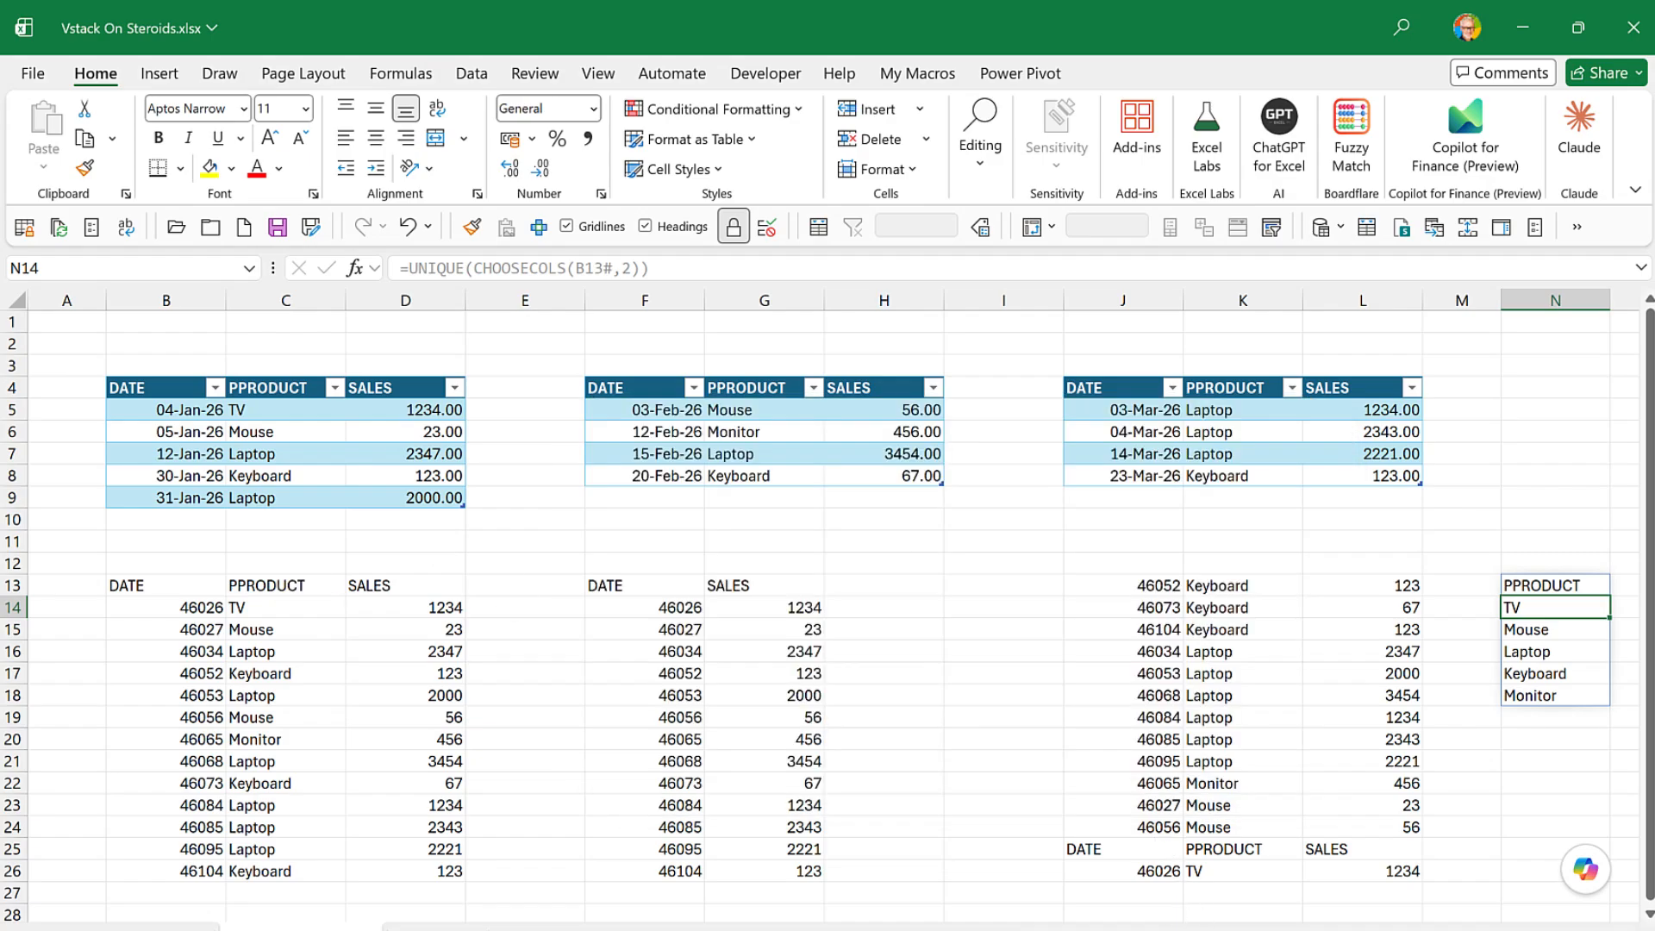
mouse_move(1190, 929)
mouse_down()
mouse_move(1233, 930)
mouse_move(1191, 929)
mouse_up()
scroll(140, 800, down, 2)
scroll(141, 800, up, 2)
scroll(141, 800, down, 2)
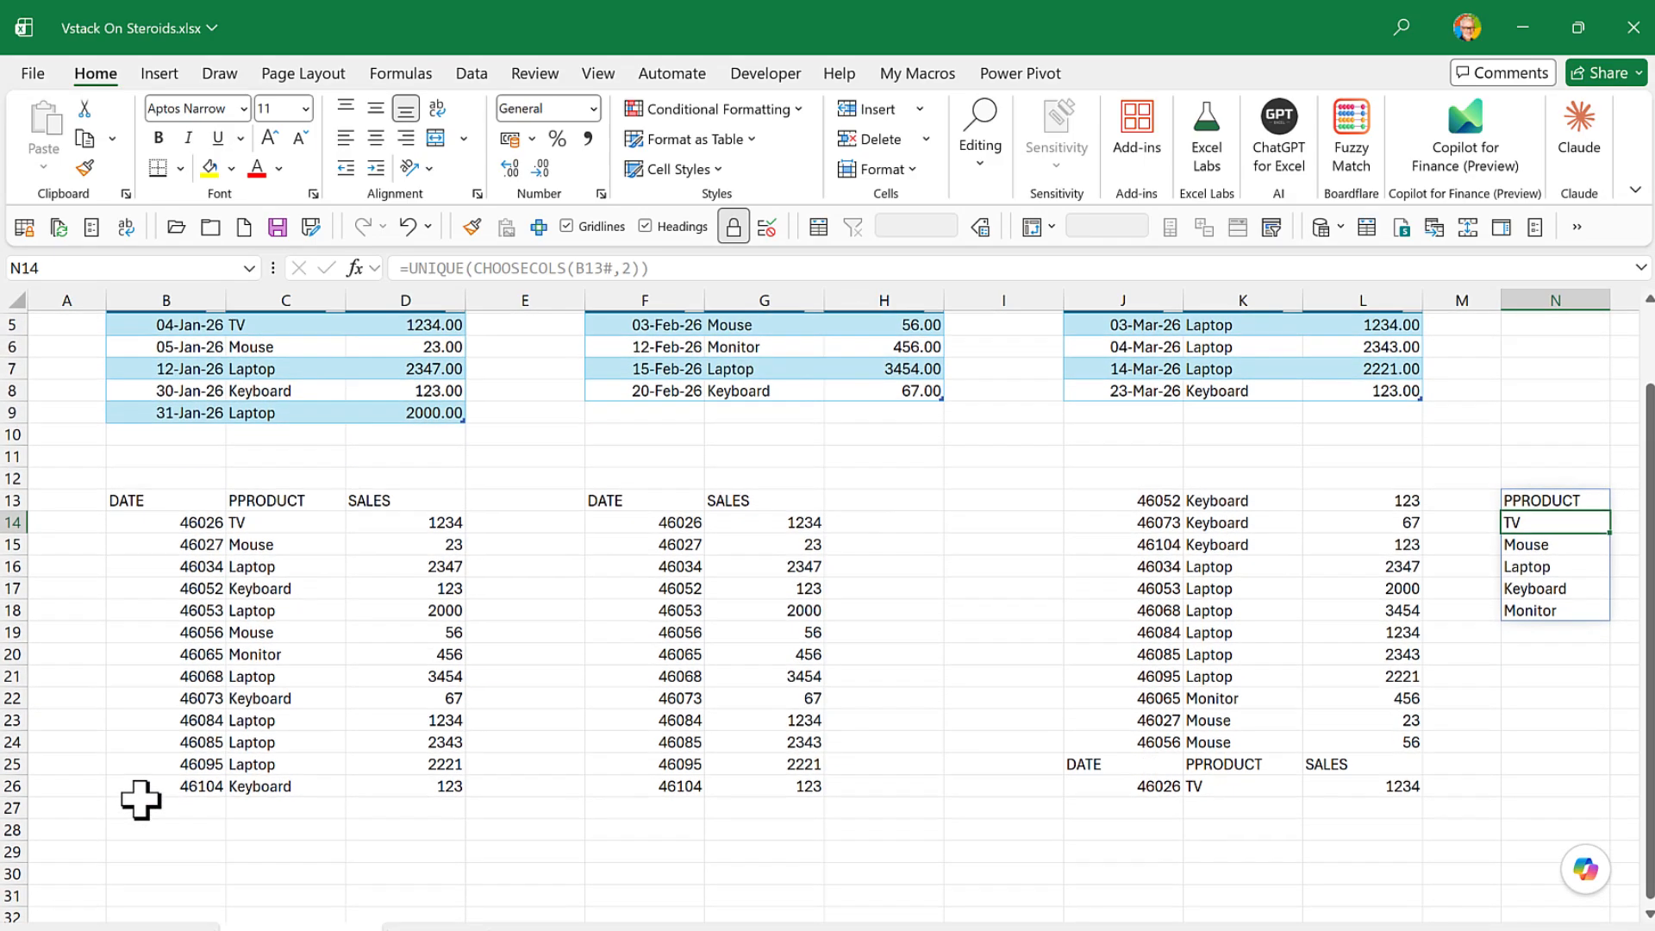
click(175, 853)
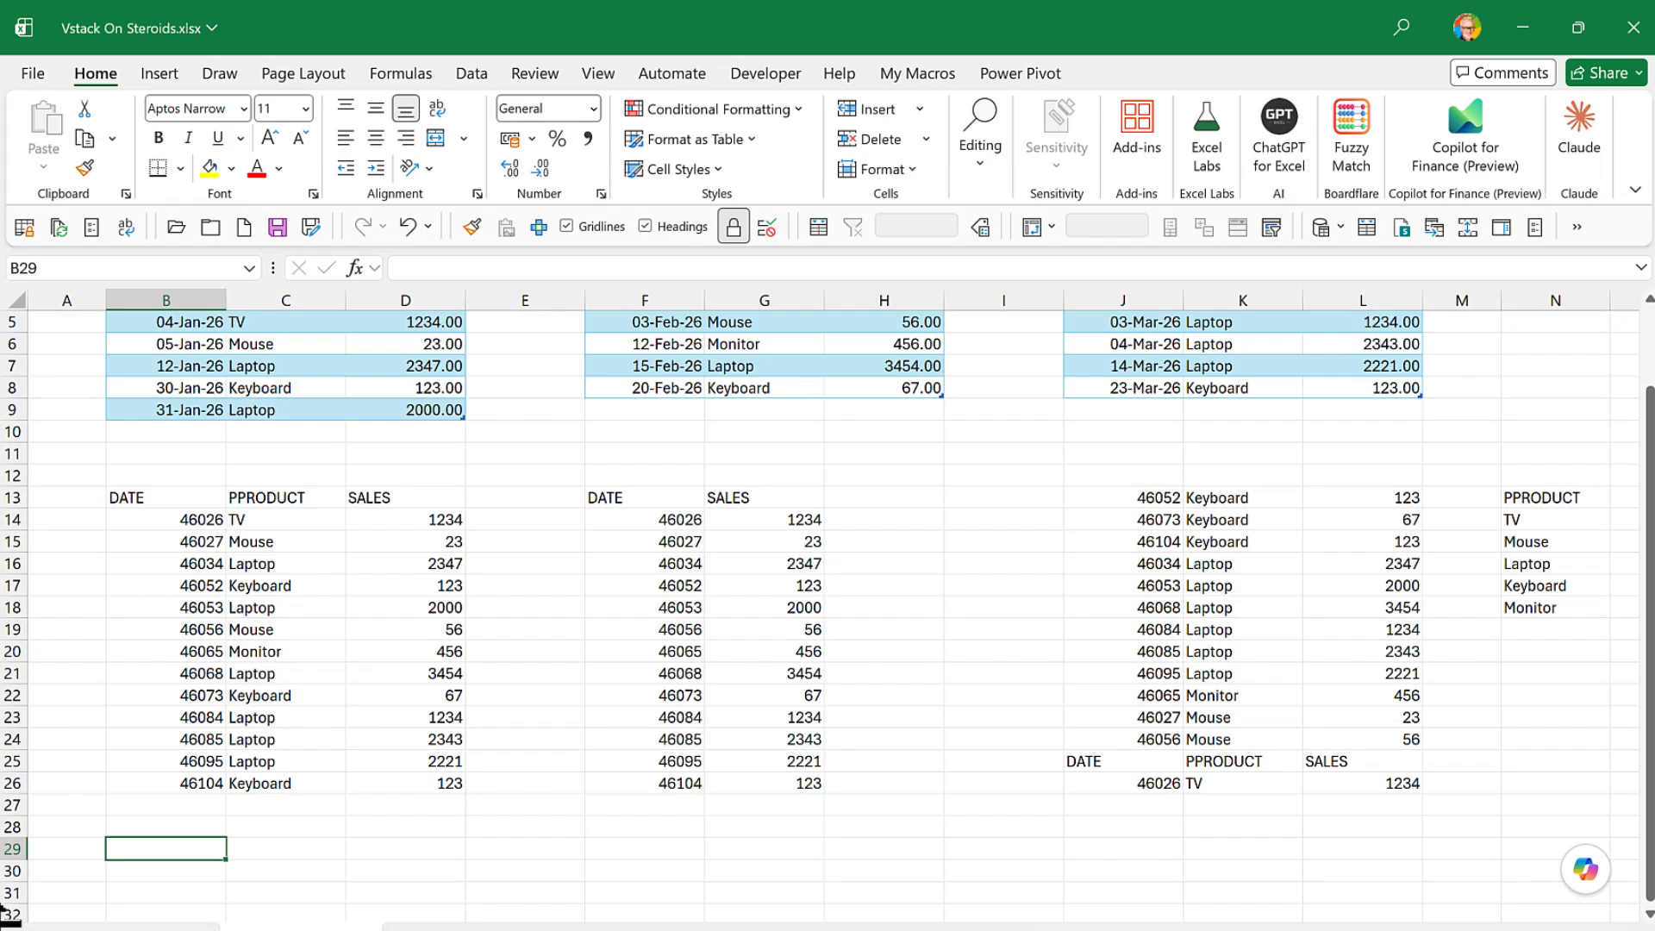
text(=s)
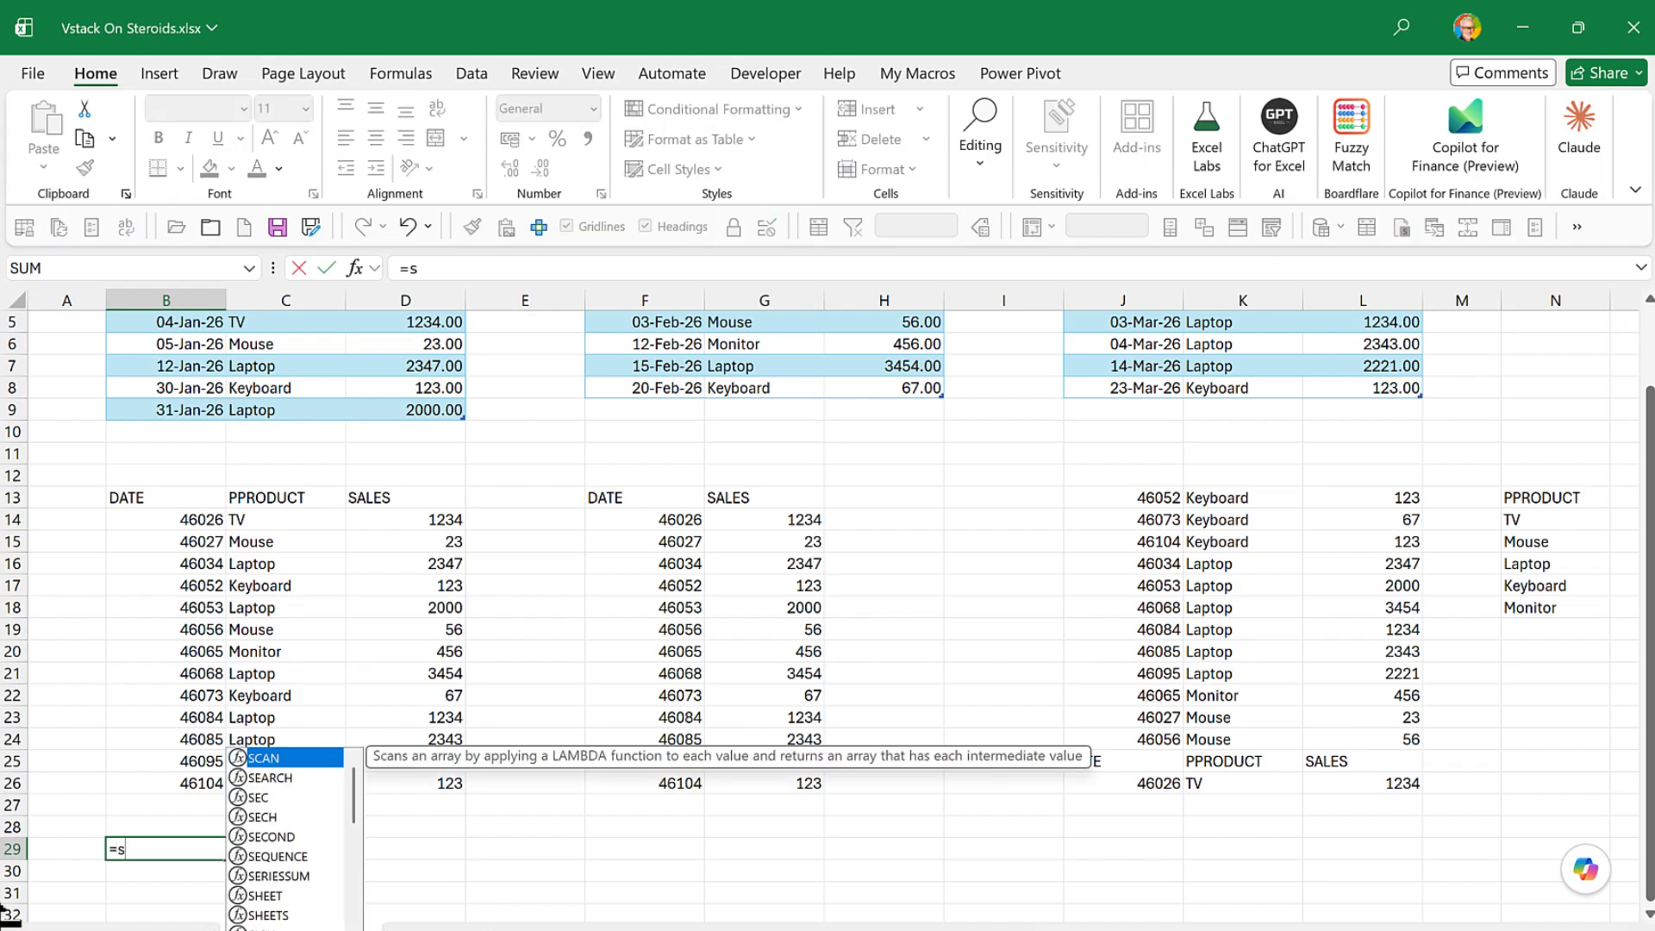
text(ort()
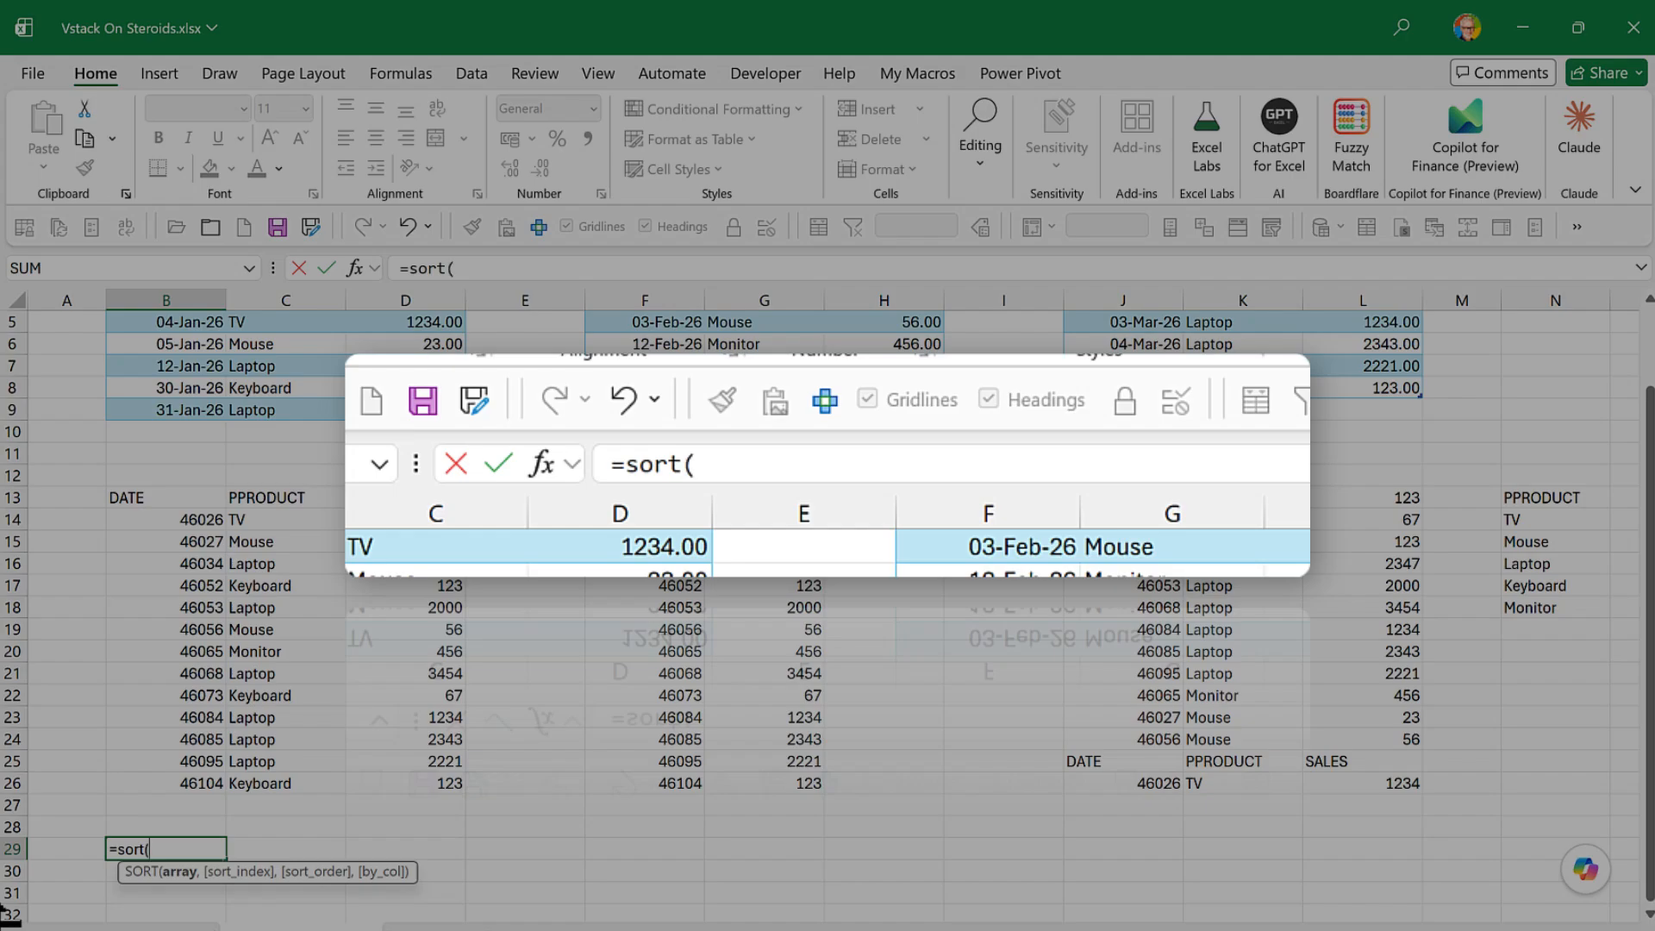
click(143, 500)
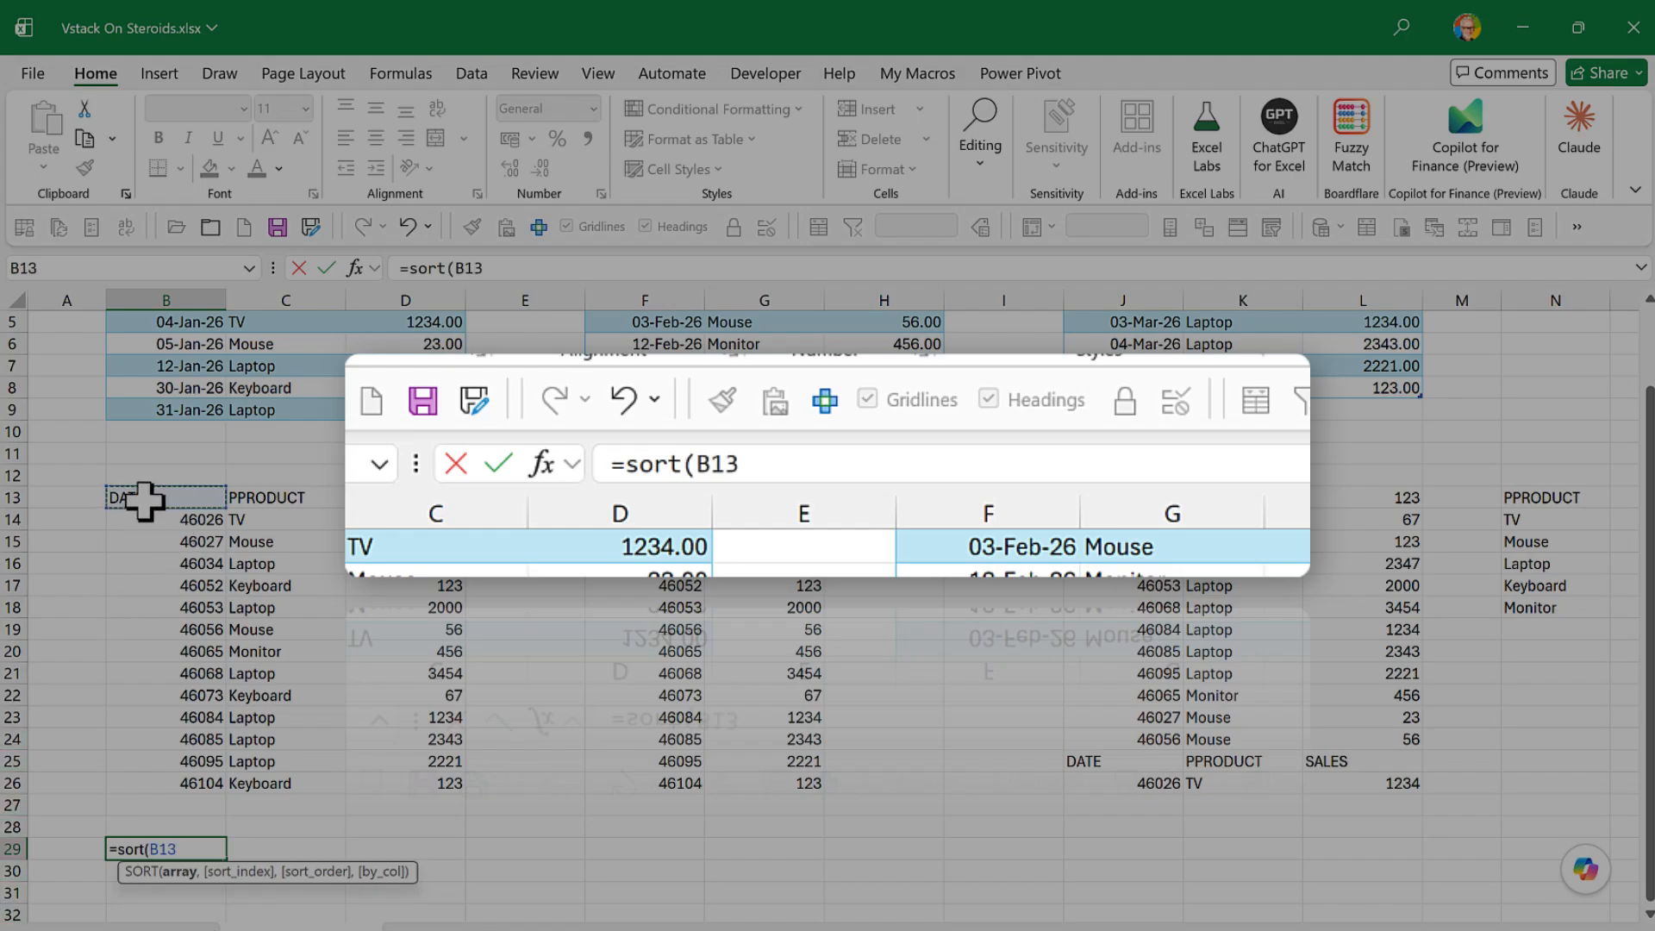
text(#)
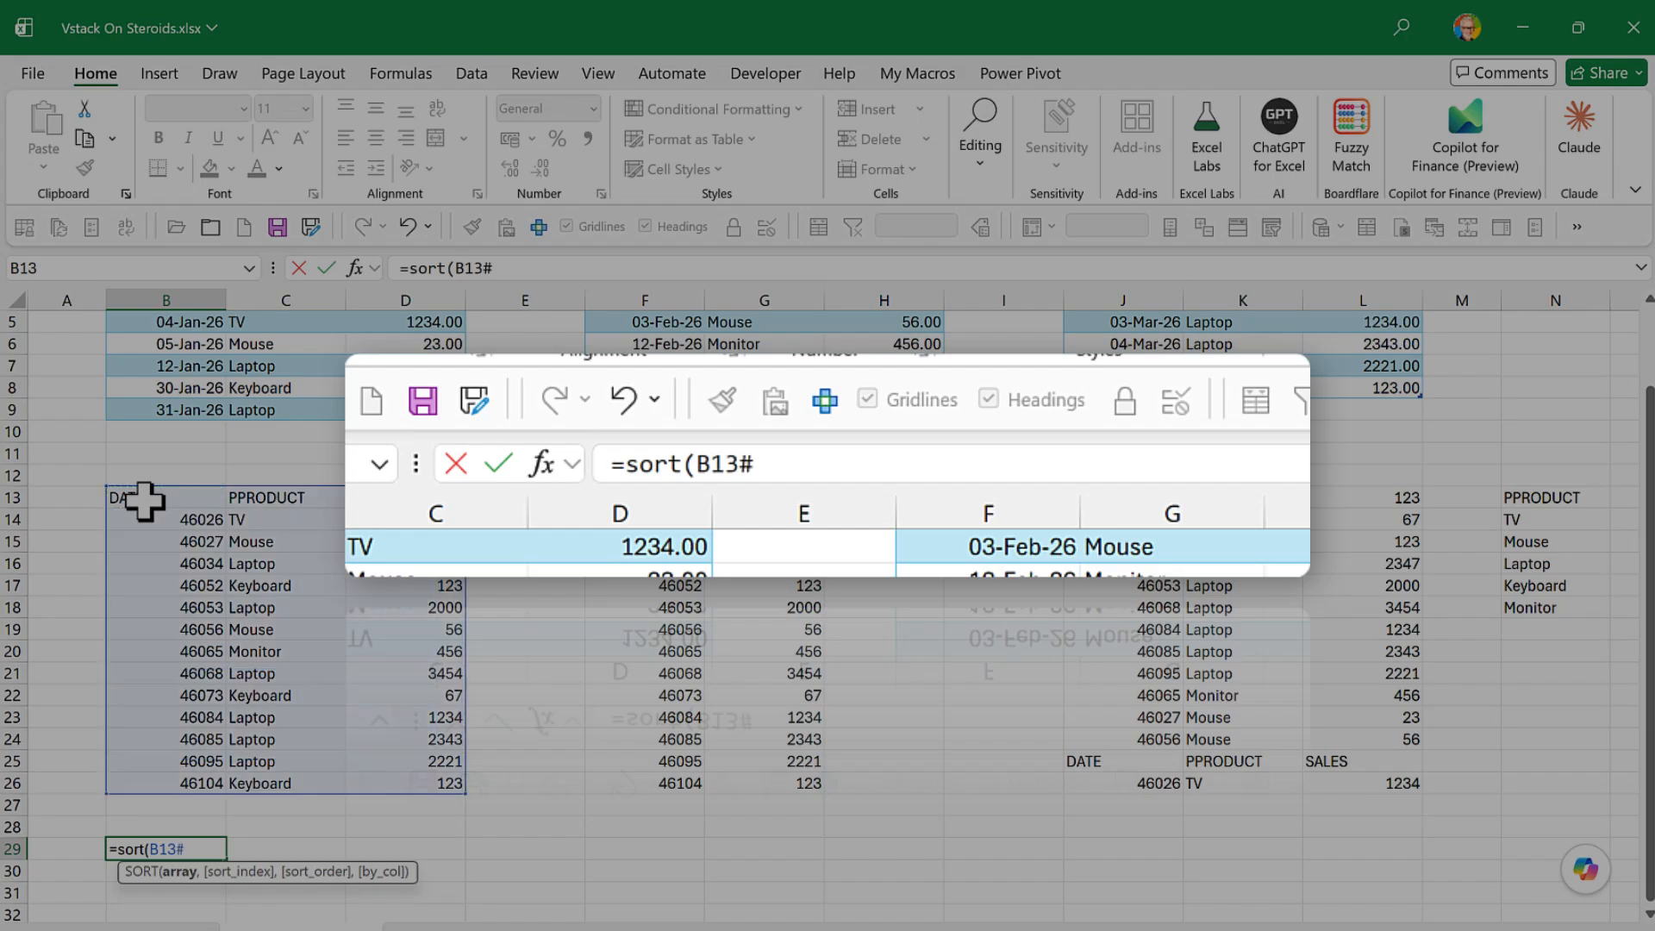
text(,)
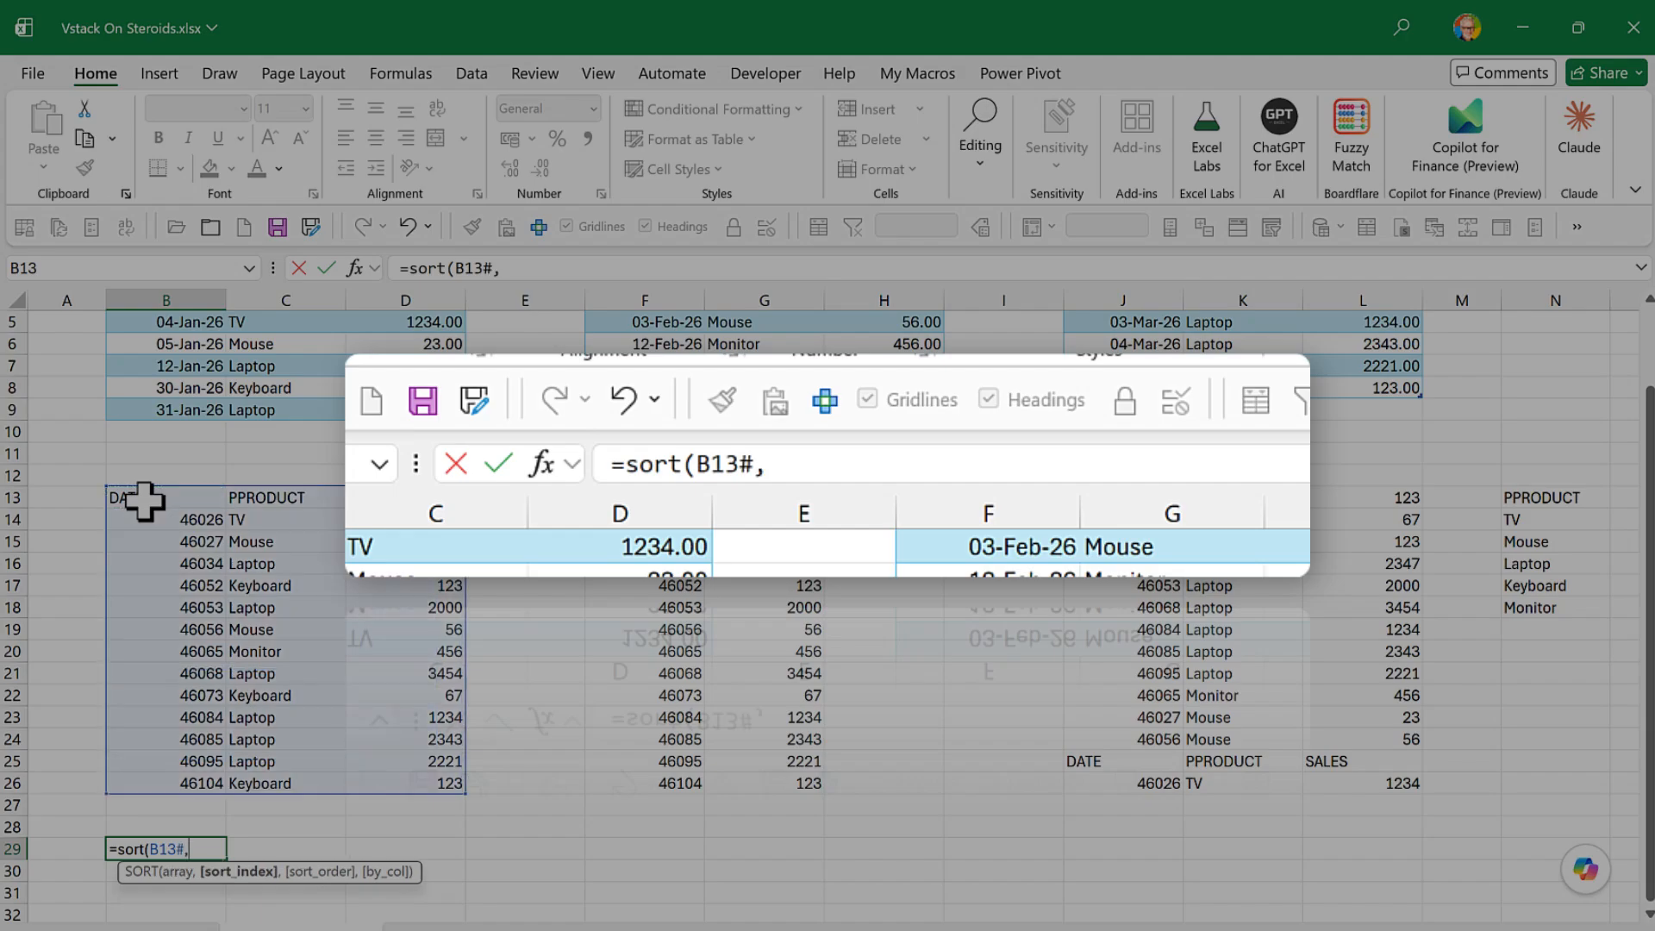
text(3,)
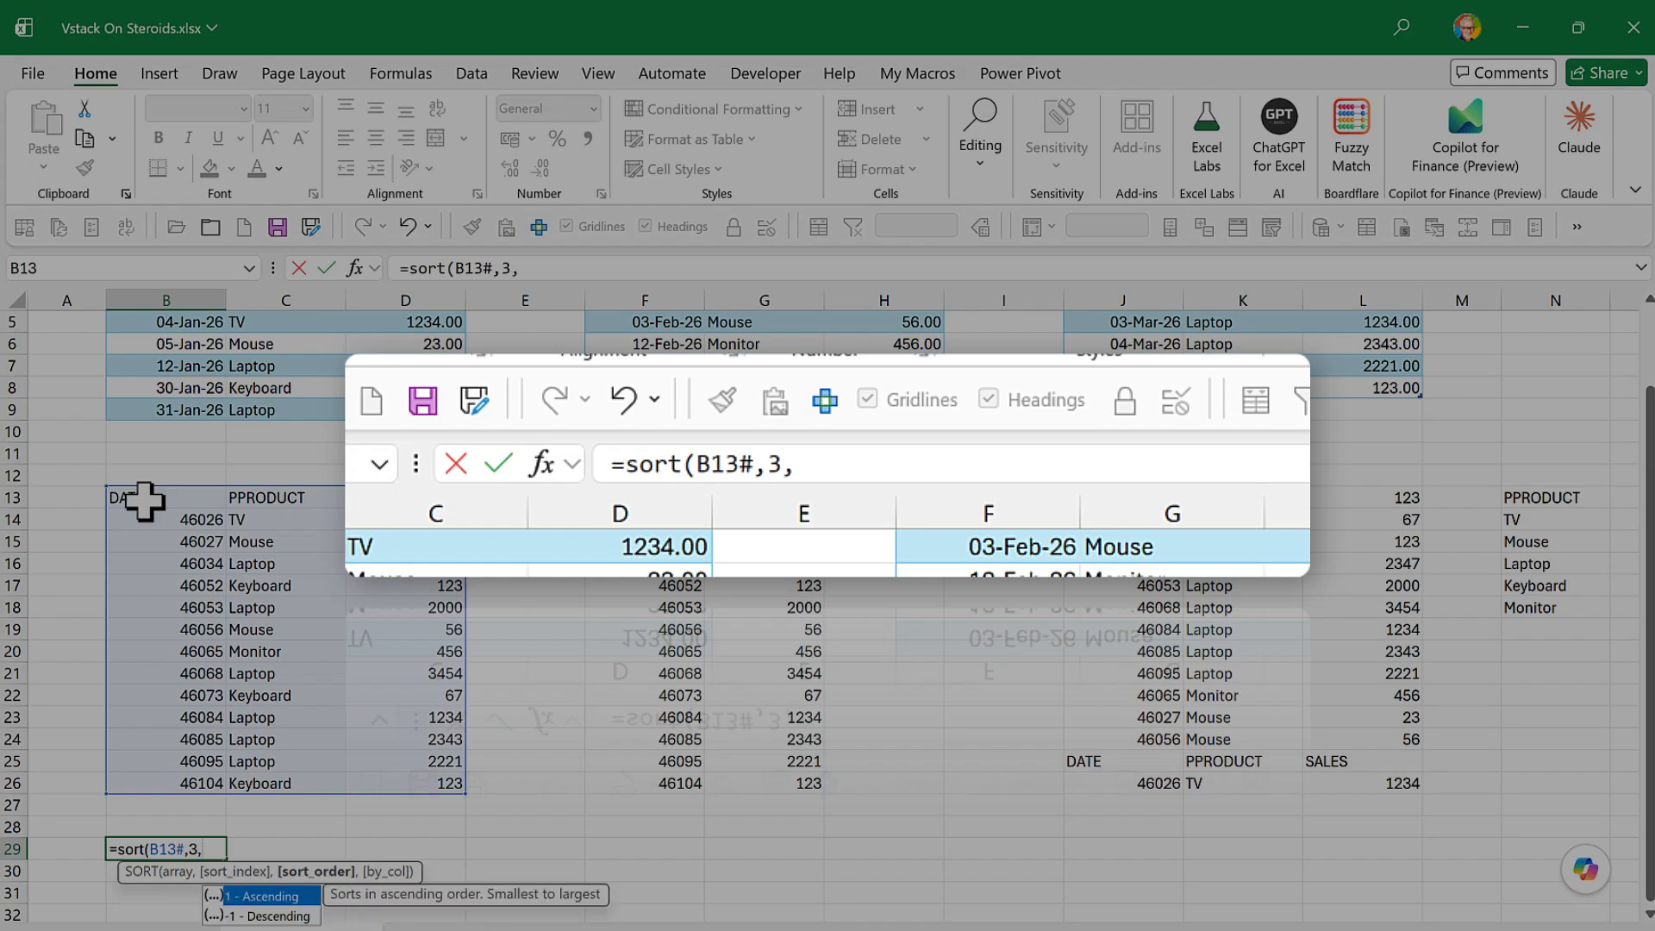
text(-1))
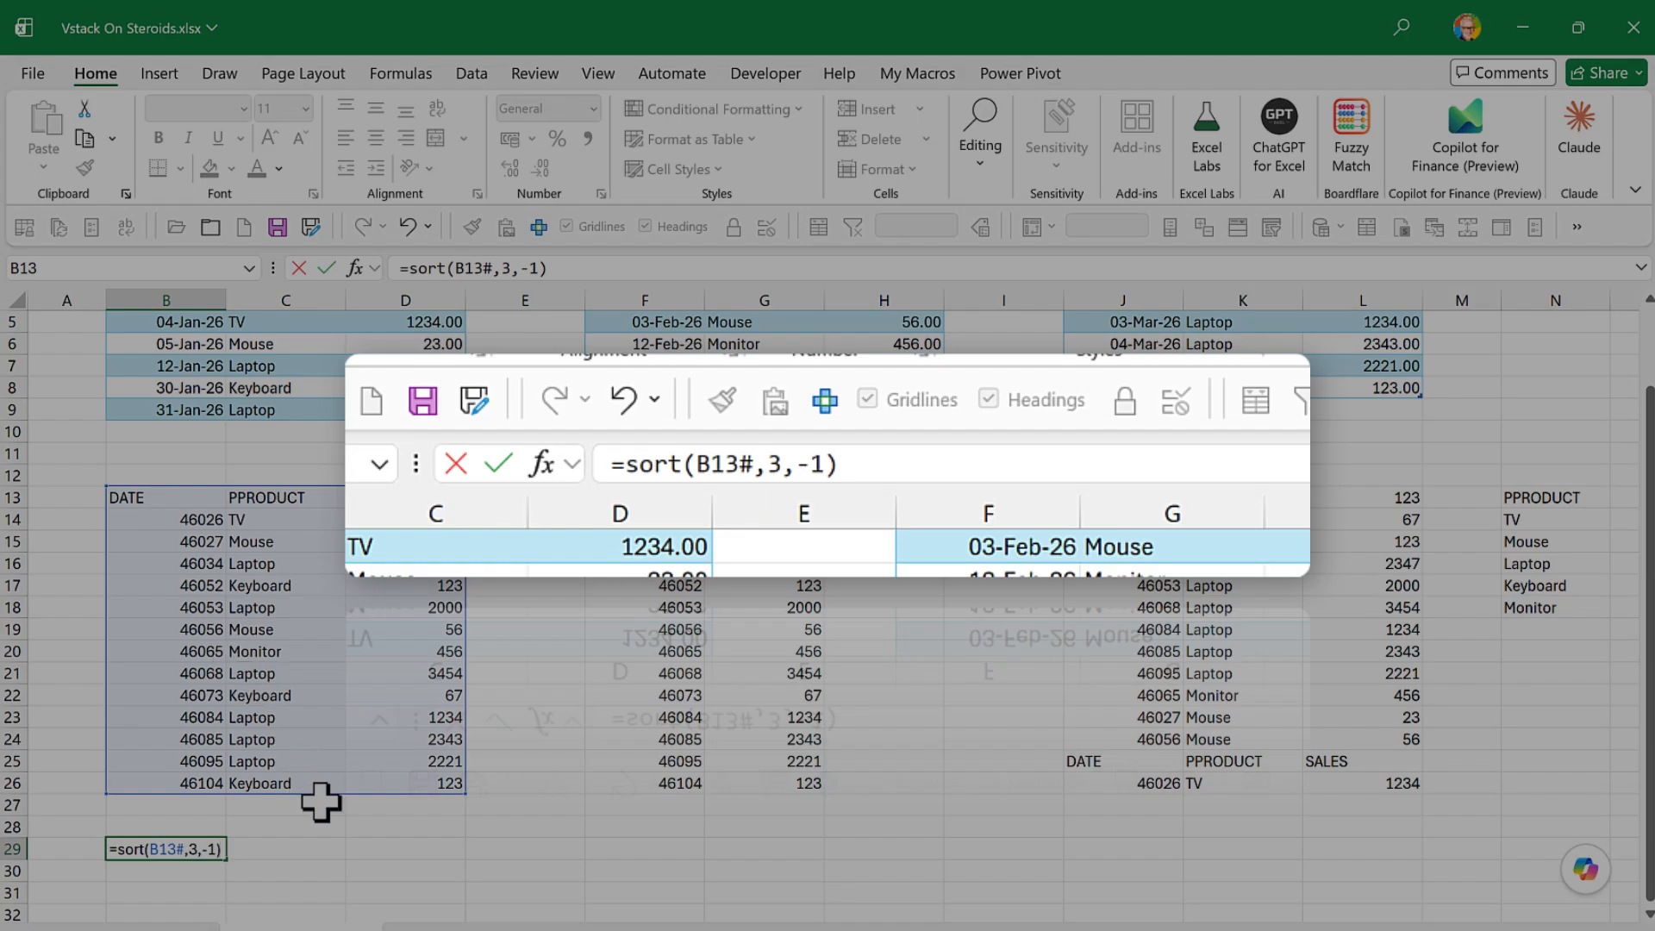
- Complete the SORT formula in B29 with sort index 3 and sort order -1, and check the top sales in D30:D33
key(Return)
scroll(321, 802, down, 2)
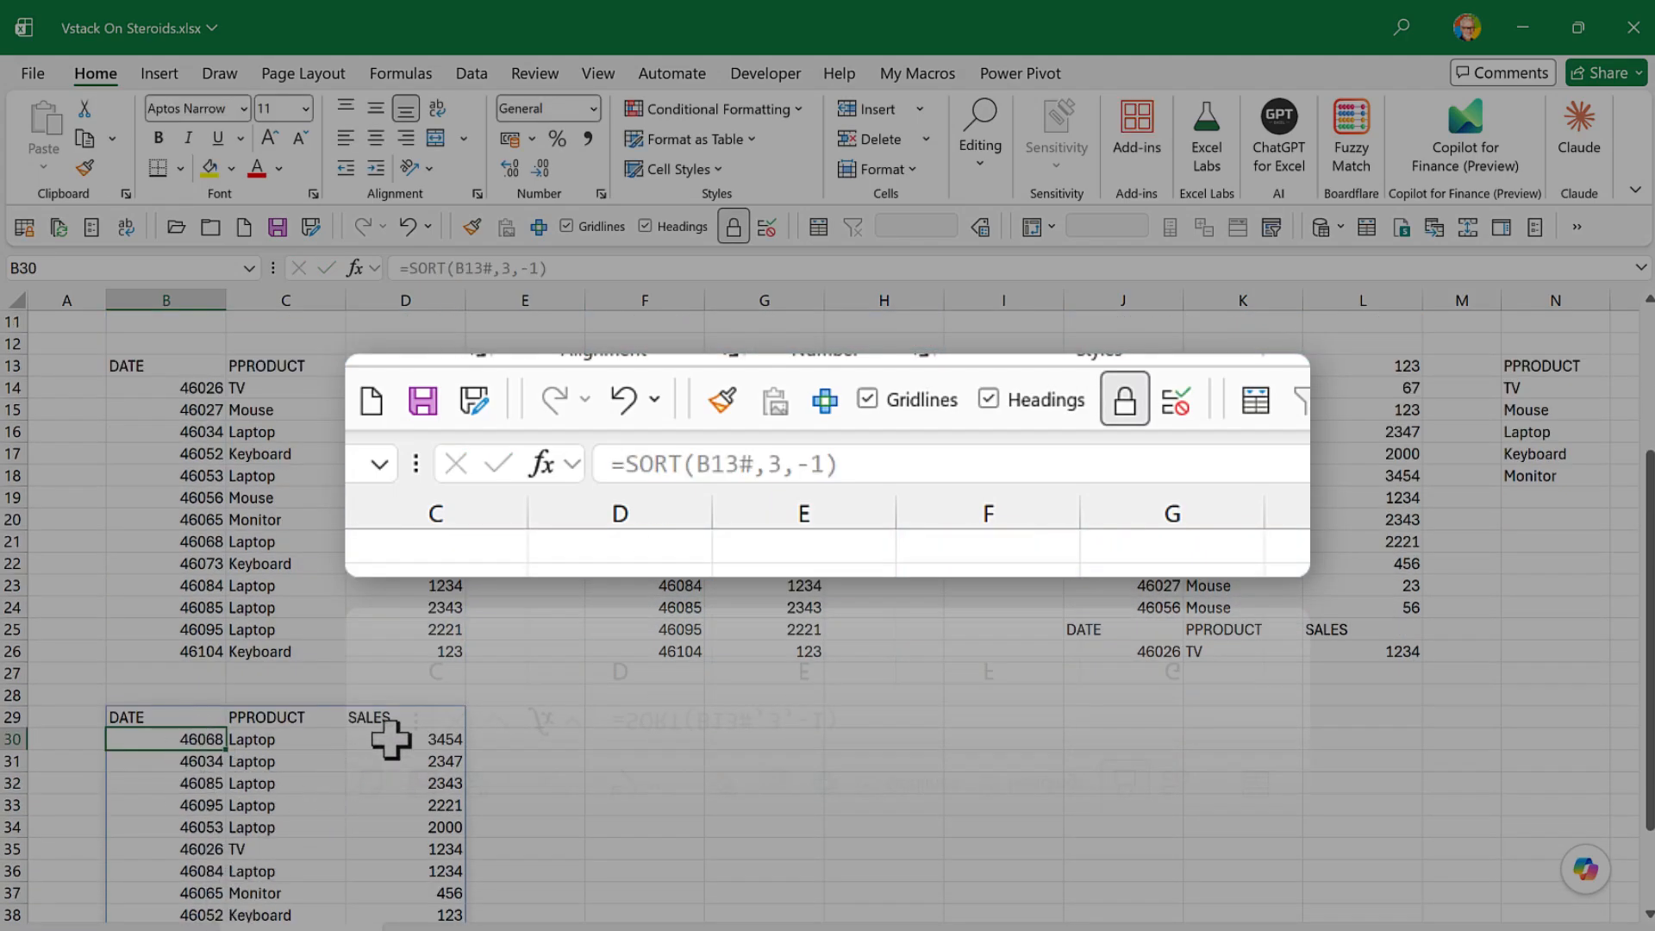
drag(388, 739, 395, 809)
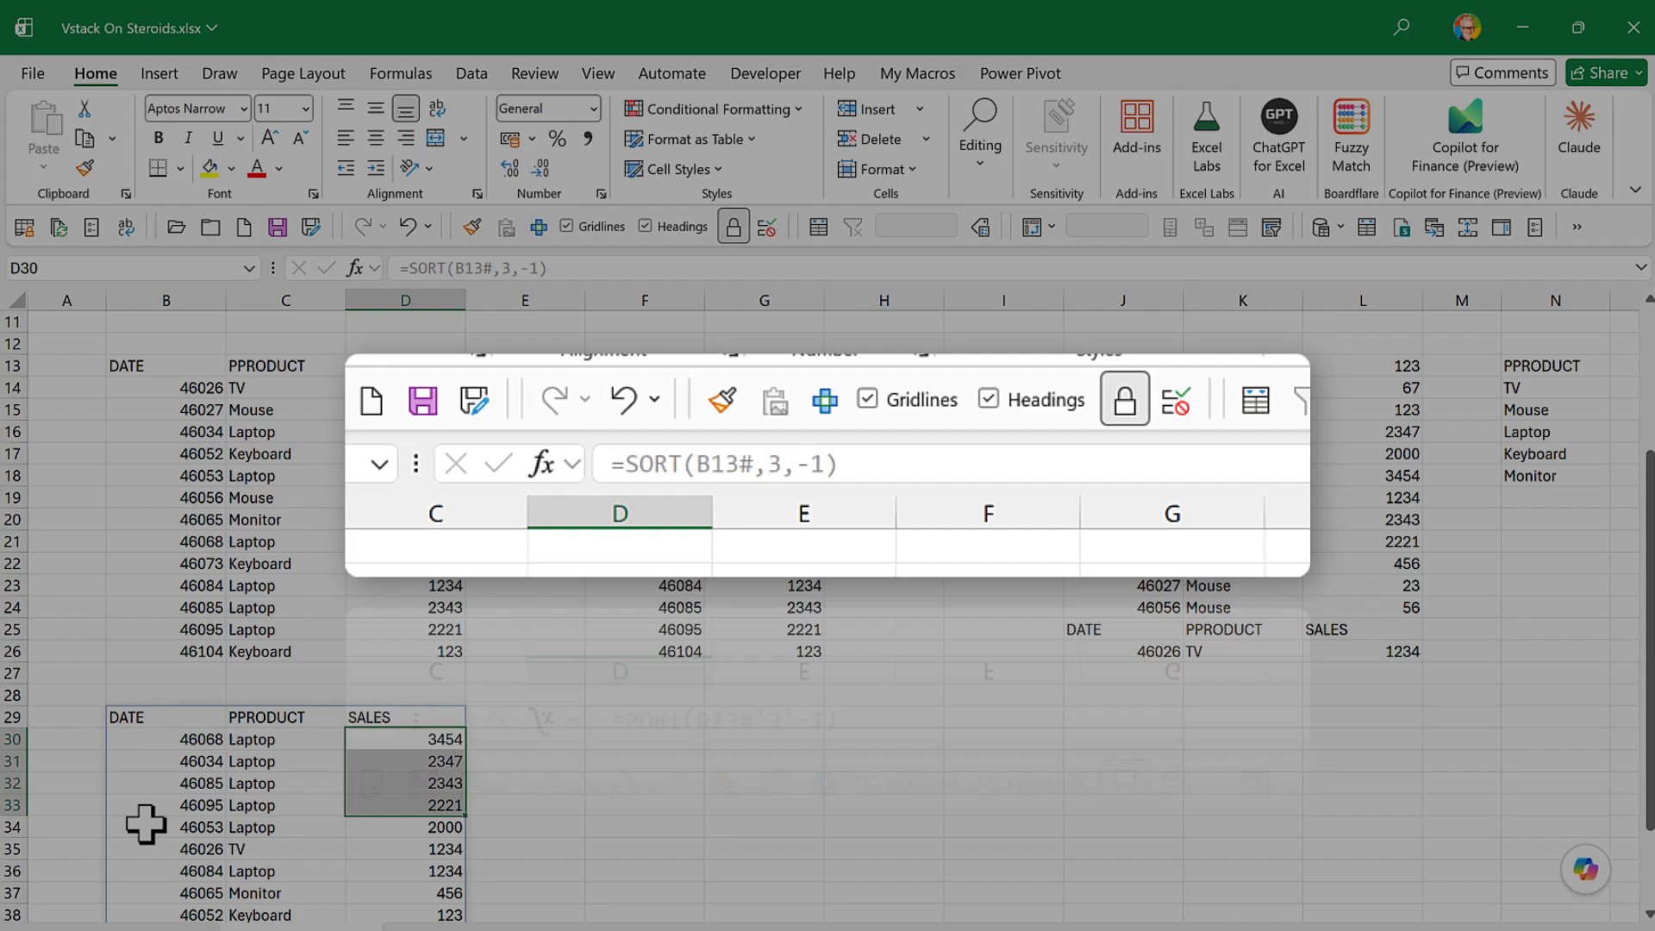
- Wrap the SORT formula in B29 in TAKE with 3 rows, giving =TAKE(SORT(B13#,3,-1),3)
click(134, 714)
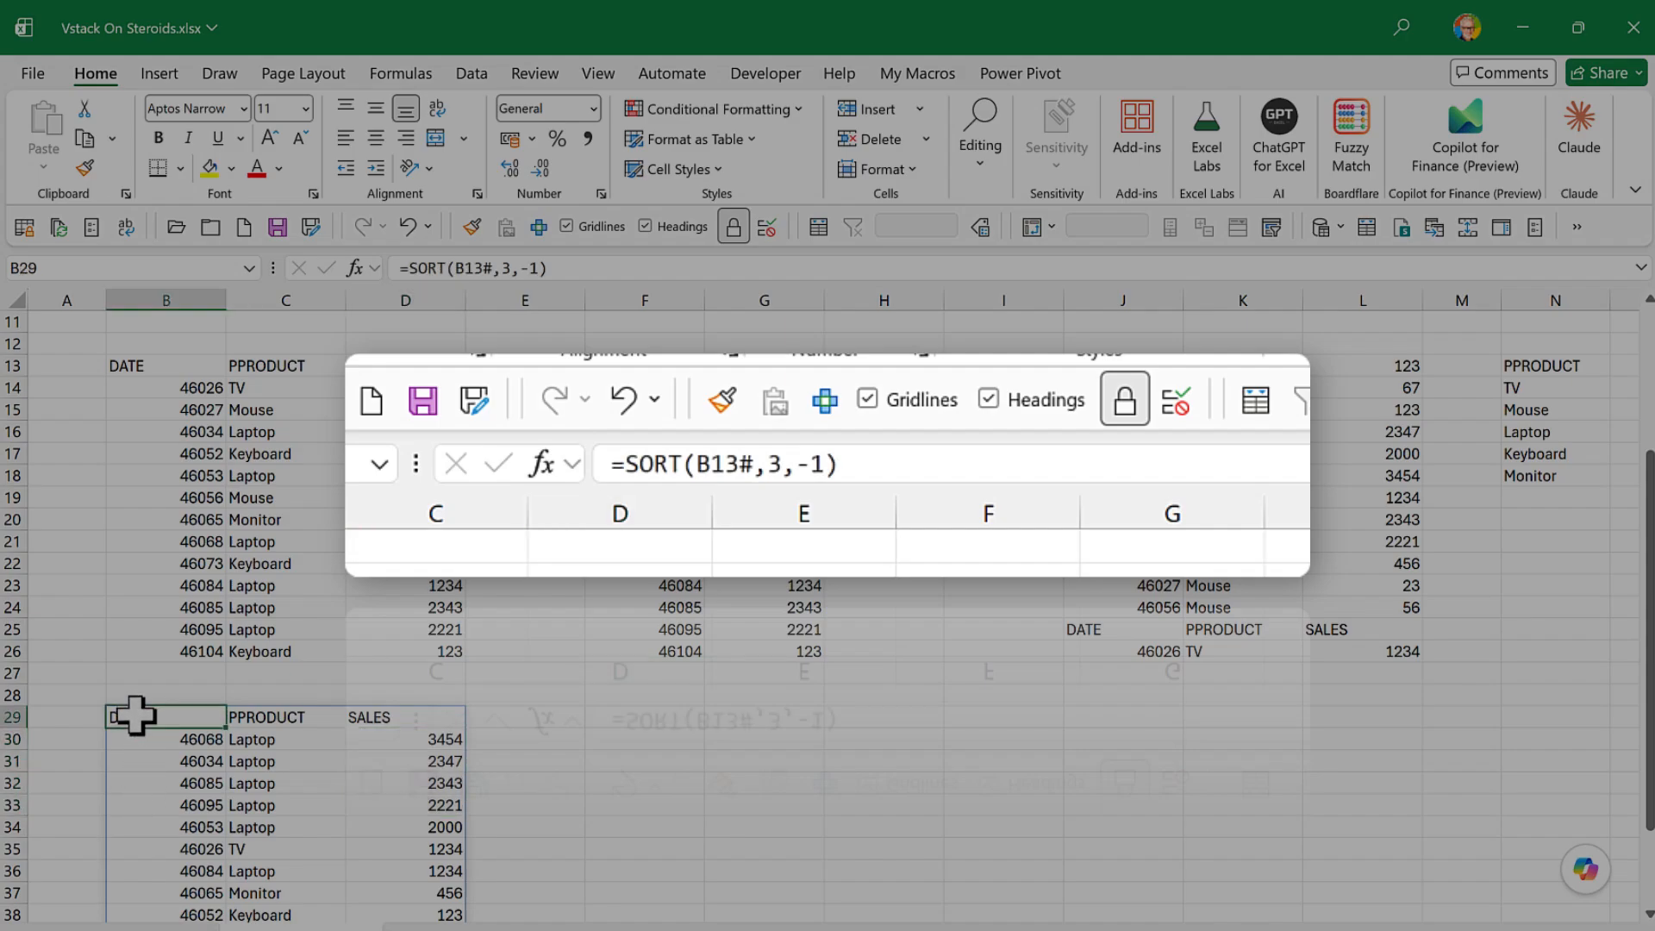
click(406, 268)
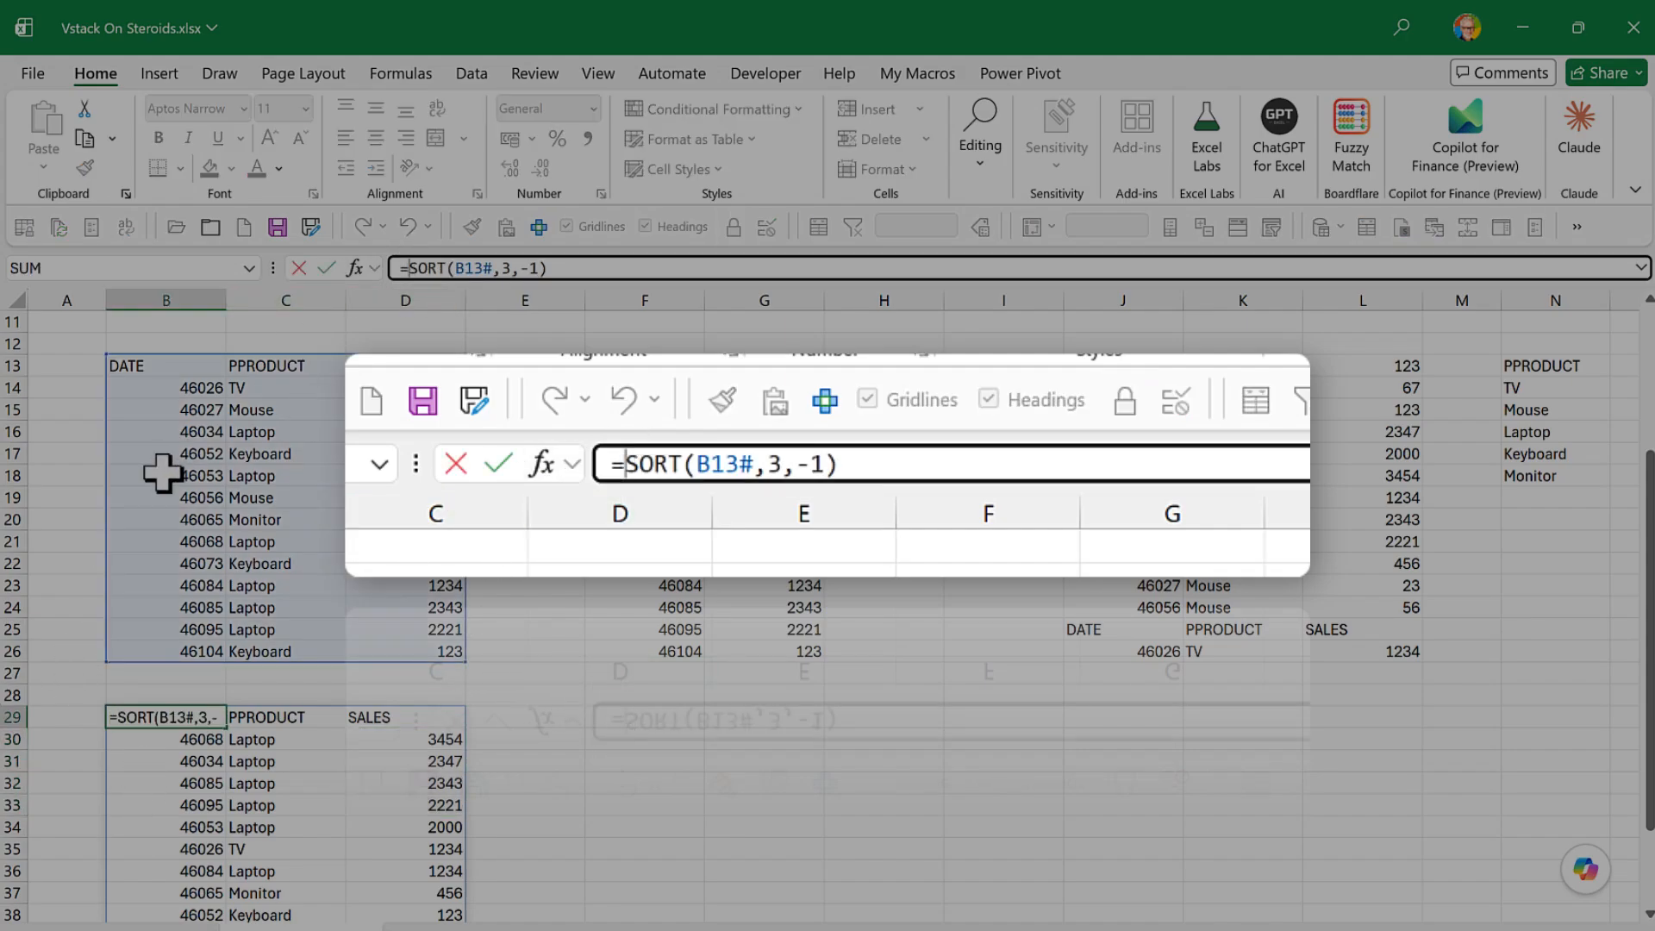
text(take)
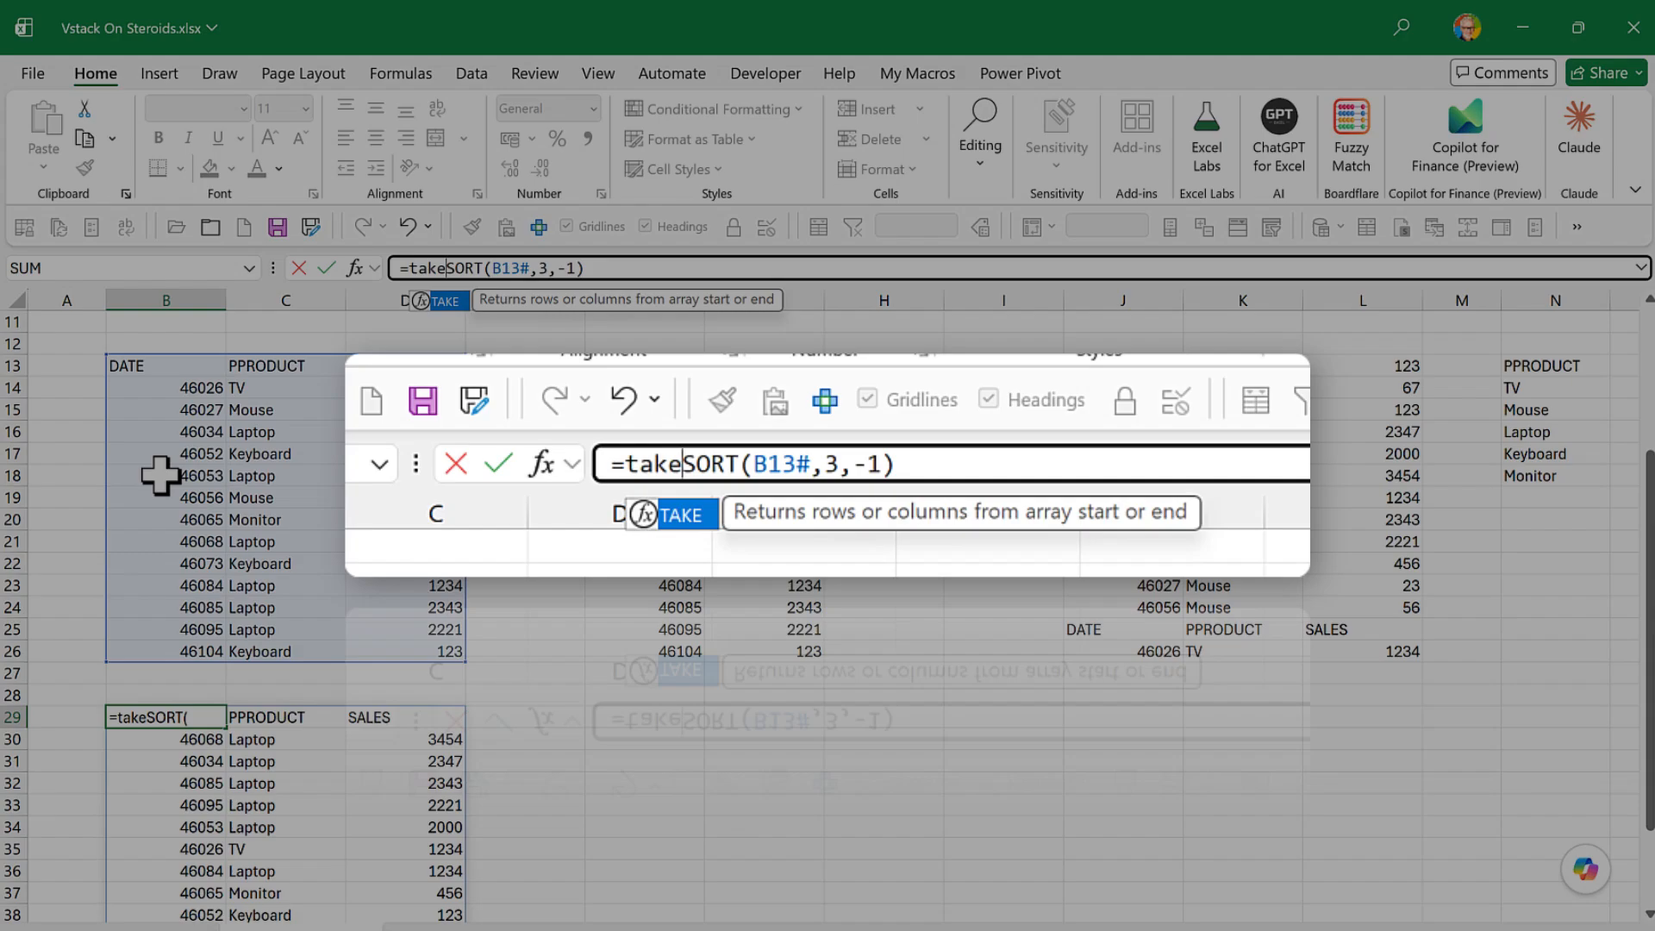
text(()
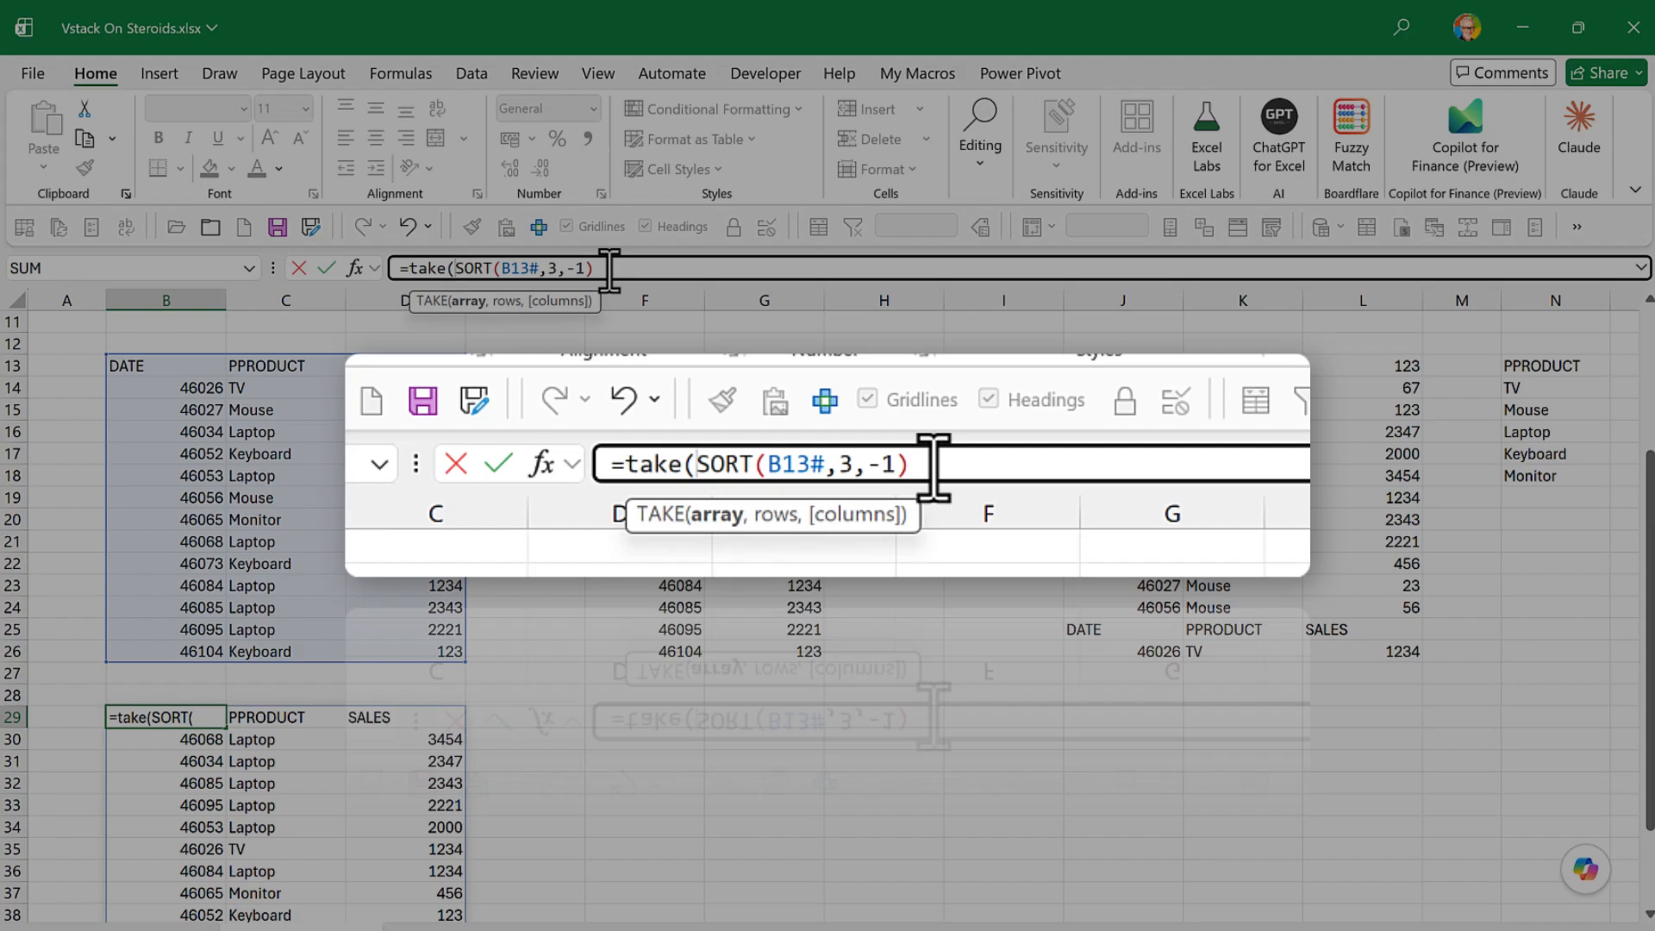
click(608, 268)
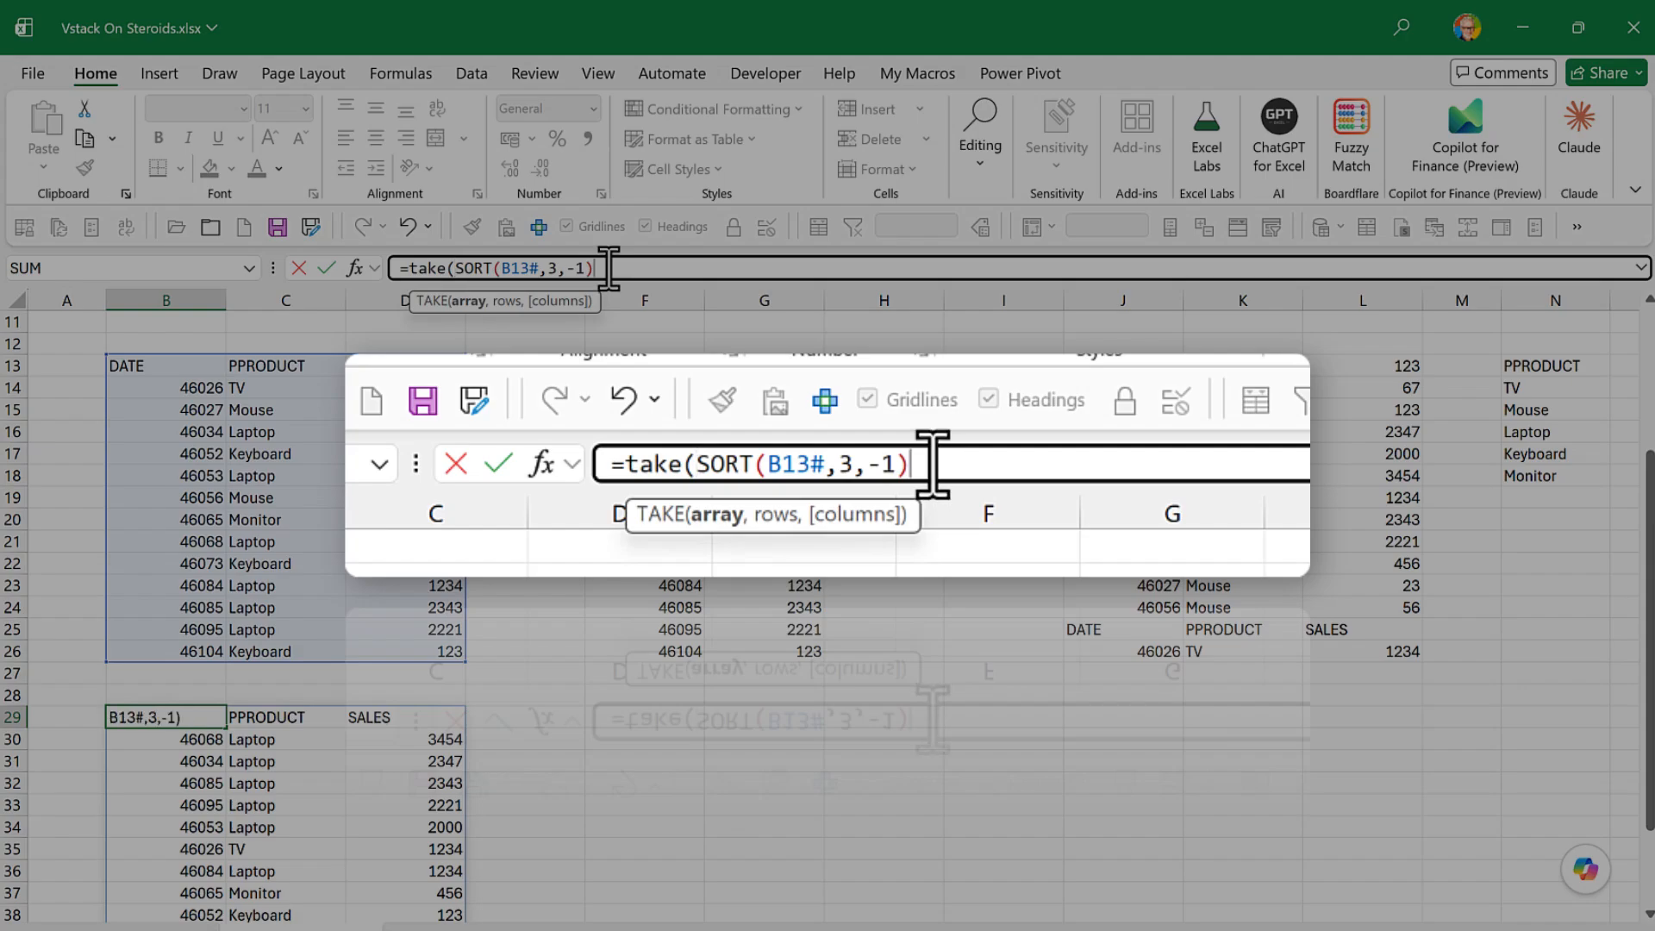
text(,3)
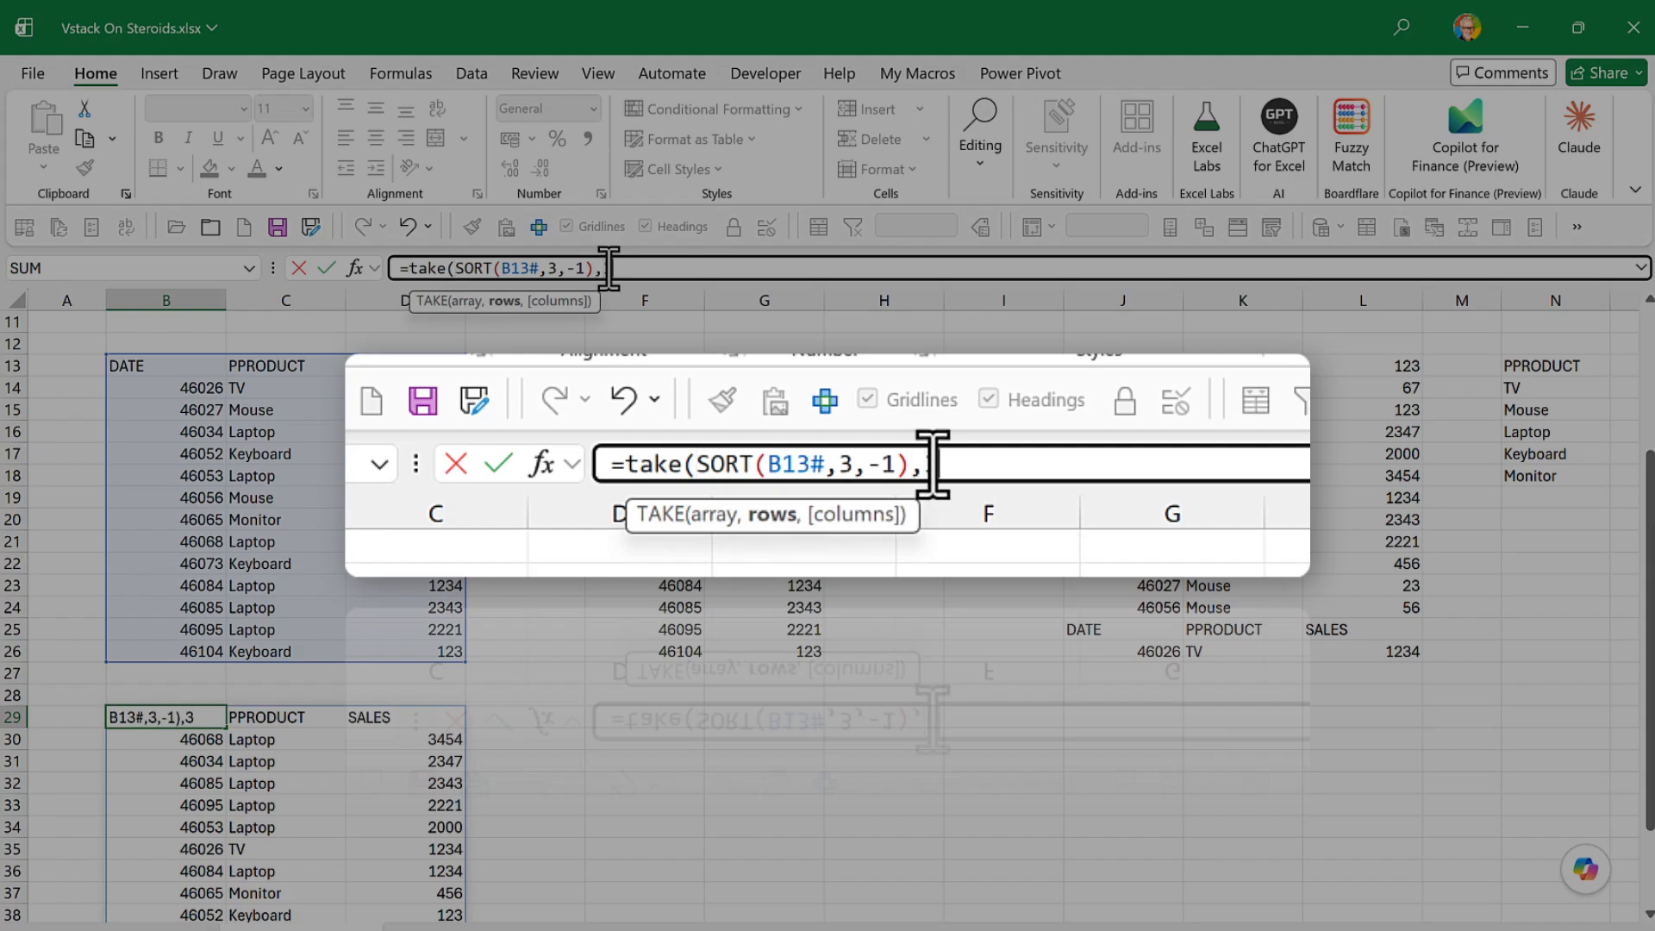
text())
key(Return)
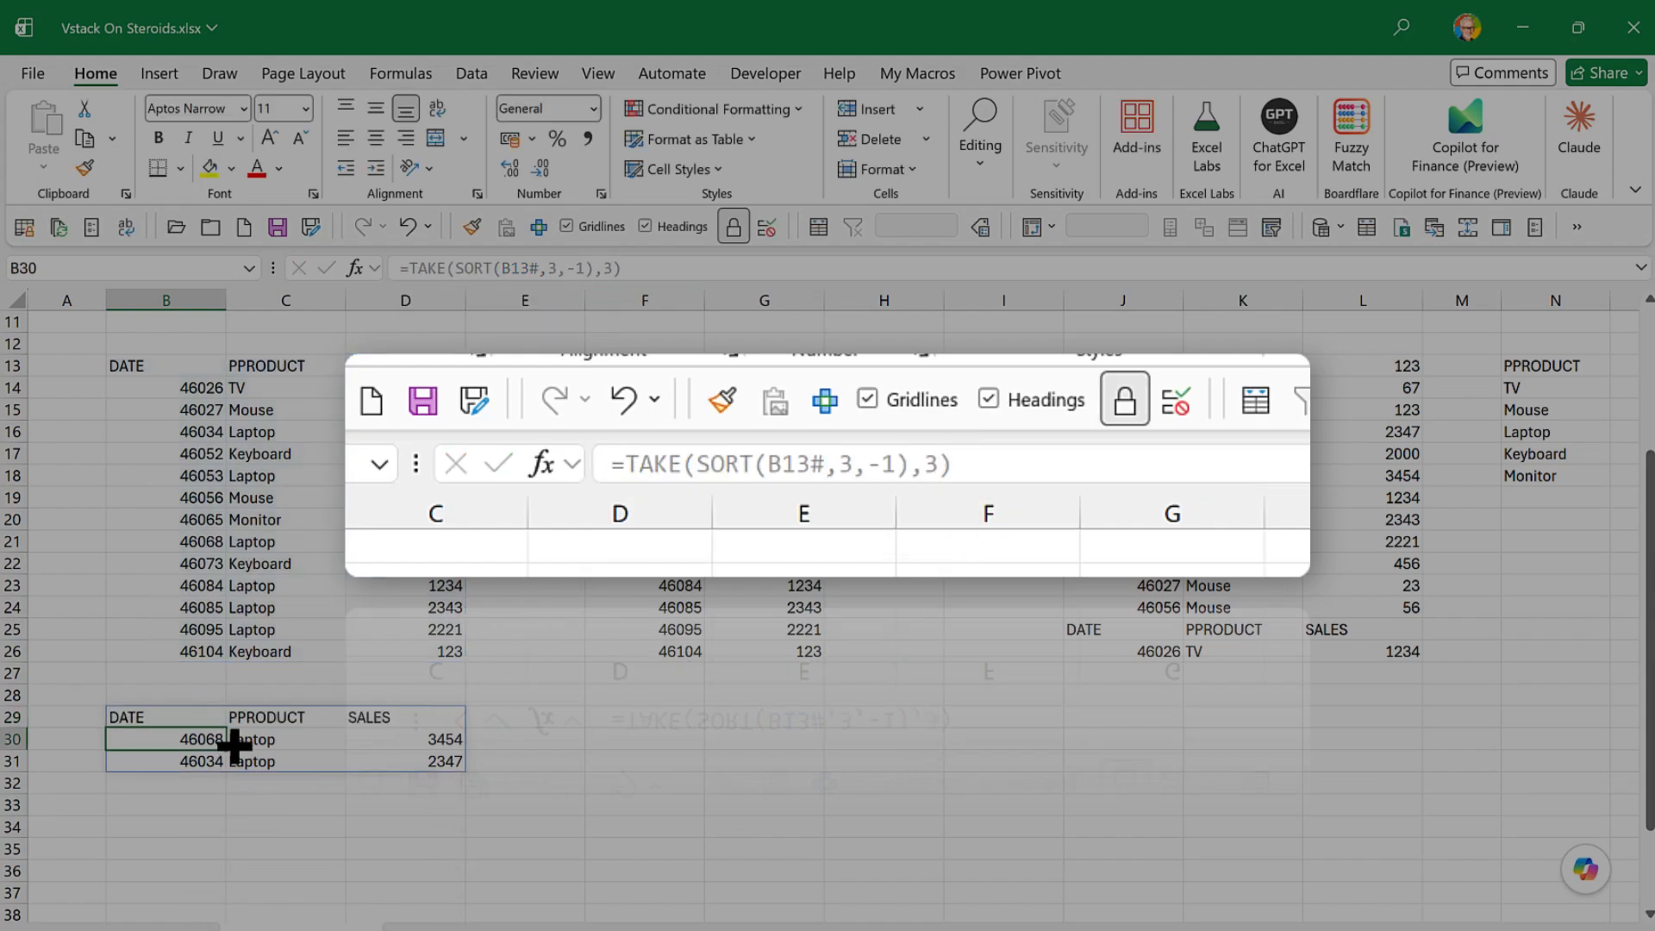
- Change the number of rows TAKE returns in the B29 formula to 4 so the header plus three sales rows are included
click(152, 717)
click(608, 269)
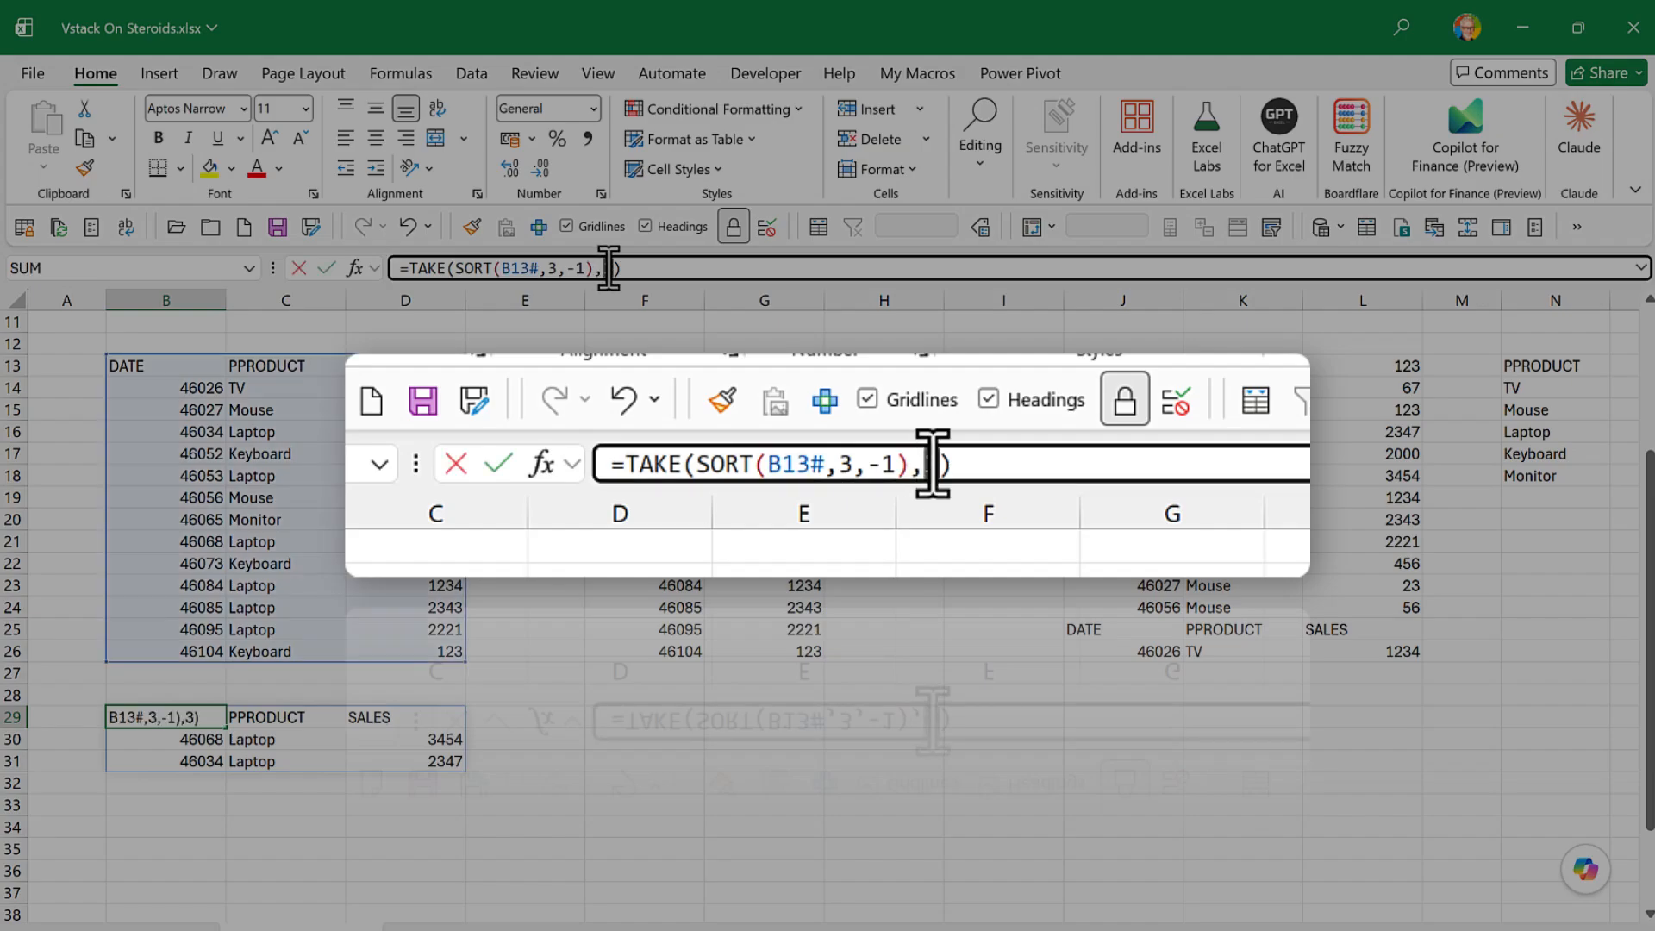
text(4)
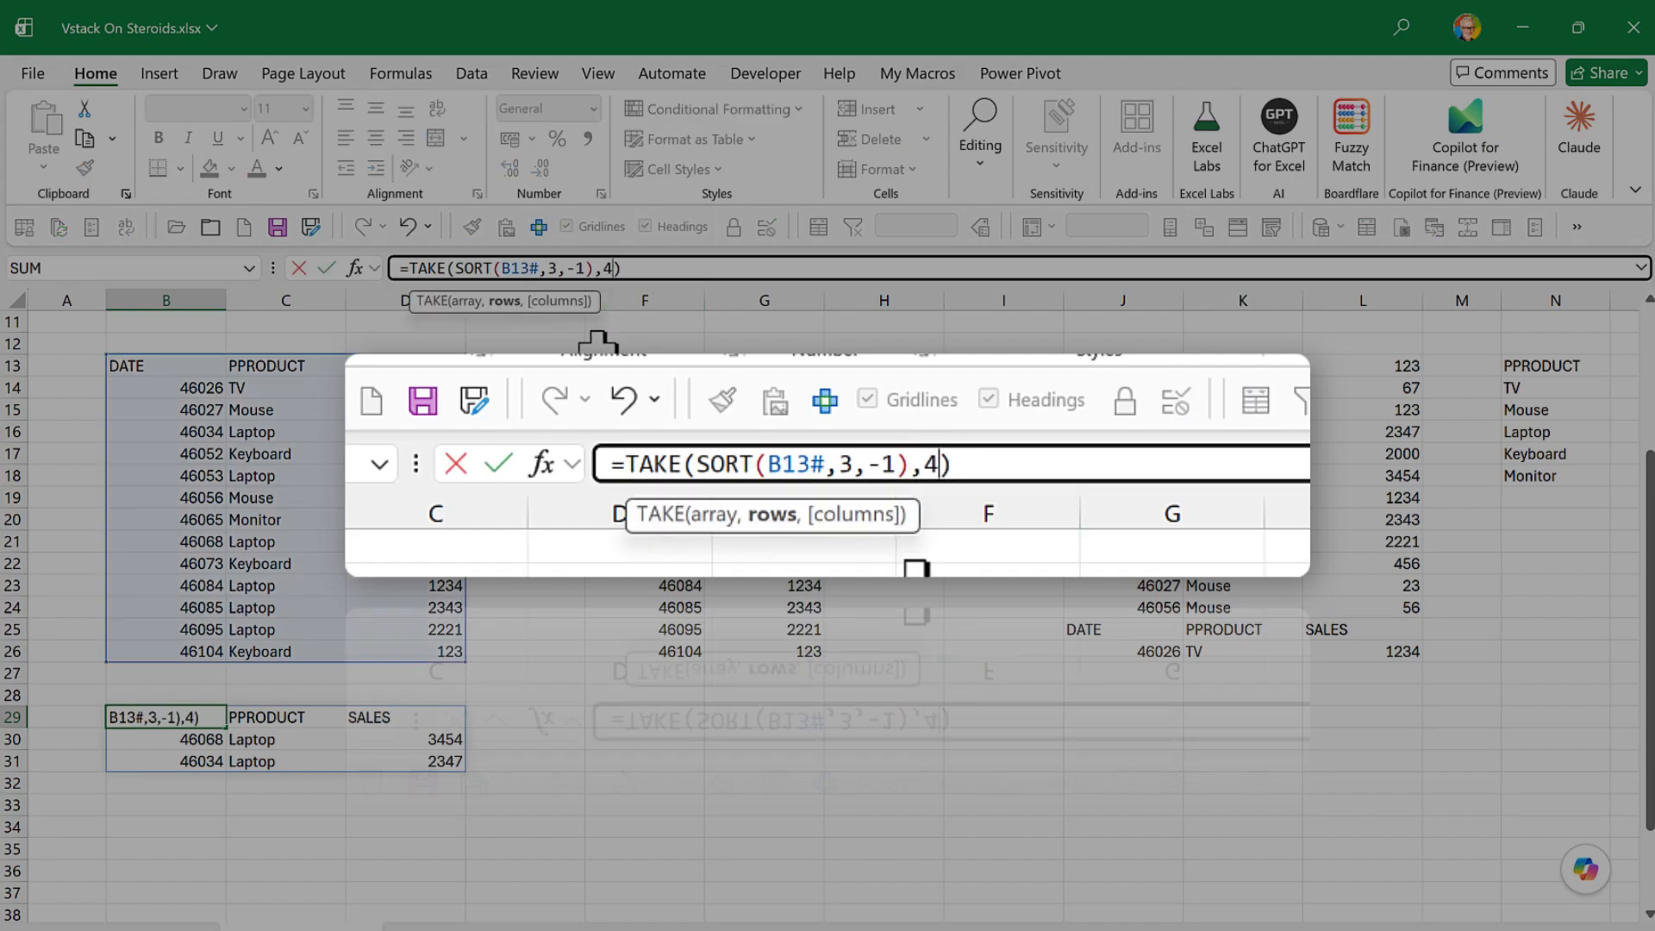
key(Return)
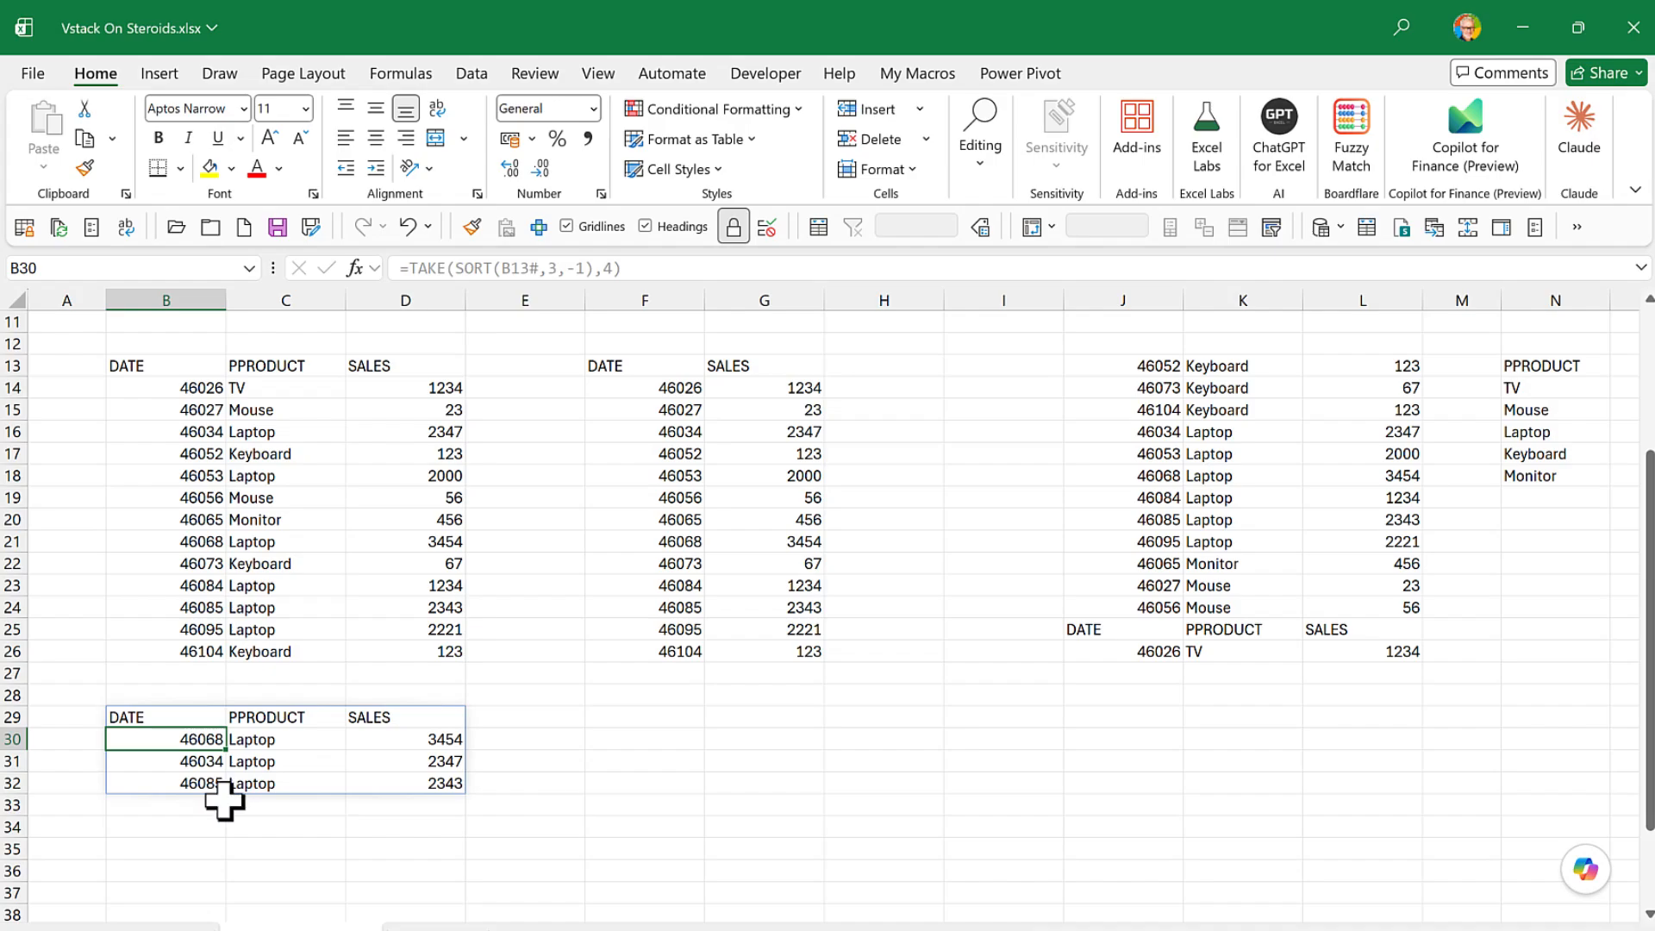
scroll(224, 801, down, 1)
scroll(224, 802, up, 1)
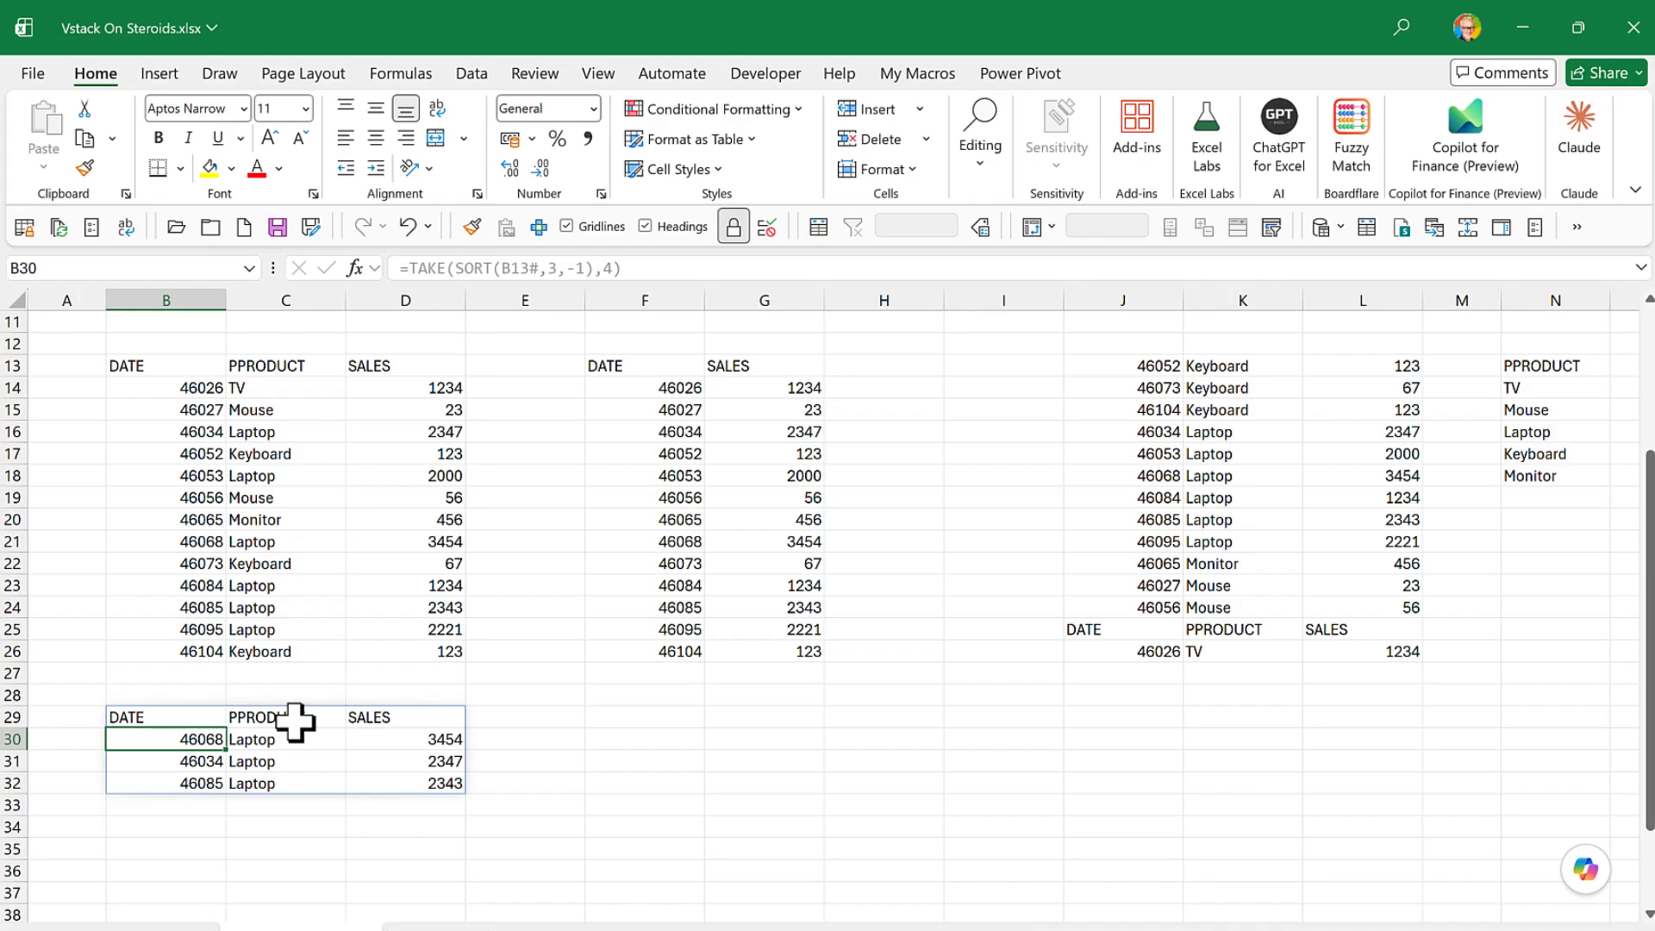
- Insert a PivotTable at B35 on the existing worksheet, using the spilled range 'Completed Exercise'!$B$13# as its source
scroll(437, 642, up, 3)
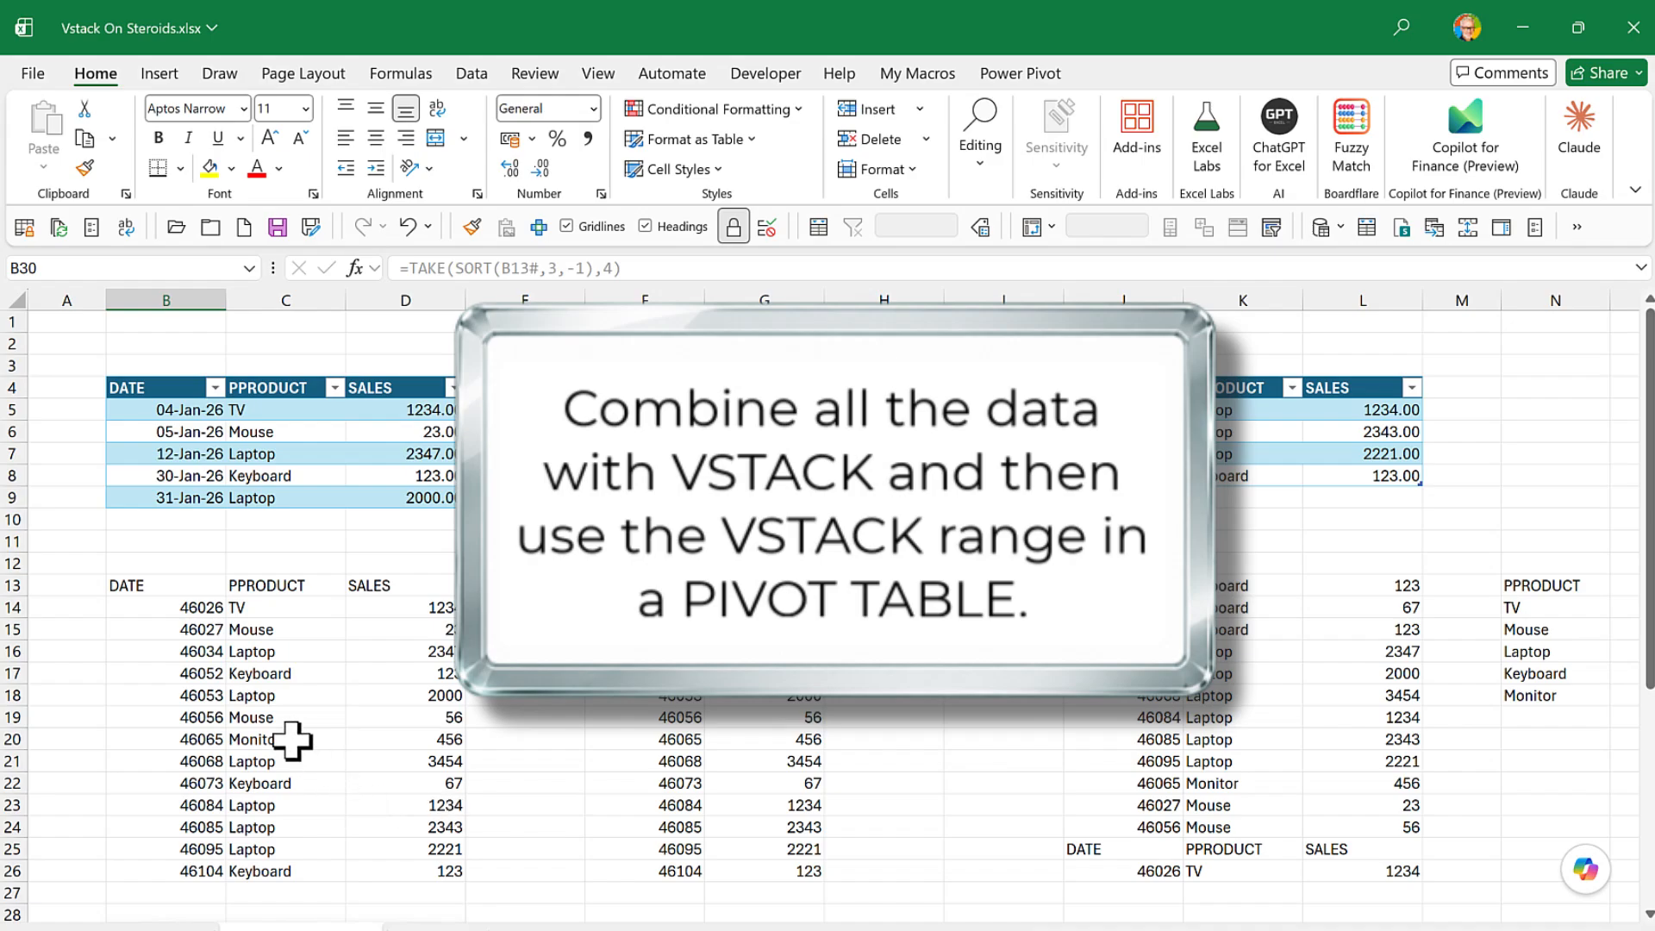
scroll(260, 779, down, 1)
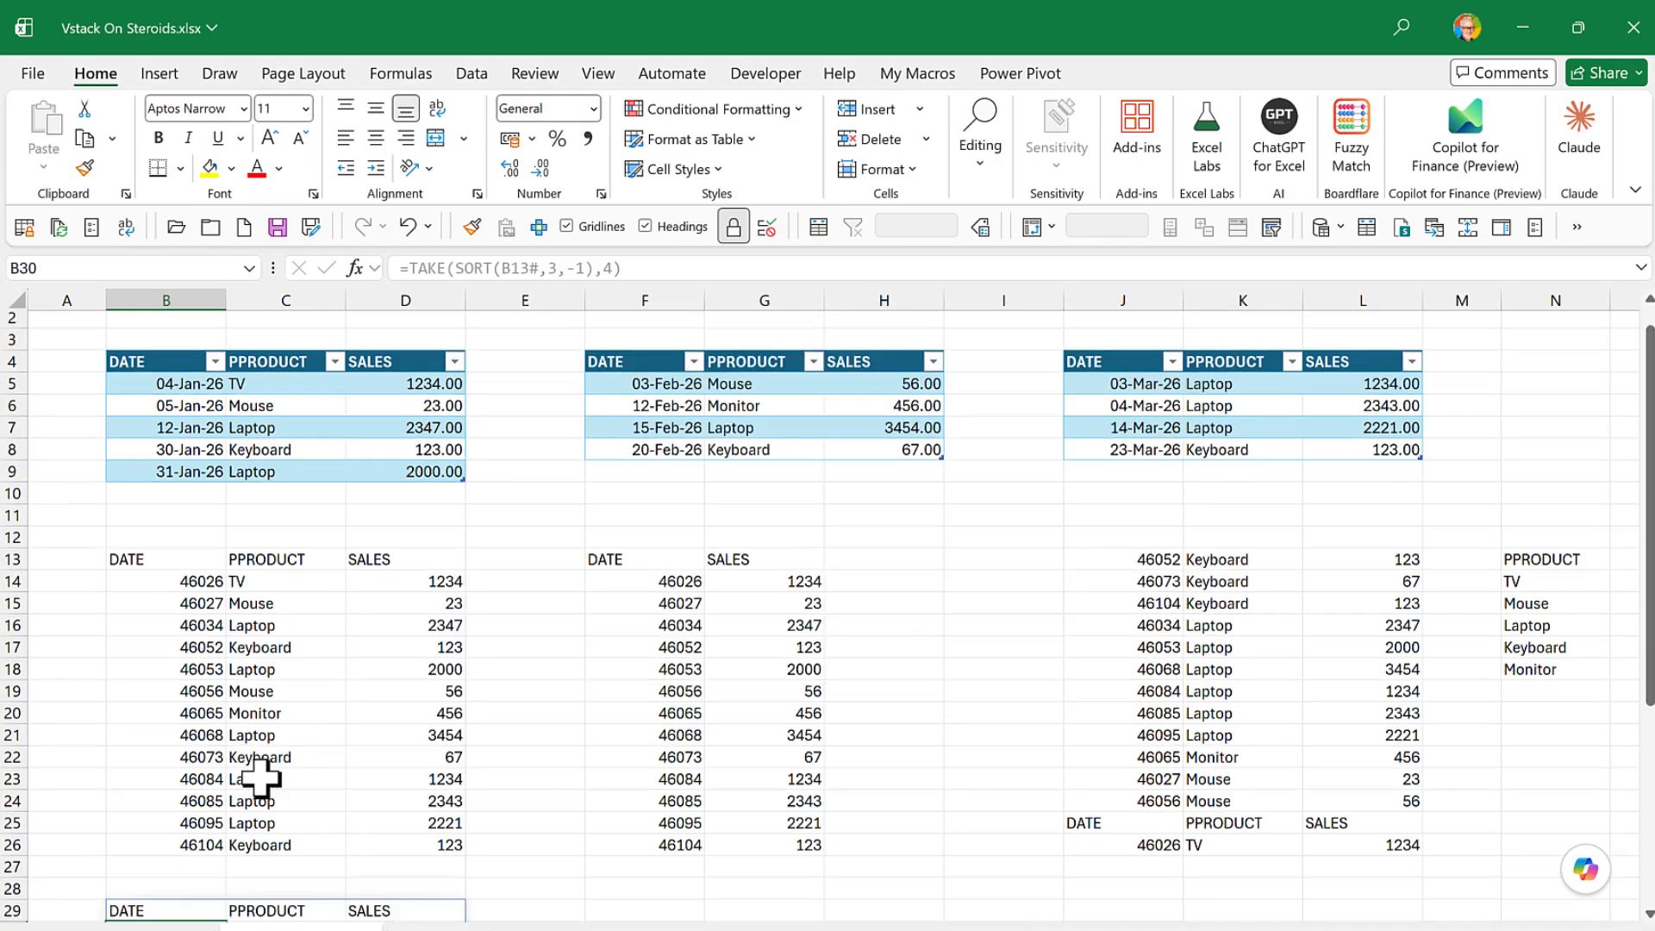
scroll(260, 779, down, 4)
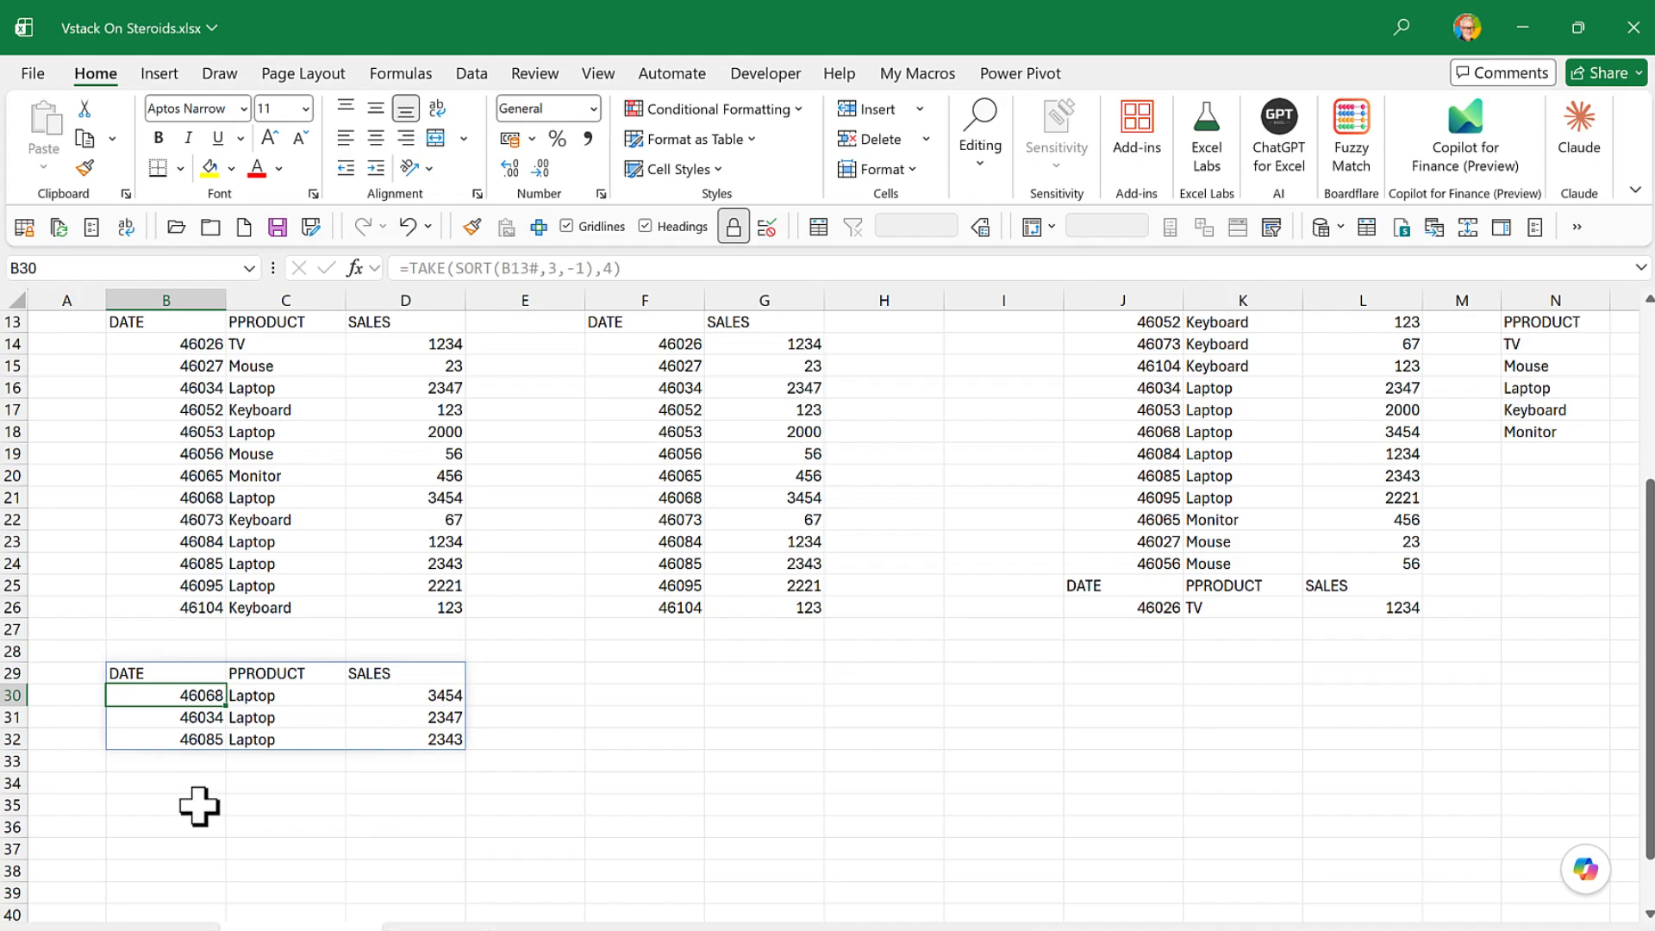
click(199, 807)
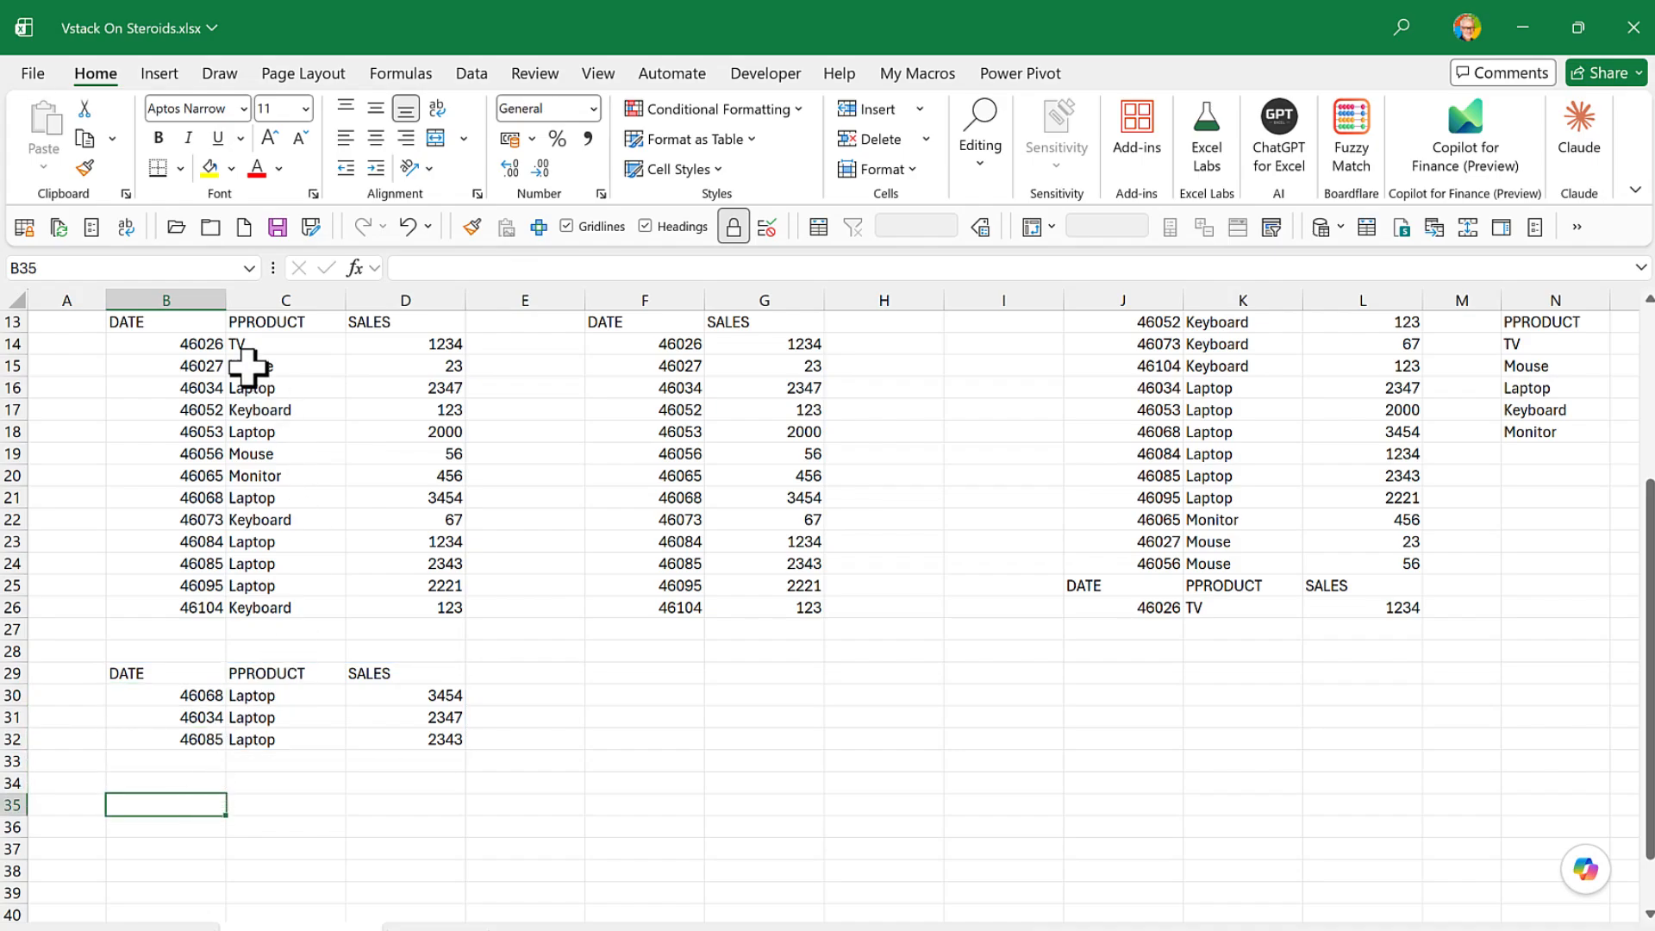
click(157, 76)
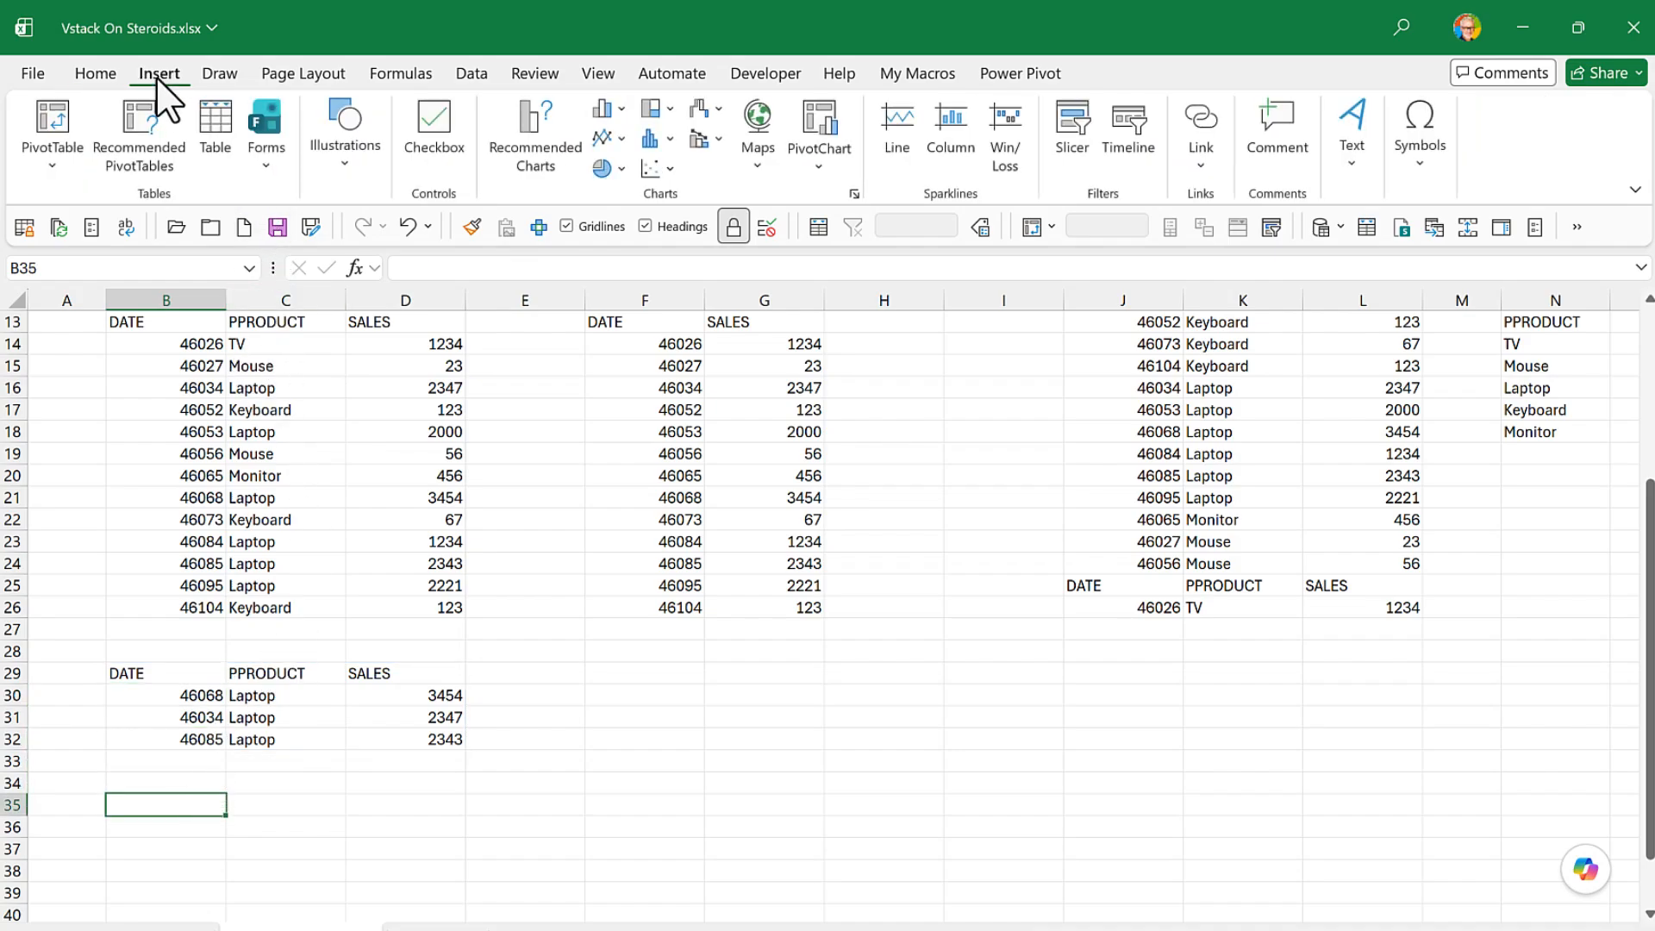
click(49, 169)
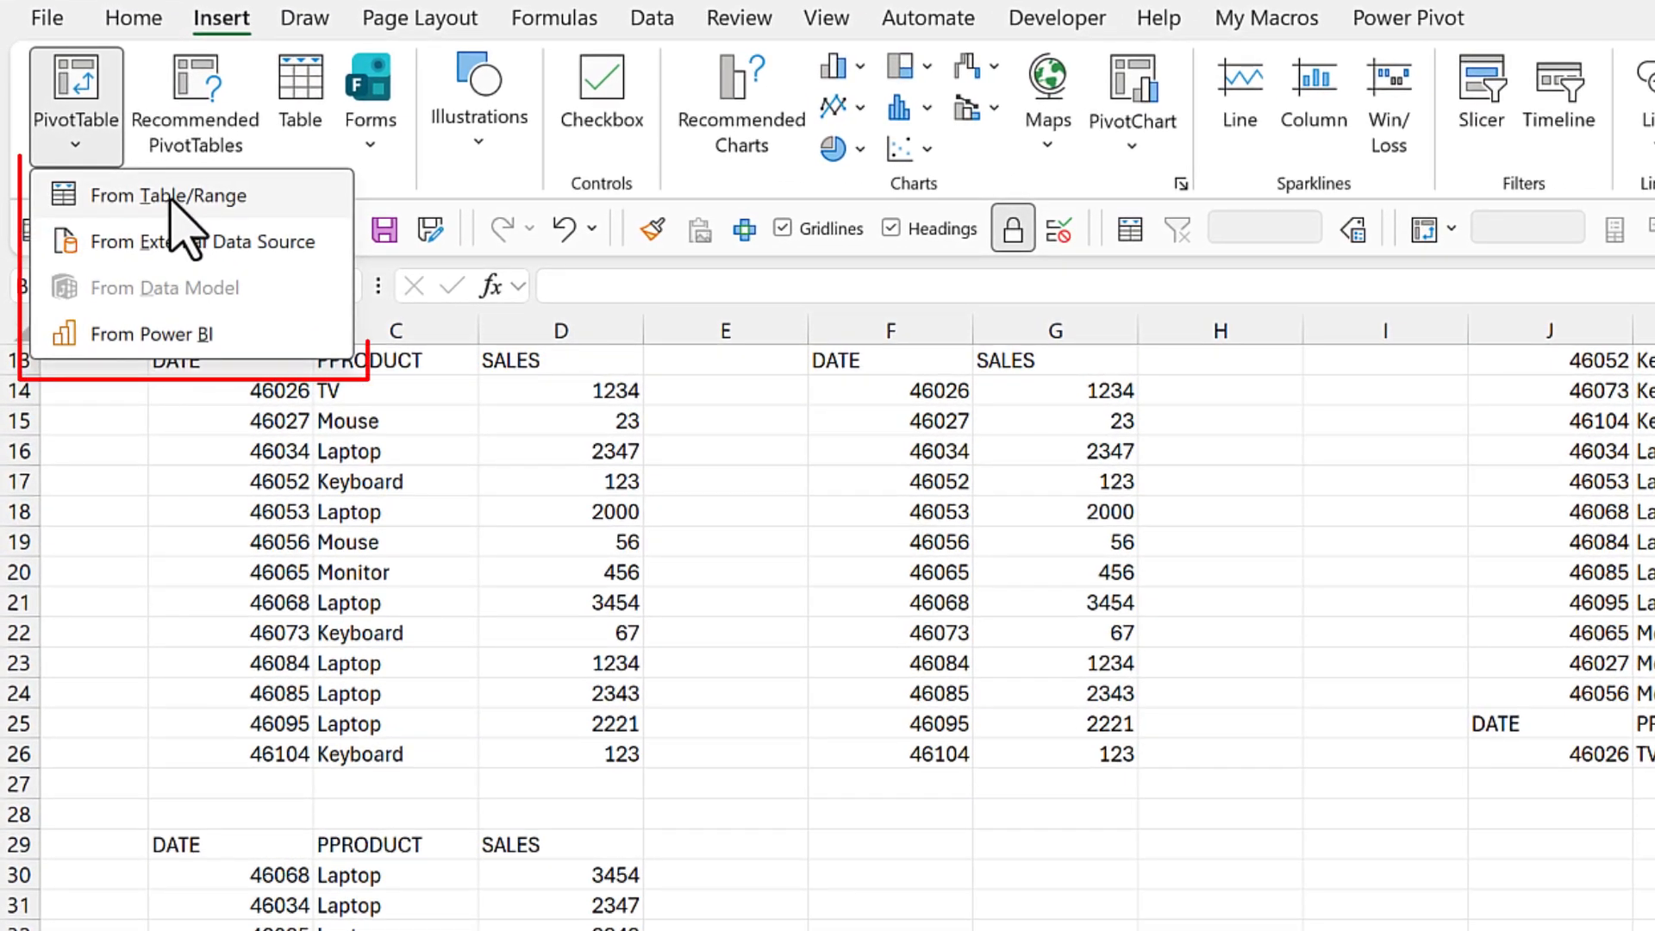
click(169, 198)
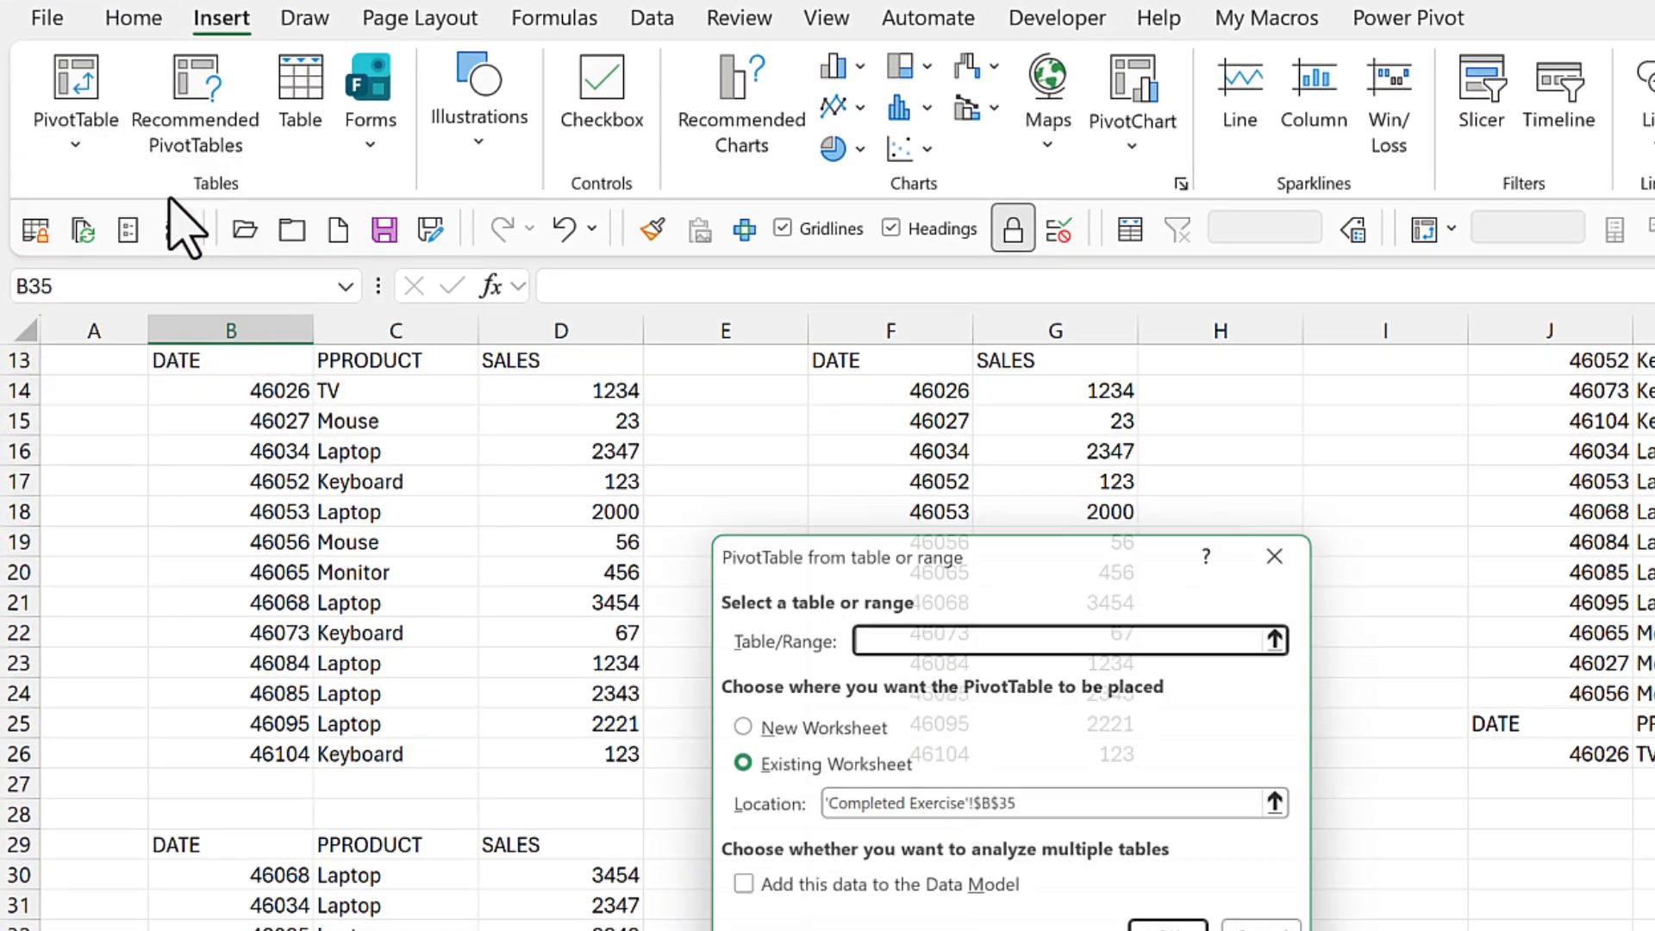
scroll(287, 707, up, 2)
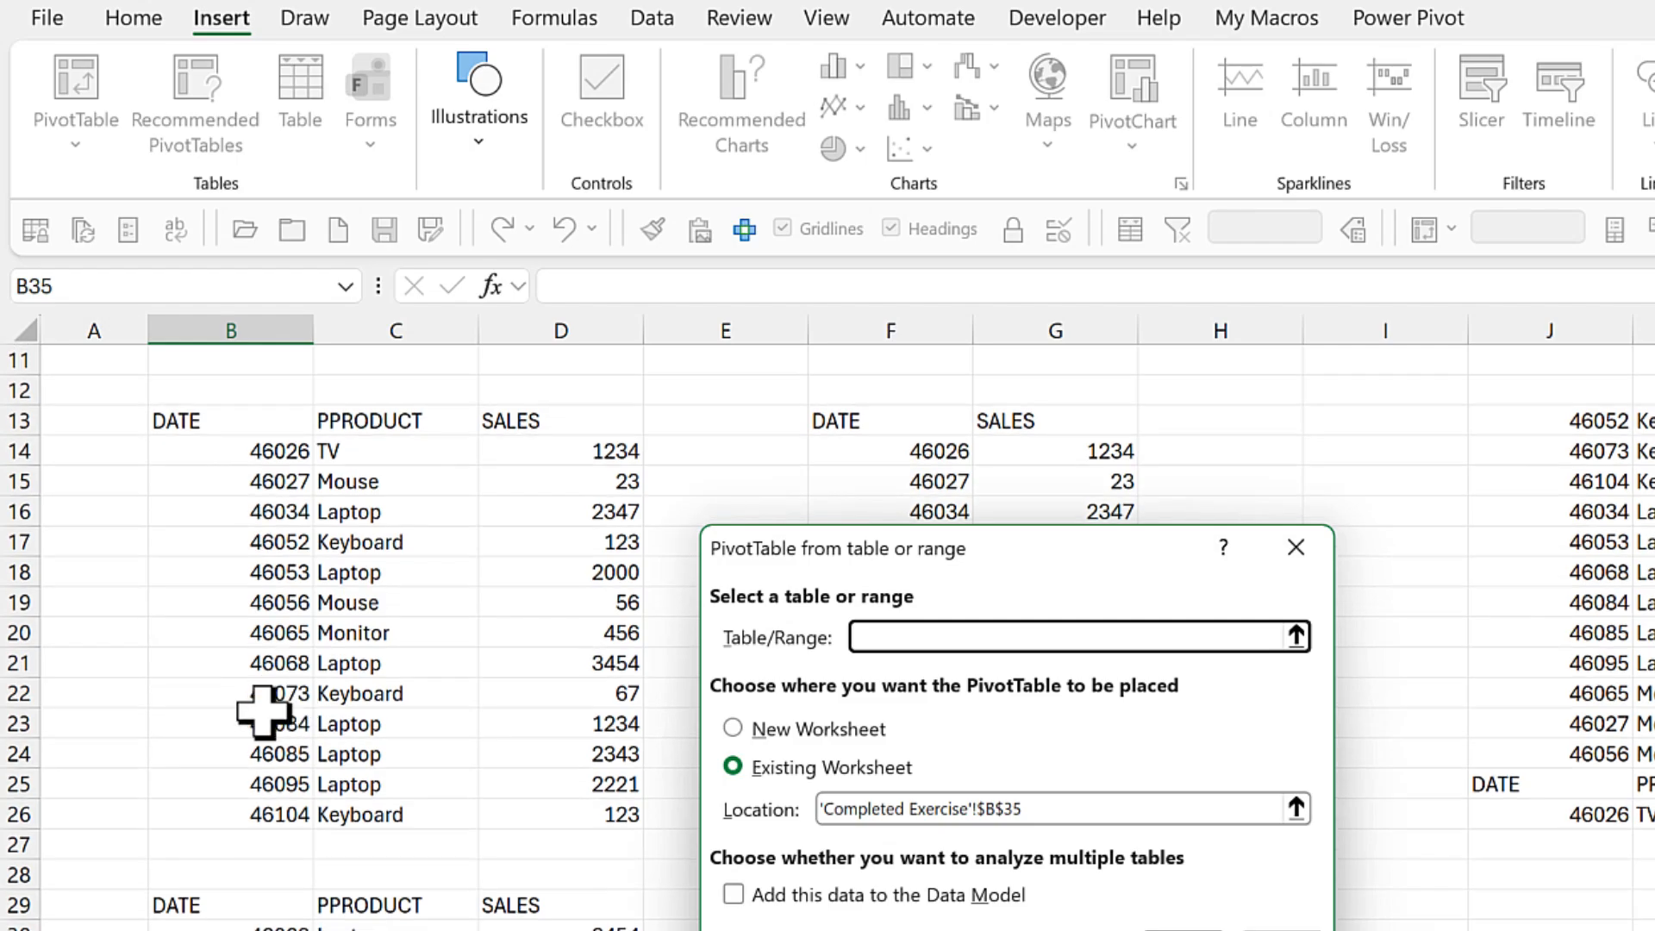
click(204, 421)
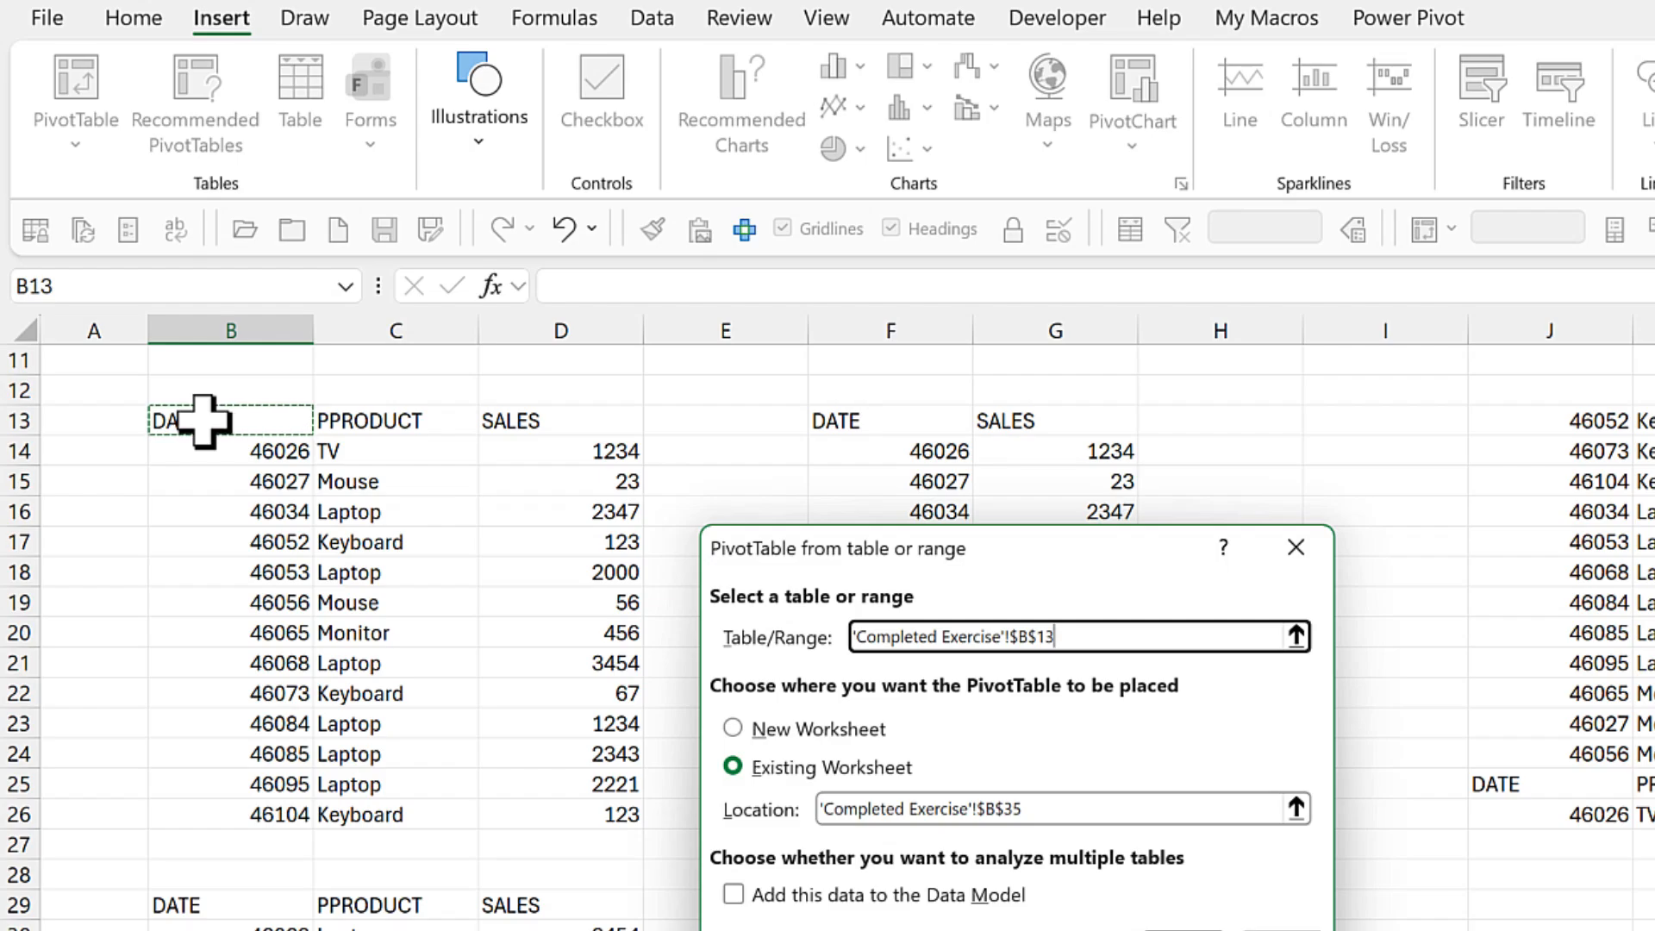
text(#)
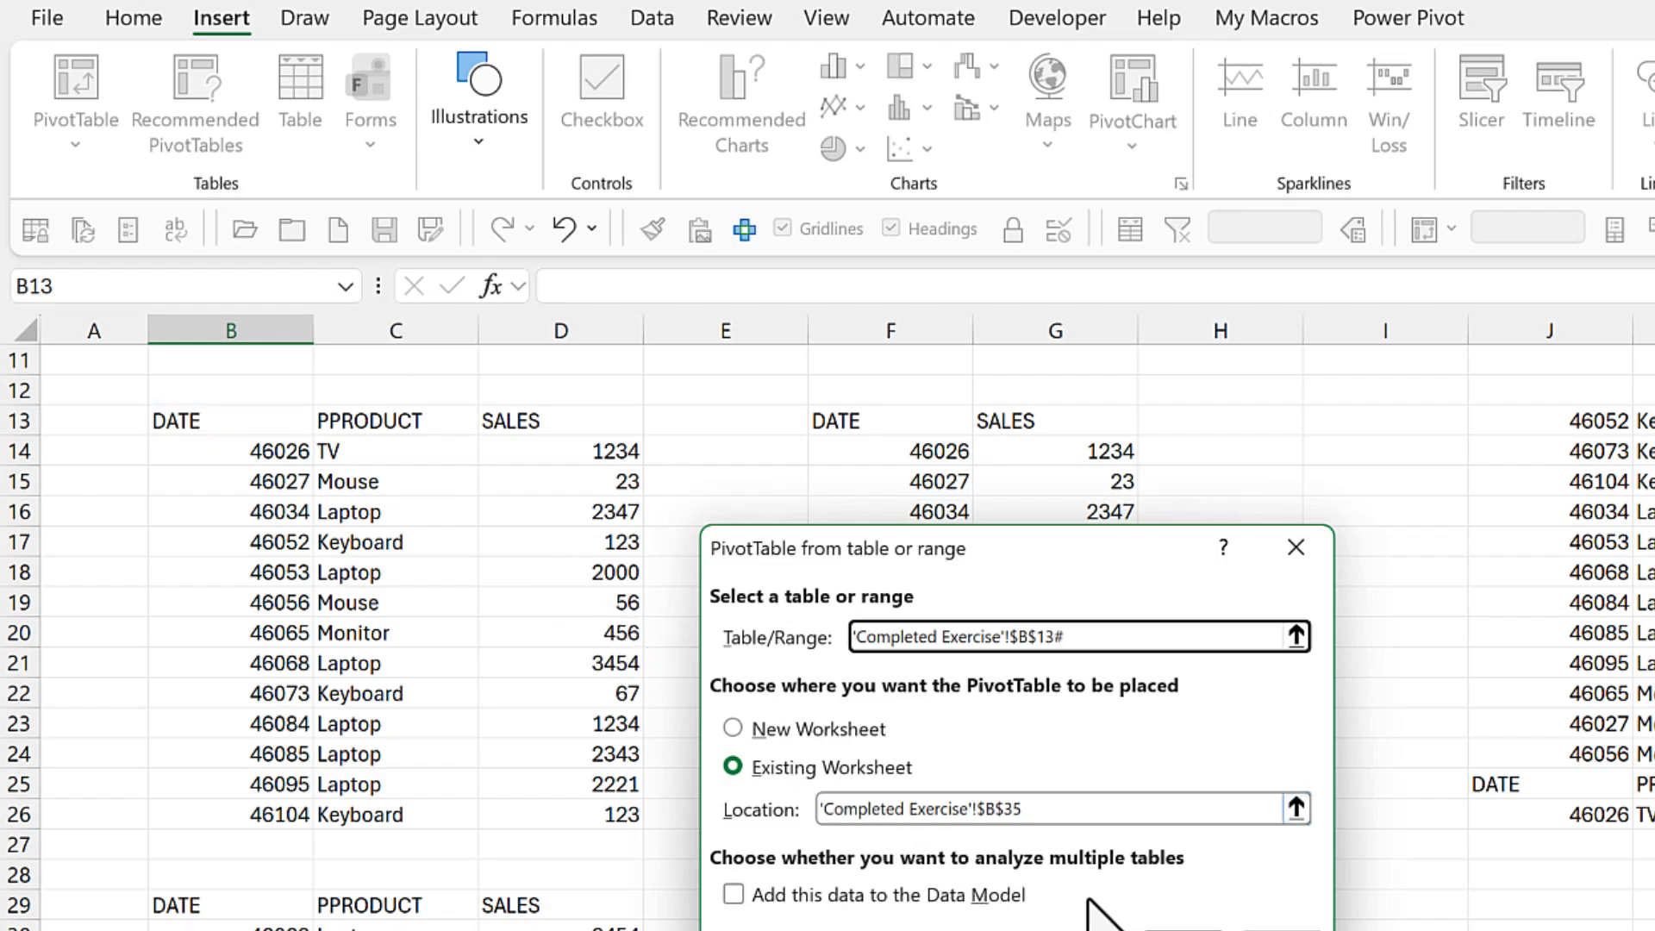
key(Return)
- Lay out the new PivotTable with PPRODUCT in the rows and SALES summed in the values
scroll(1089, 930, down, 1)
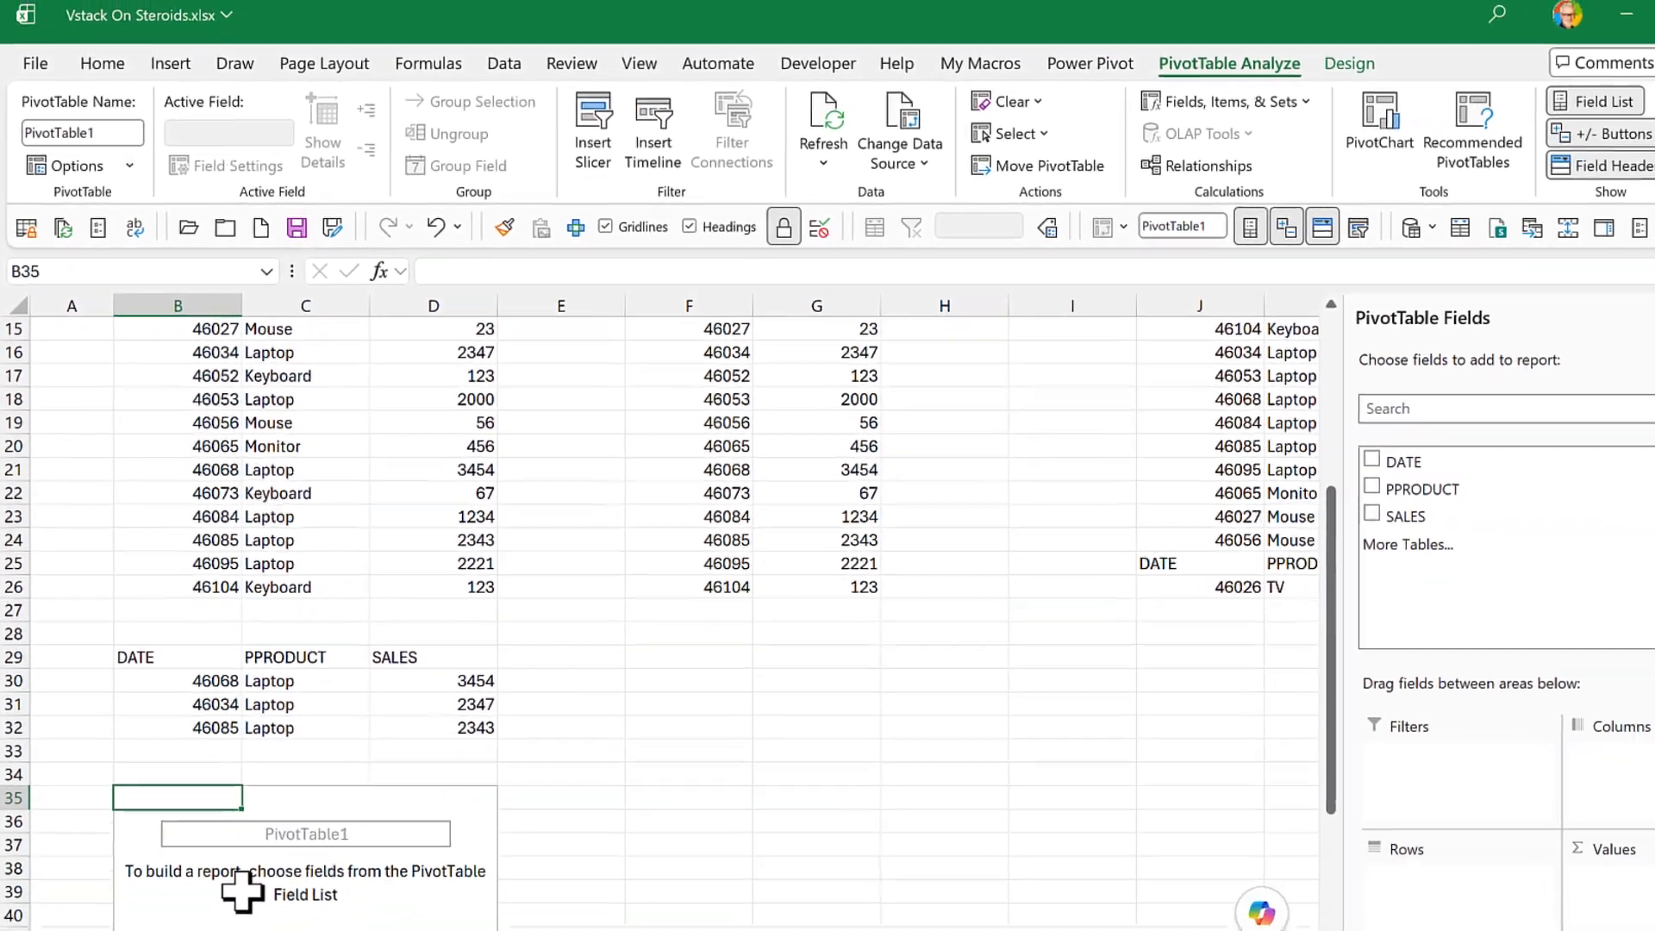
click(244, 889)
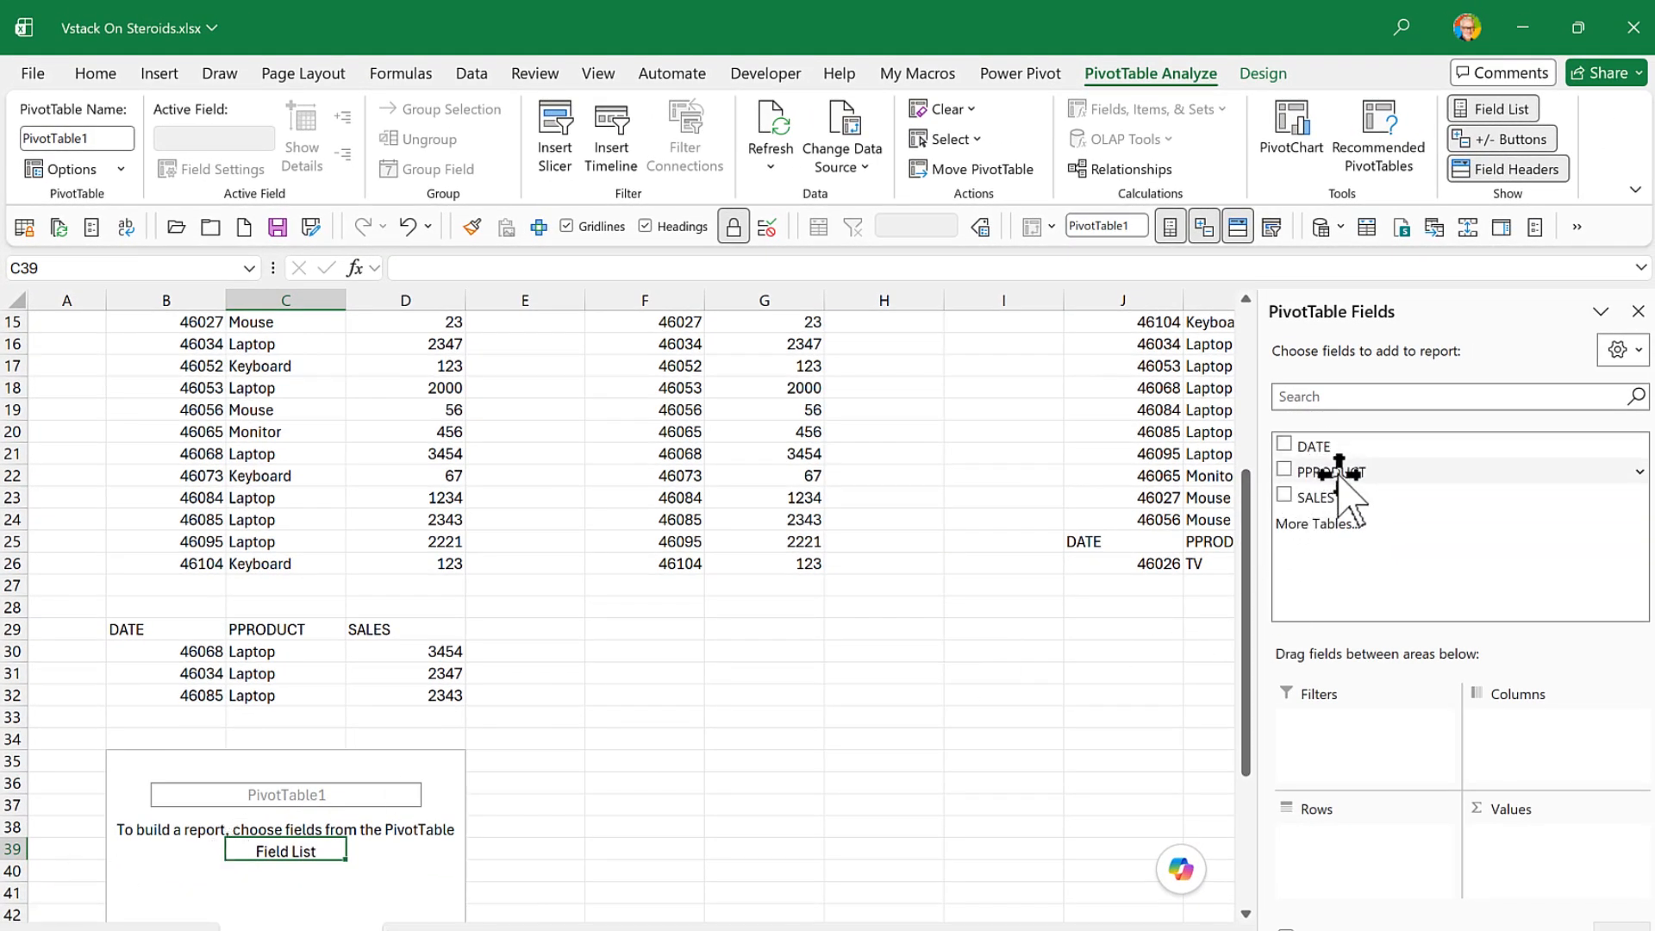
drag(1335, 472, 1339, 843)
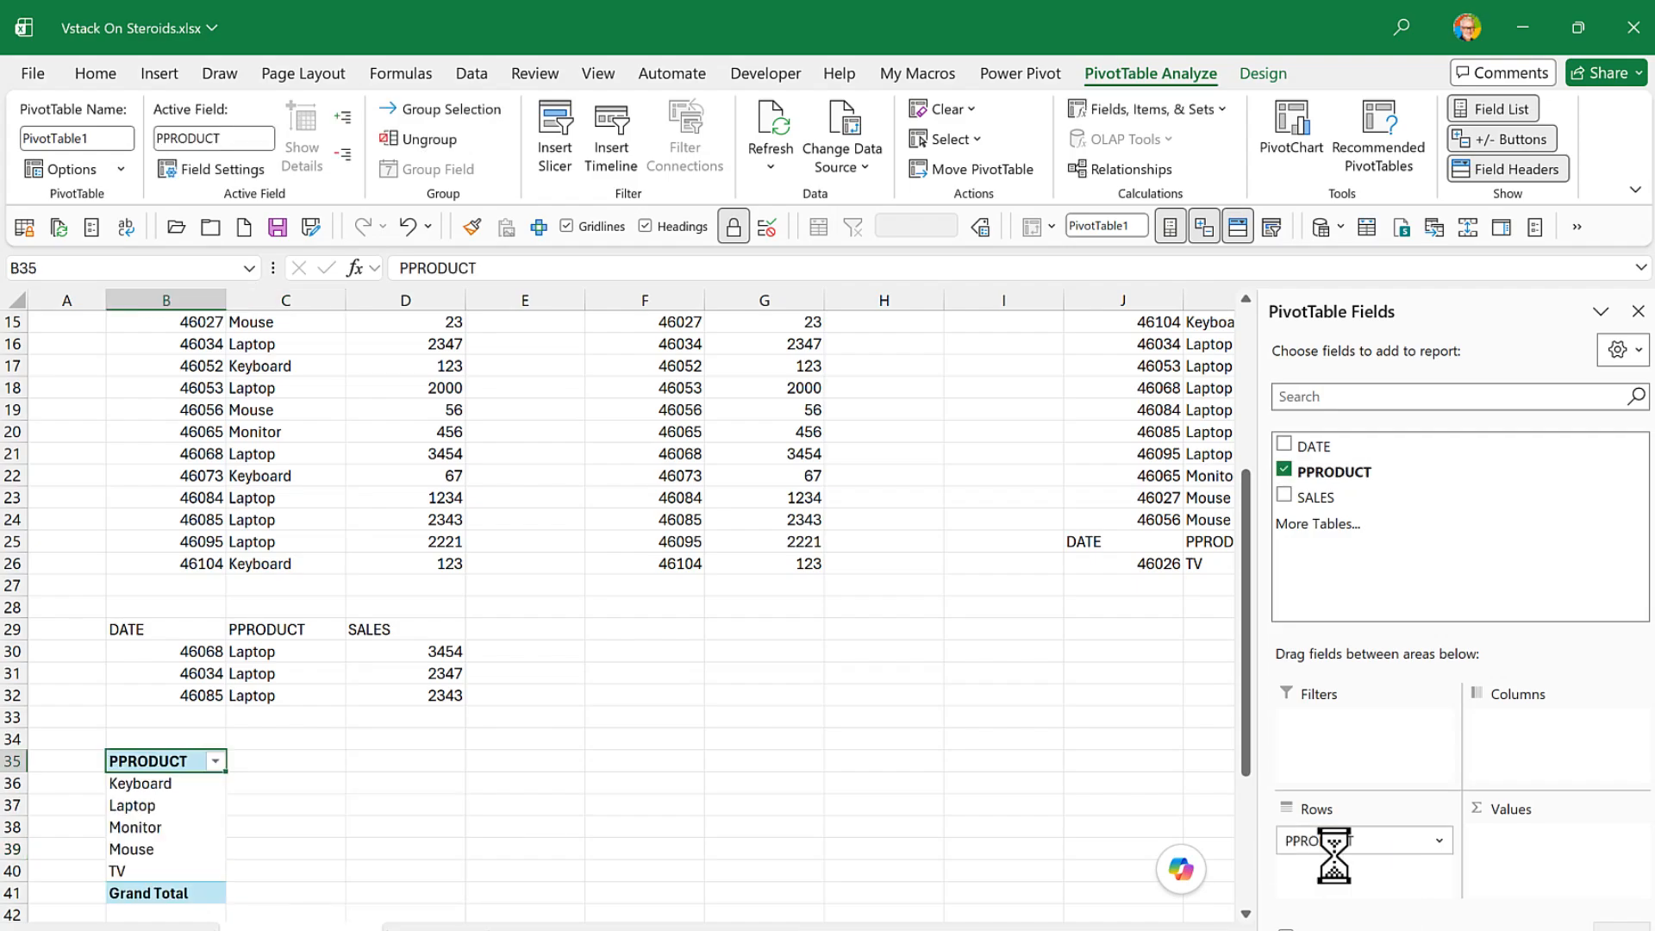
drag(1330, 500, 1535, 862)
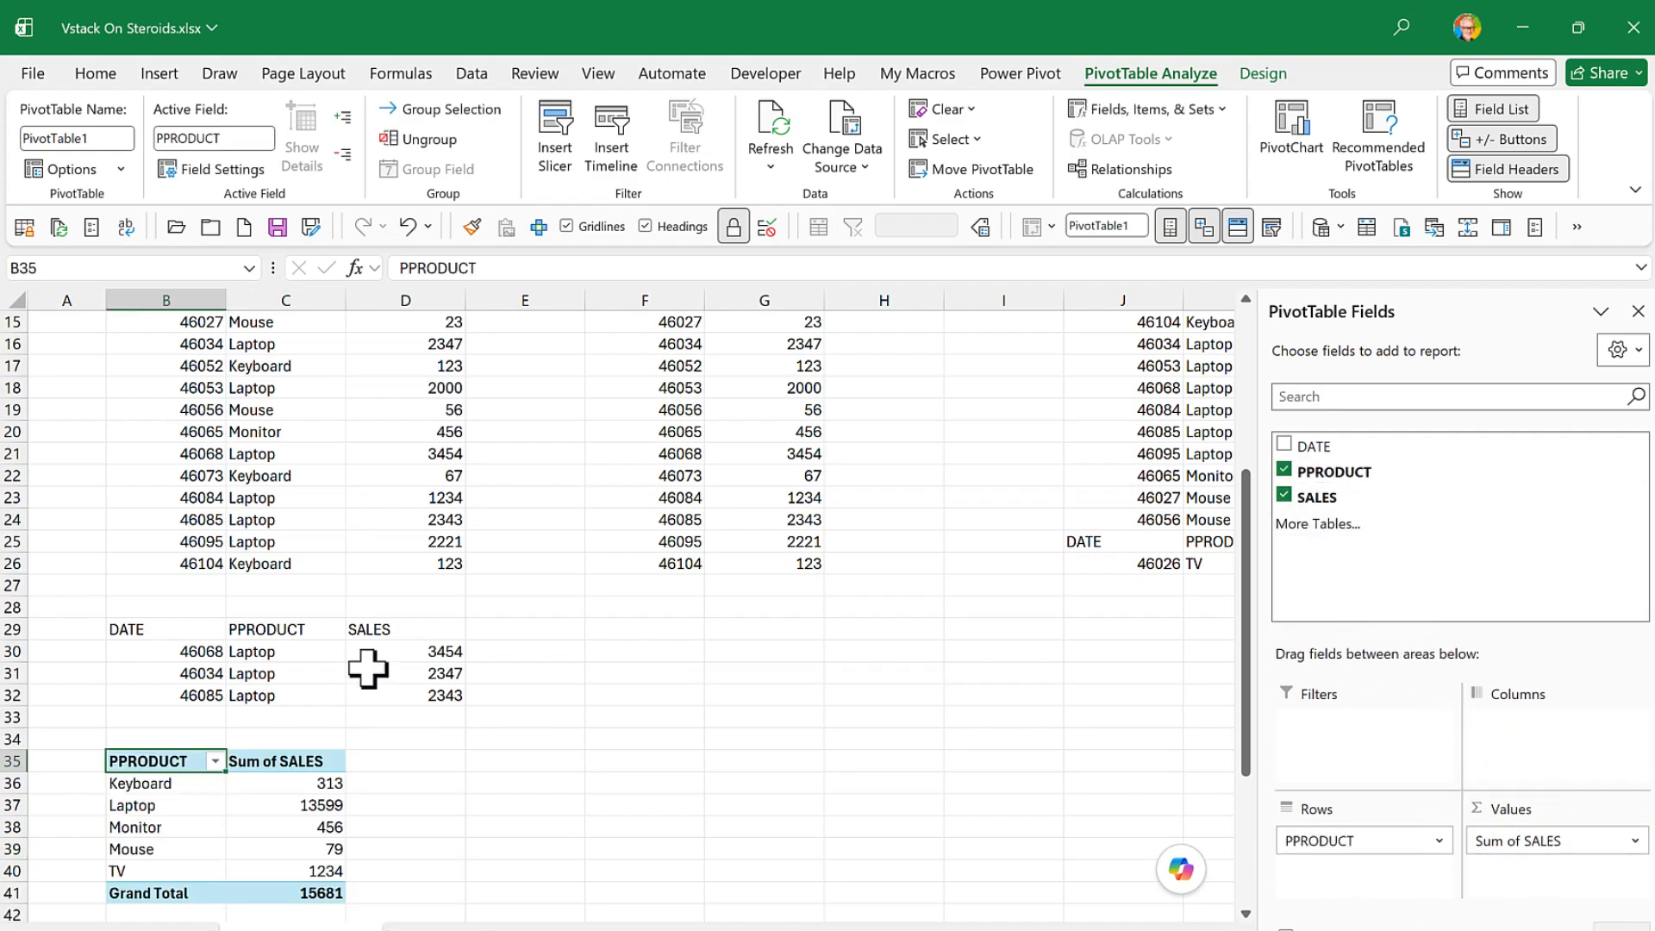
- Add a row at F9 under the February table with the date 22 feb 2026, a first name as the product and sales of 100
scroll(365, 672, up, 2)
scroll(366, 661, down, 2)
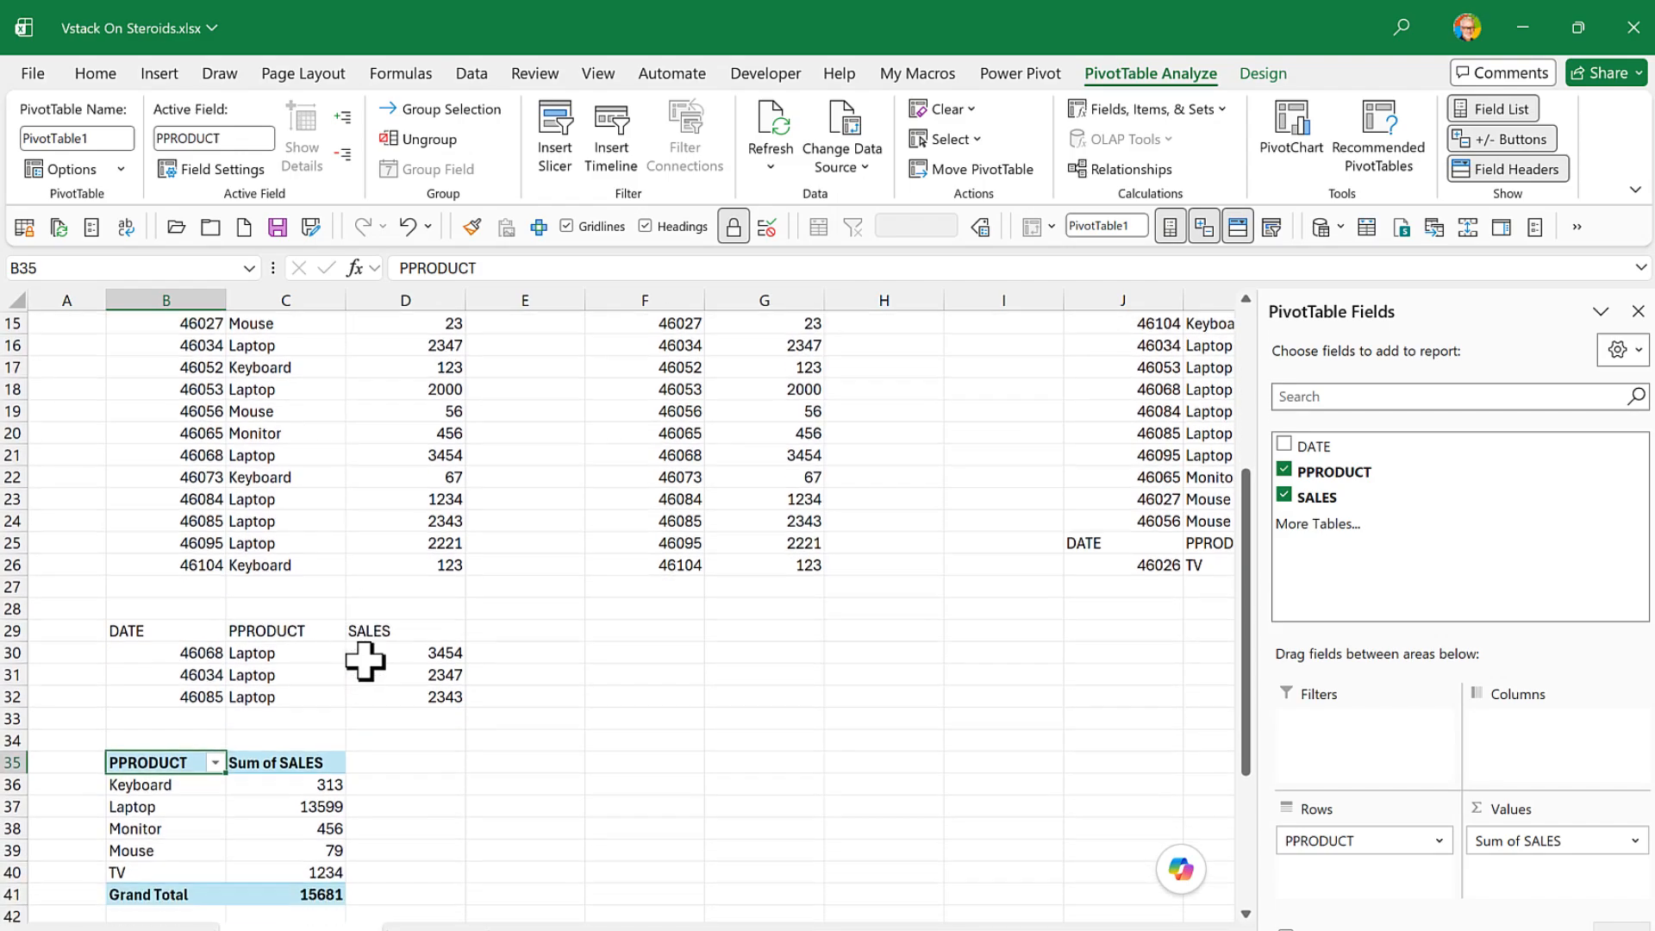
scroll(366, 659, up, 6)
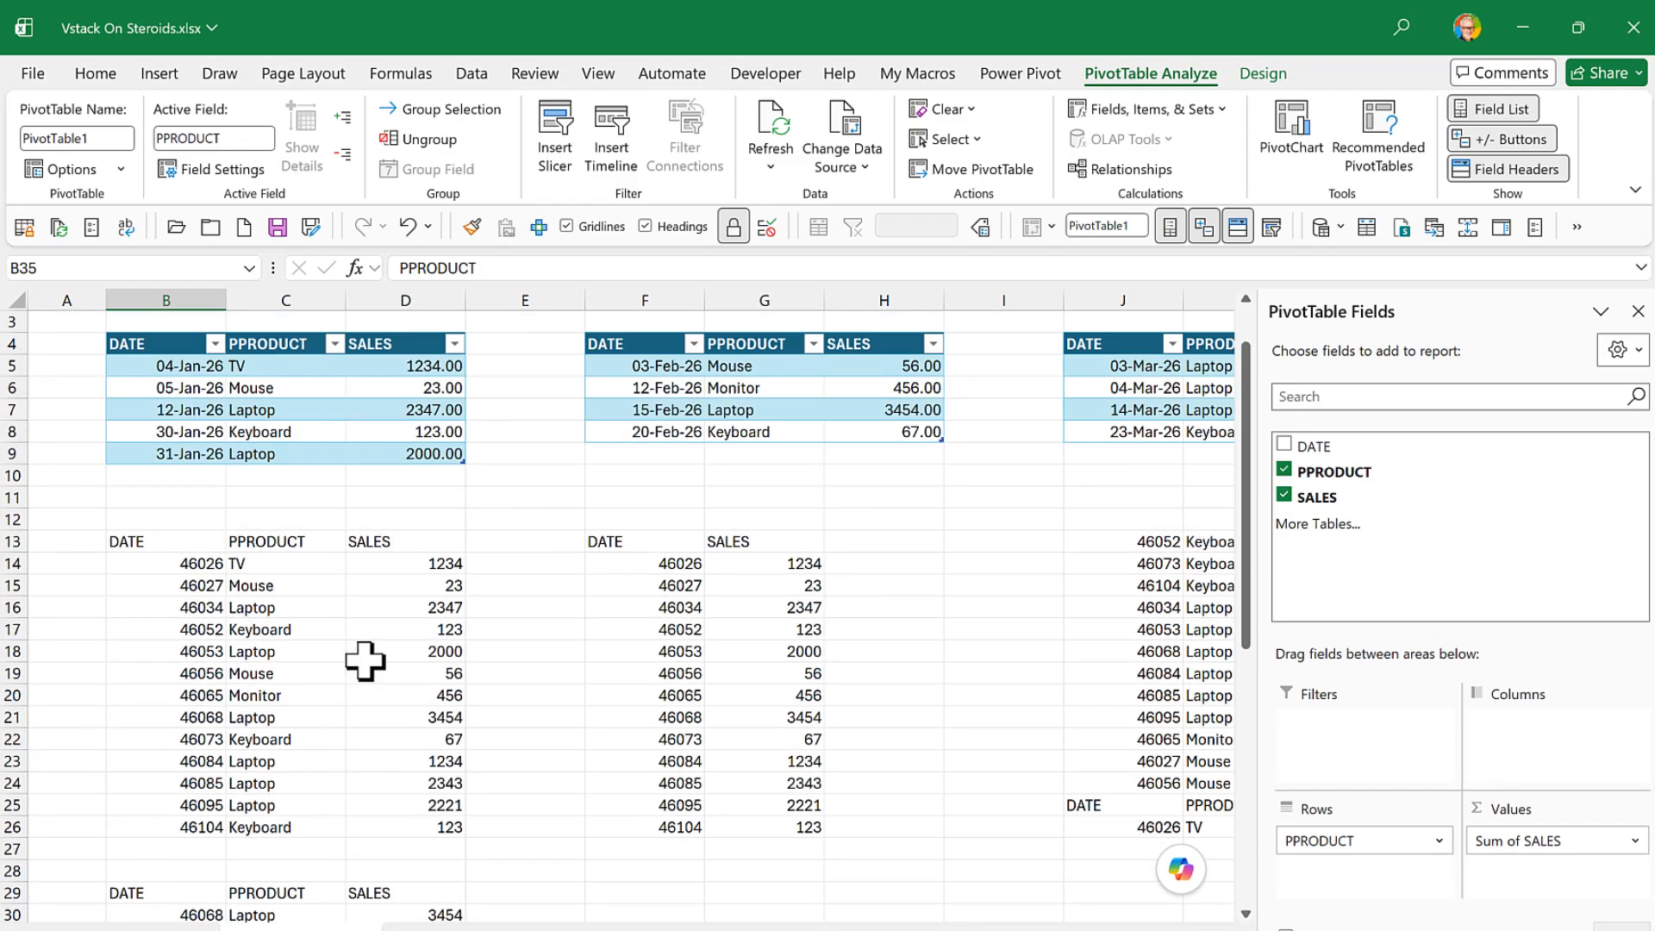
click(606, 454)
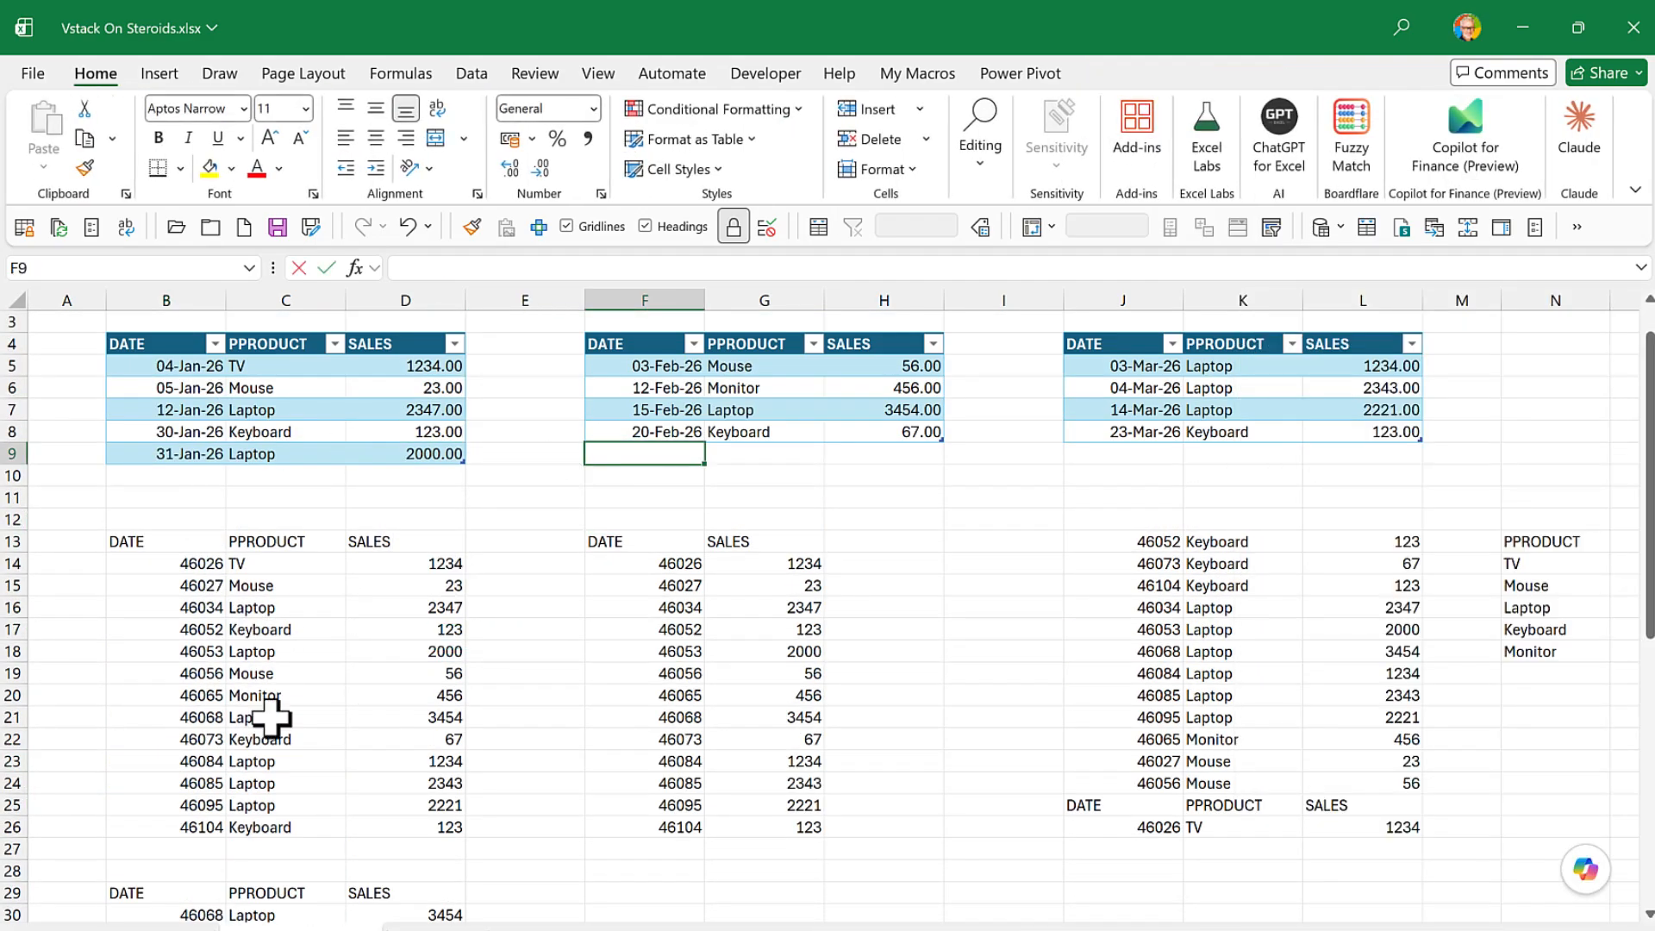
text(22 feb)
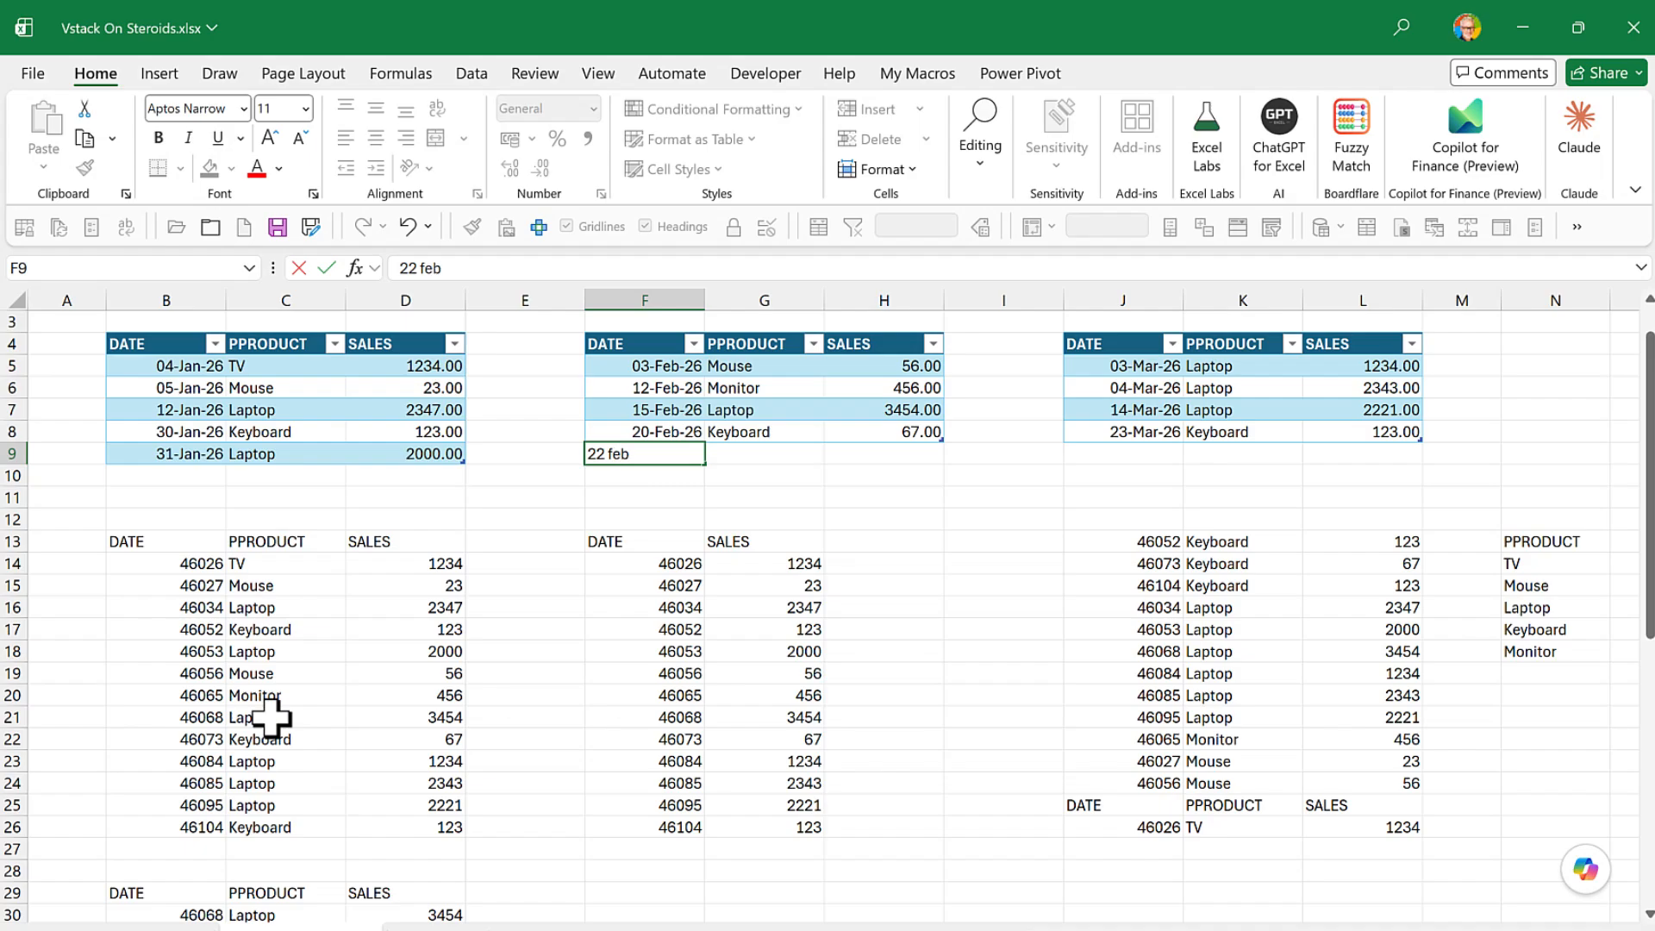
text( 2026)
key(Tab)
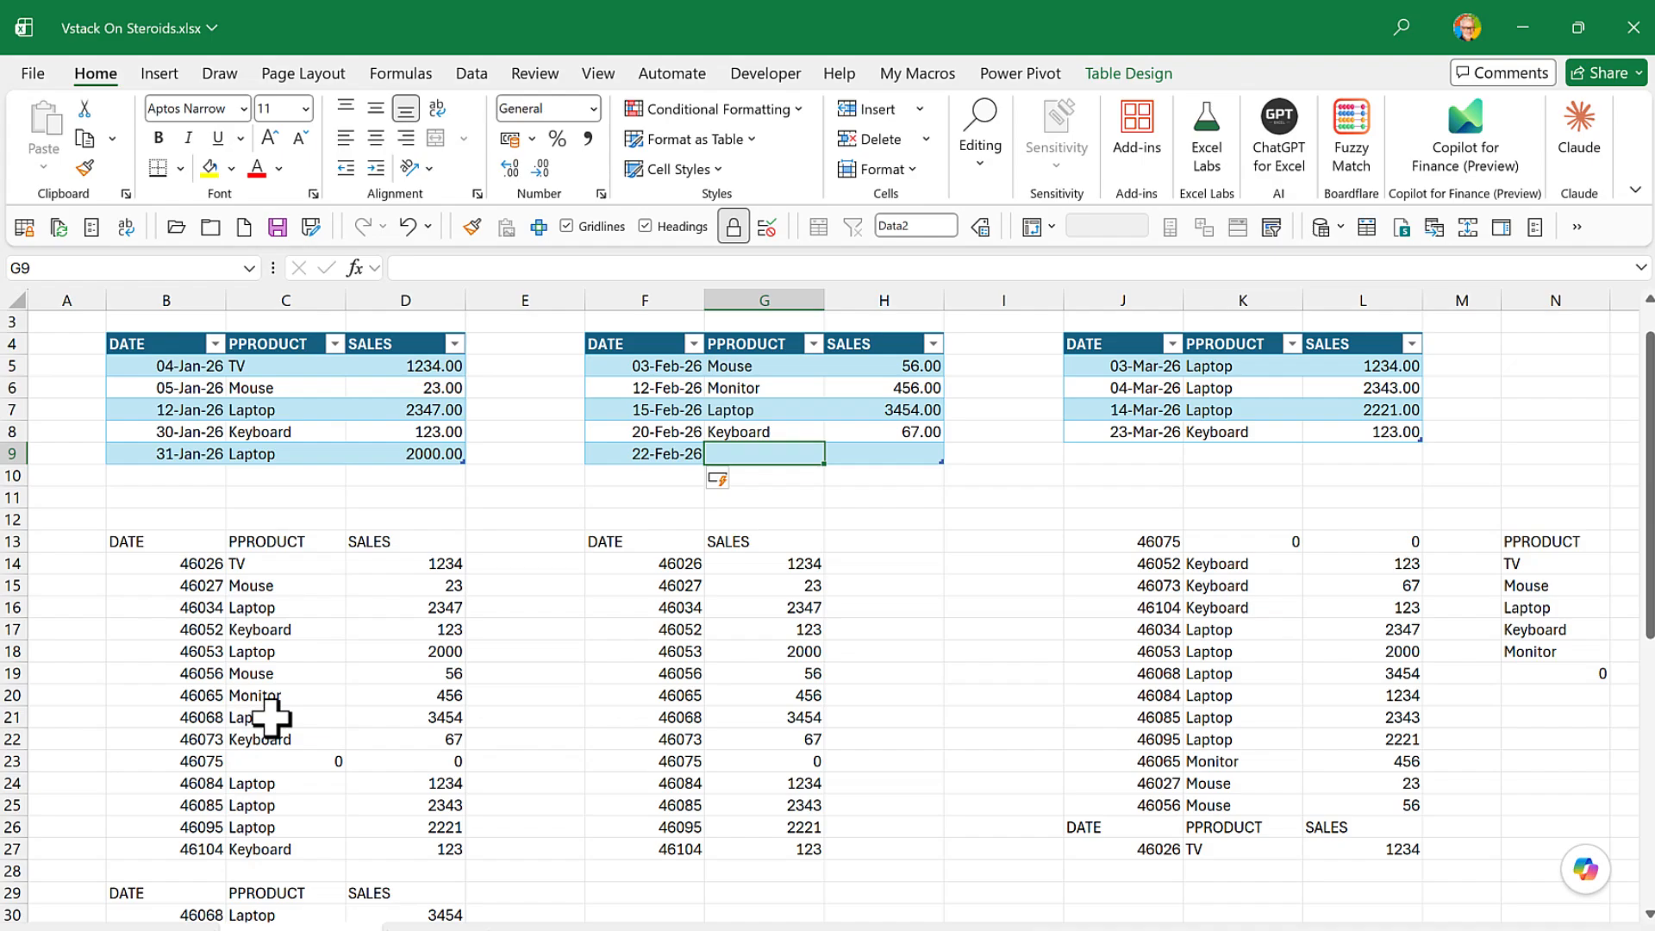
text(Chris)
key(Tab)
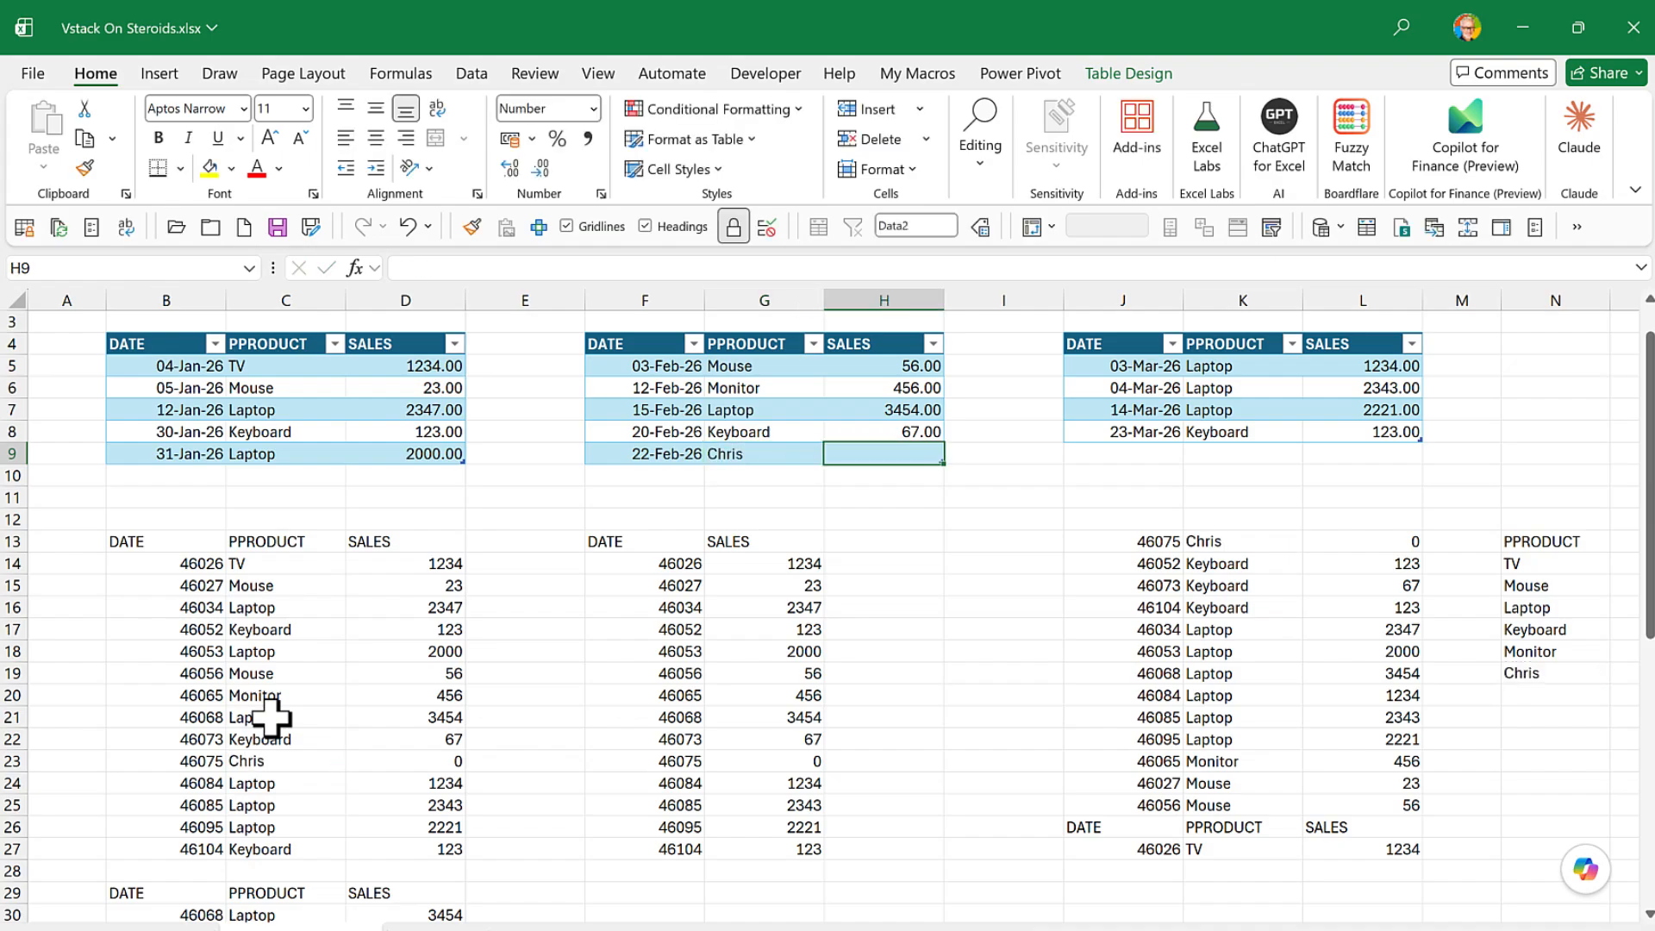
text(1)
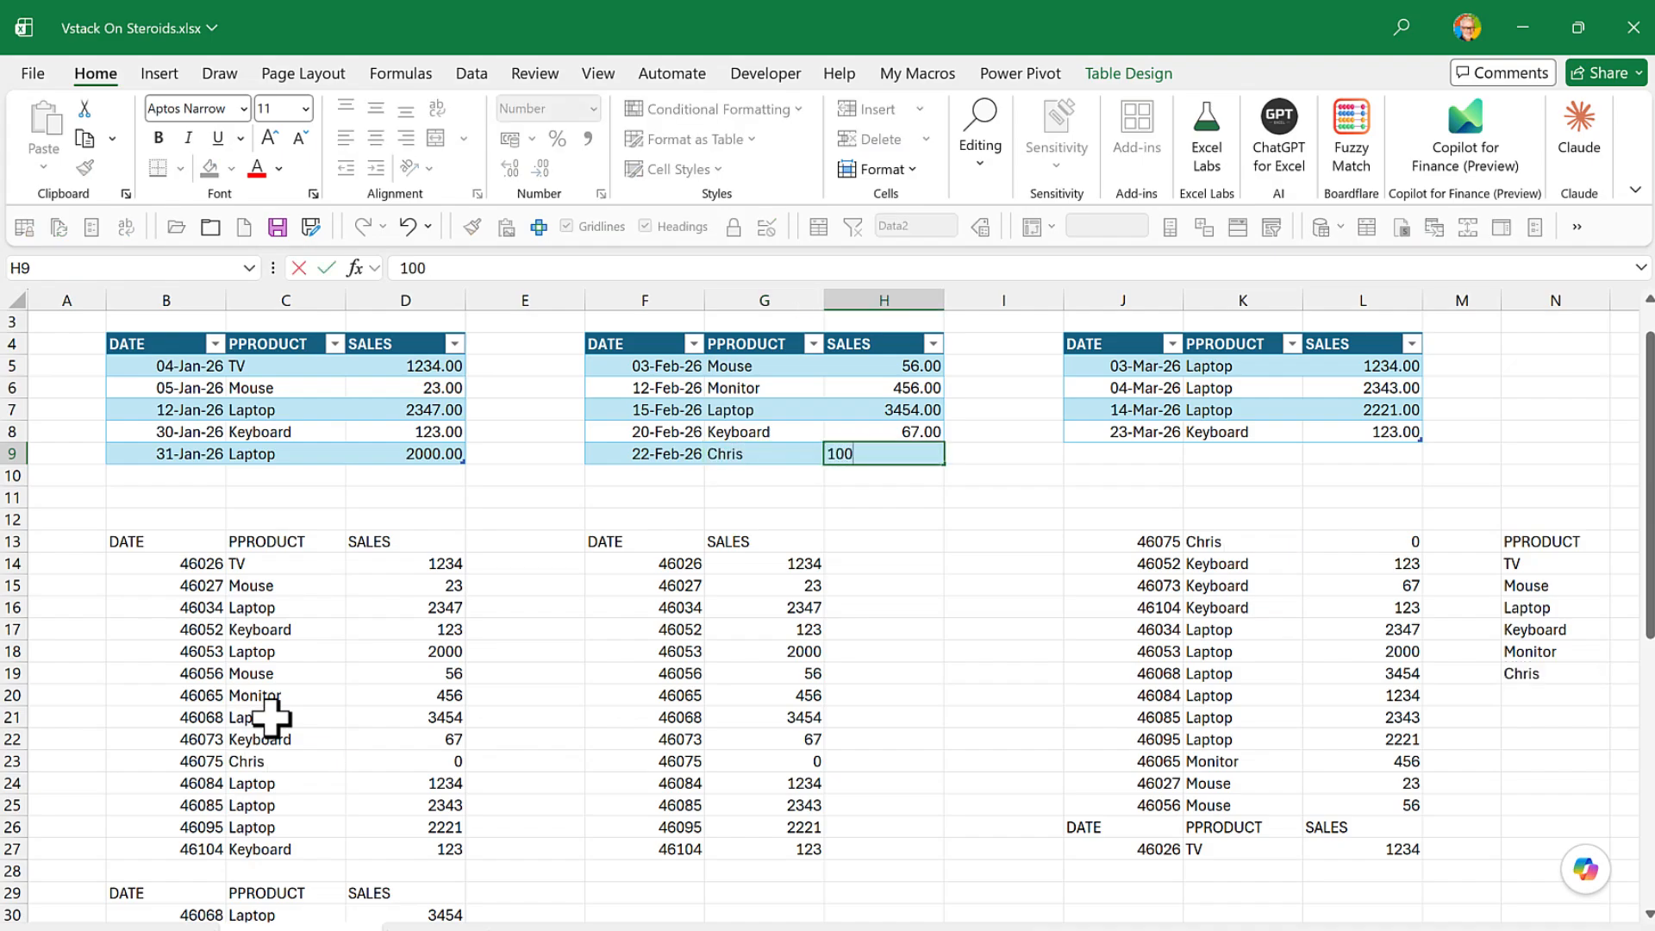
text(00)
key(Return)
- Refresh the PivotTable at B35 and select the new product's sales value in C41
scroll(259, 750, down, 5)
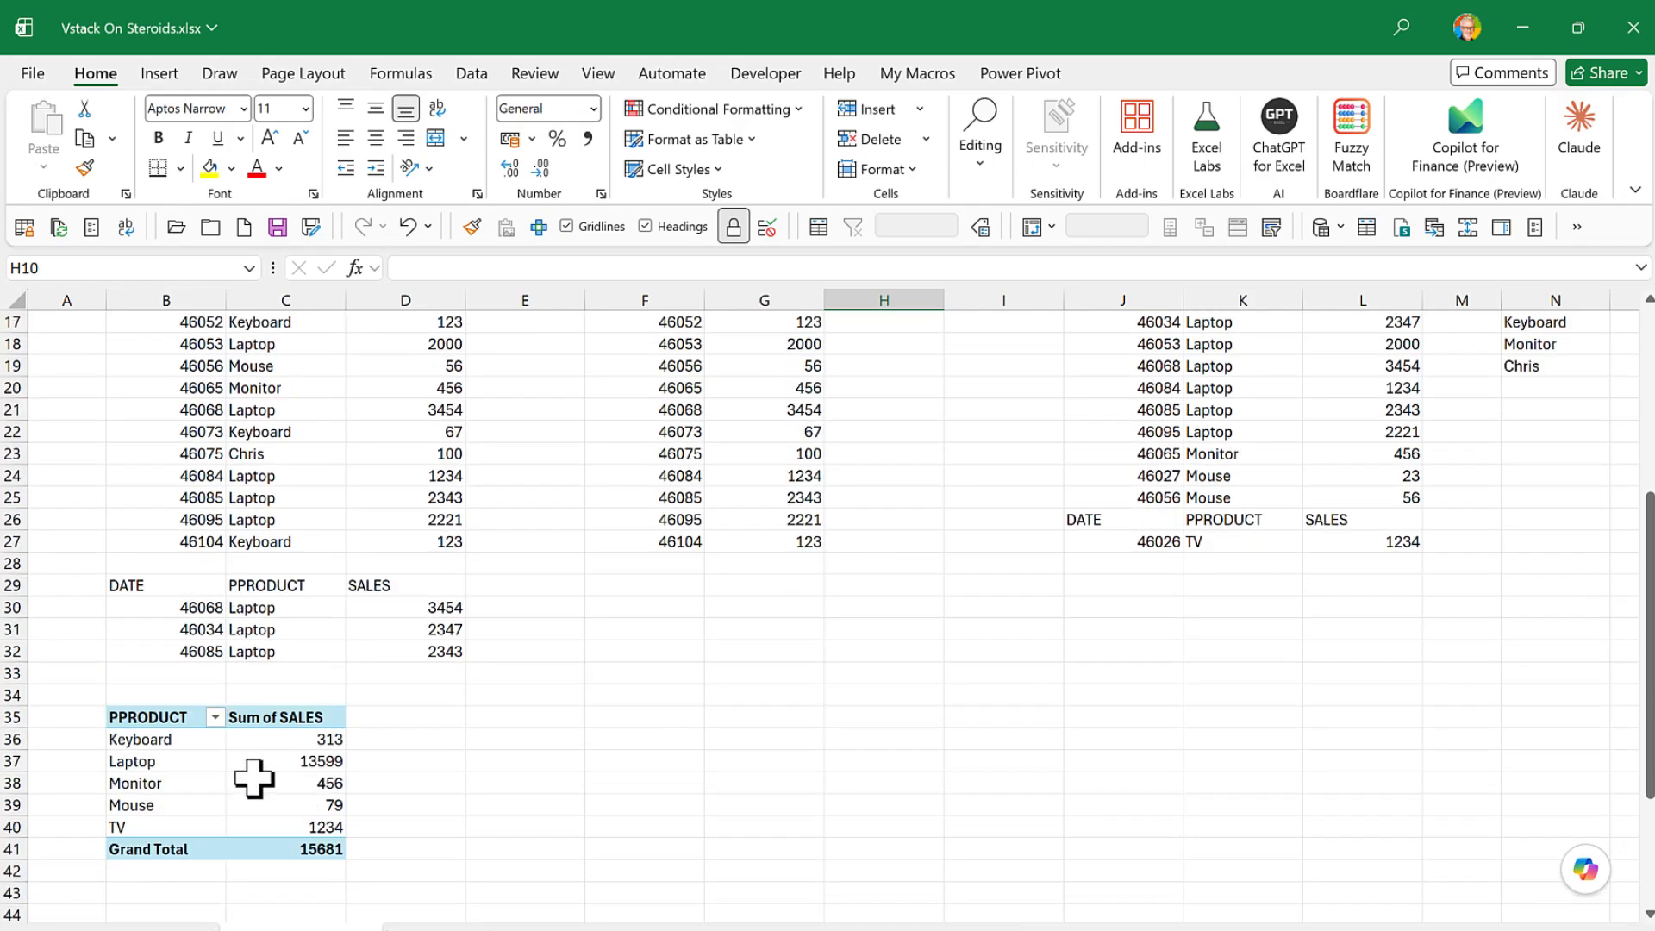
right_click(241, 769)
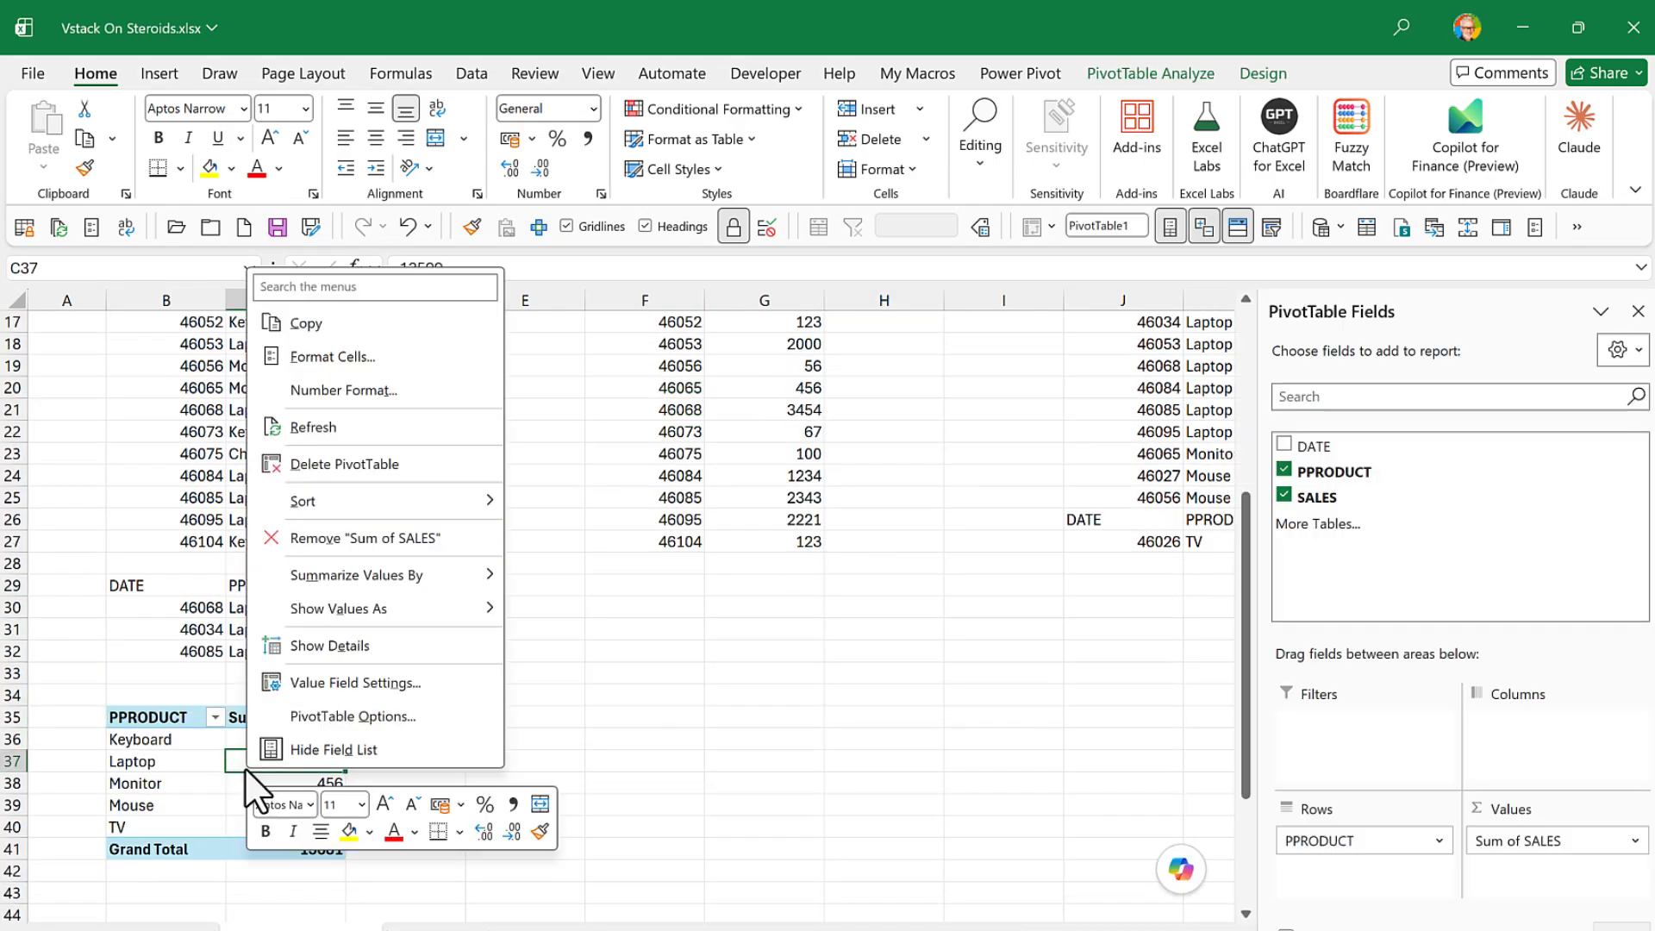
click(306, 426)
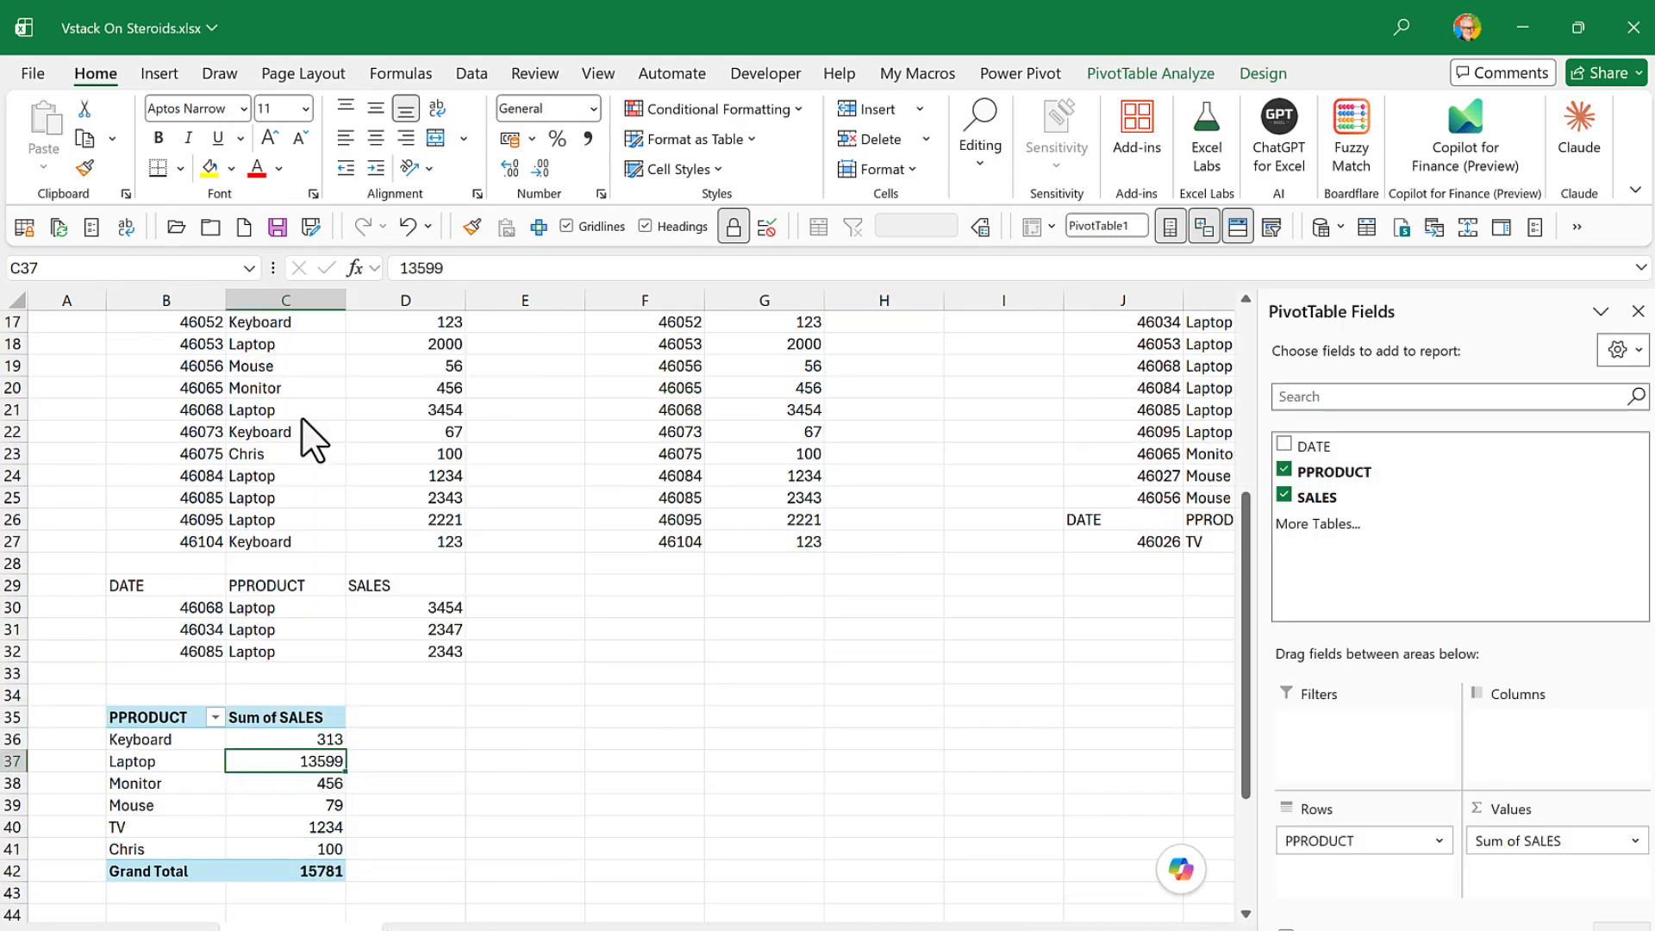
click(240, 850)
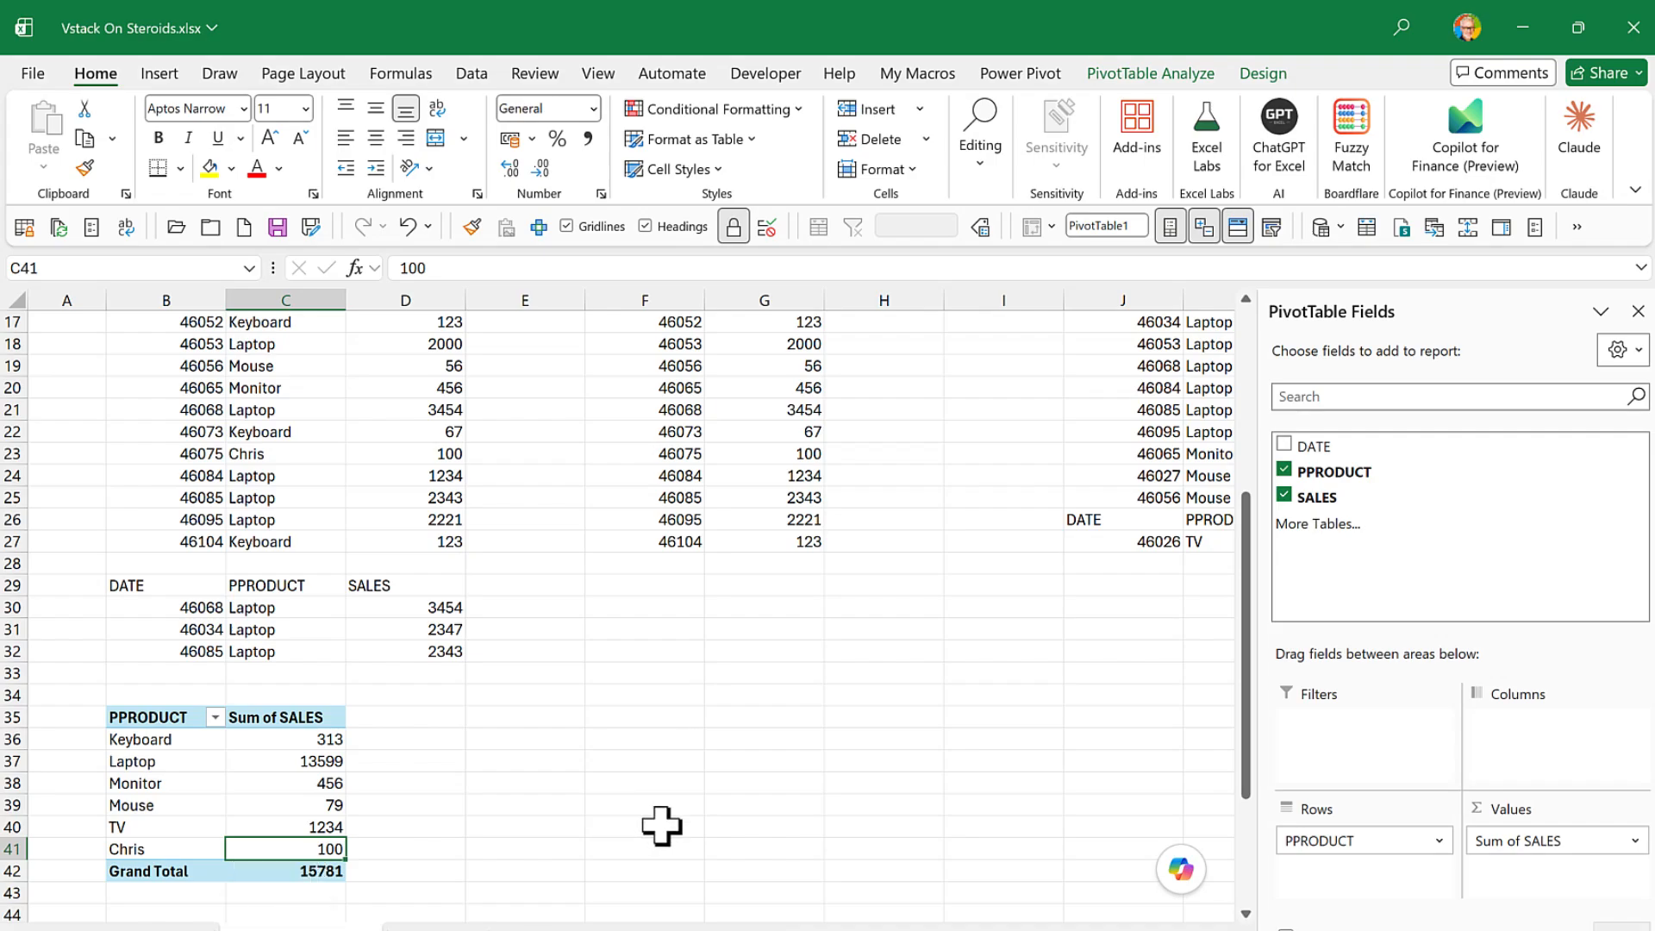